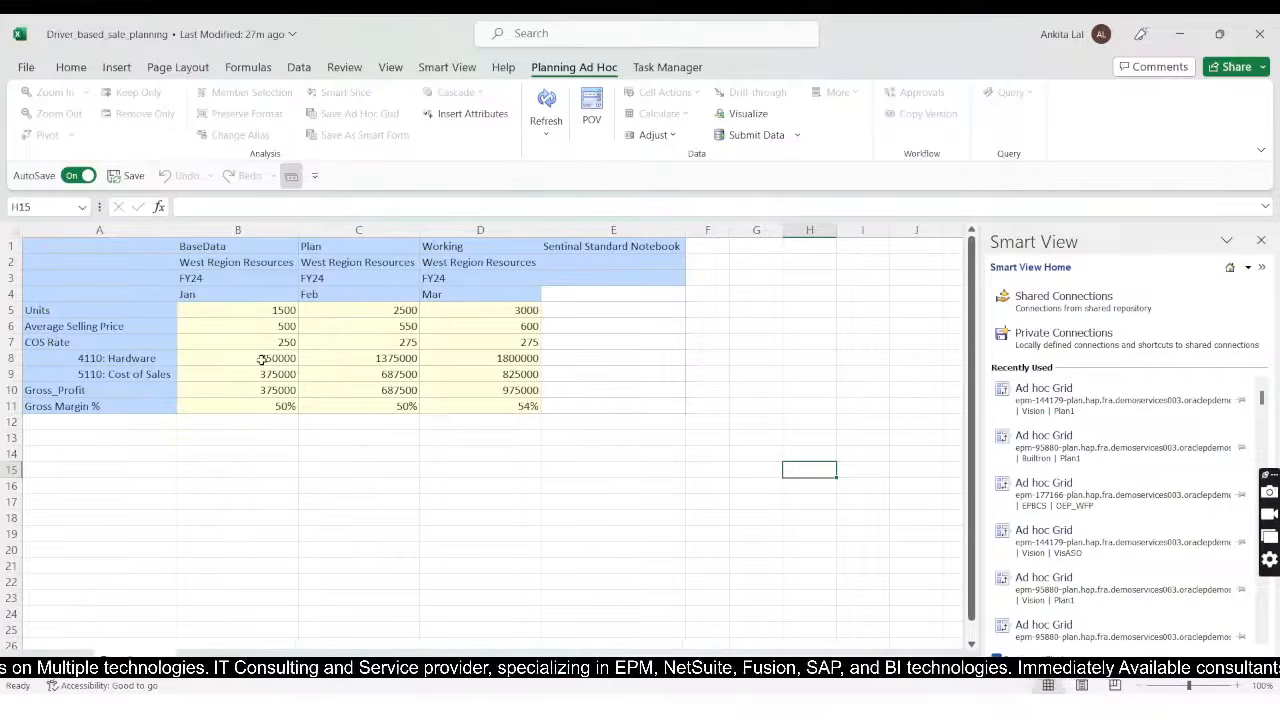
Step: Enter the note "Units*ASP" in cell E8 beside the 4110: Hardware row
left_click(627, 357)
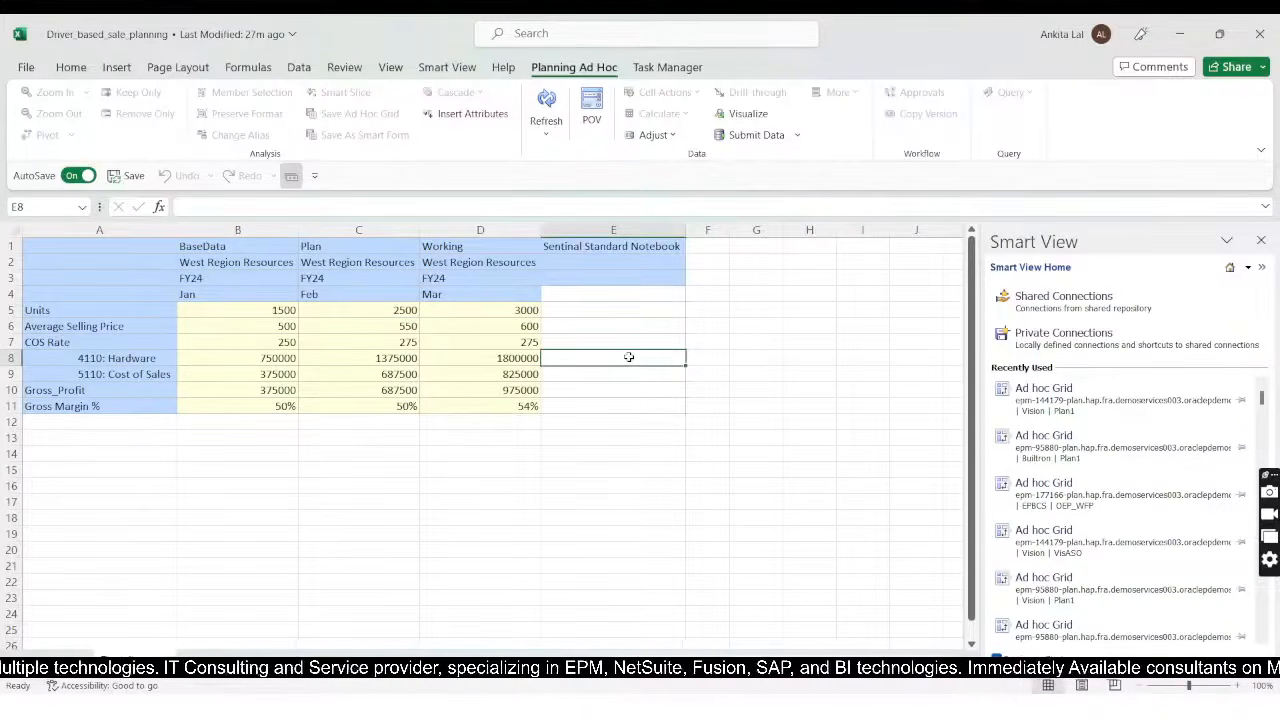
type("*")
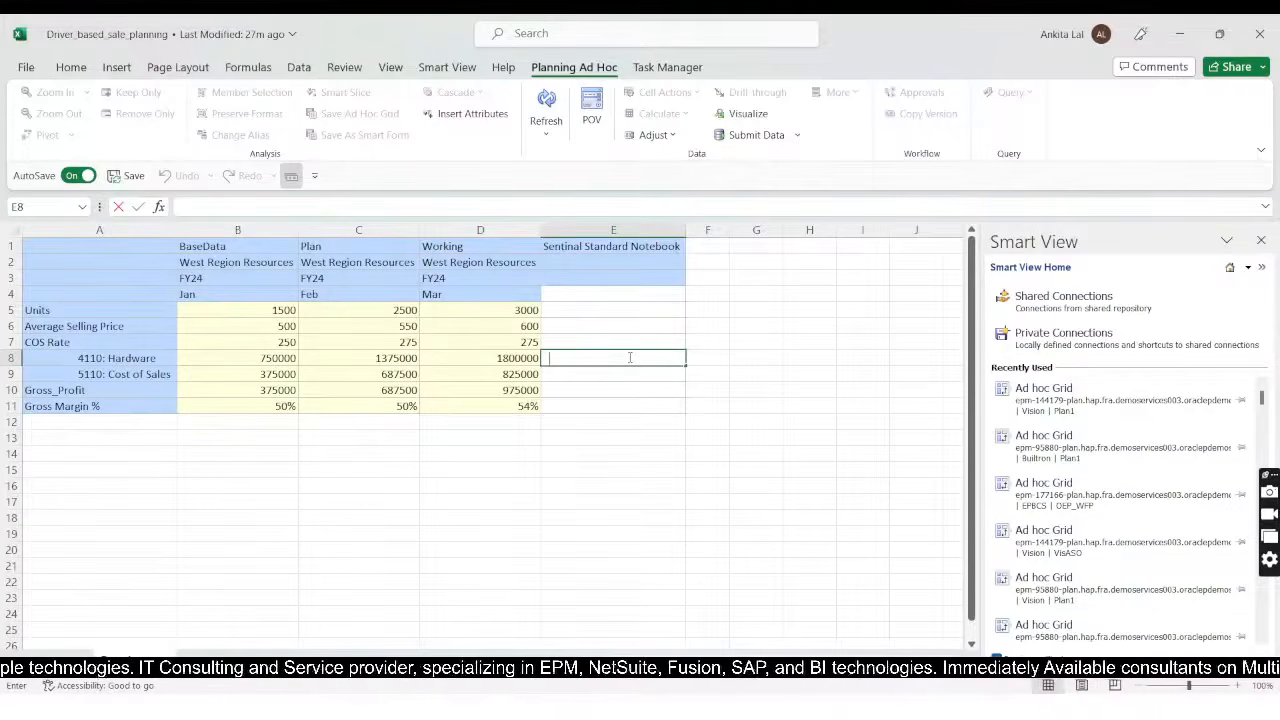
key("BackSpace")
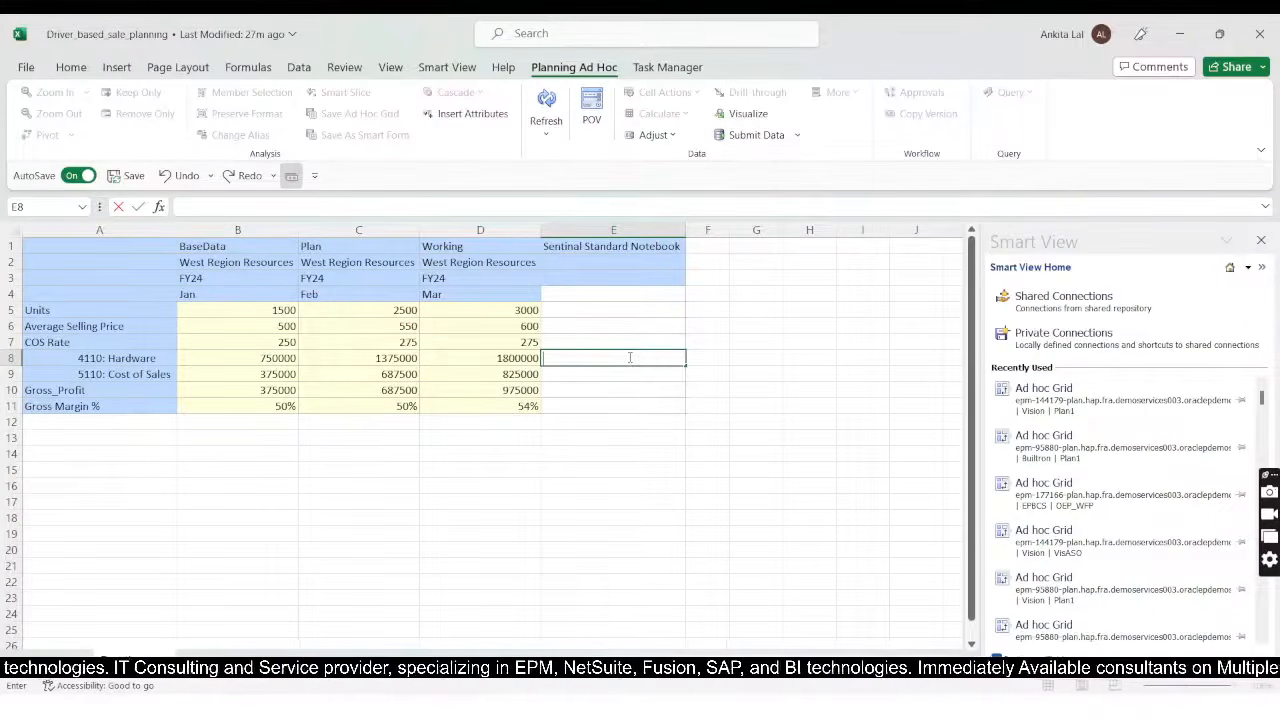
type("Unit")
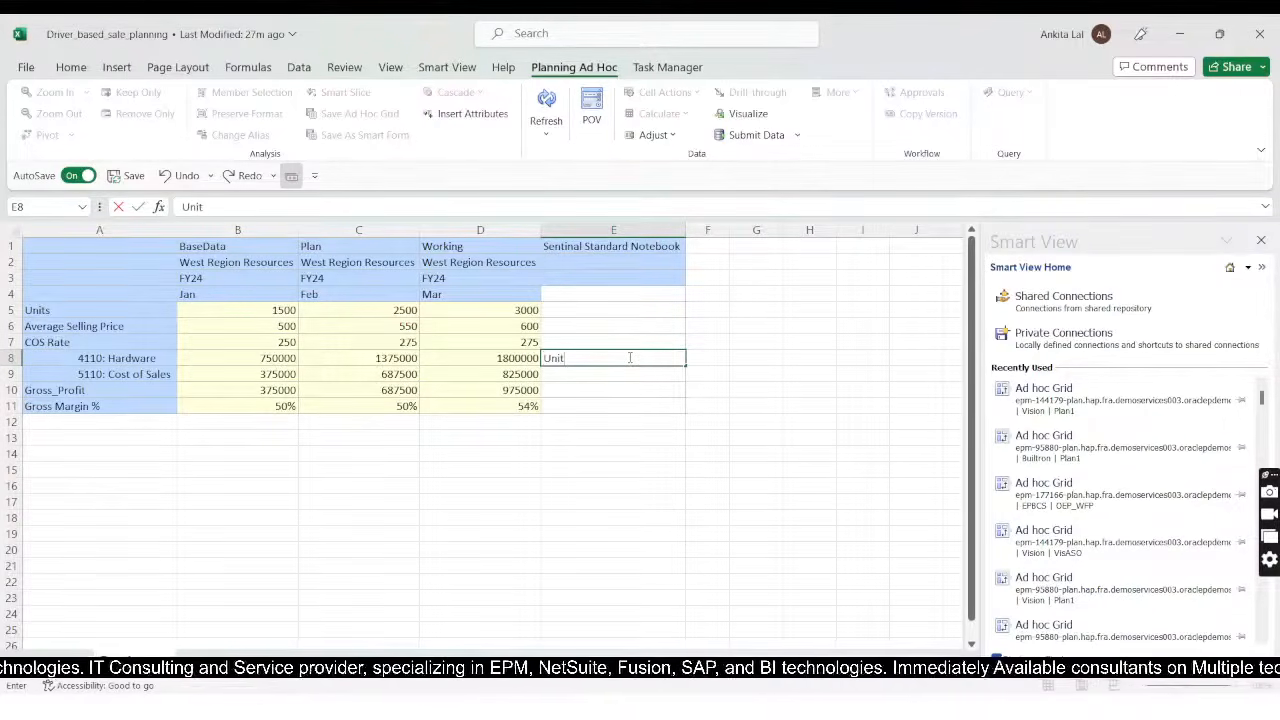
type("s")
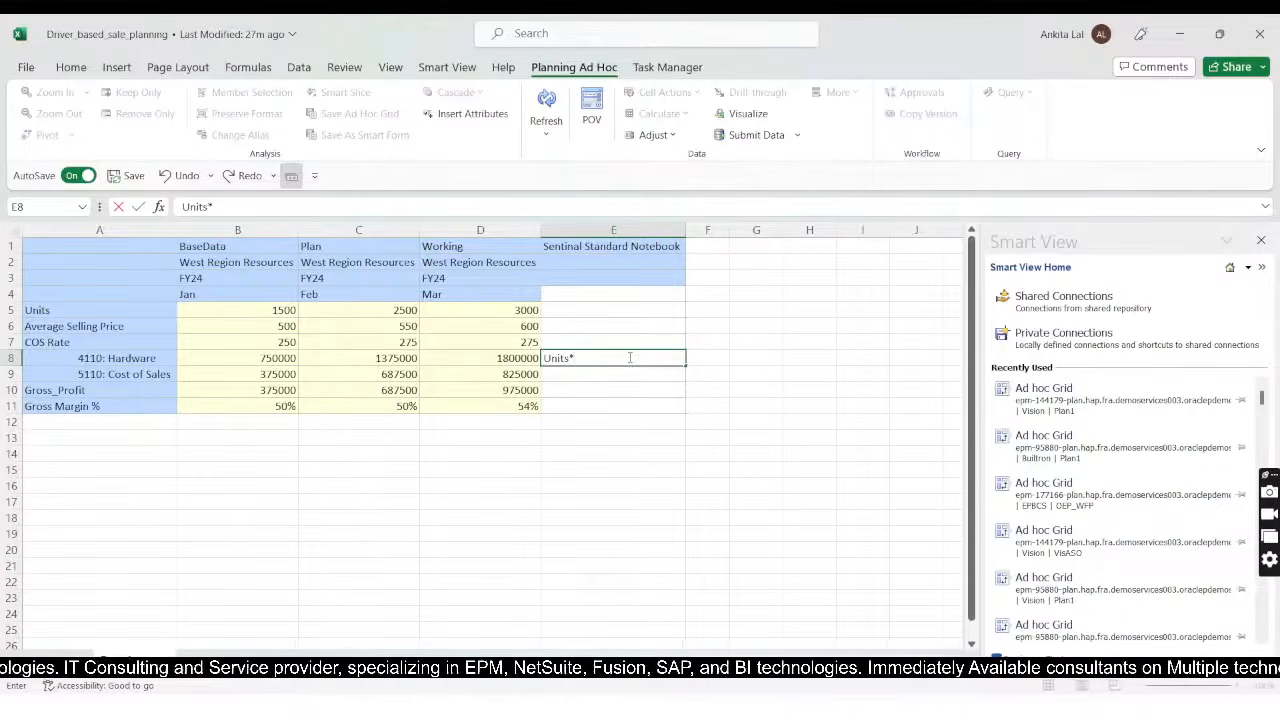
type("*ASP")
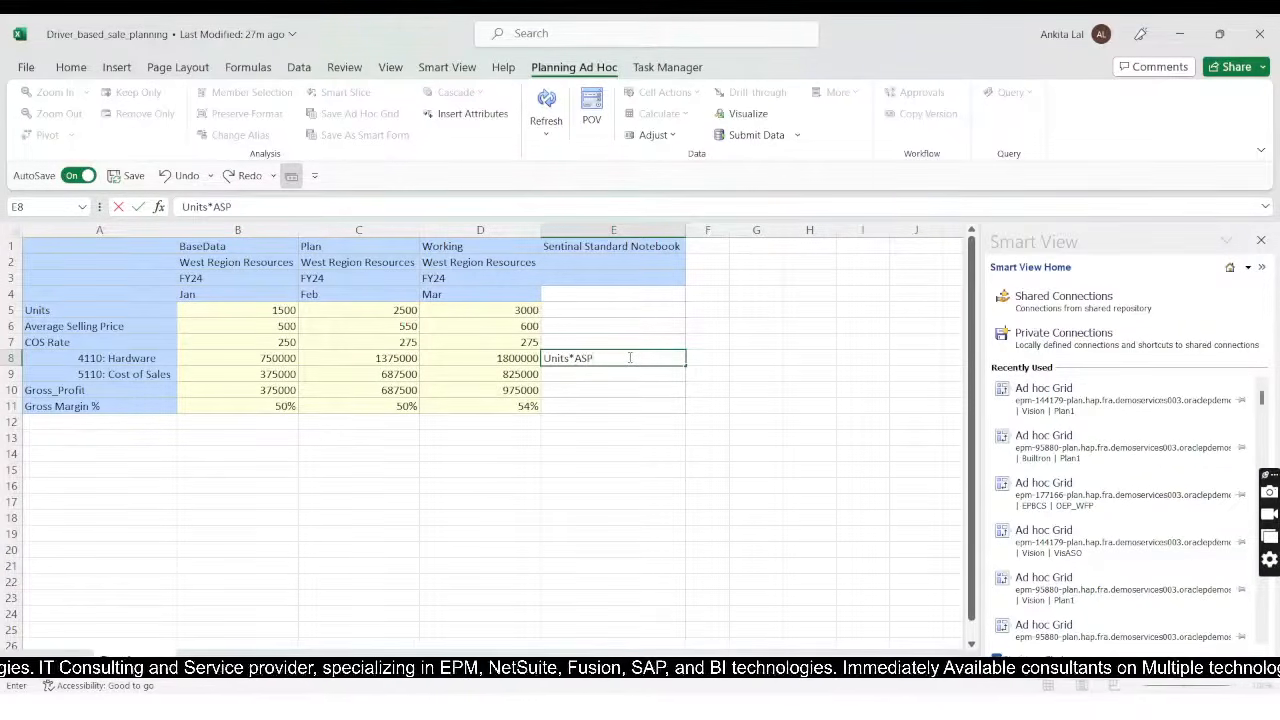
key("Tab")
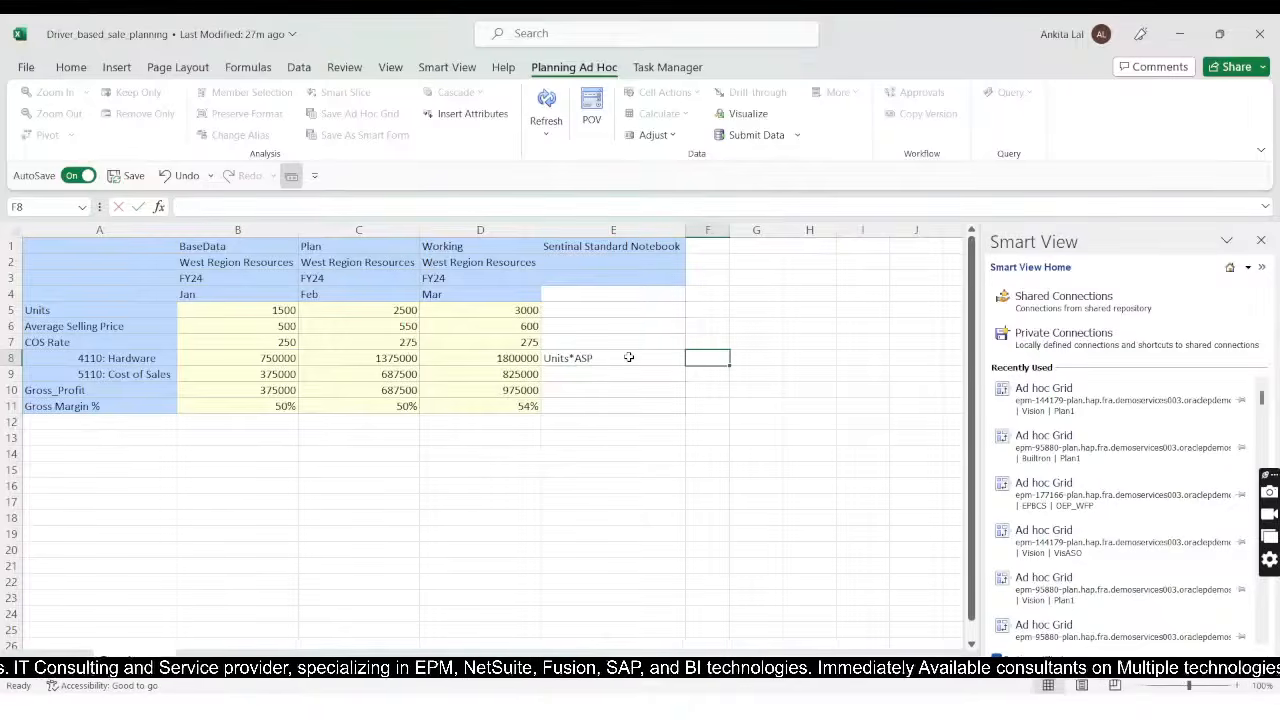
Step: In cell F8, calculate January hardware revenue by multiplying units by average selling price with the formula +B5*B6
type("+")
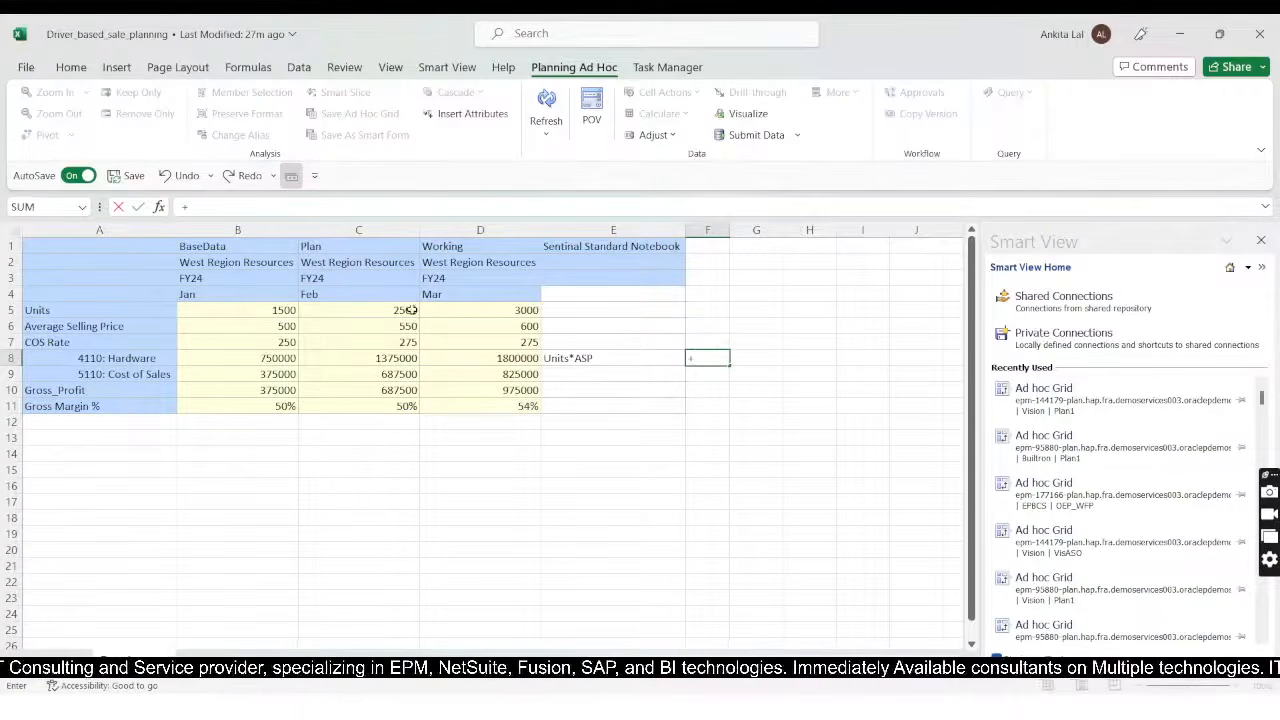
left_click(251, 314)
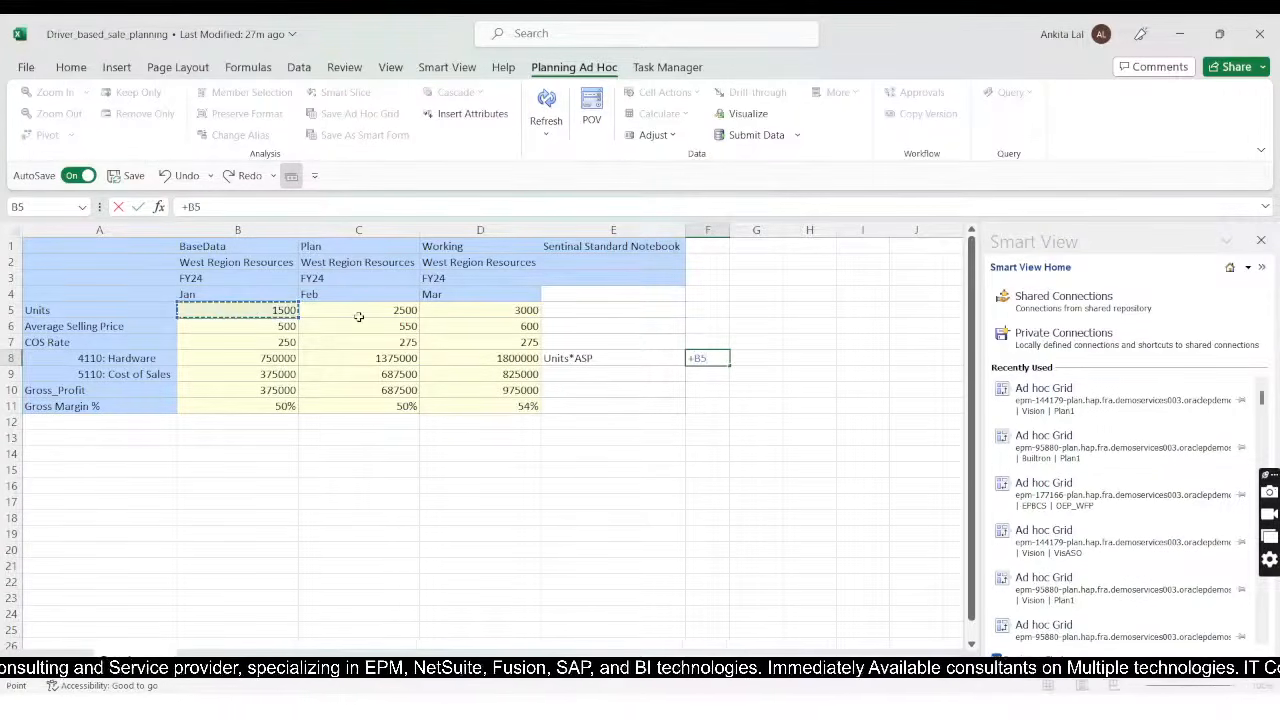
type("*")
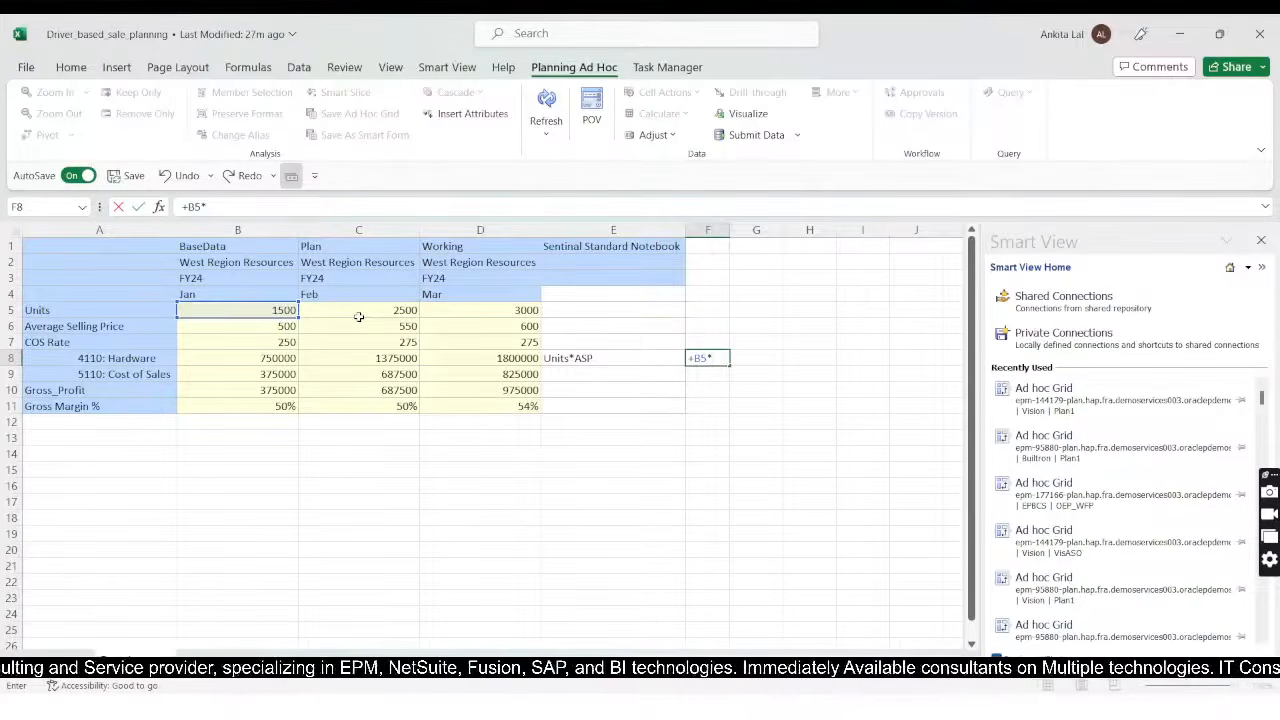
key("Down")
key("Left")
key("Left")
key("Left")
key("Left")
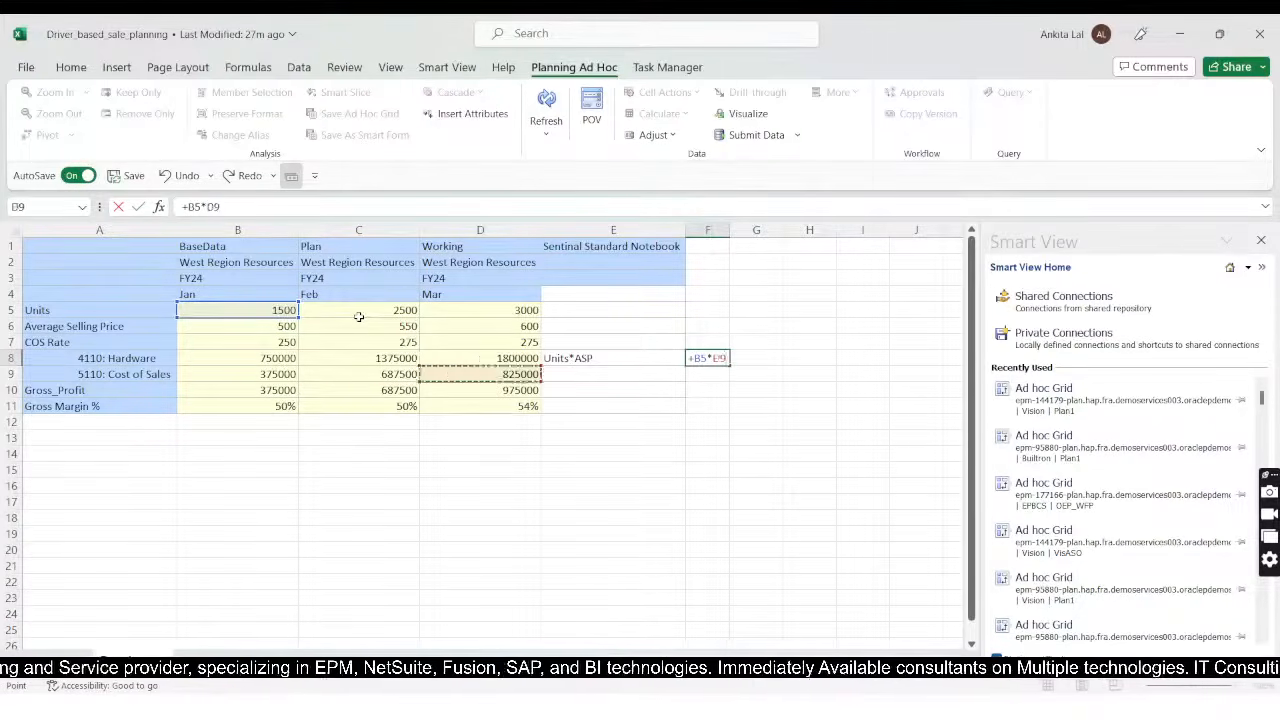
key("Up")
key("Up")
key("Up")
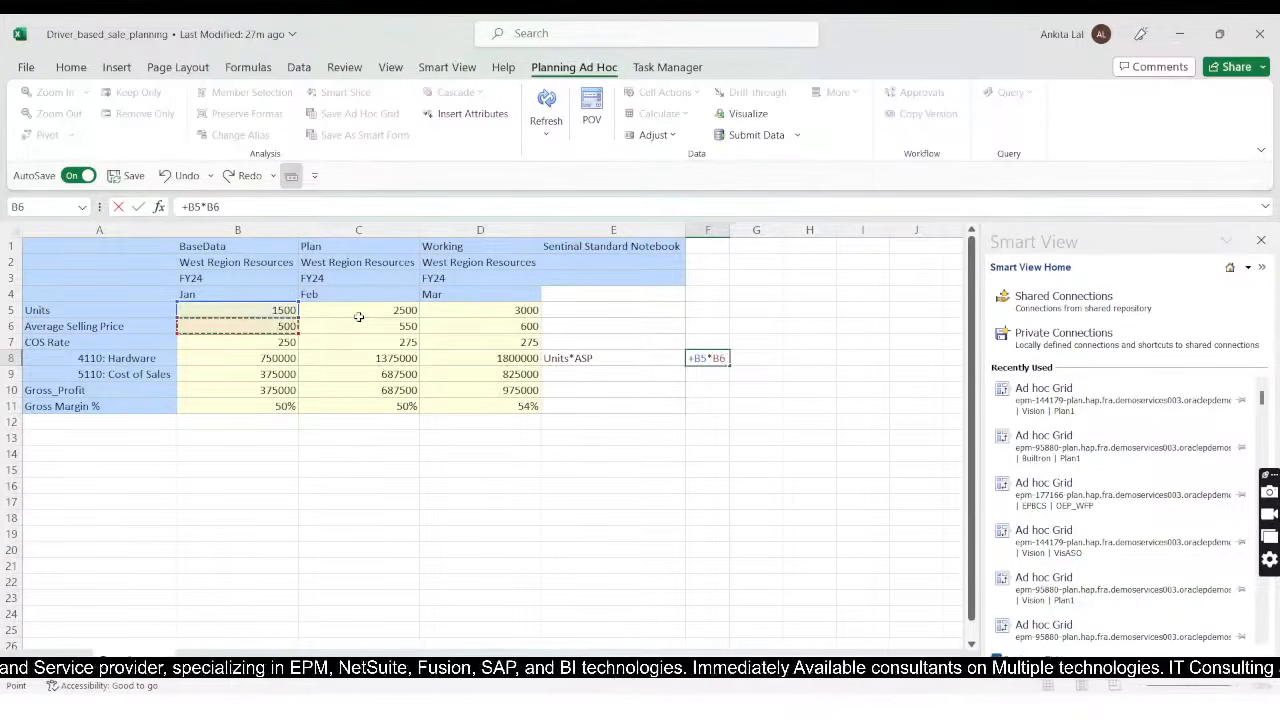
key("Return")
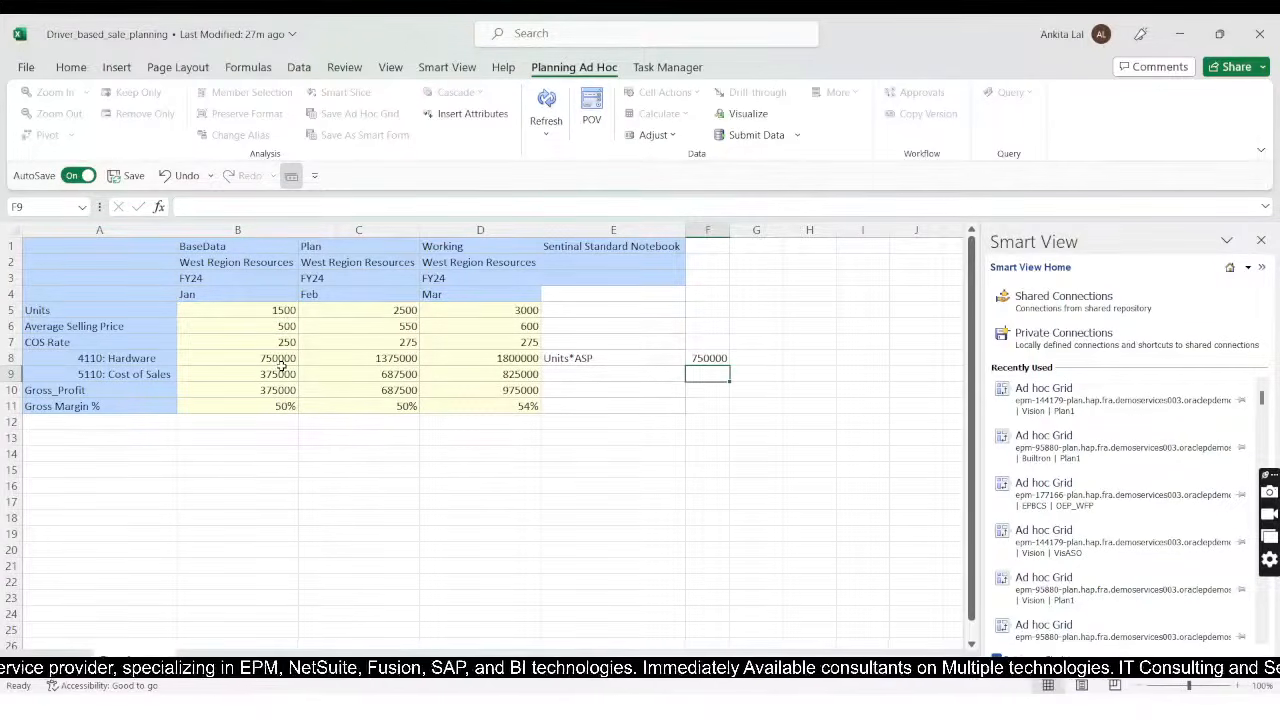
Step: Enter the note "COS Rate*Units" in cell E9 beside the 5110: Cost of Sales row
left_click(567, 378)
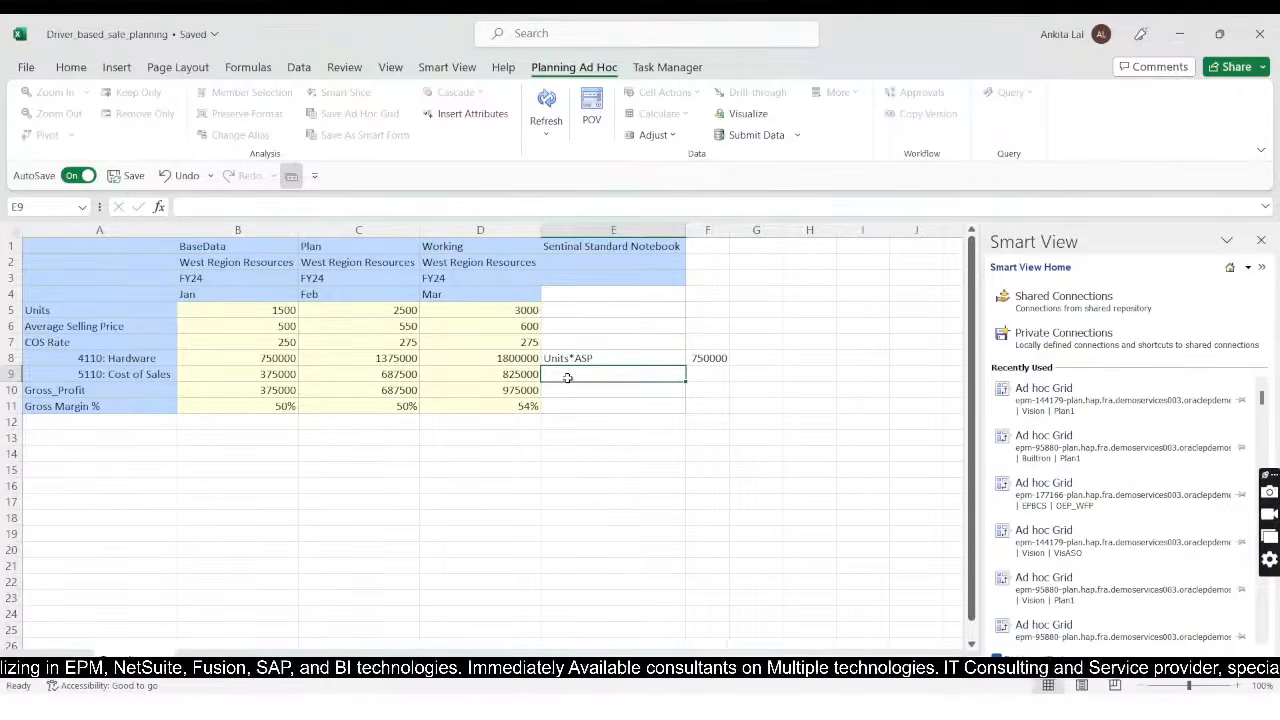
type("COS")
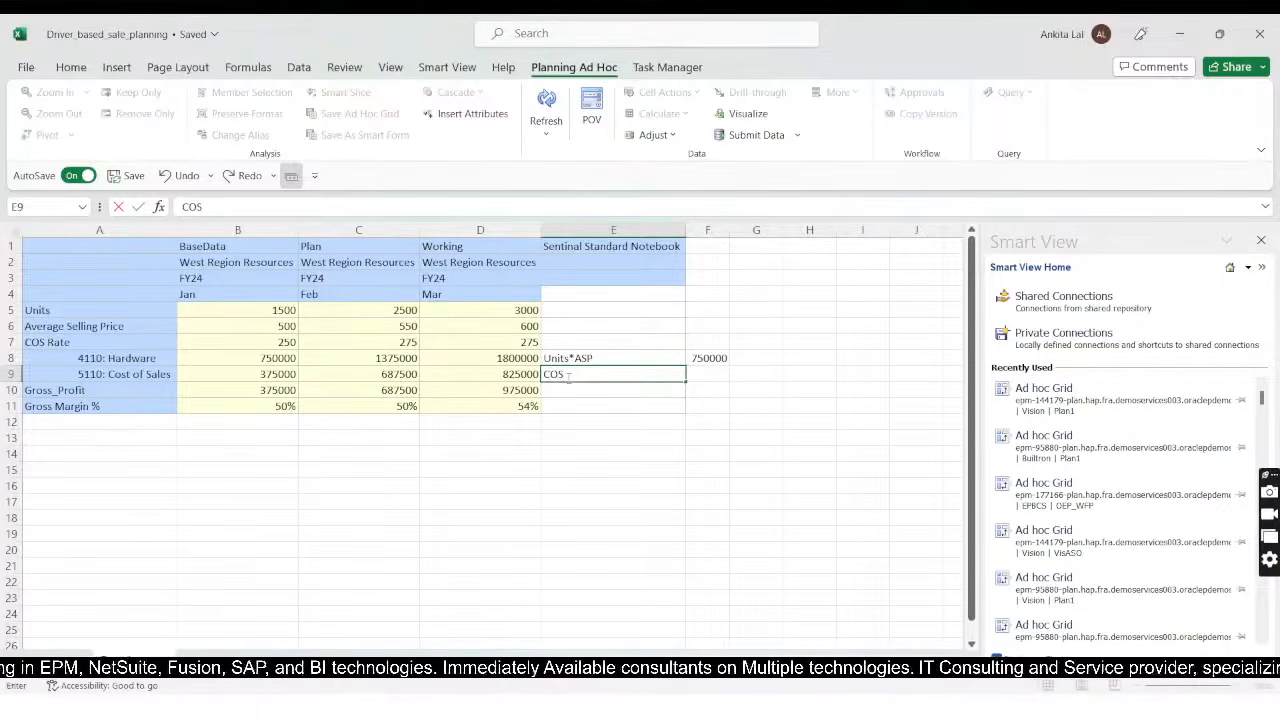
type(" Rate")
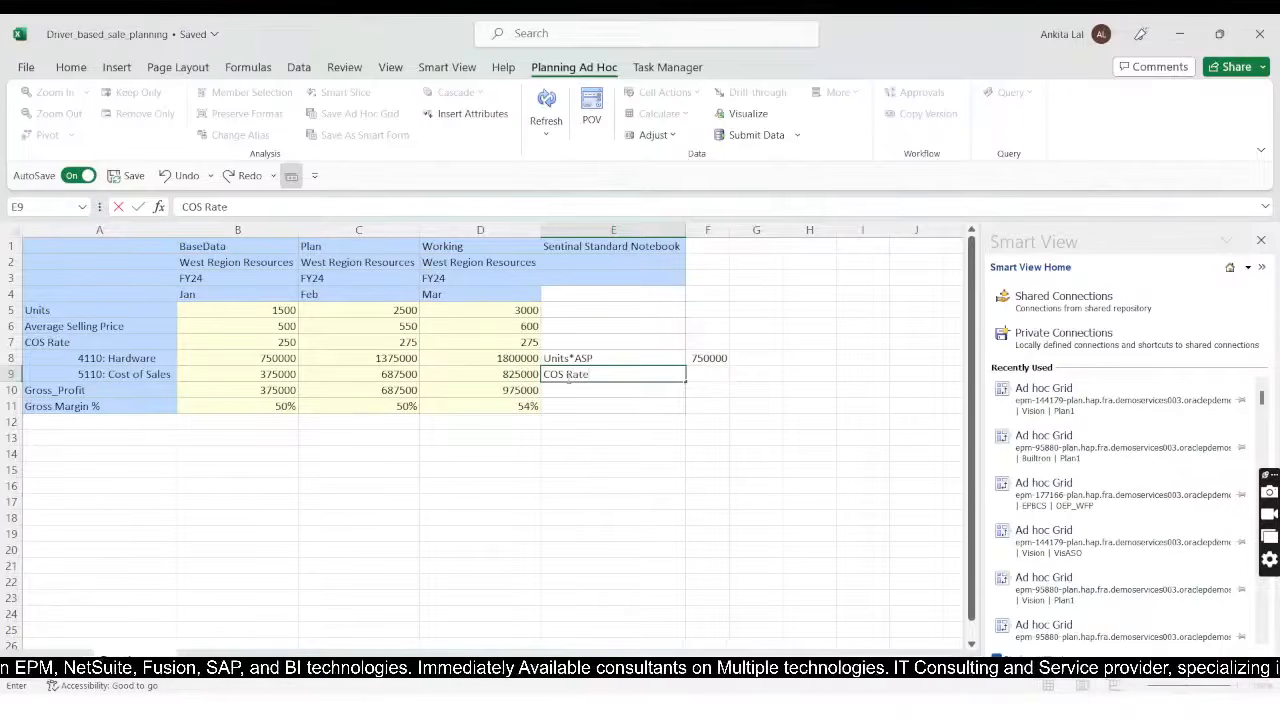
type("*Units")
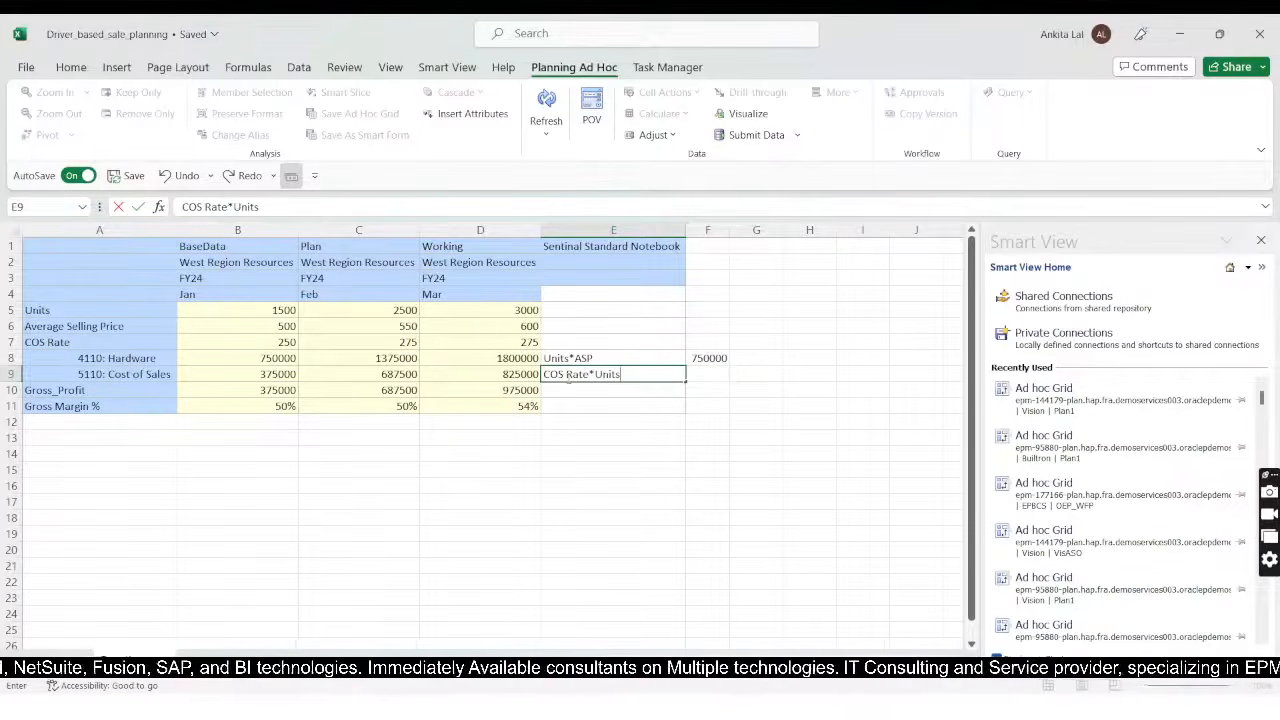
key("Tab")
Step: In cell F9, calculate January cost of sales by multiplying units by COS rate with the formula +B5*B7
type("+")
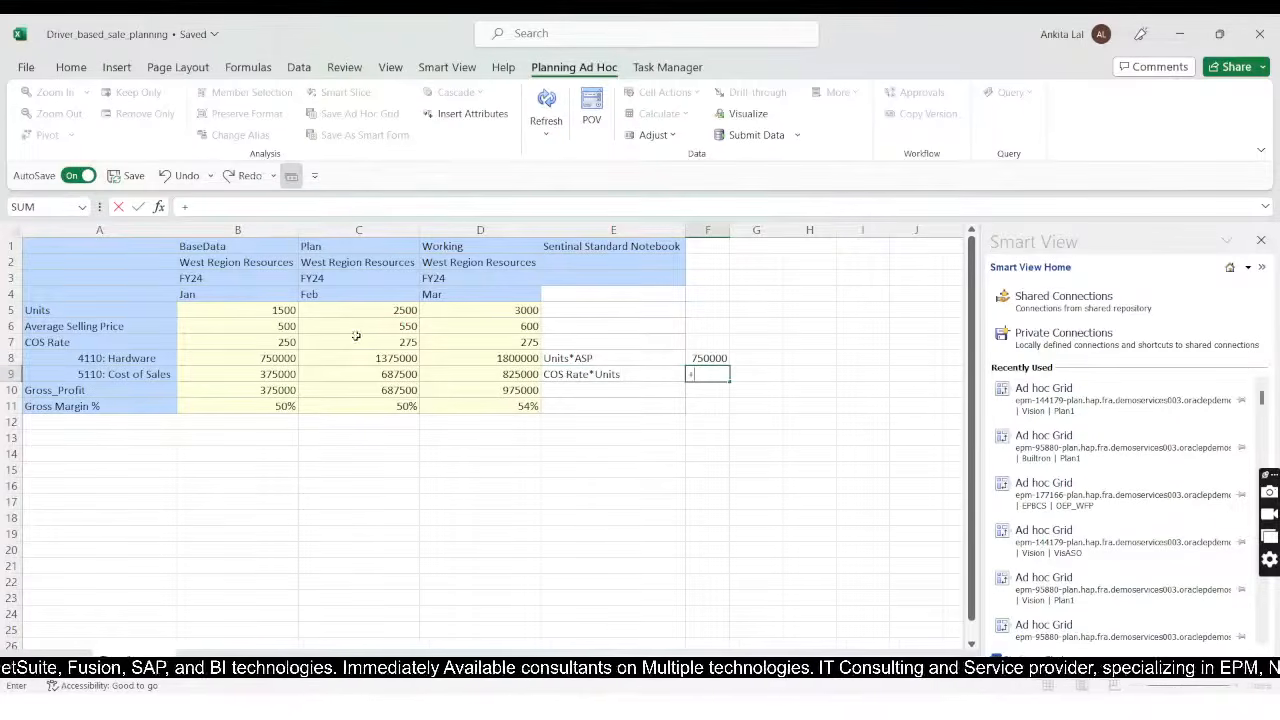
left_click(270, 310)
type("*")
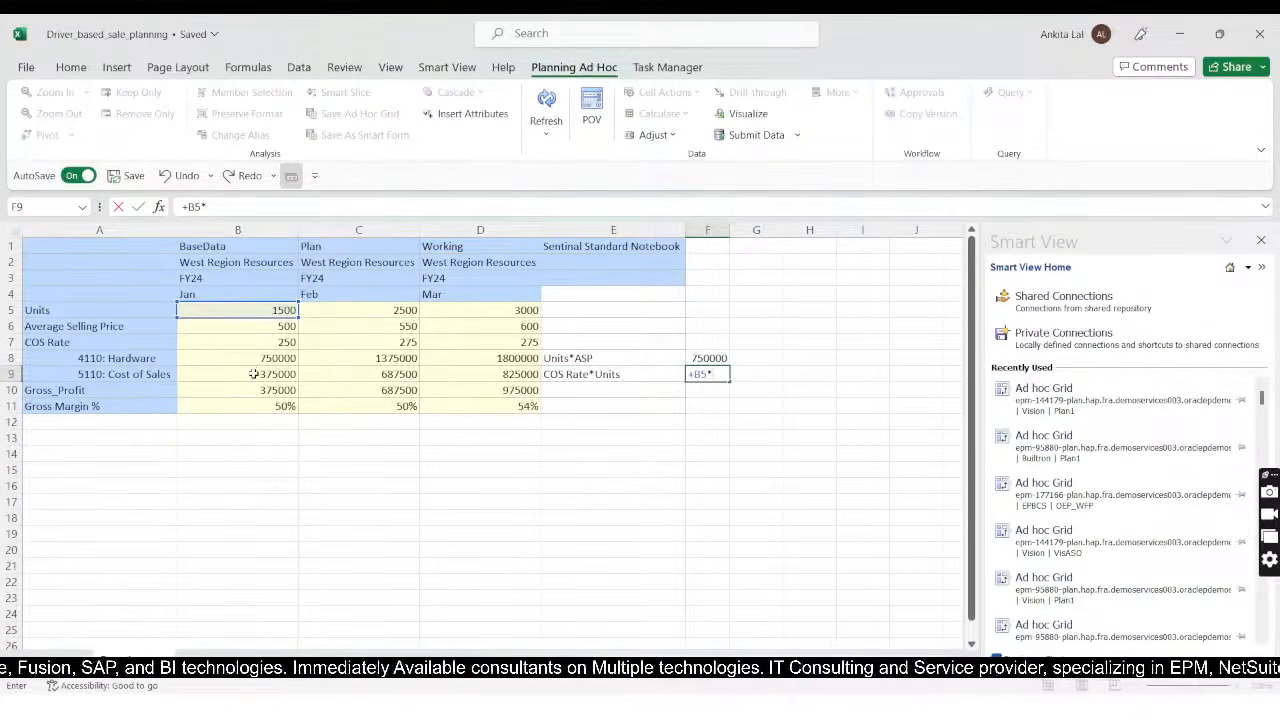
left_click(254, 345)
key("Return")
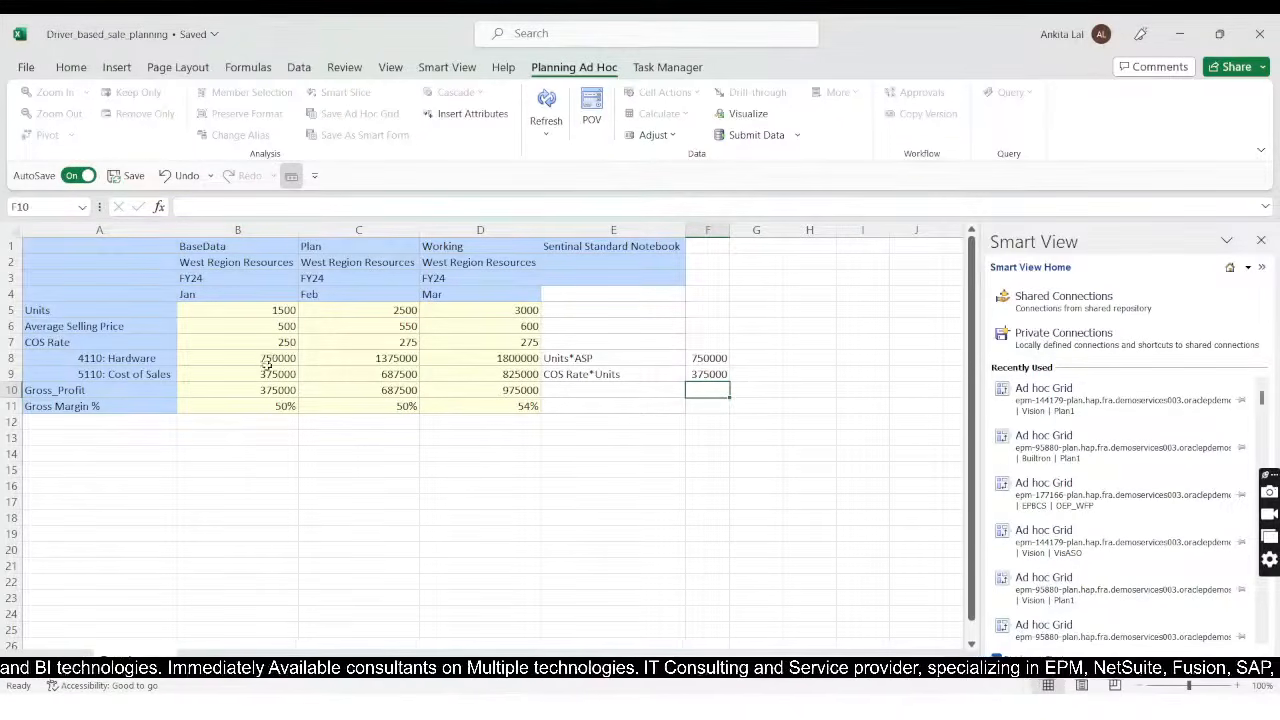
Step: Enter the note "GP=Harware Sold - COS of Hardware" in cell E10 beside the Gross_Profit row
left_click(577, 390)
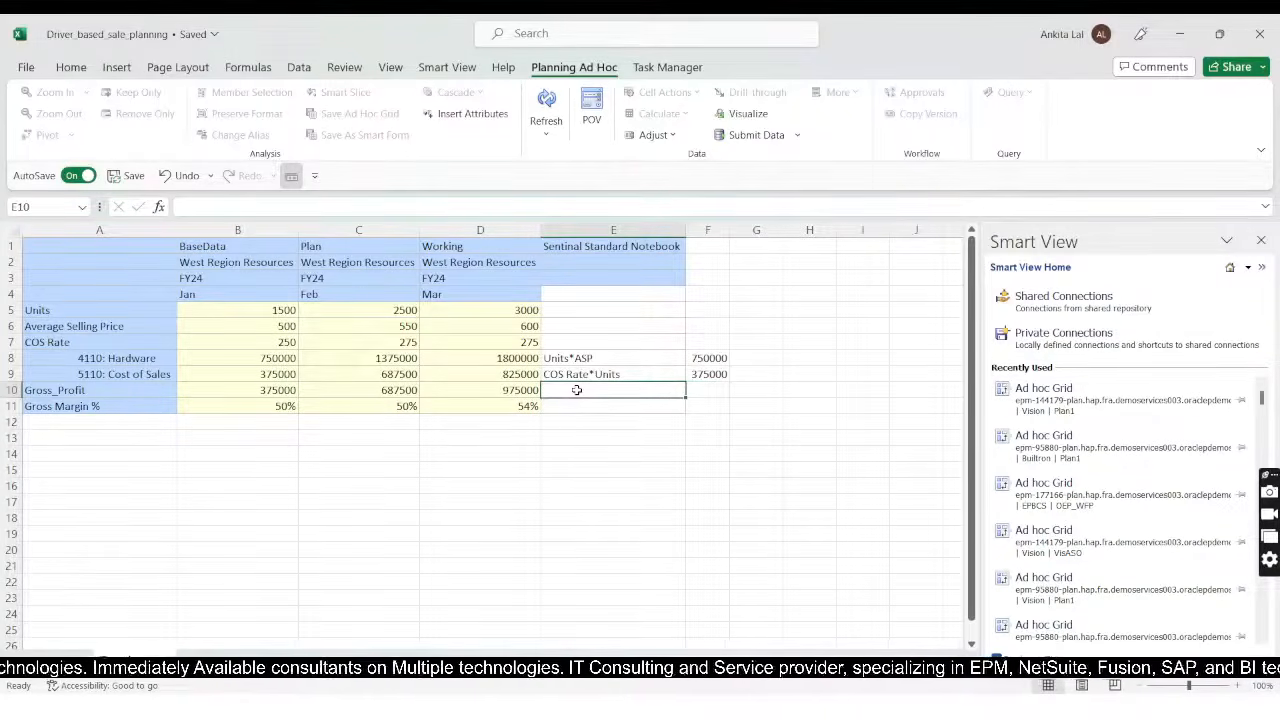
type("GP")
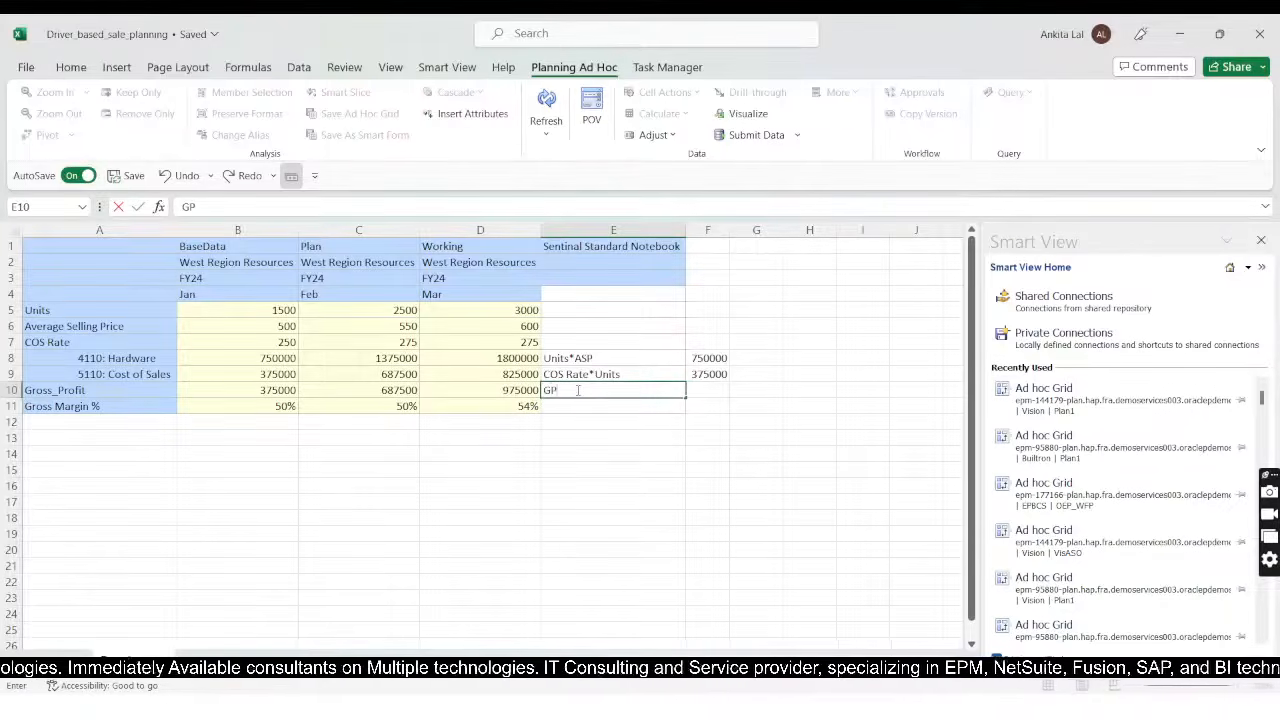
type("=")
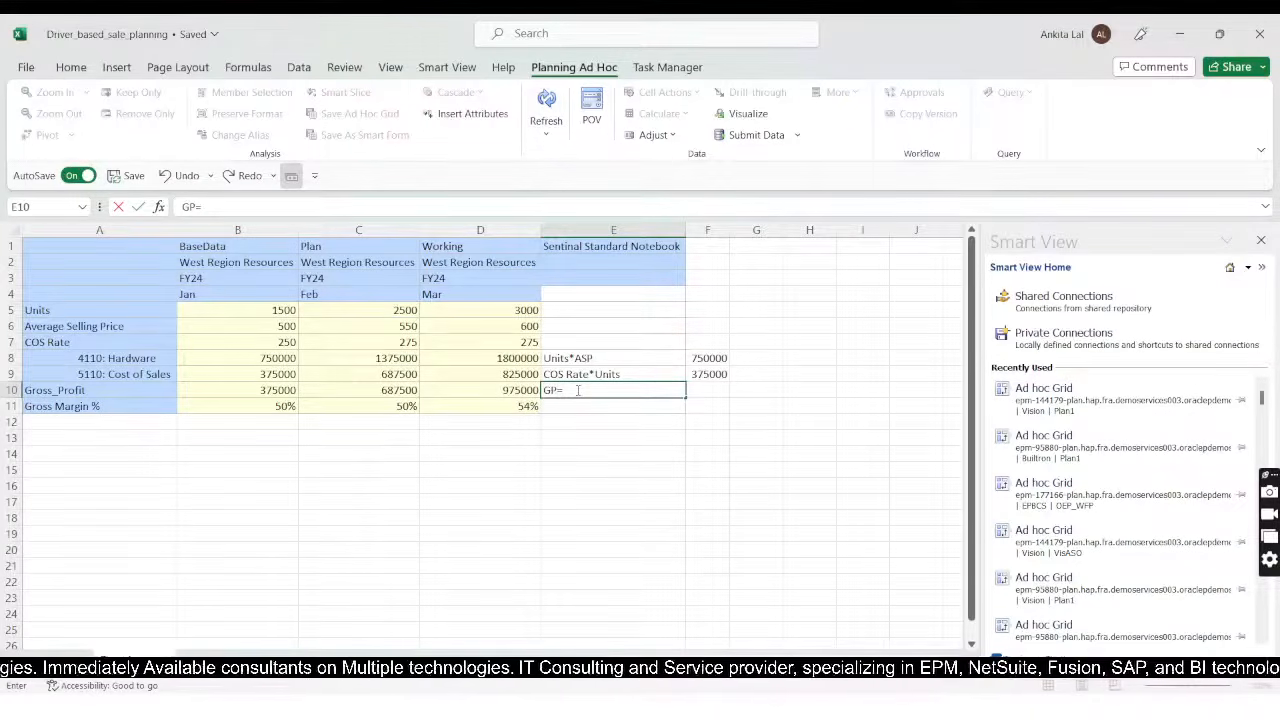
type("Harv=")
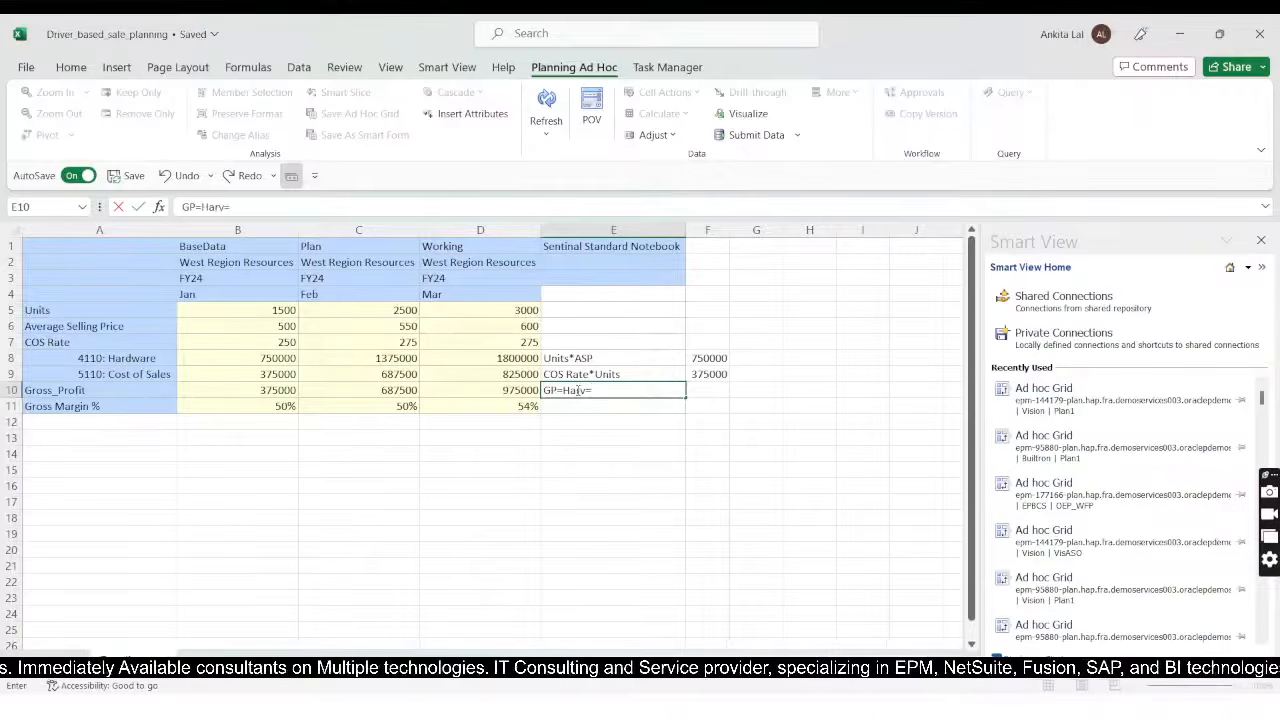
key("BackSpace")
key("BackSpace")
type("wa")
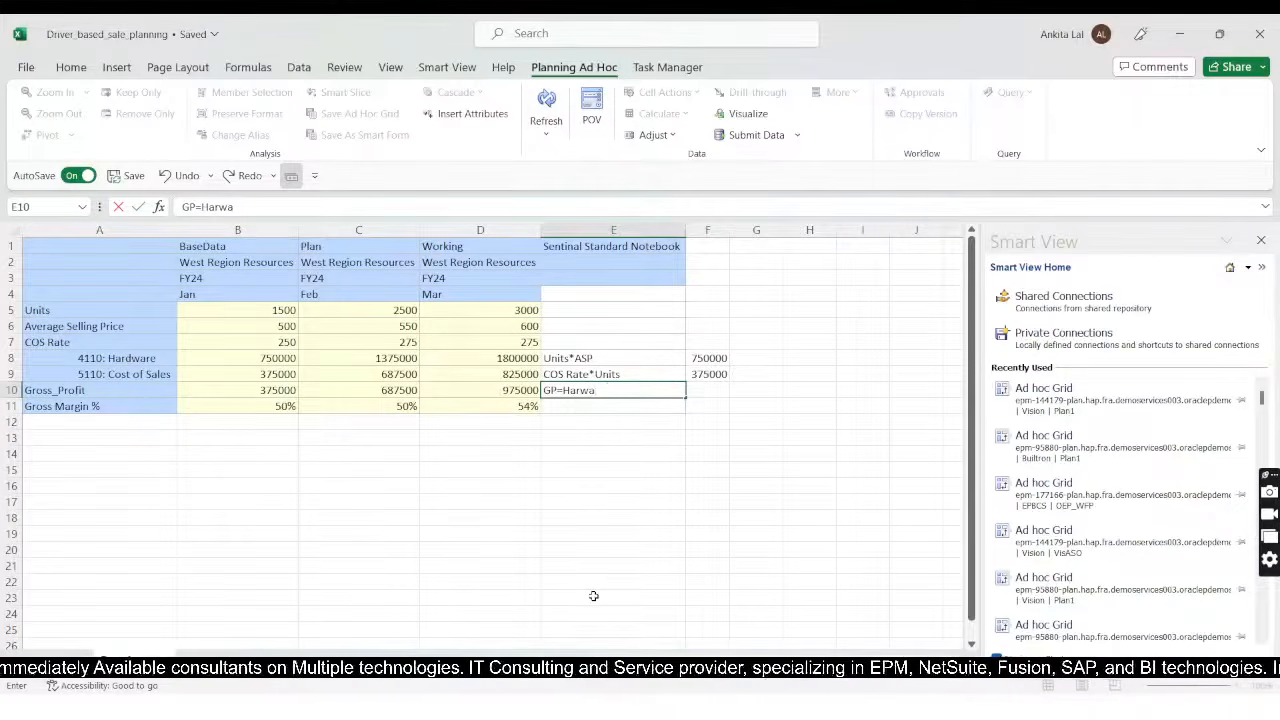
type("re Sold")
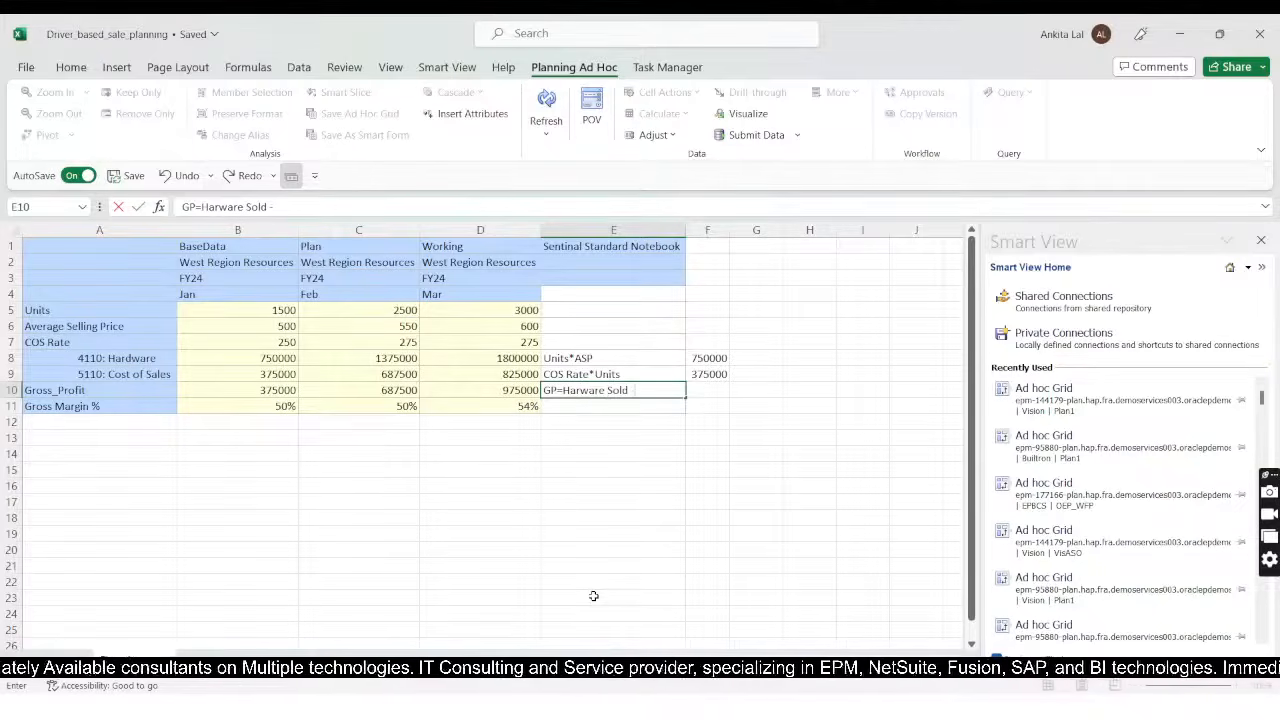
type(" -")
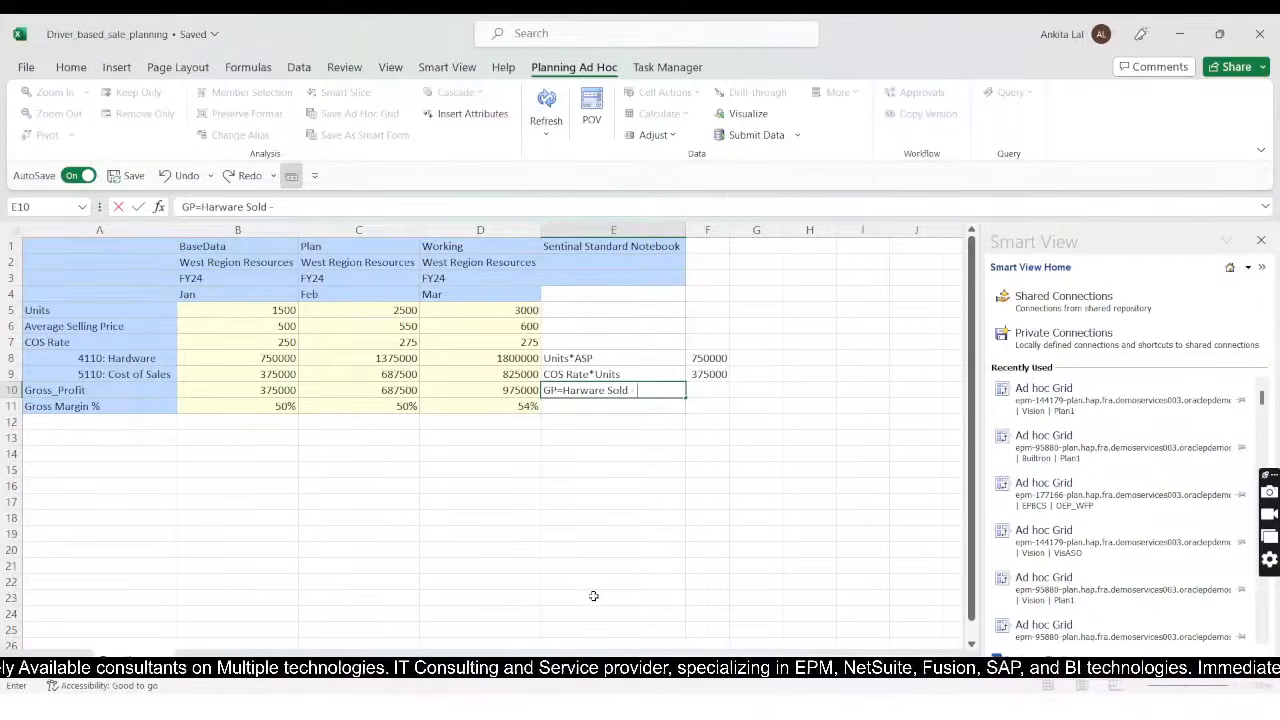
type(" COS")
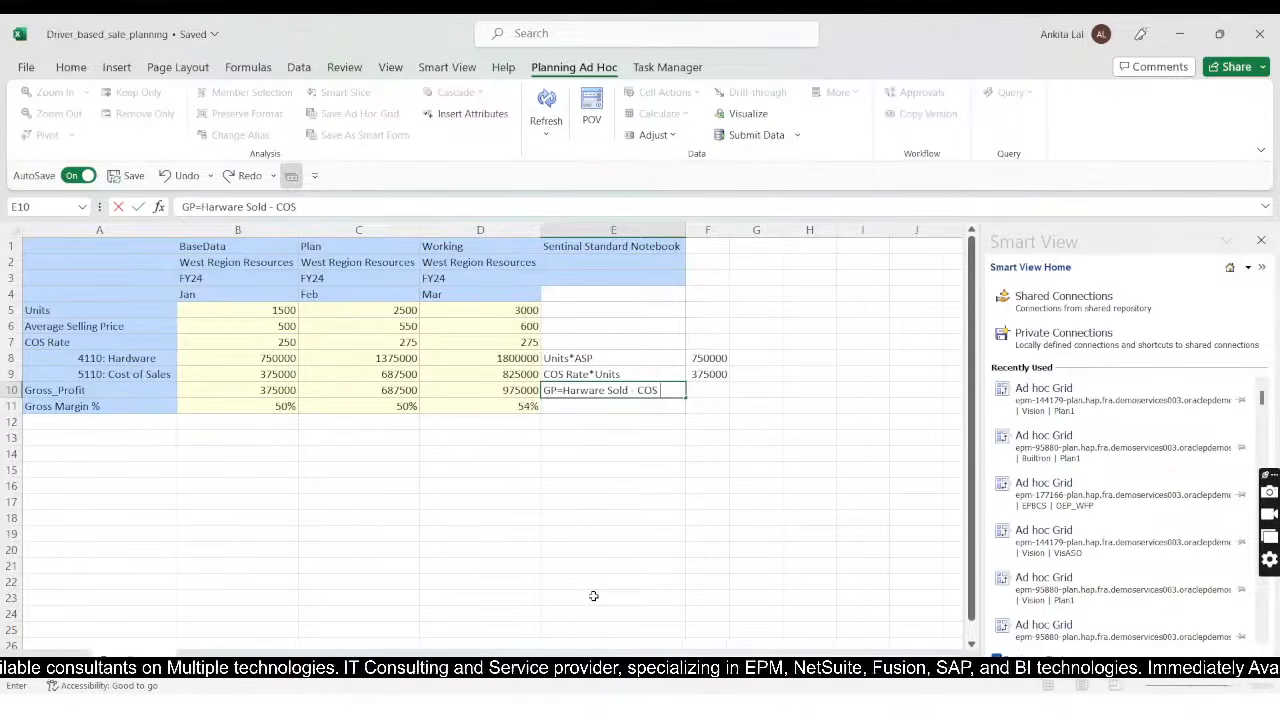
type(" of")
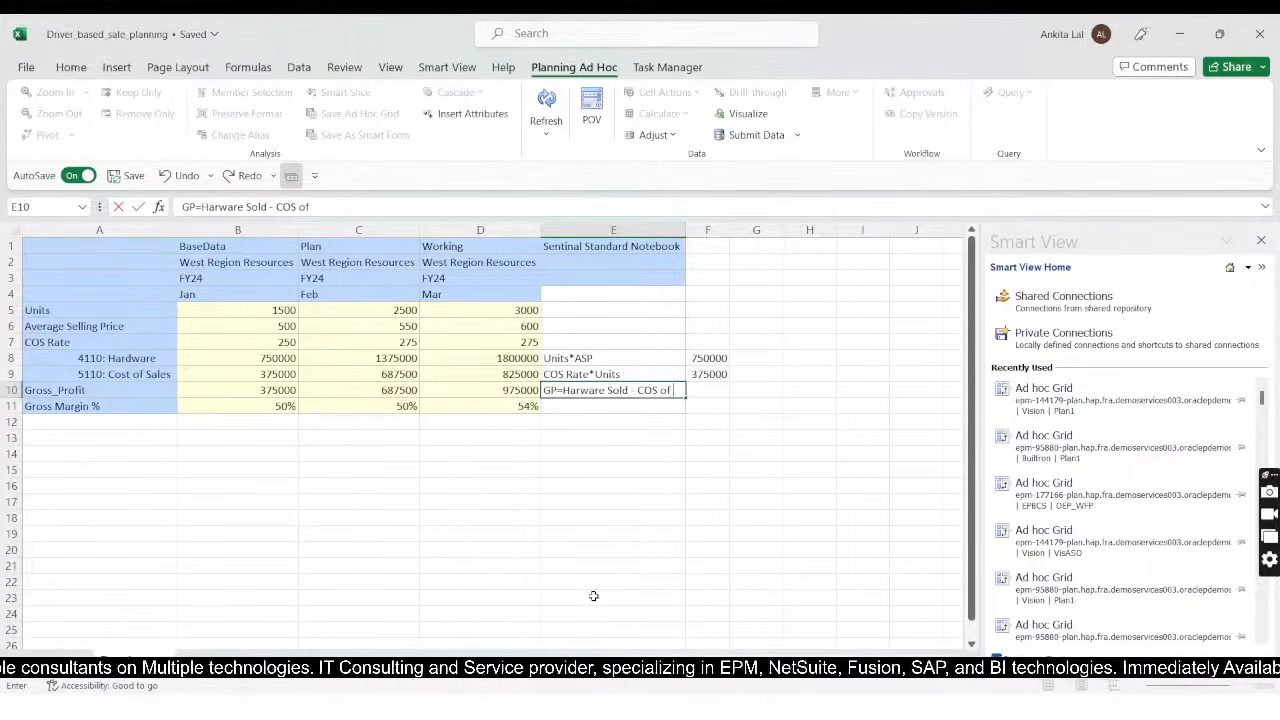
type(" Harw")
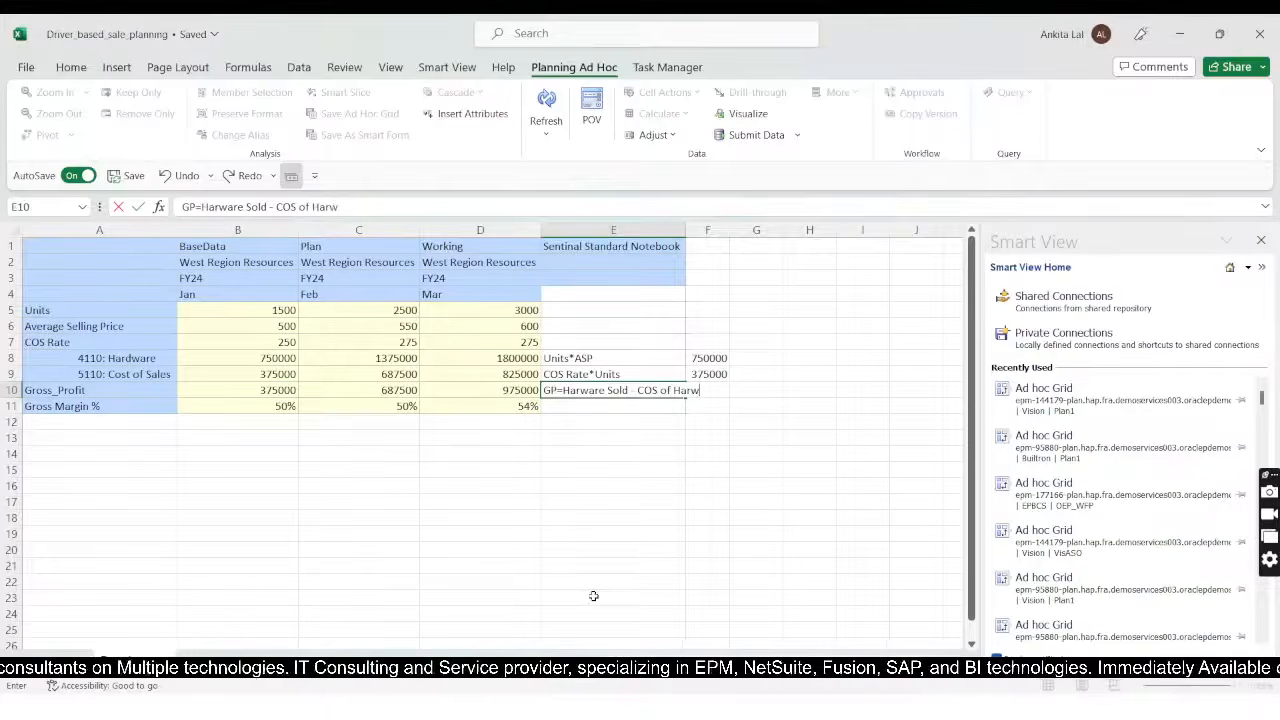
key("BackSpace")
type("dw")
key("BackSpace")
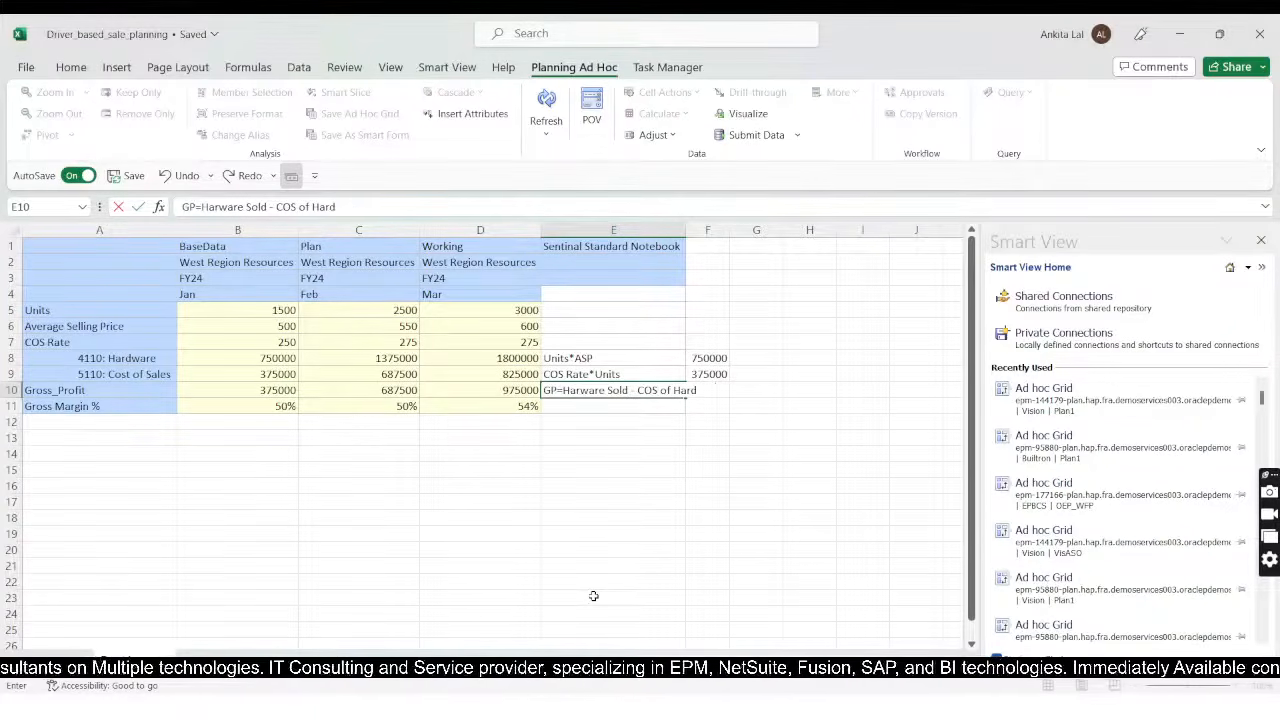
type("ware")
key("Tab")
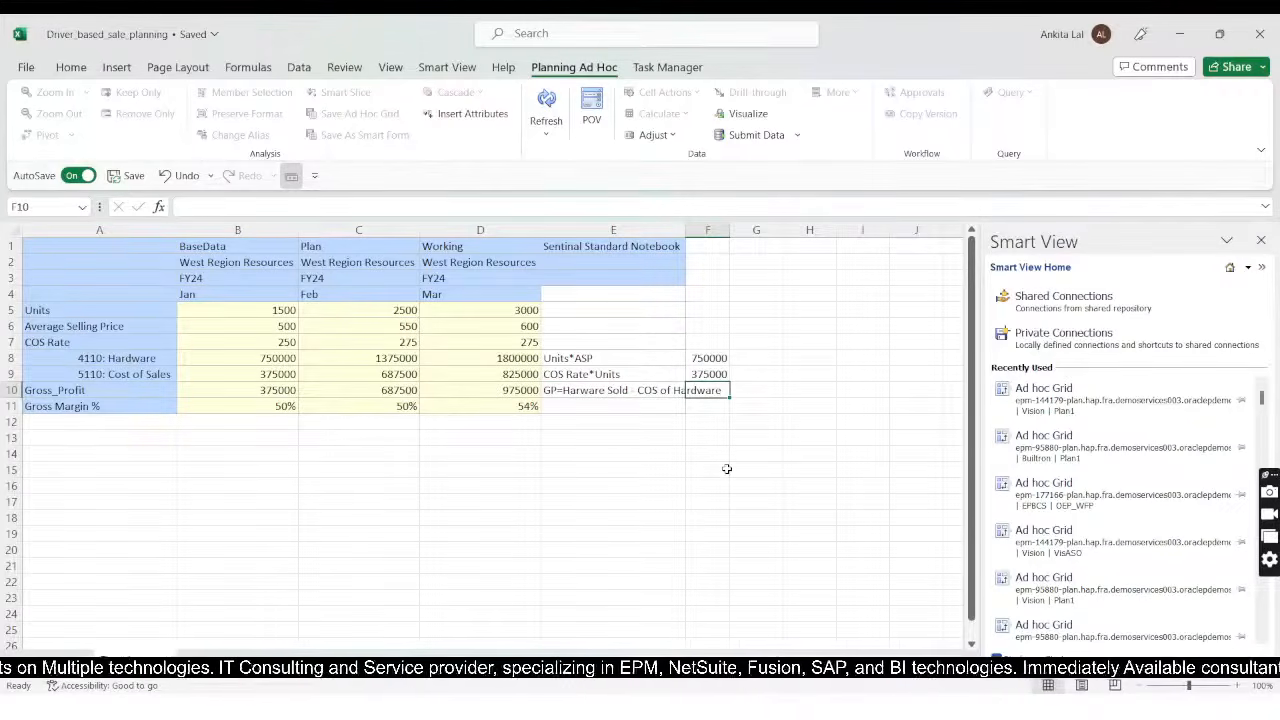
Step: In cell F10, calculate January gross profit by subtracting cost of sales from hardware revenue with the formula +B8-B9
type("+")
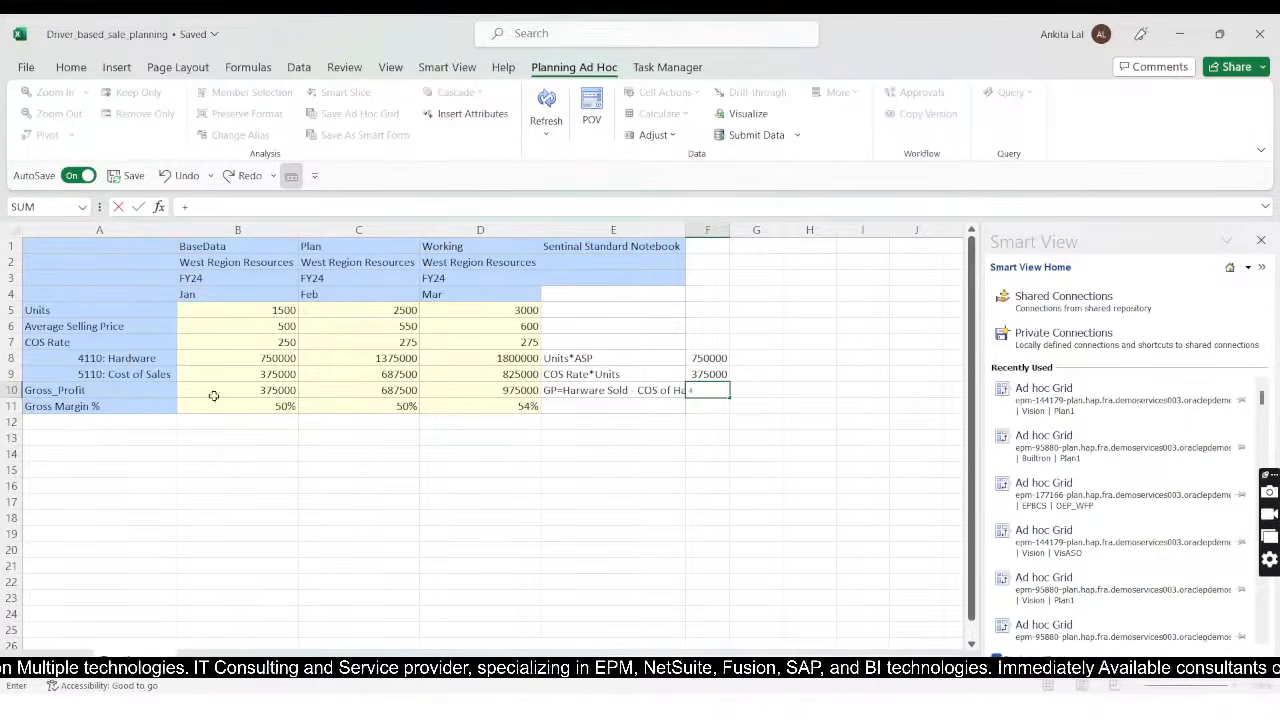
left_click(243, 356)
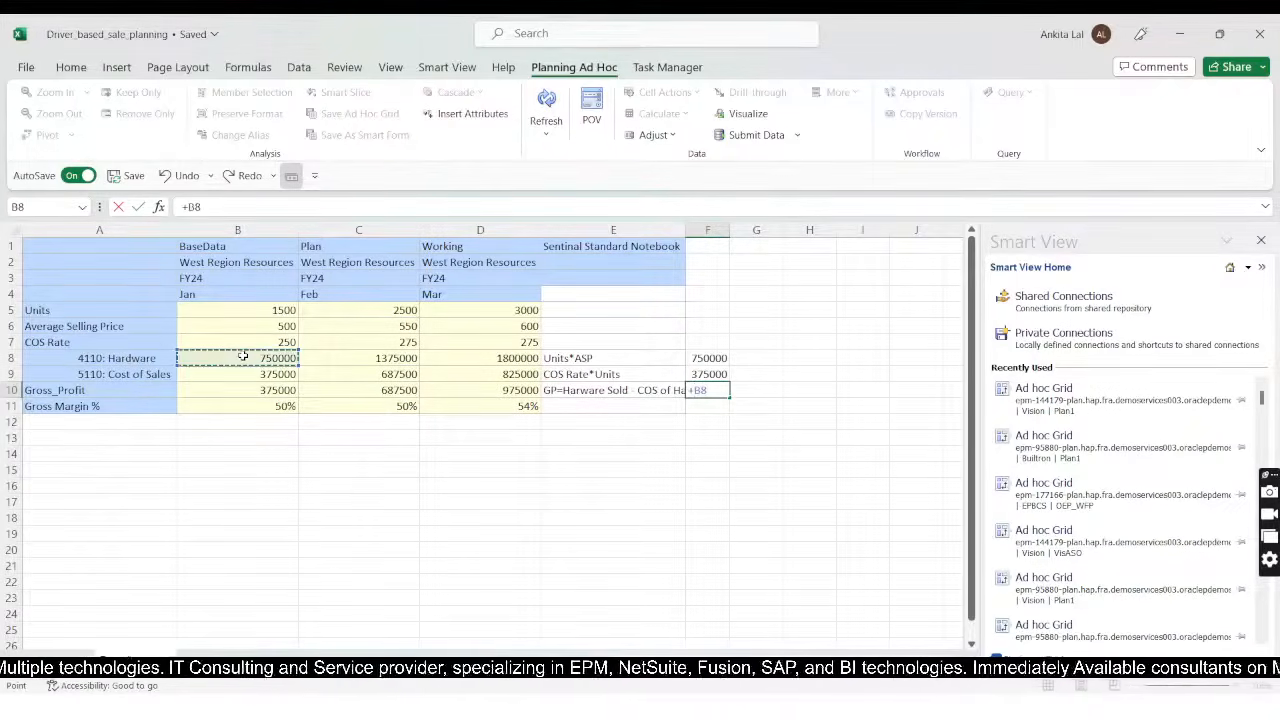
type("-")
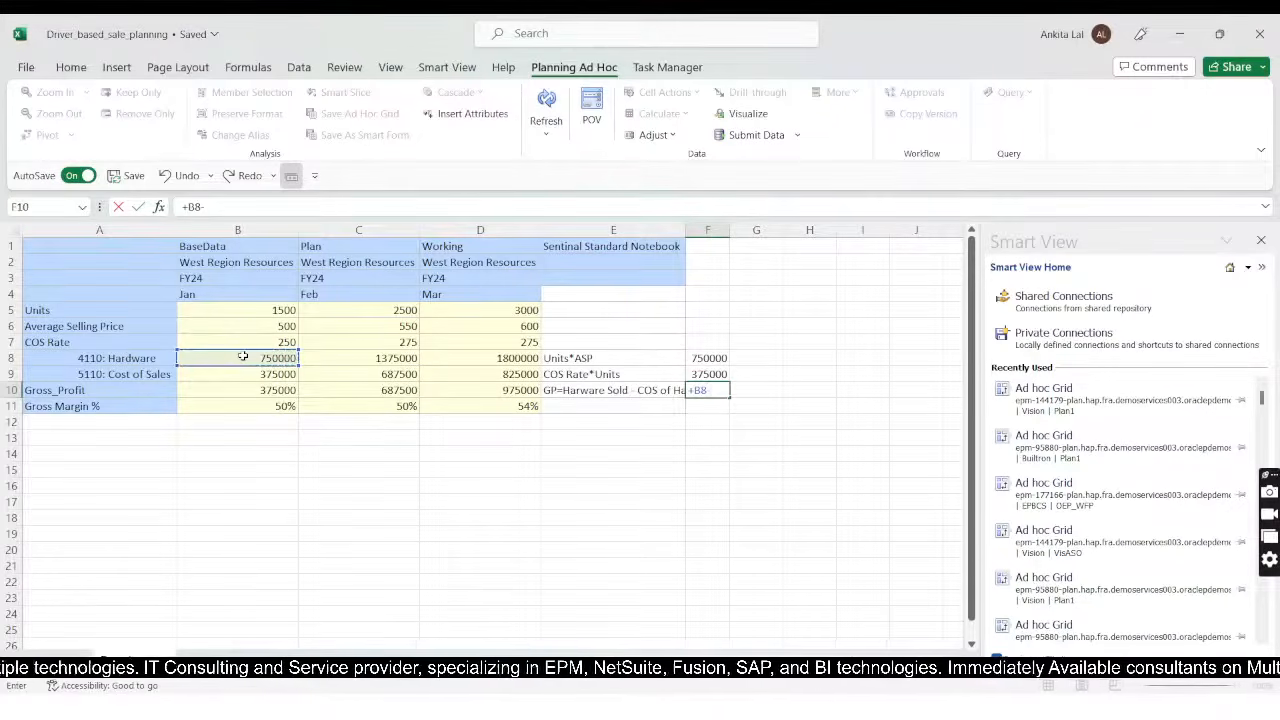
left_click(243, 380)
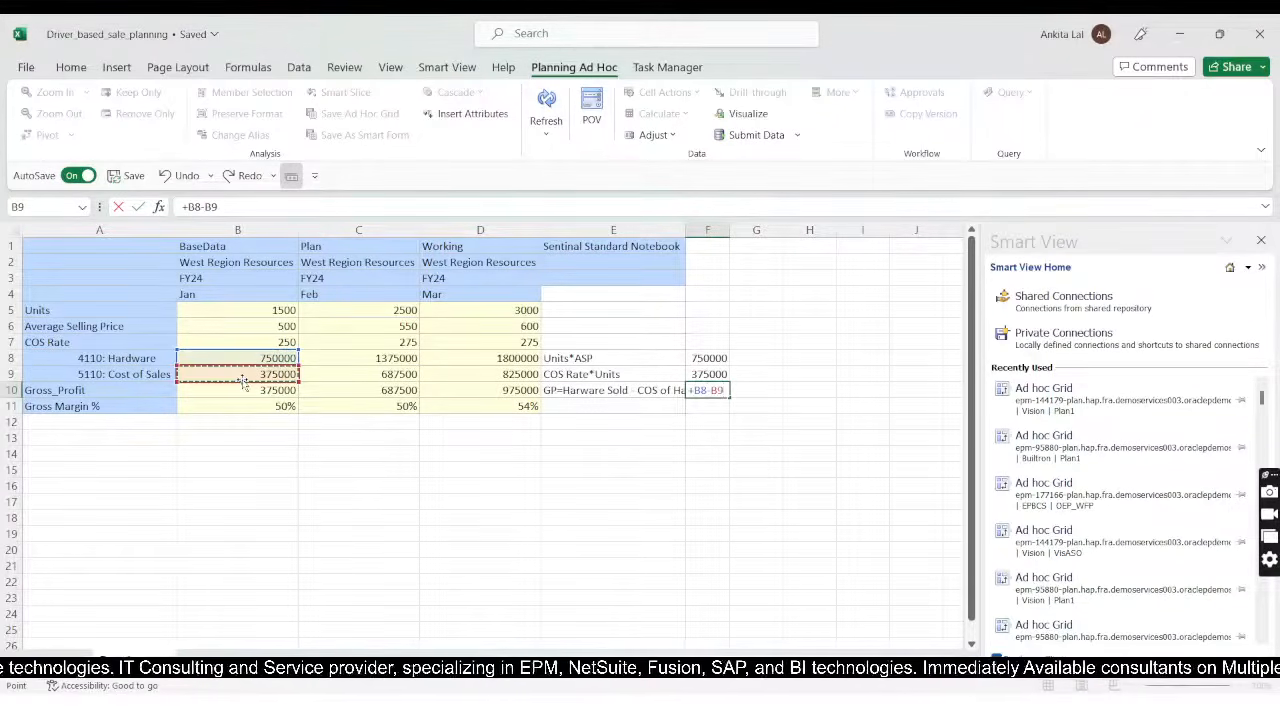
key("Return")
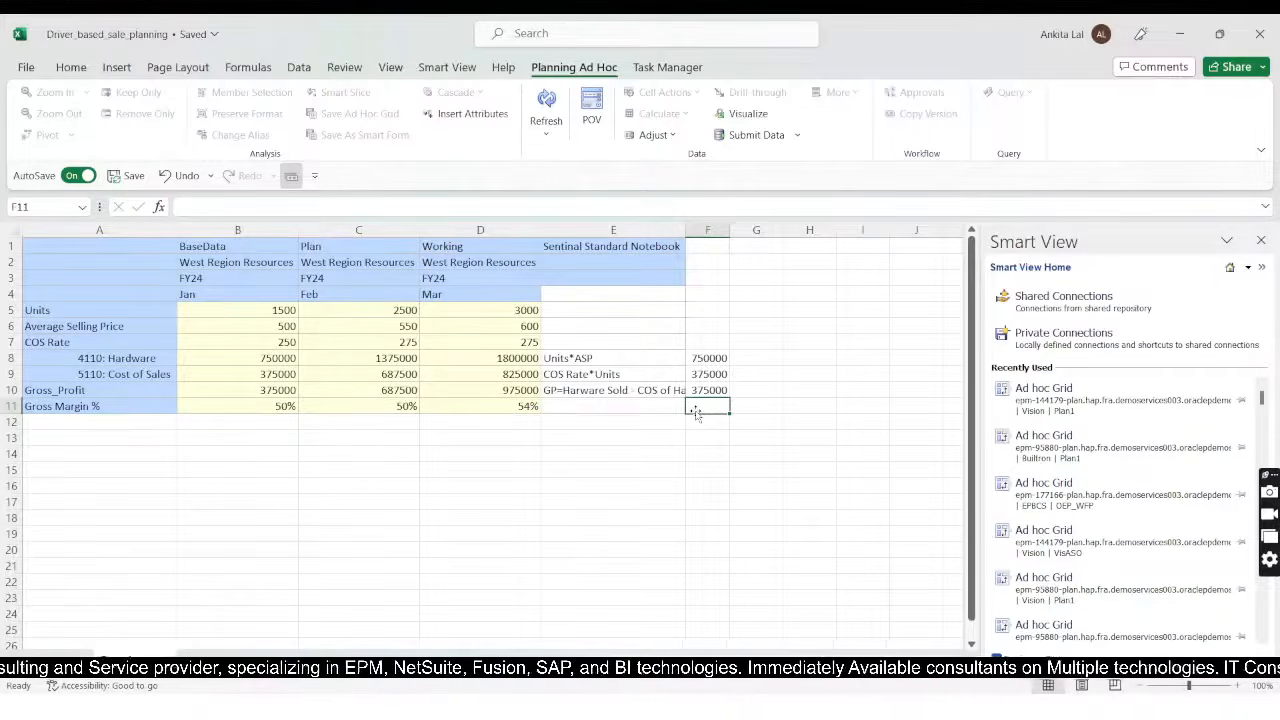
Step: Enter the note "GP/Sale of Harware" in cell E11 beside the Gross Margin % row
key("Left")
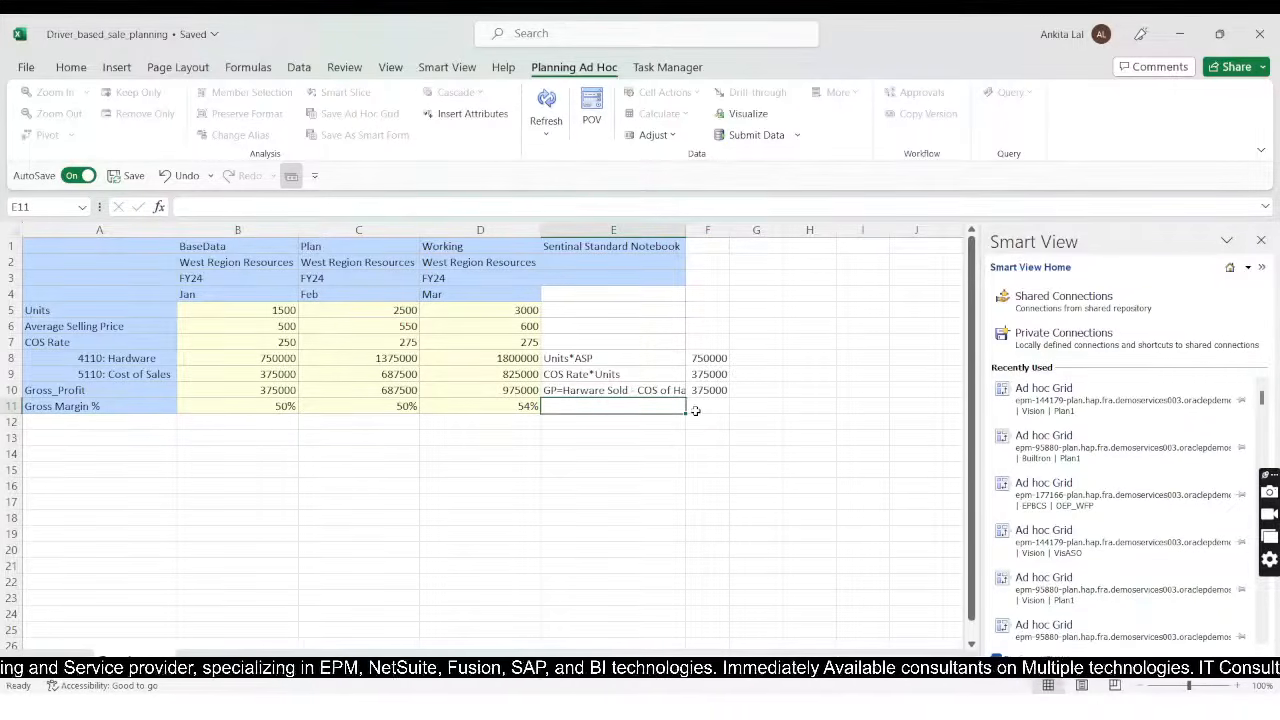
type("G")
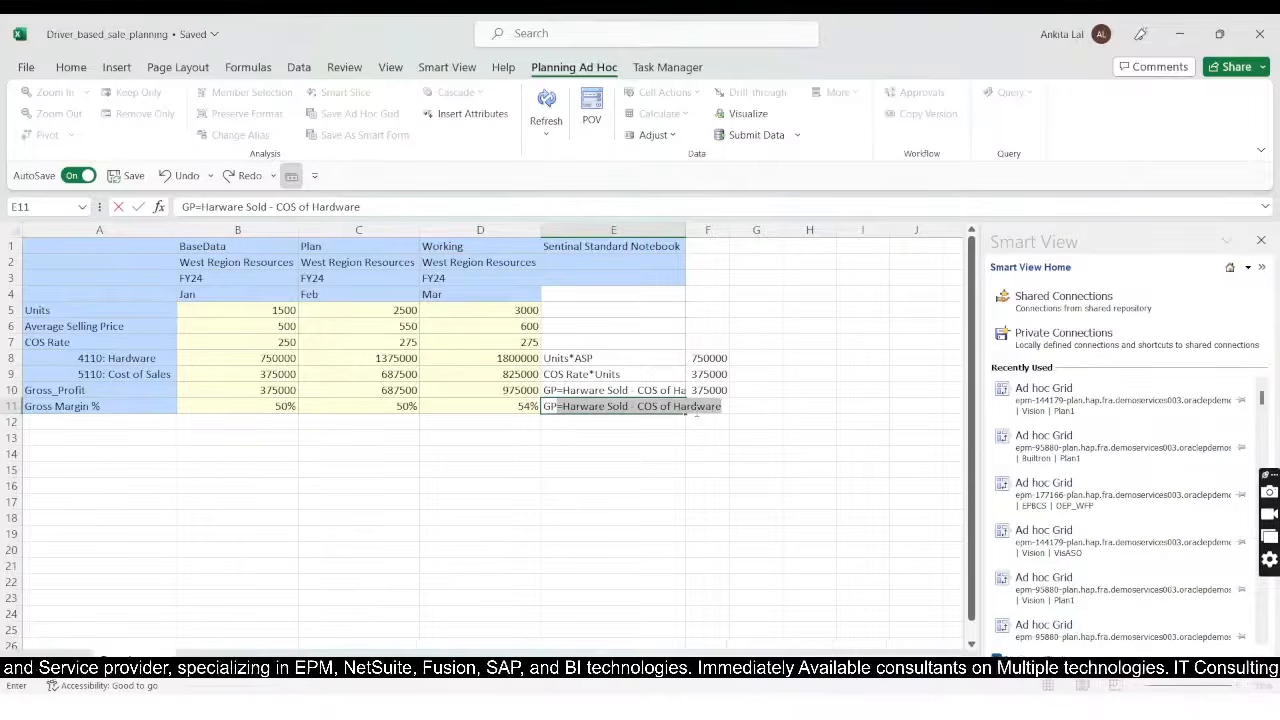
type("P")
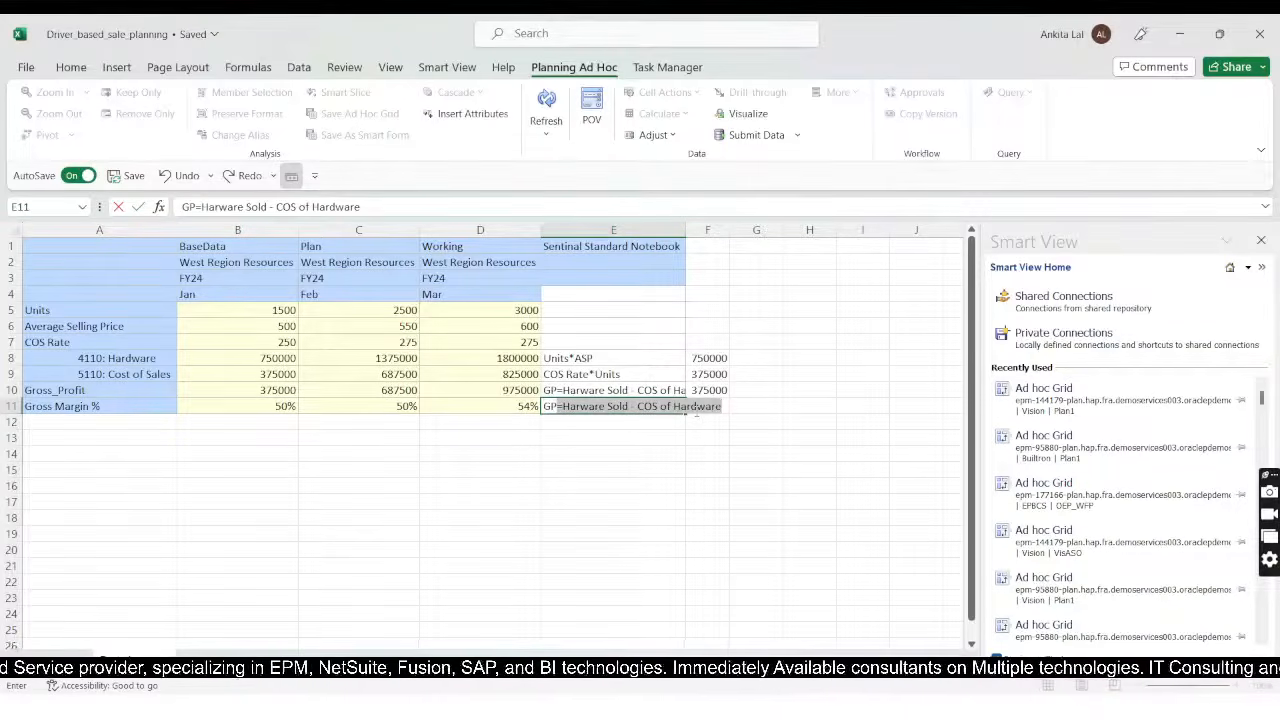
type("/")
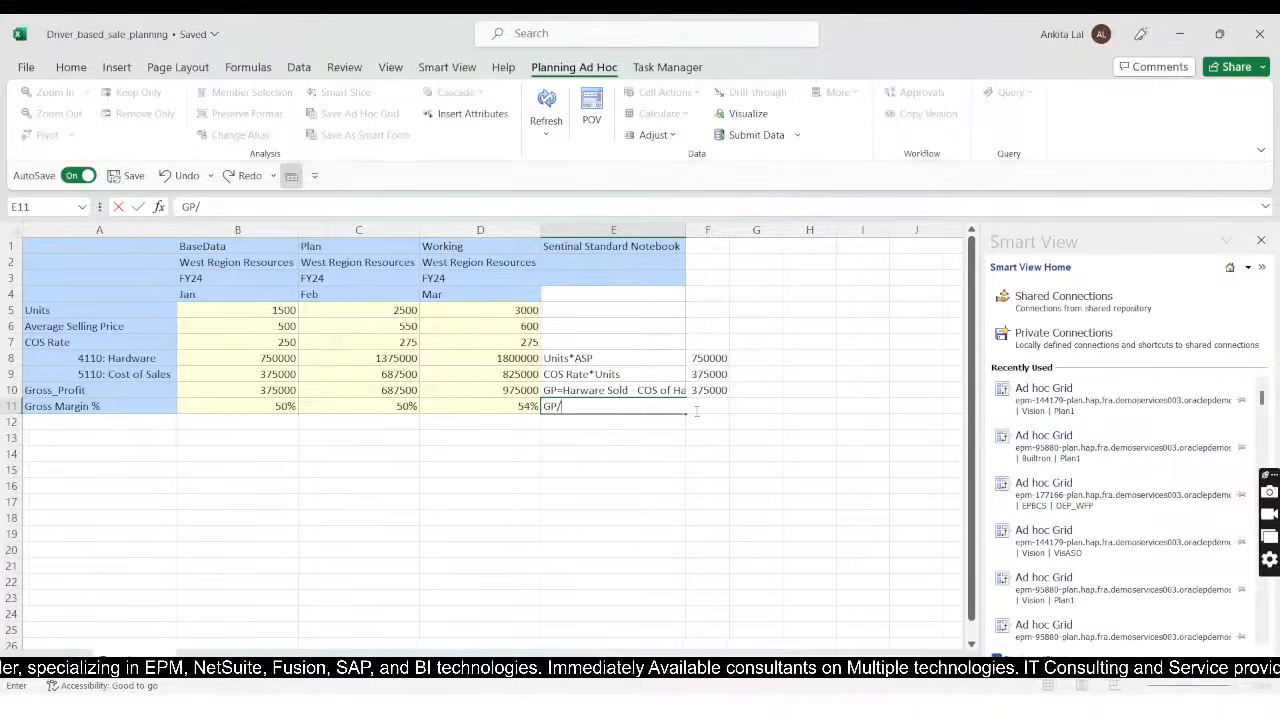
type("Sale")
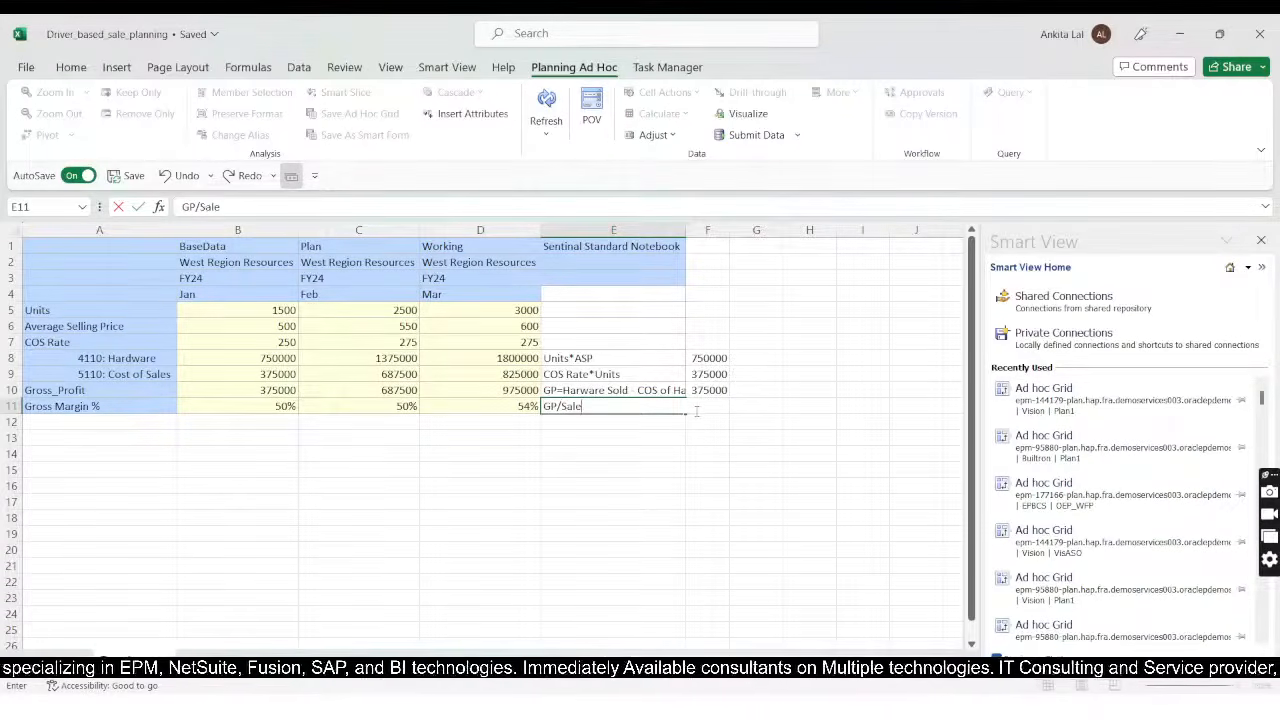
type(" of Harware")
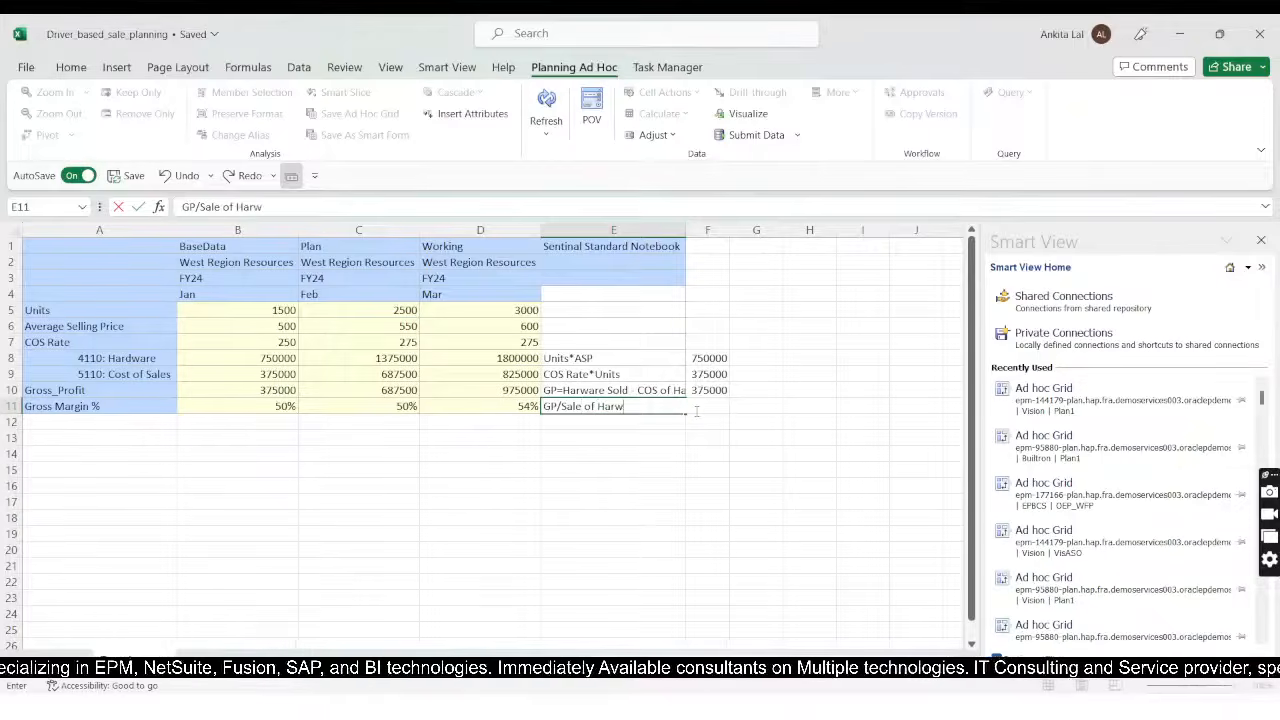
left_click(696, 412)
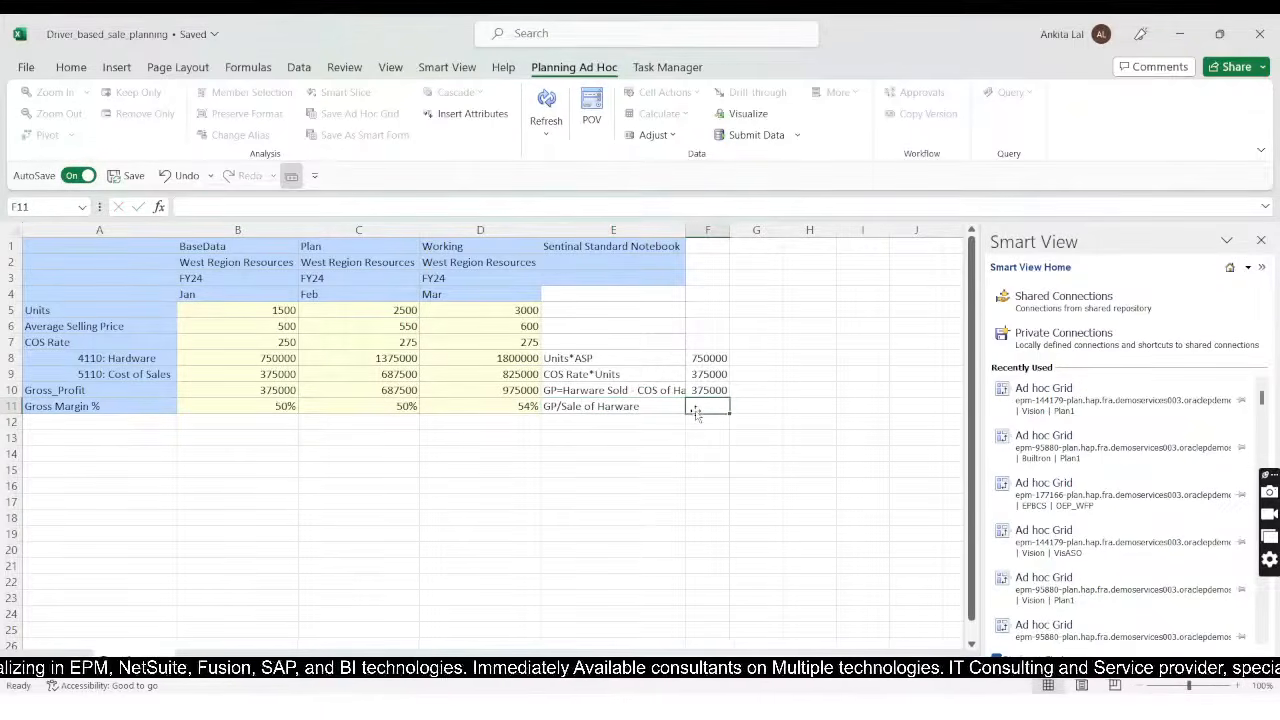
Step: Correct the spelling in the E11 note so it reads "GP/Sale of Hardware"
left_click(617, 407)
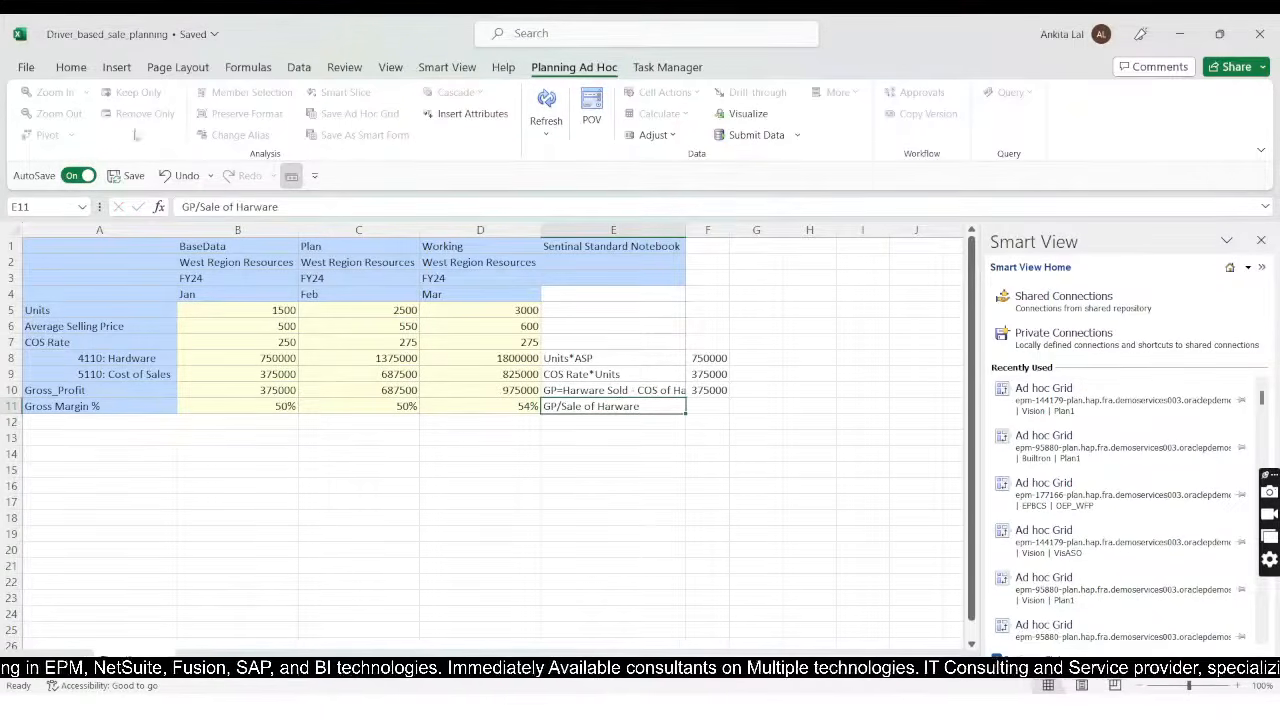
left_click(256, 207)
type("d")
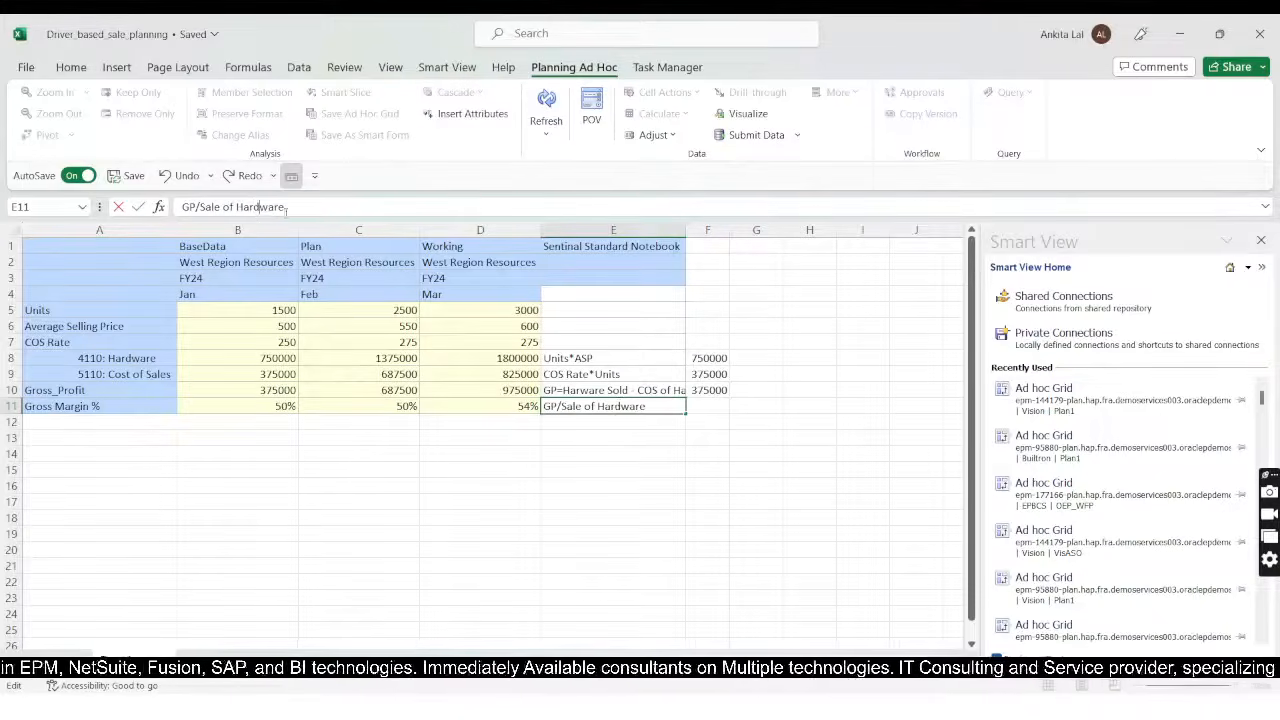
Step: In cell F11, calculate January gross margin by dividing gross profit by hardware revenue with the formula +B10/B8
left_click(710, 406)
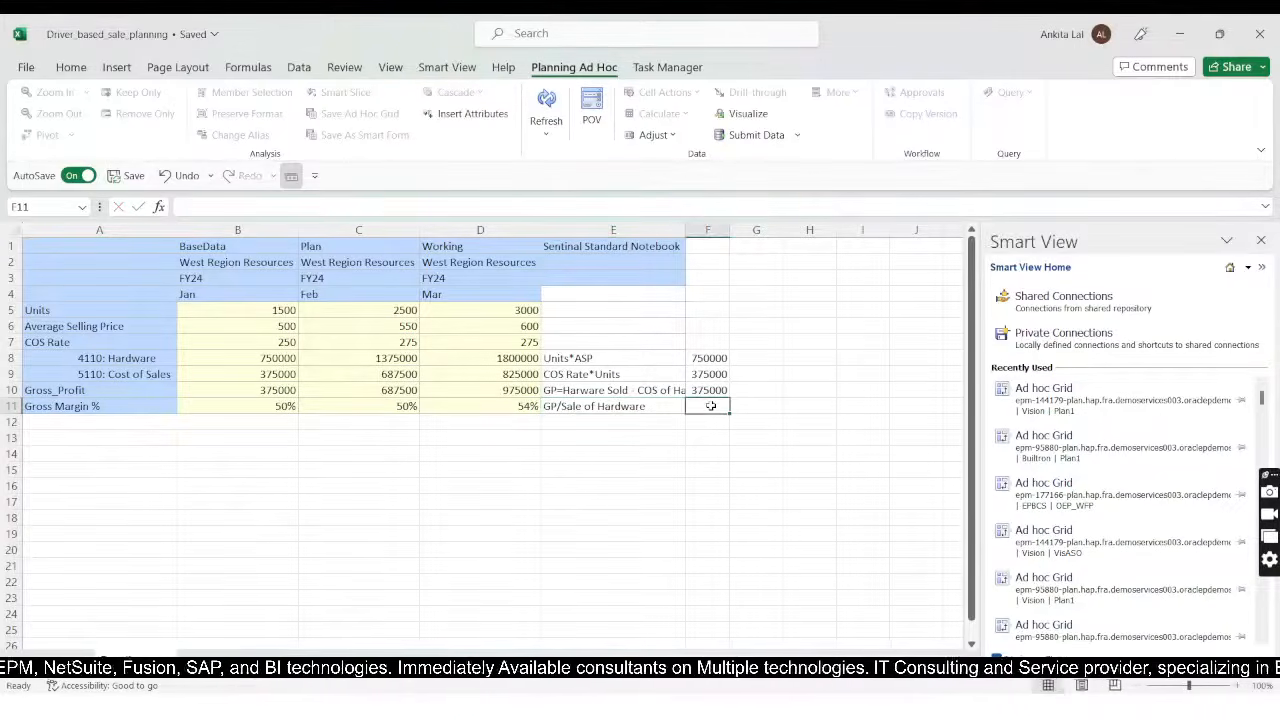
type("+")
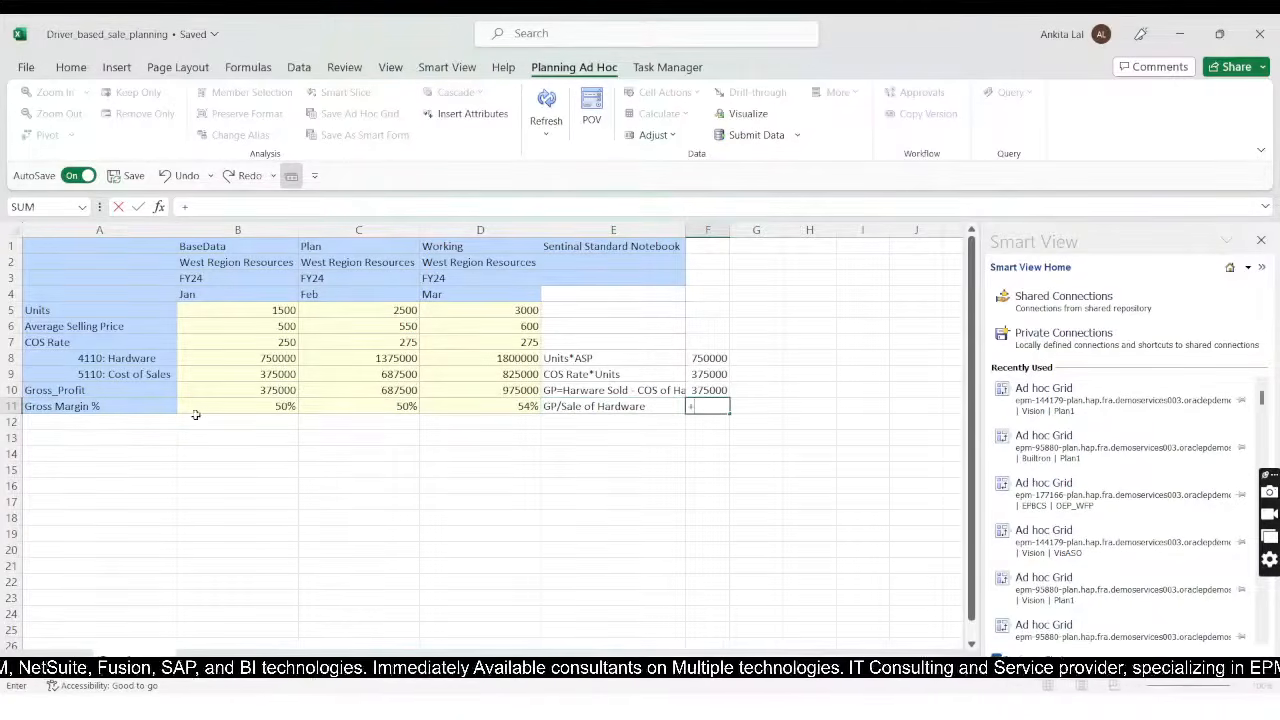
left_click(239, 390)
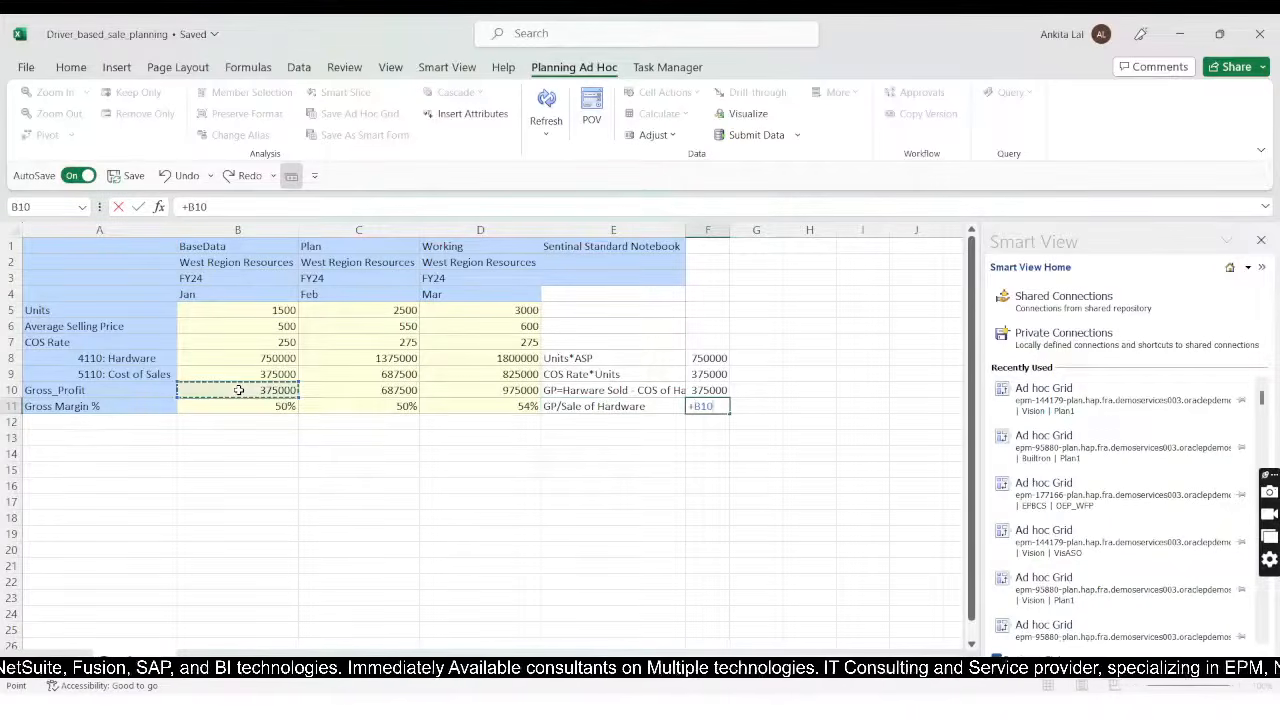
type("*")
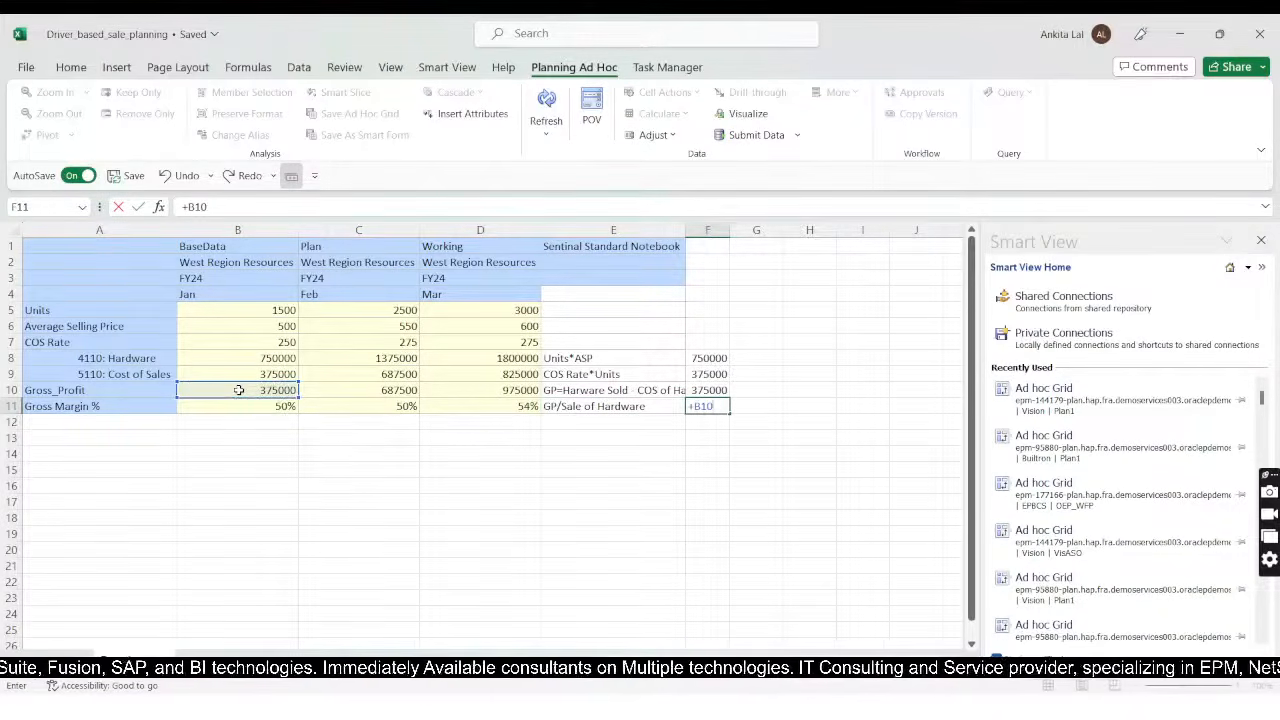
type("/")
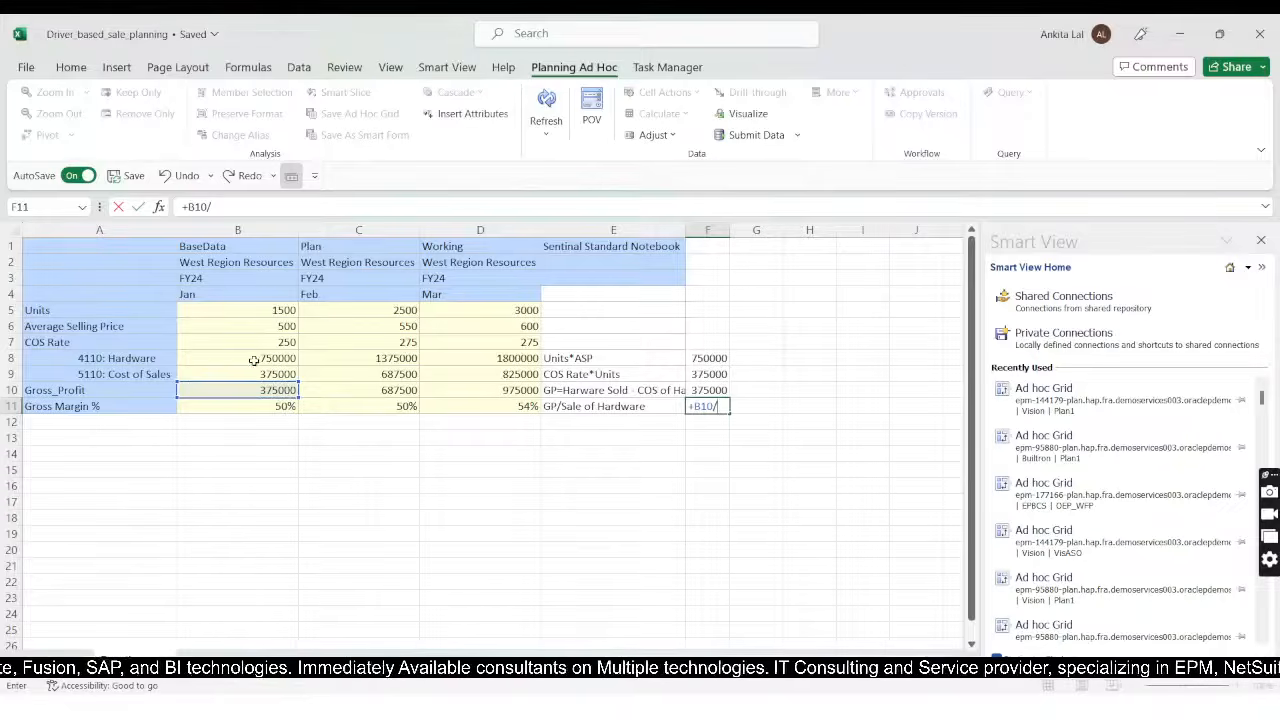
left_click(254, 361)
key("Return")
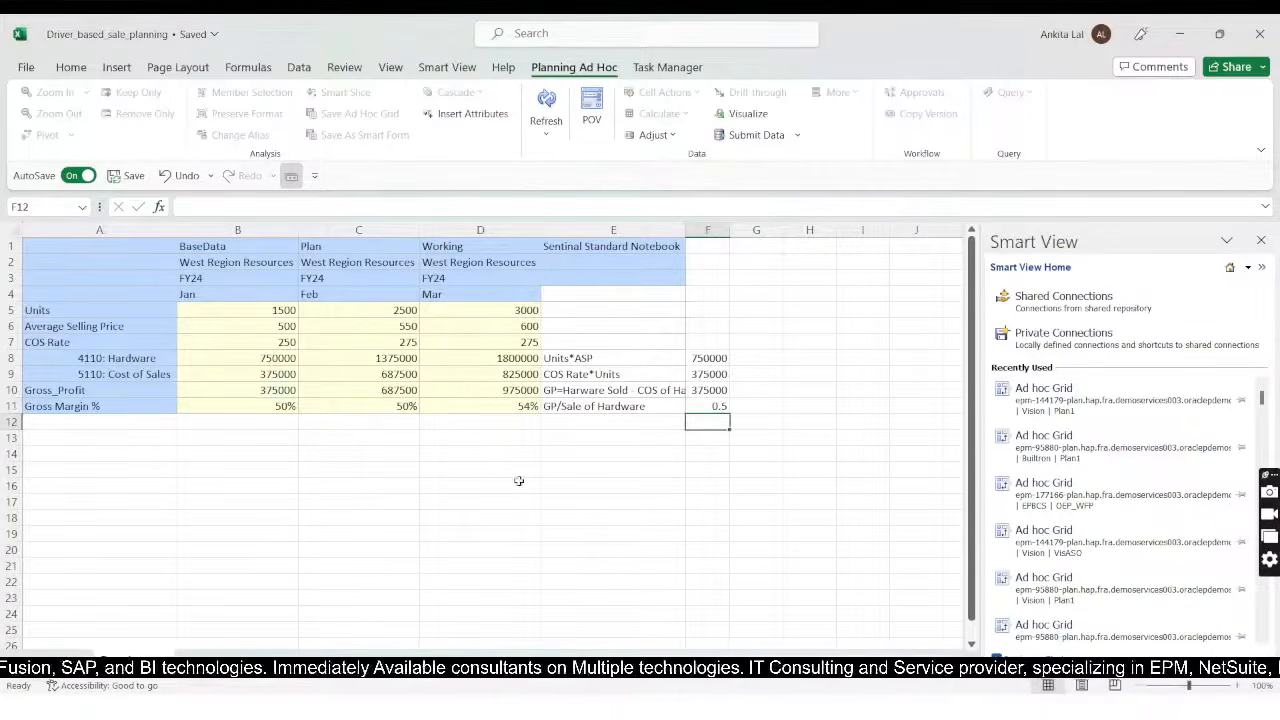
Step: Extend the gross margin formula in F11 to +B10/B8*100 to express it as a percentage
left_click(716, 404)
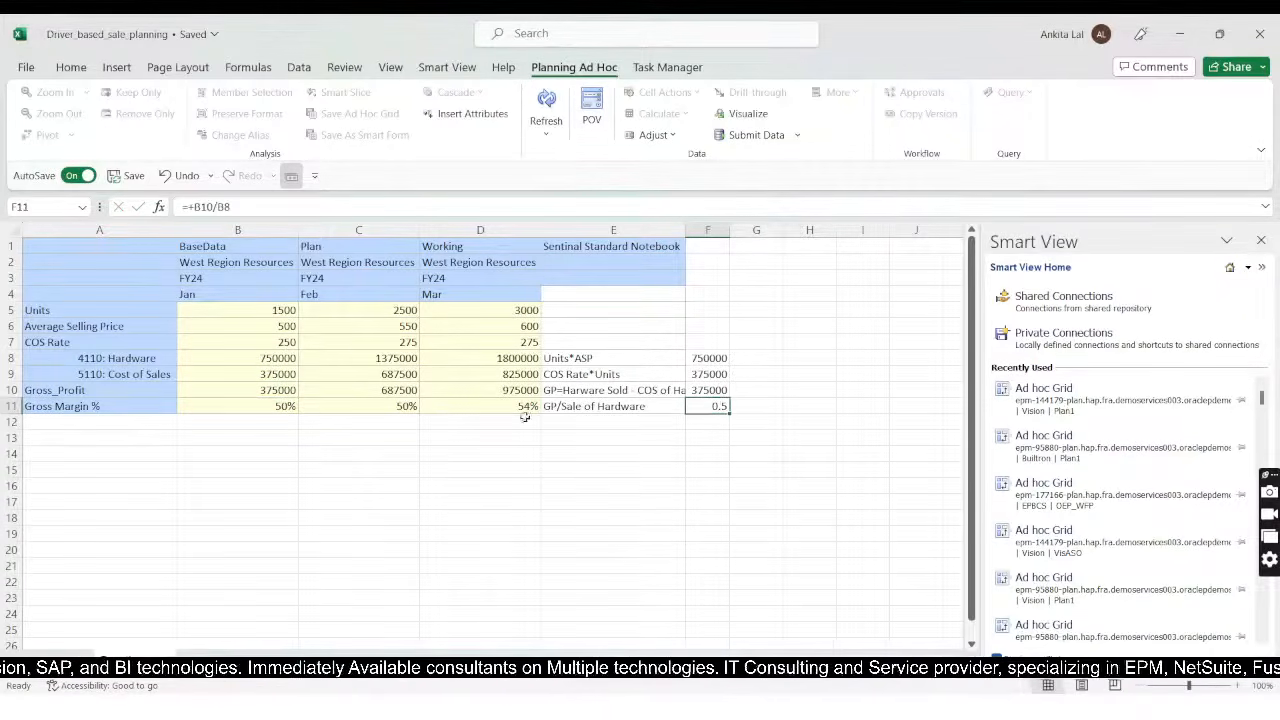
left_click(245, 206)
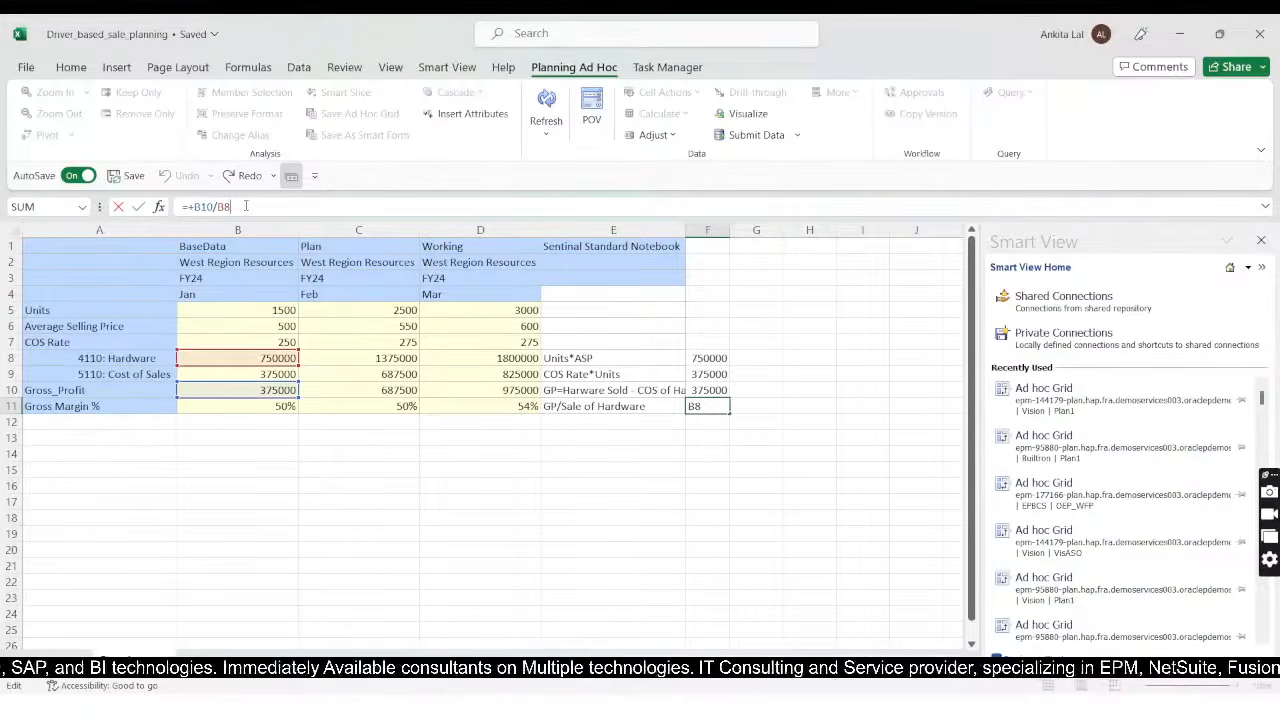
type("*")
type("00")
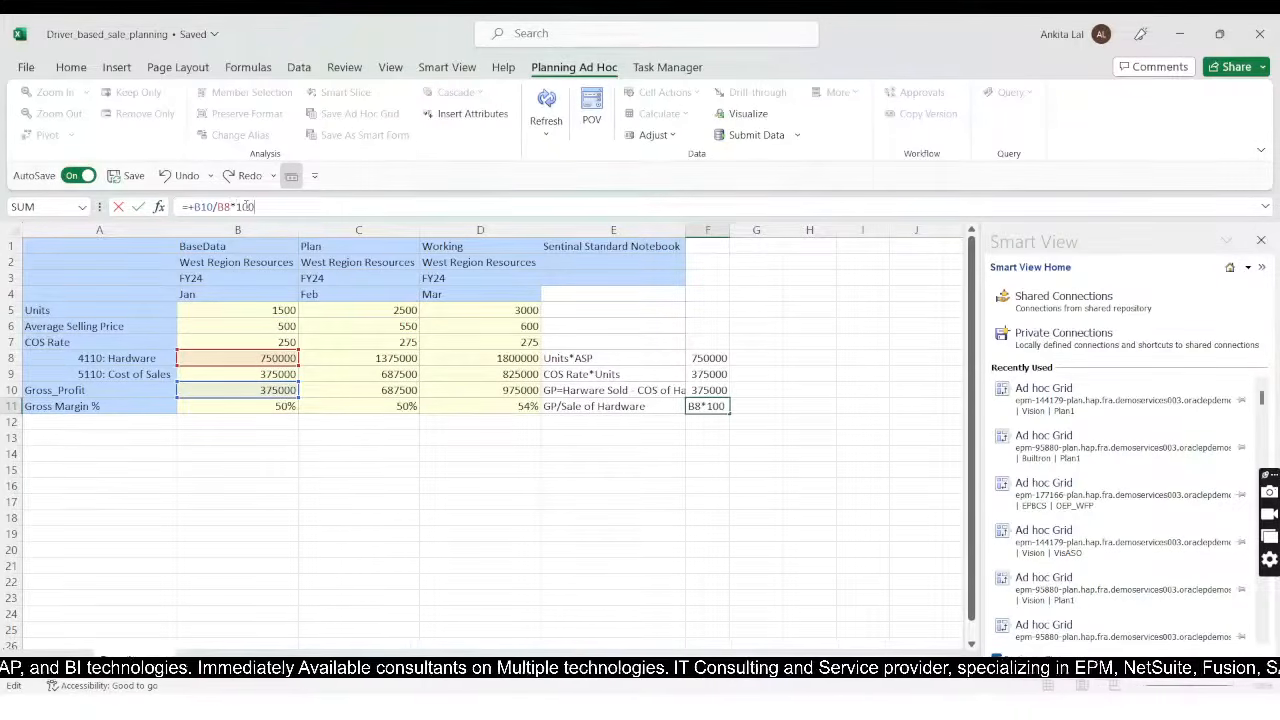
key("Return")
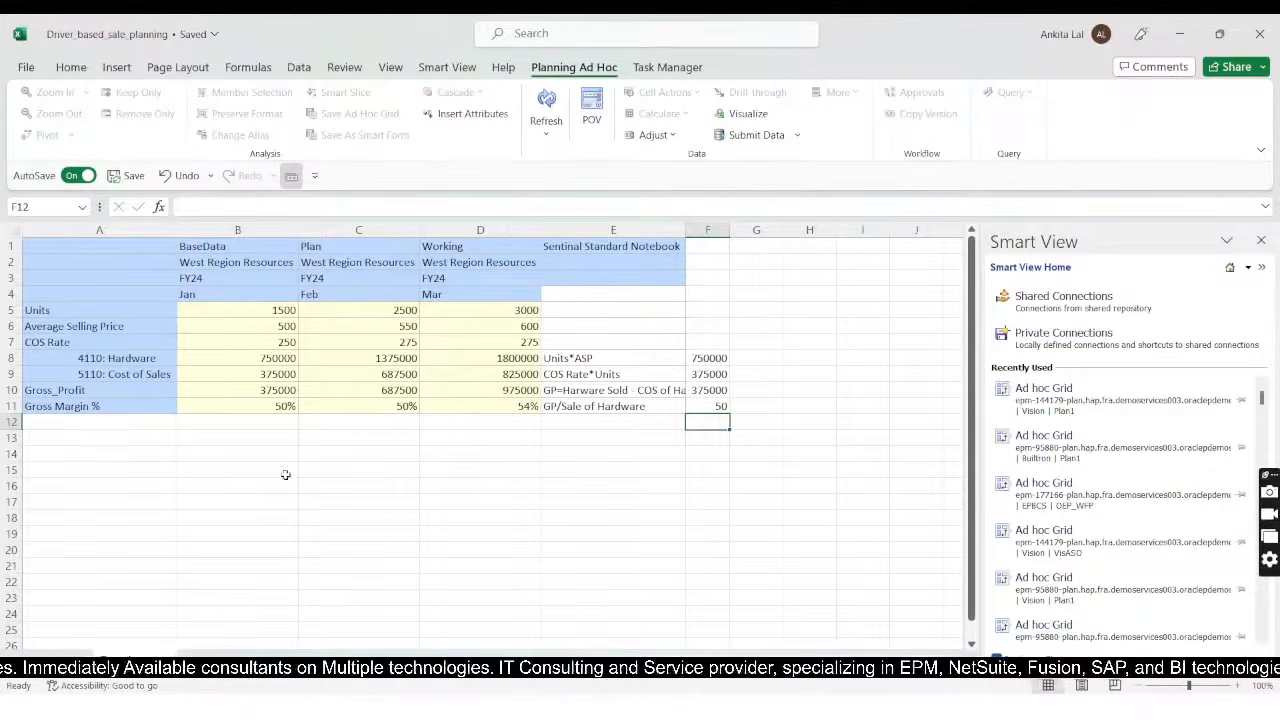
Step: Switch to EPM Cloud Planning in the browser and open its rule management in a maximized Calculation Manager window
key("alt+Tab")
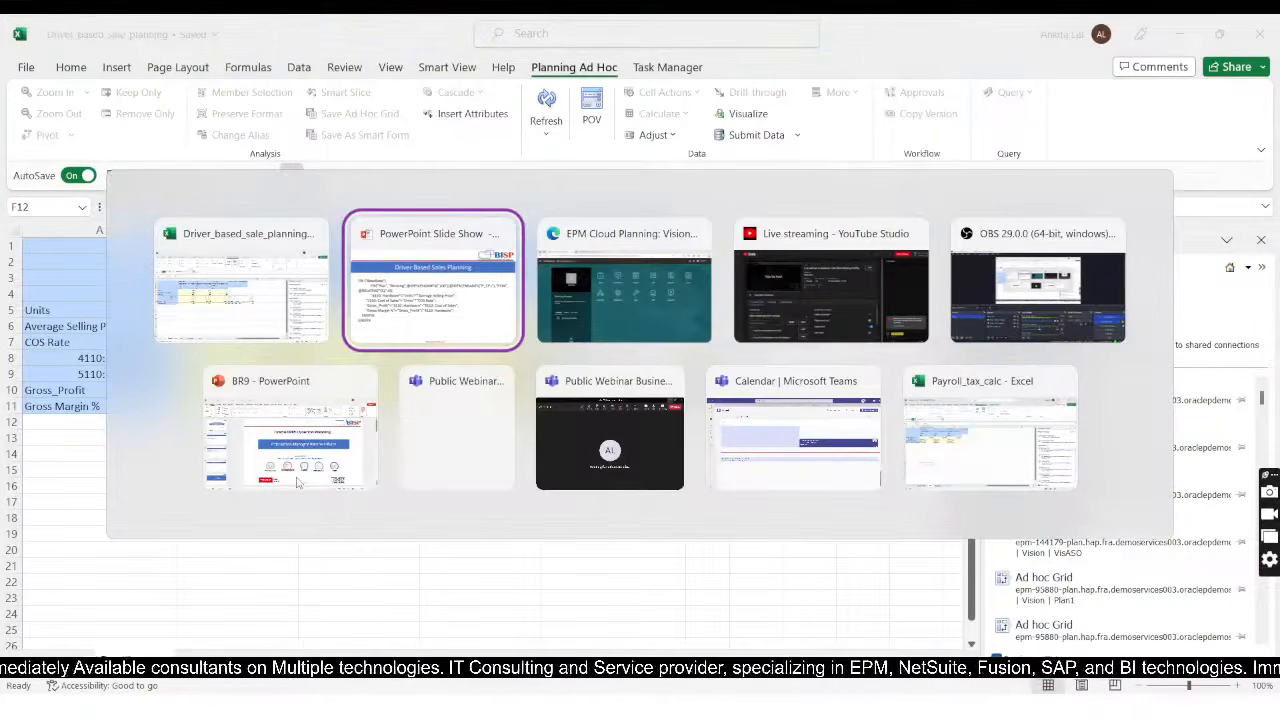
key("alt+Tab")
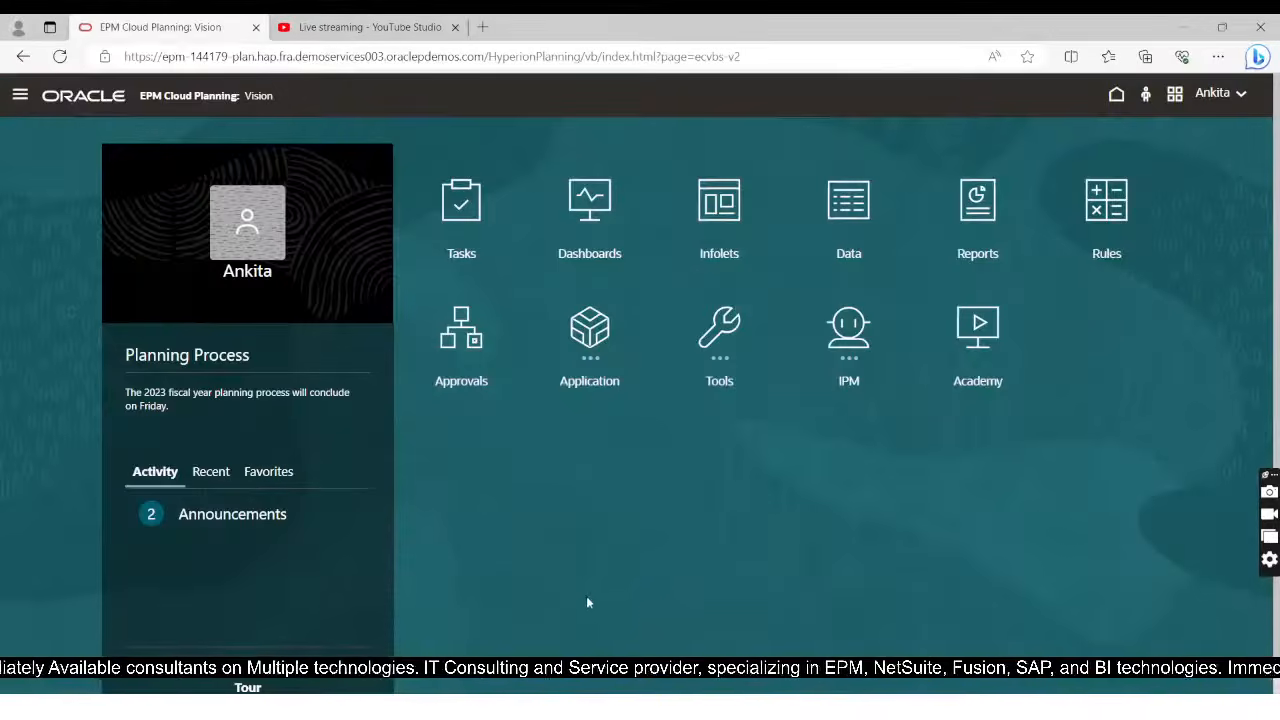
left_click(20, 95)
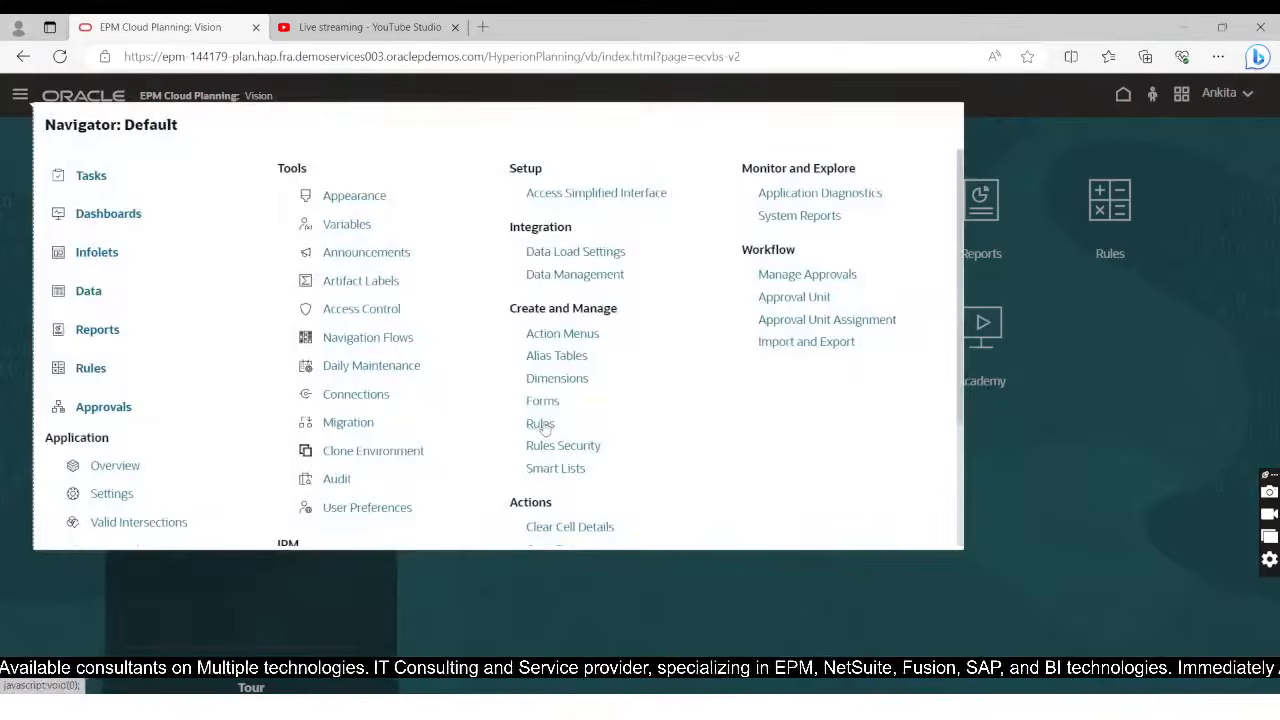
left_click(544, 427)
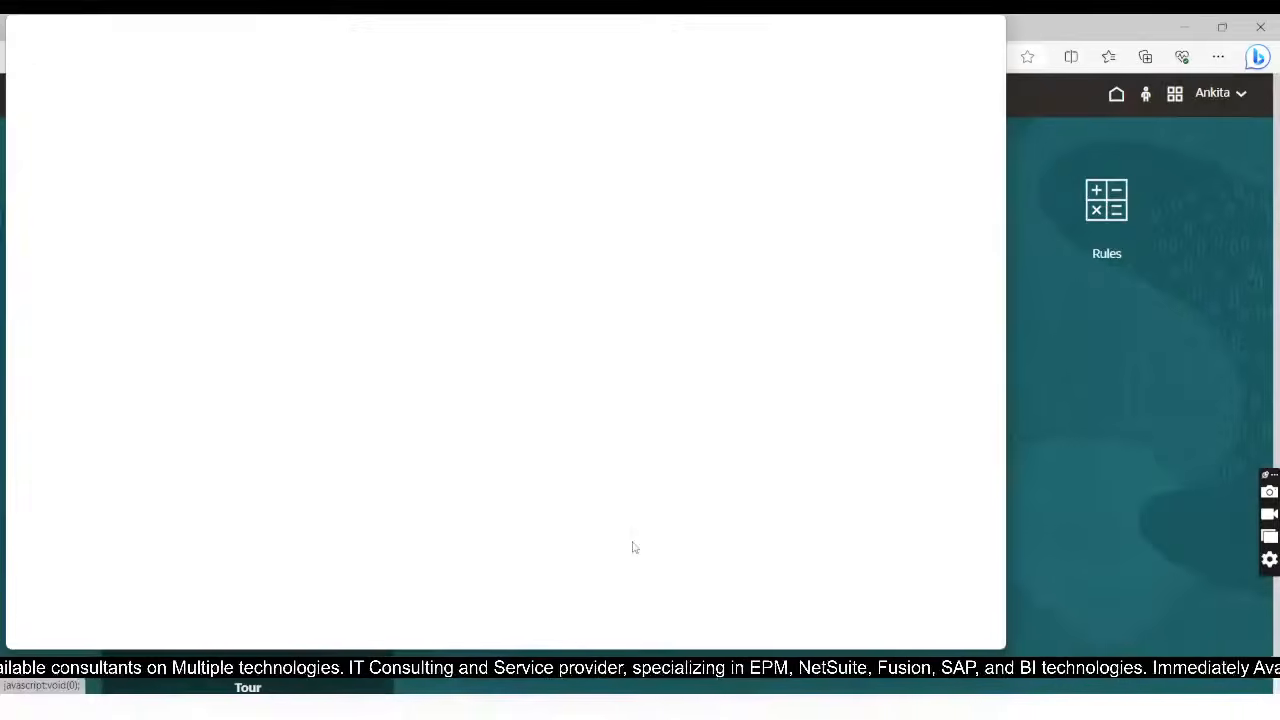
left_click(943, 27)
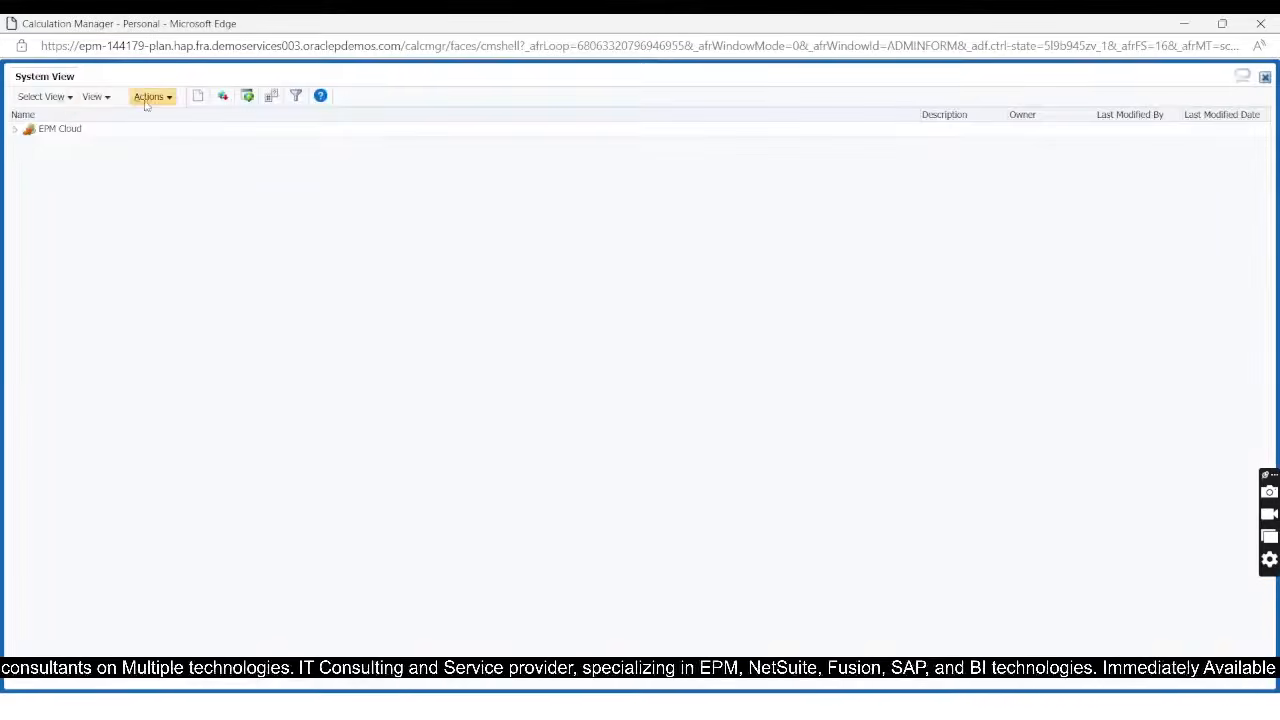
Step: In the System View, expand EPM Cloud and the Vision application down to the contents of the Plan1 cube
left_click(16, 131)
left_click(29, 145)
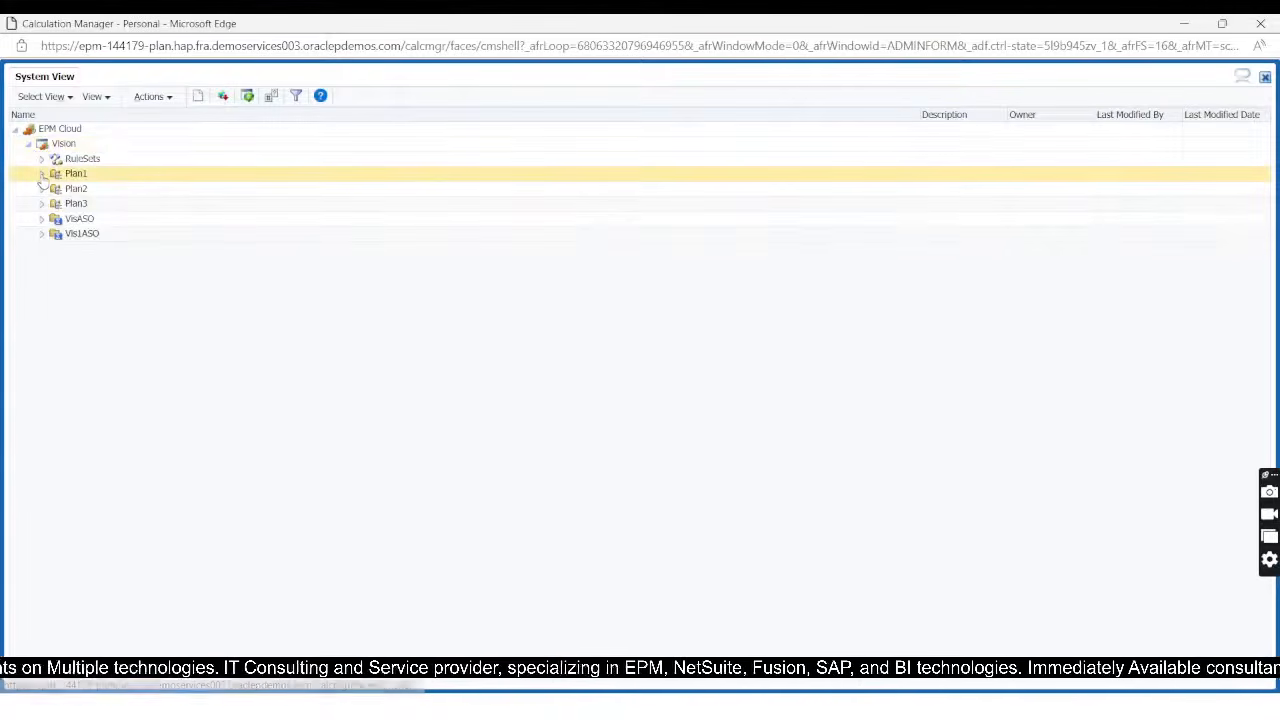
left_click(41, 175)
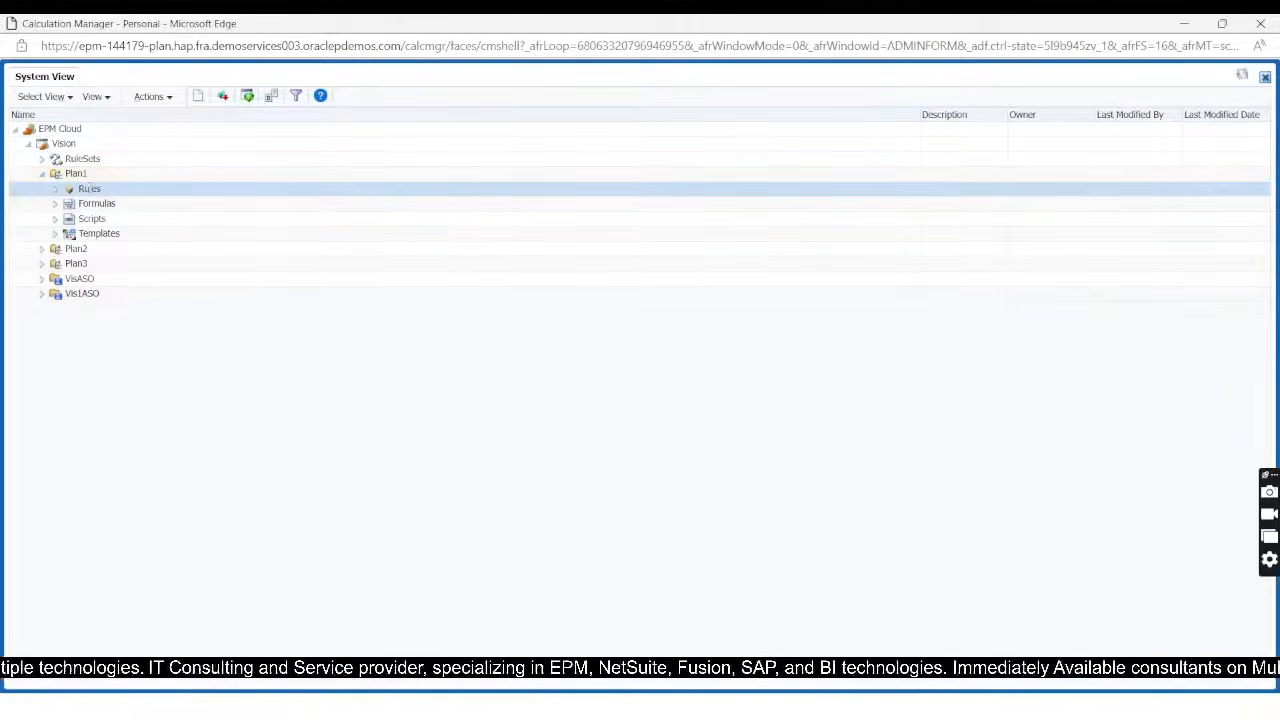
Step: Create a new rule named Test_Driver_Planning under the Rules of the Plan1 cube in the Vision application
right_click(90, 189)
left_click(116, 197)
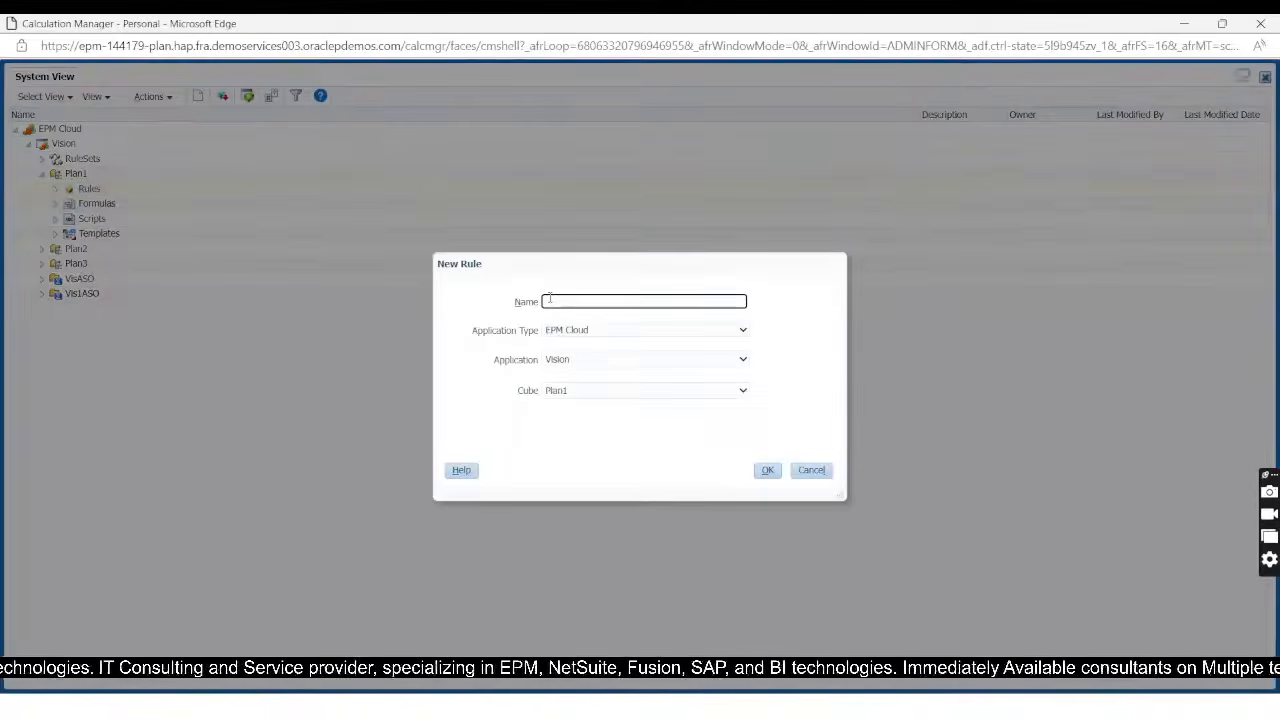
left_click(553, 300)
type("Te")
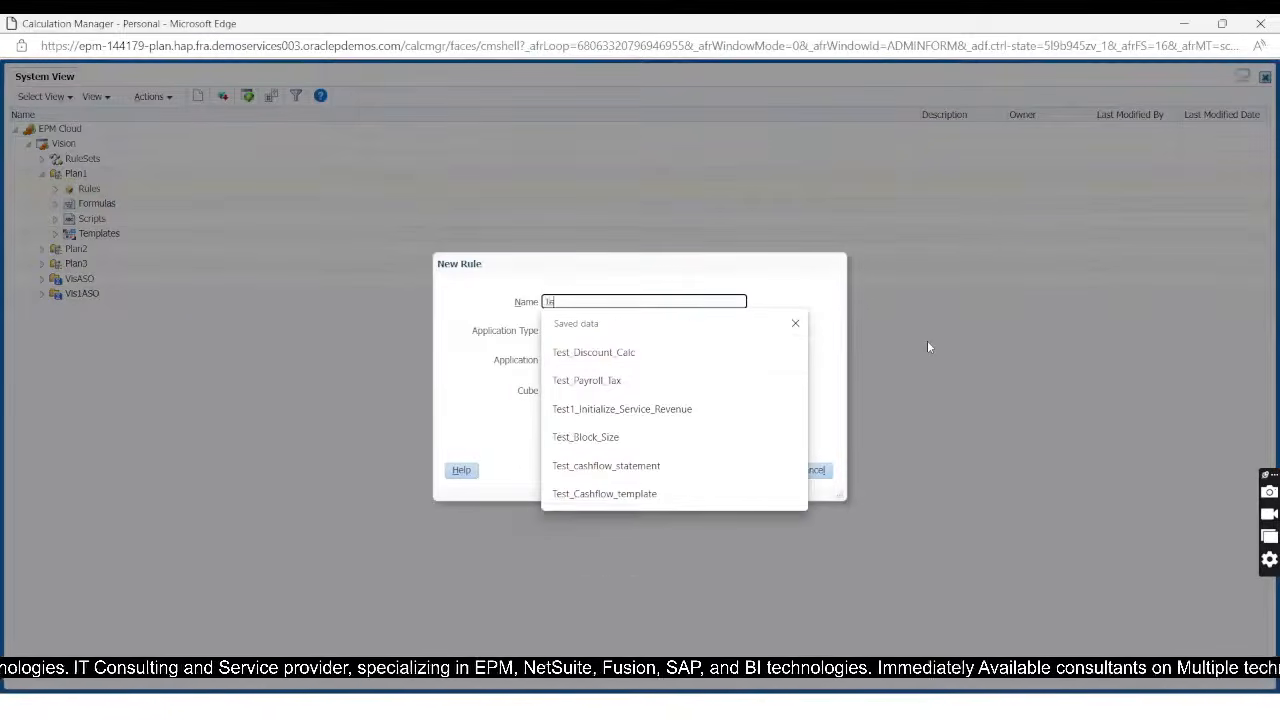
type("st_")
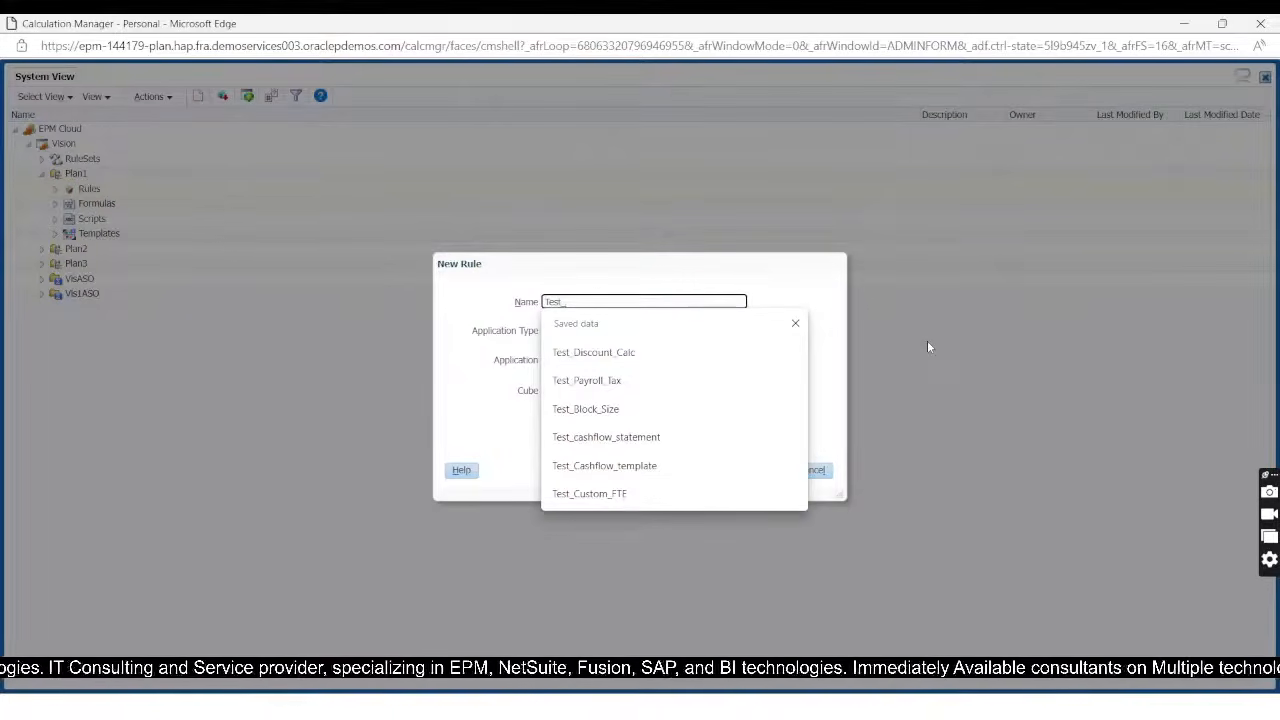
type("Sale")
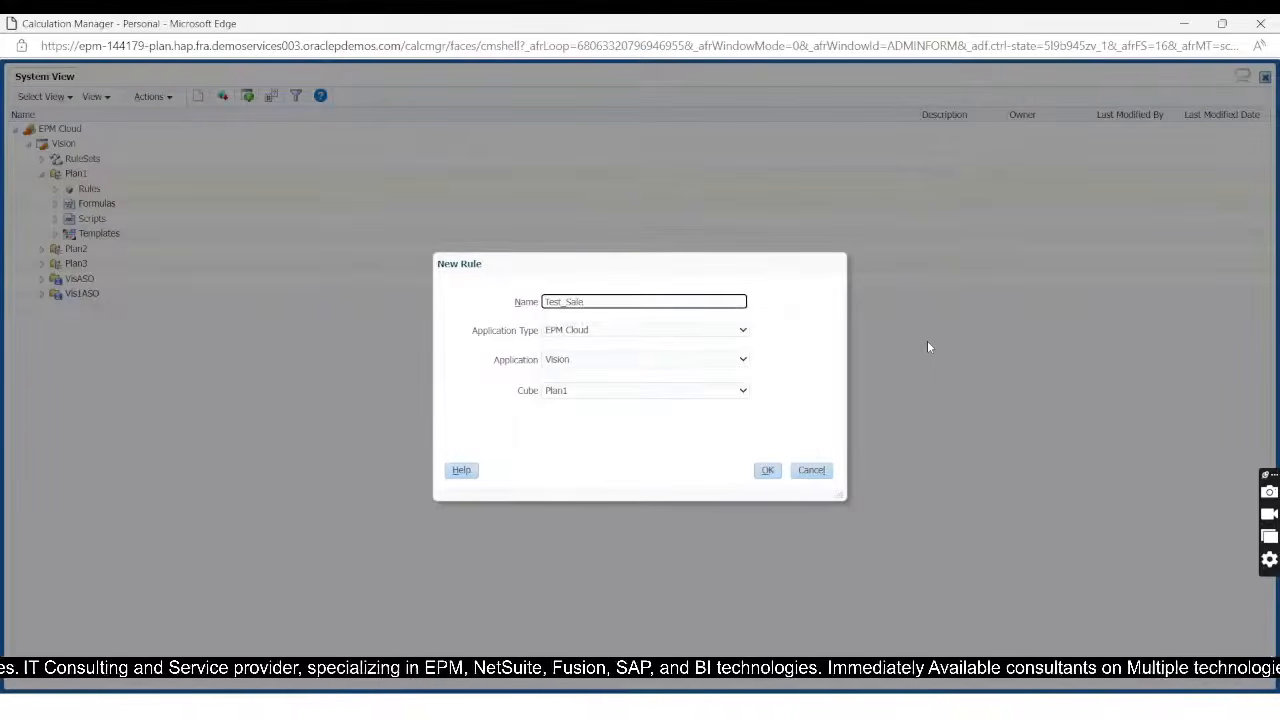
type("_Plan")
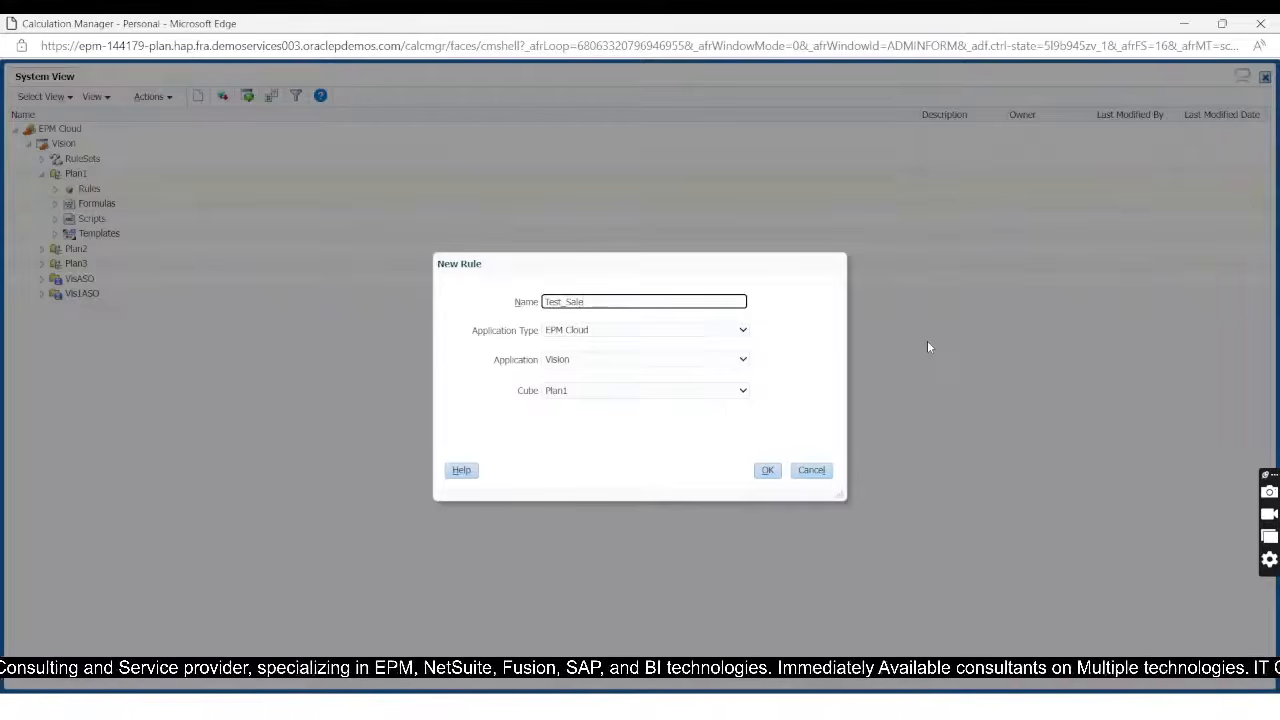
key("BackSpace")
key("BackSpace")
key("BackSpace")
key("BackSpace")
type("Driver_P")
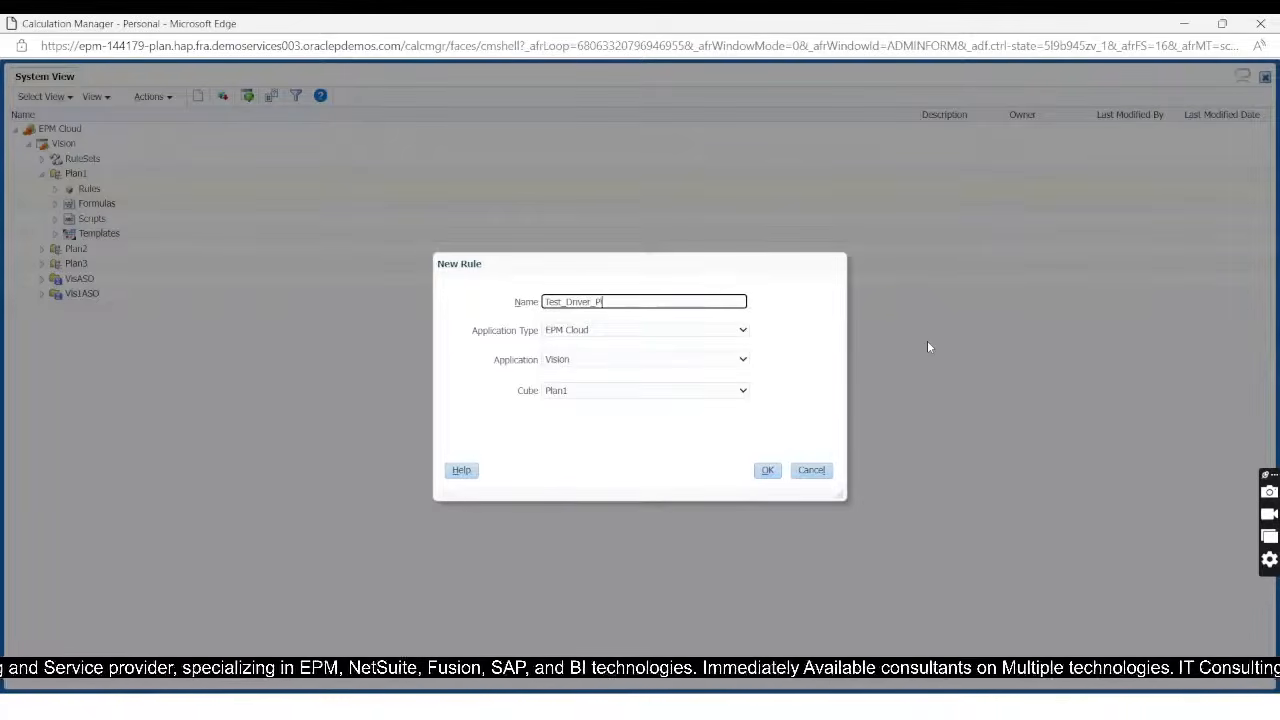
type("lanion")
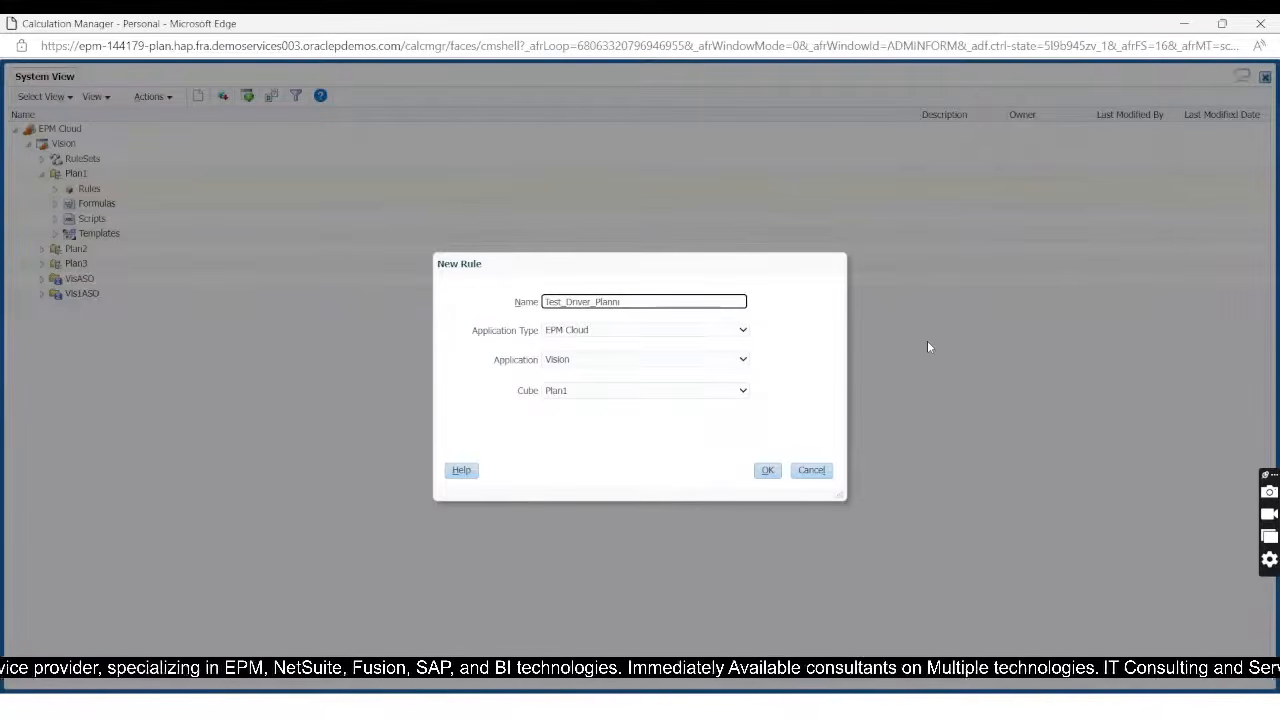
left_click(767, 470)
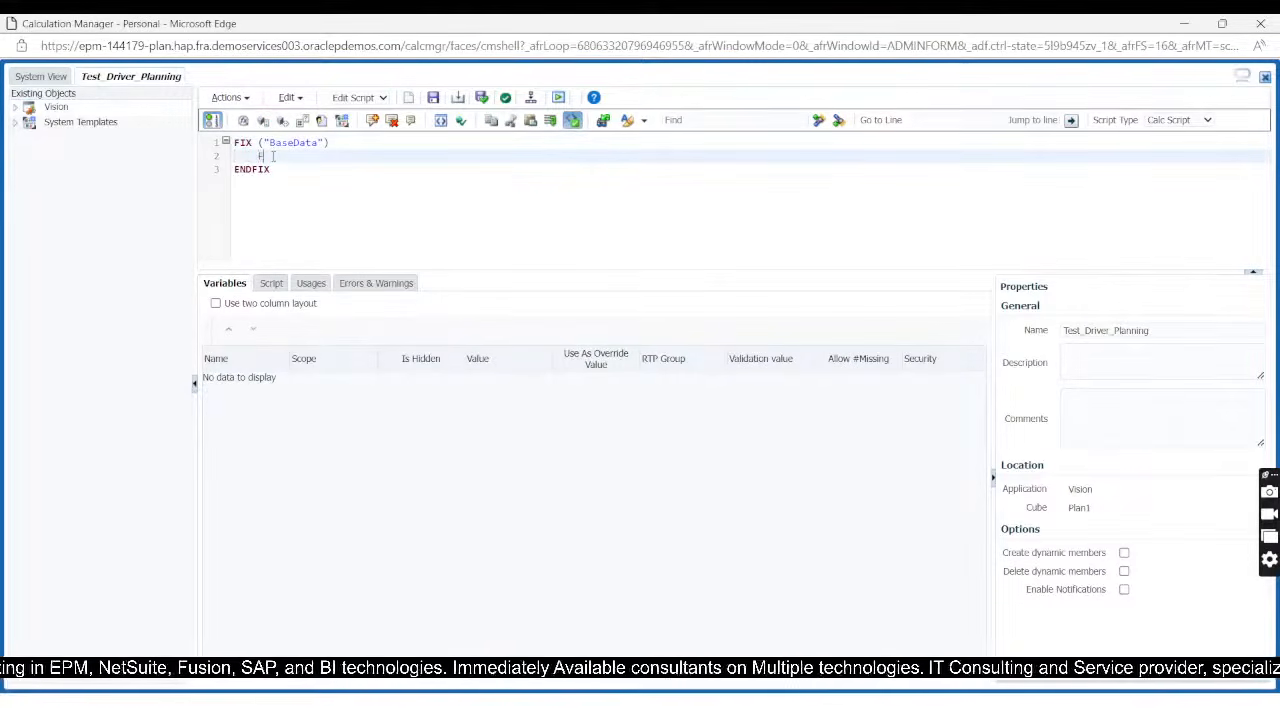
Step: Inside the BaseData FIX block, start a nested FIX on "Working", "Plan" and "FY24"
type("IX(\"W\")")
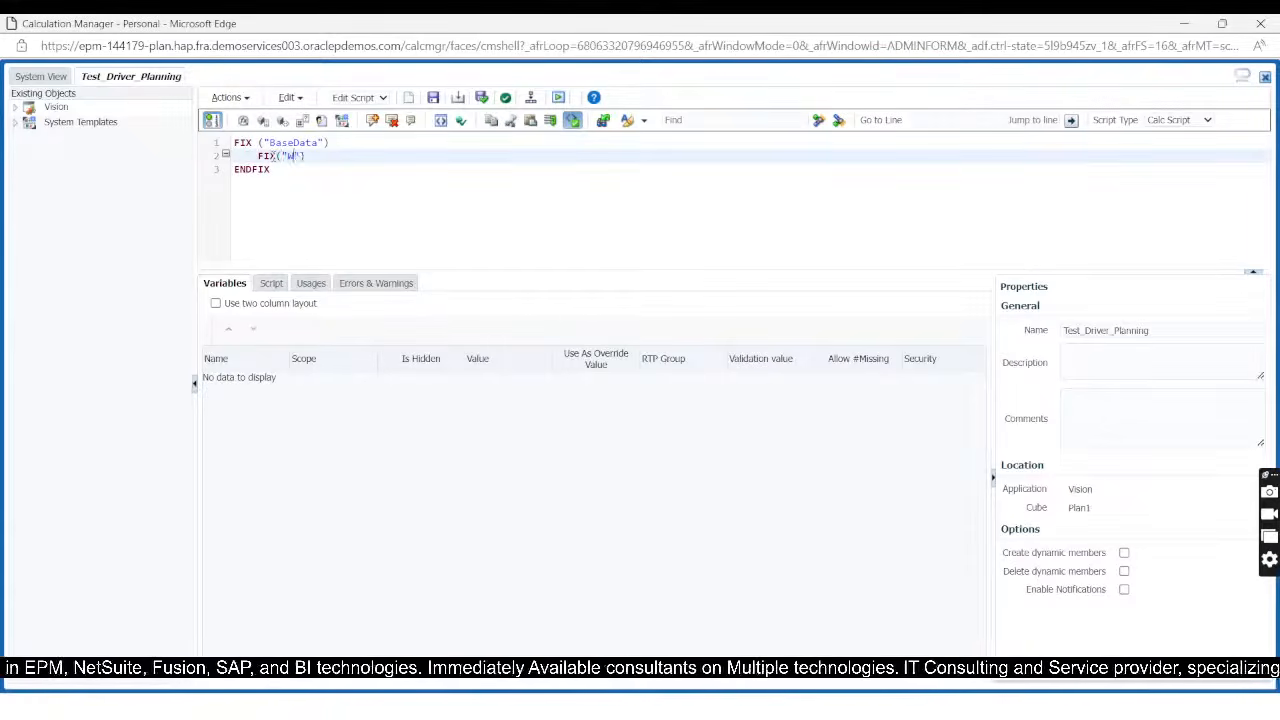
type("orking")
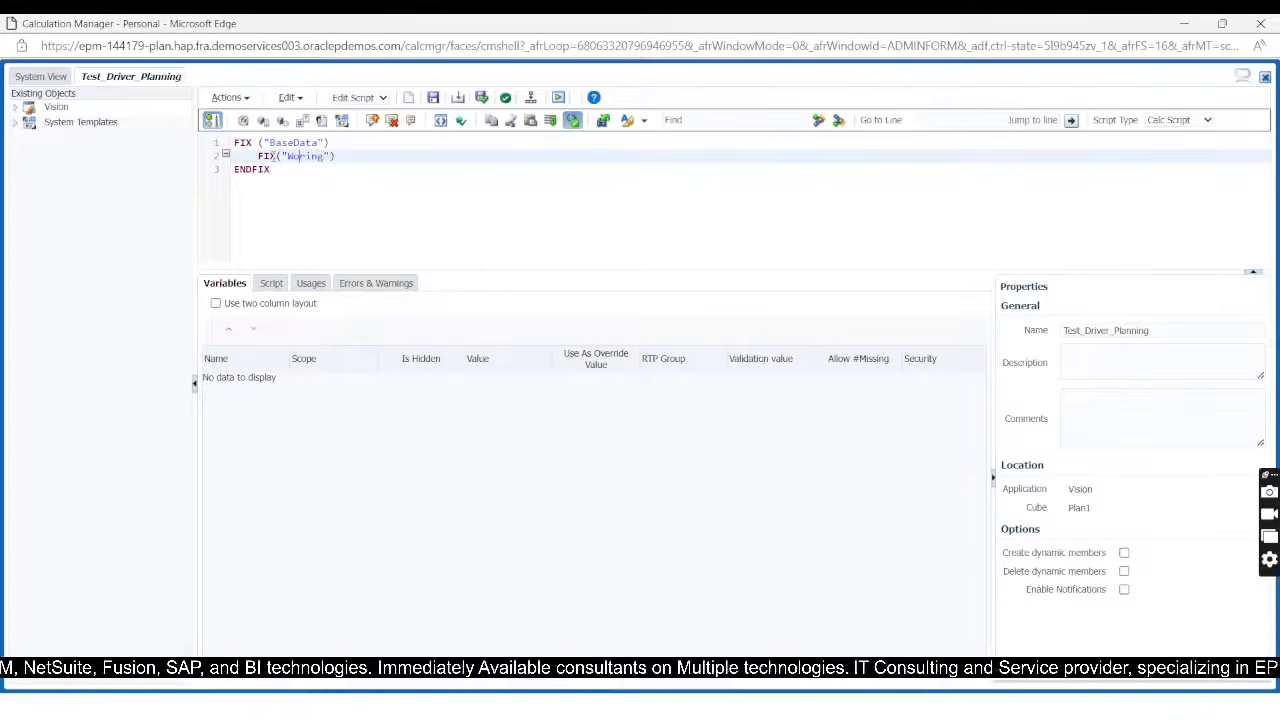
type("k")
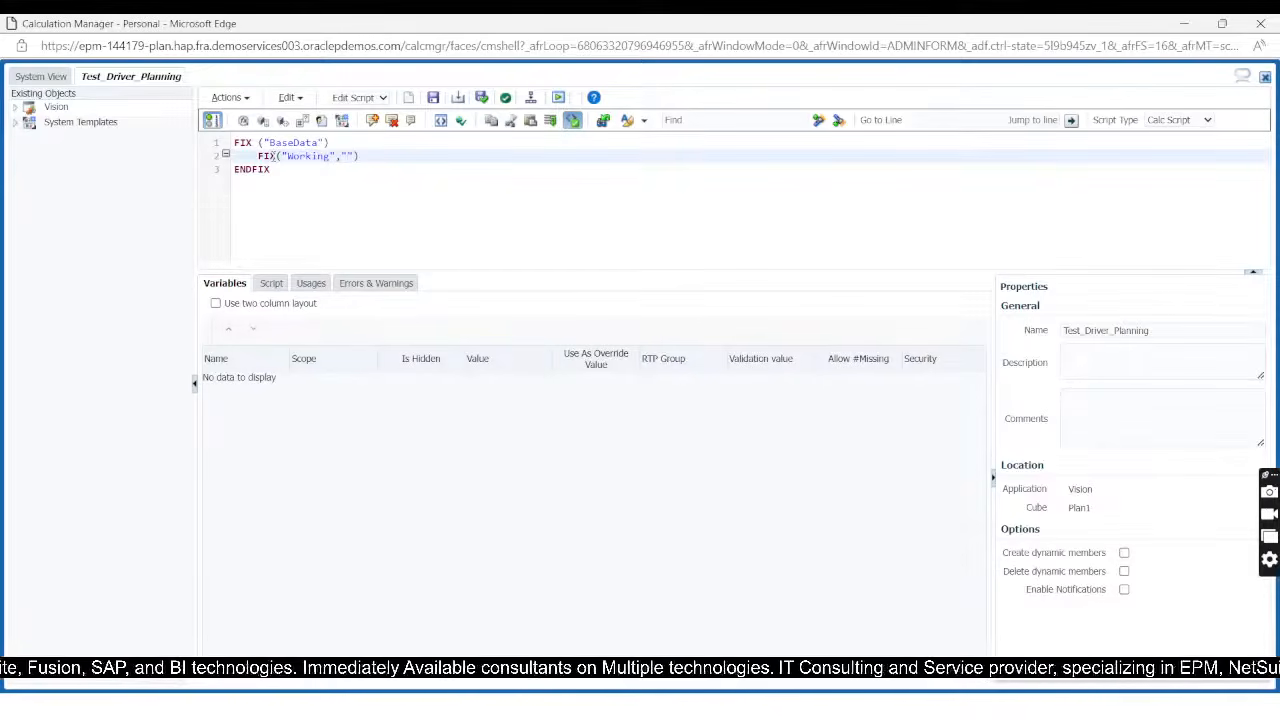
type("Plan")
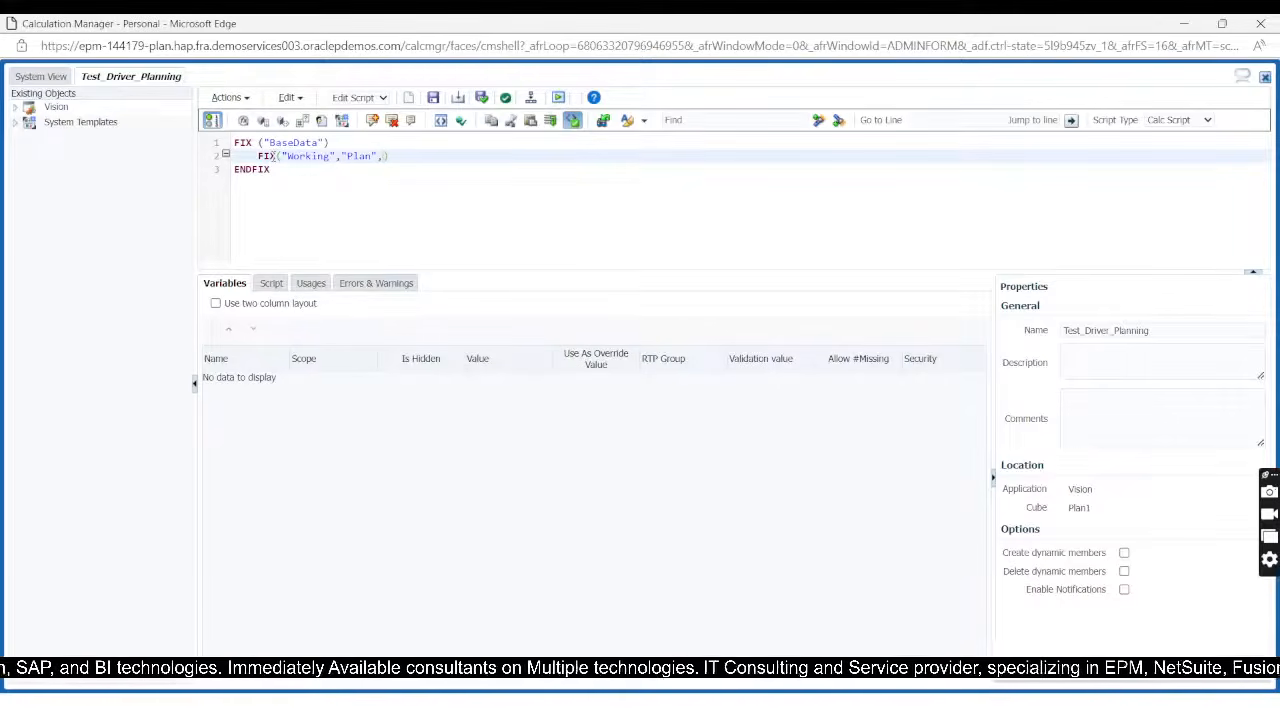
type("FY")
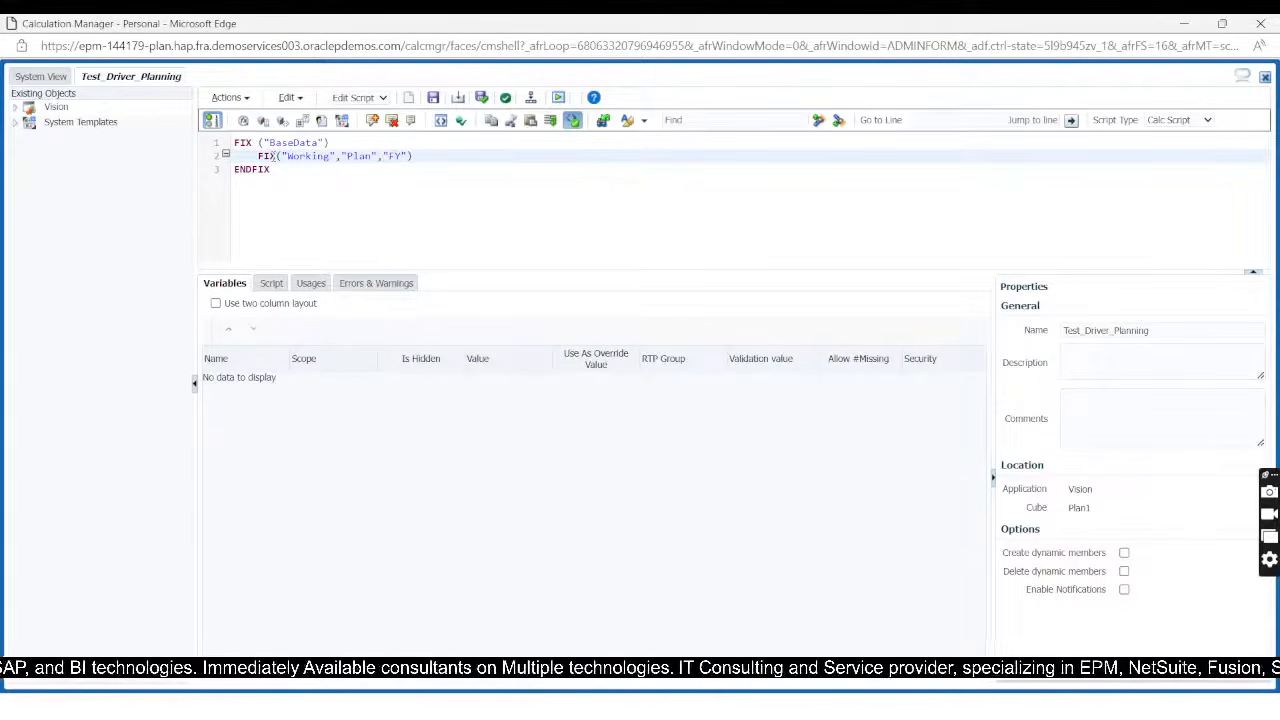
type("24\"")
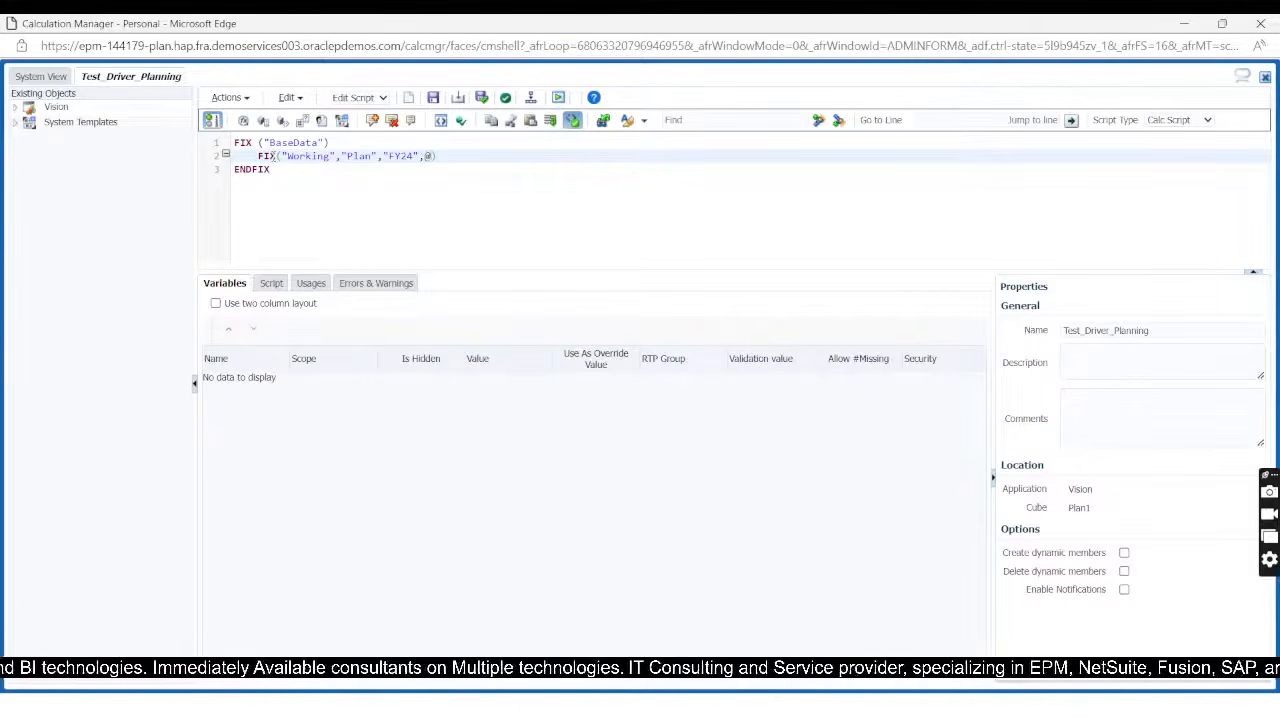
type(",@IDESCENDA")
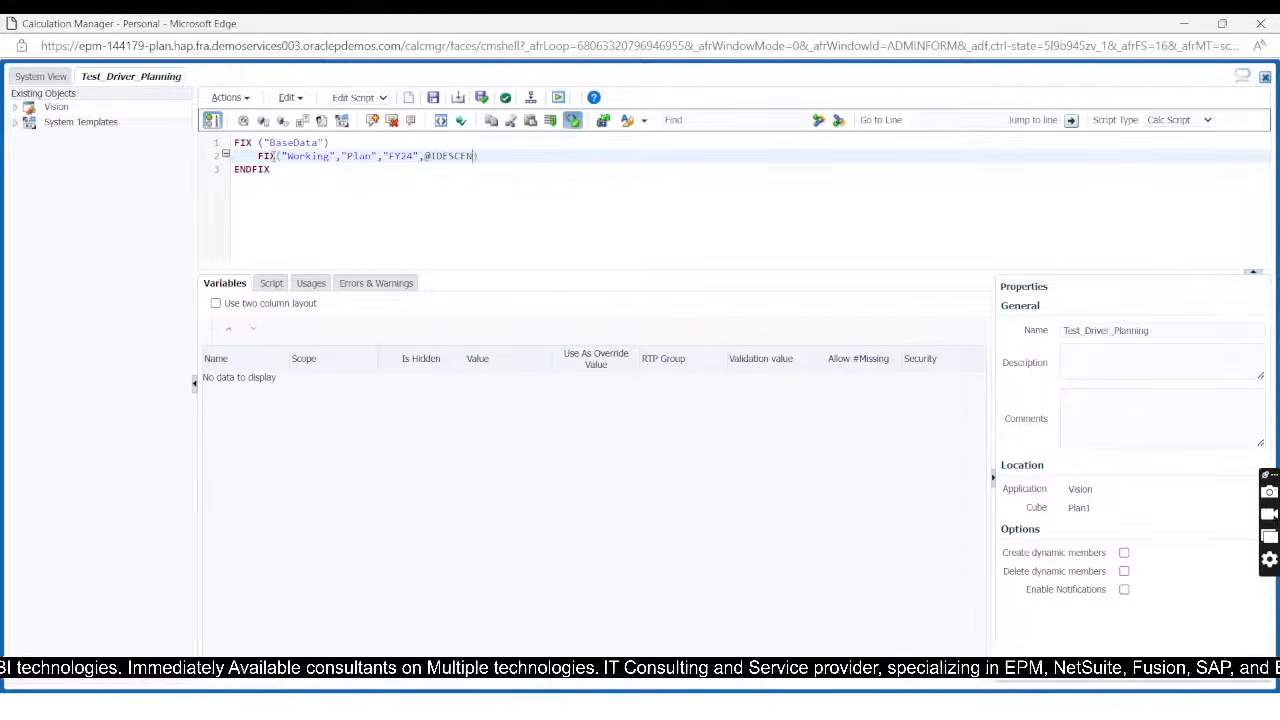
type("NT")
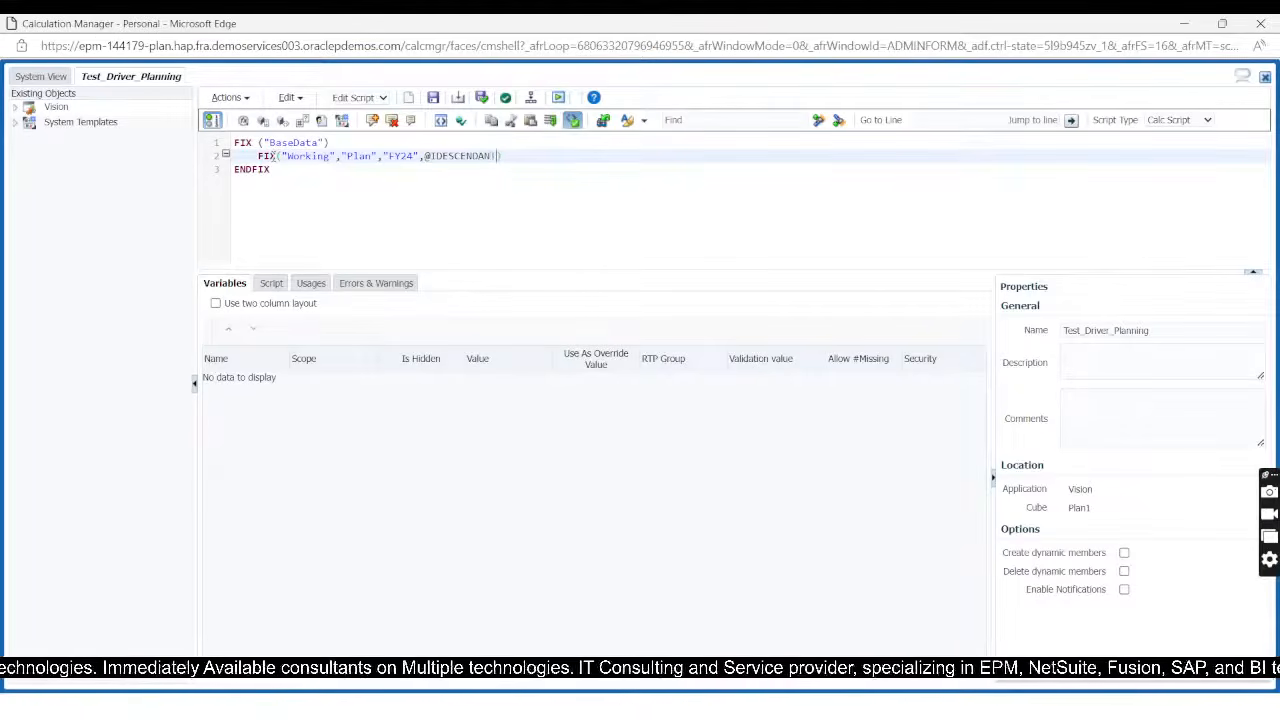
type("S(")
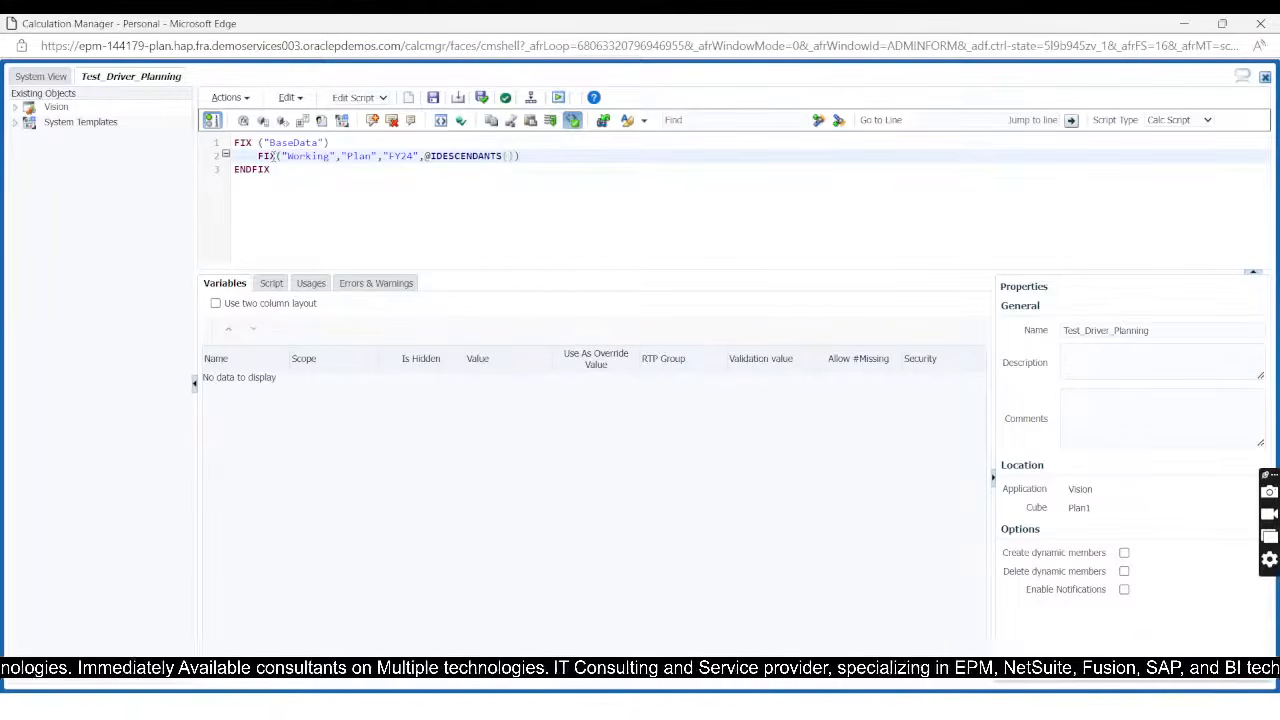
type("\"")
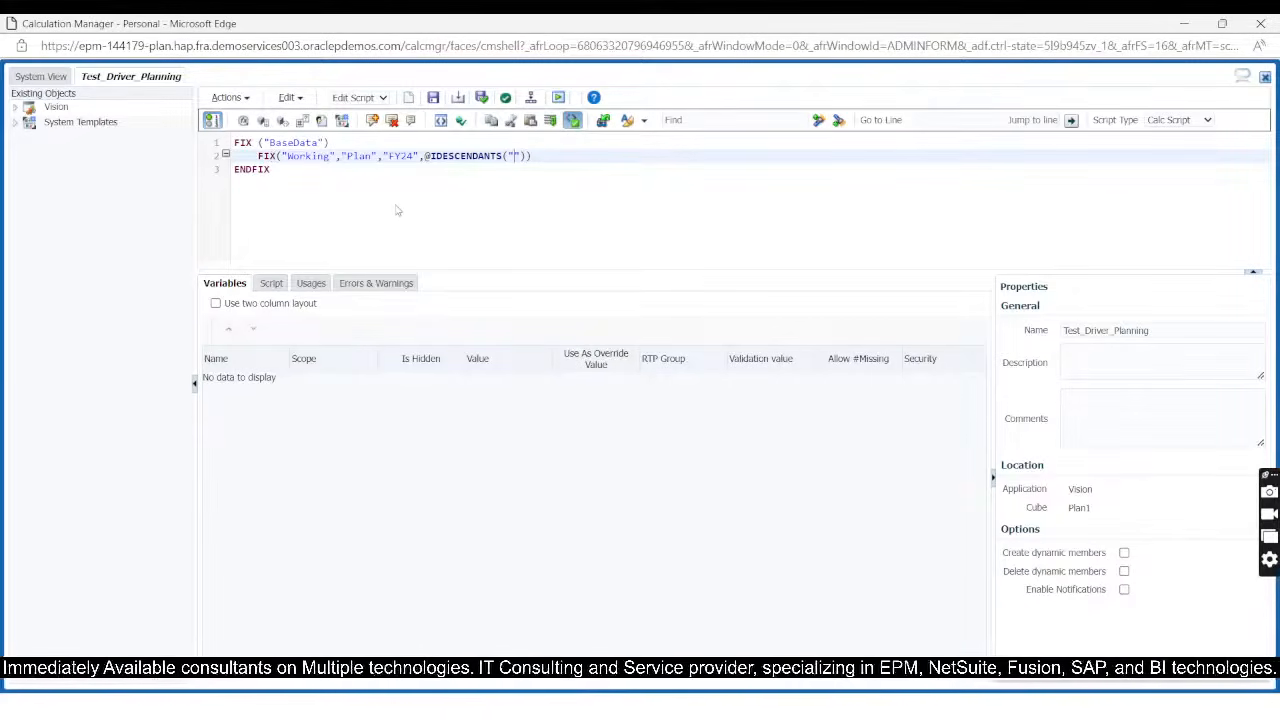
Step: Switch to EPM Cloud Planning in the browser and open the Product dimension in the dimension editor
key("alt+Tab")
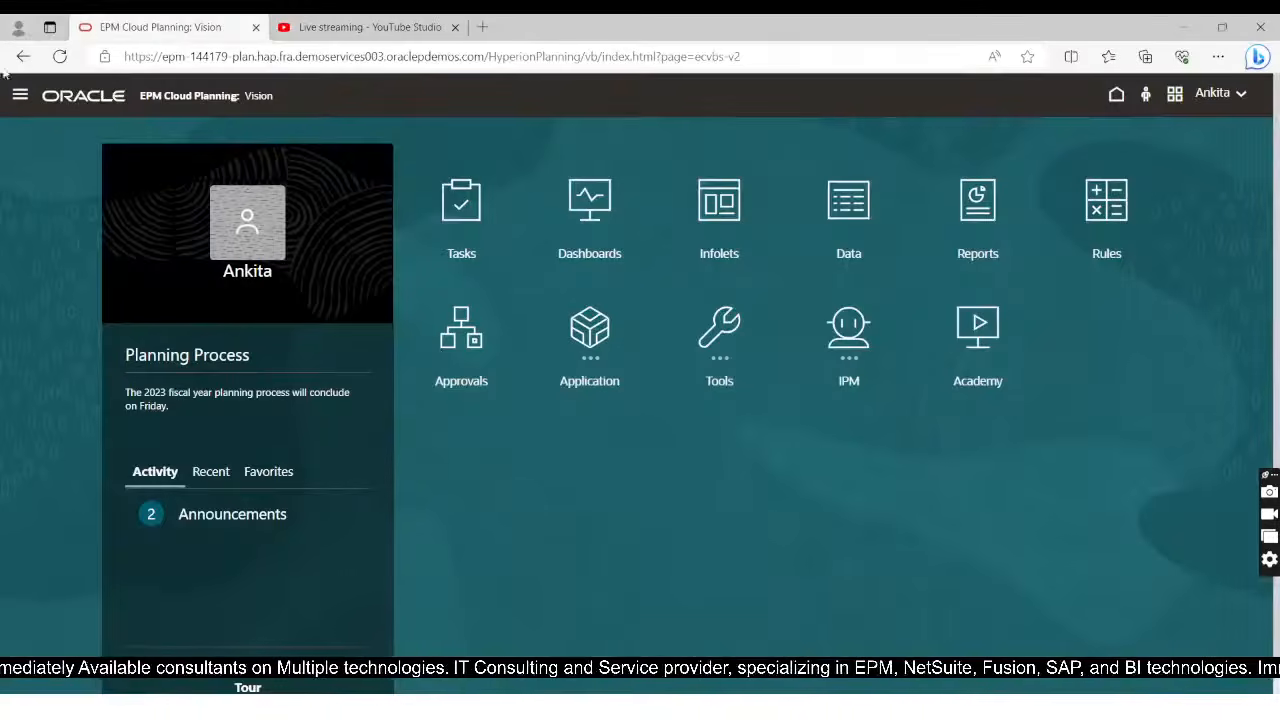
left_click(20, 95)
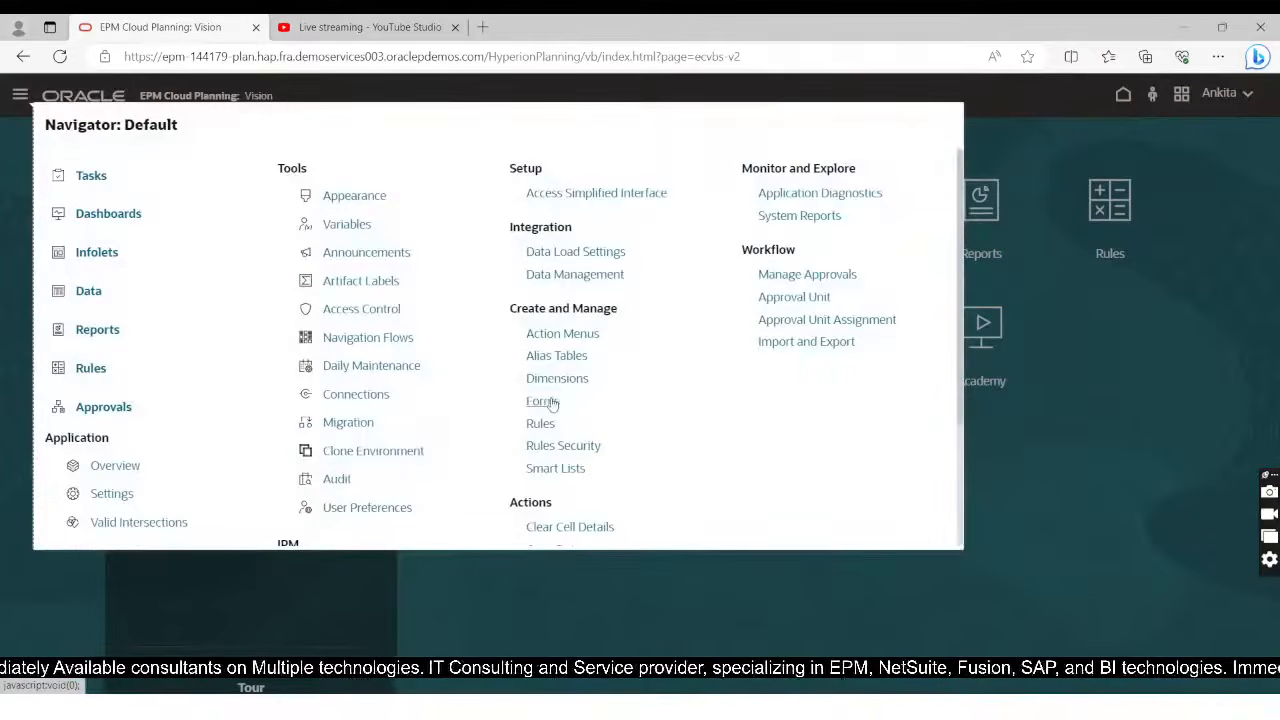
left_click(545, 380)
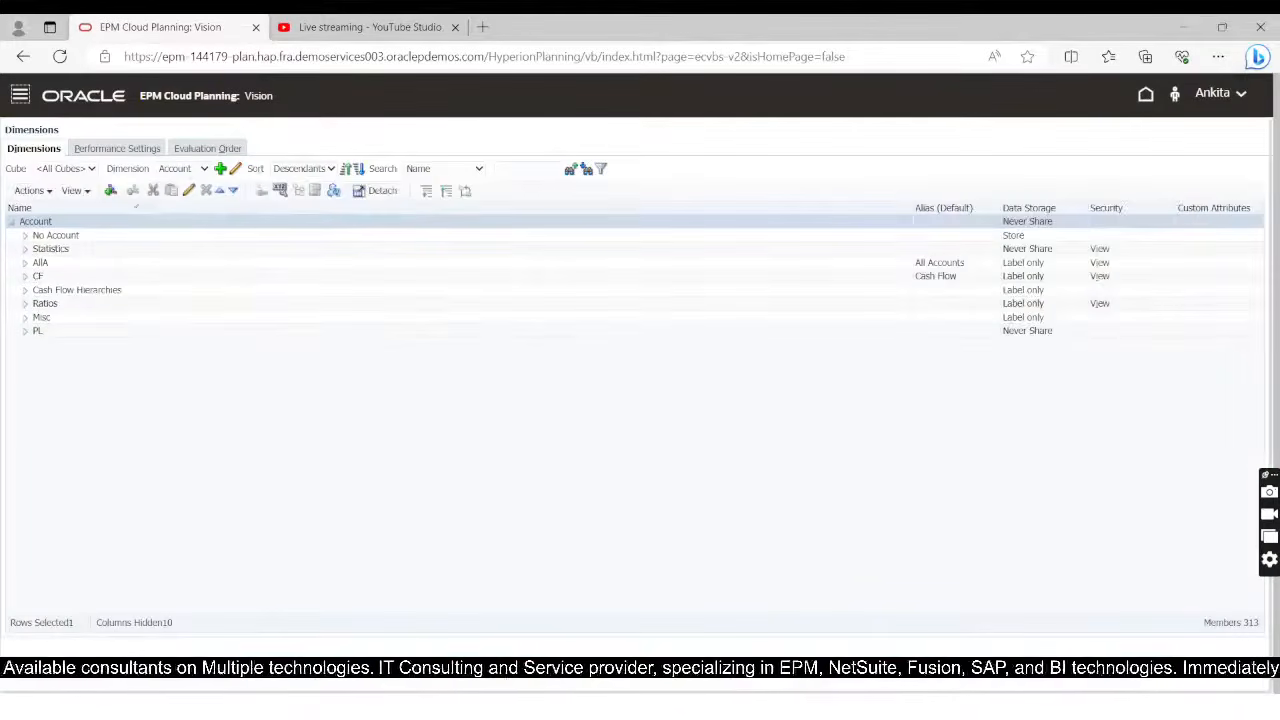
left_click(202, 170)
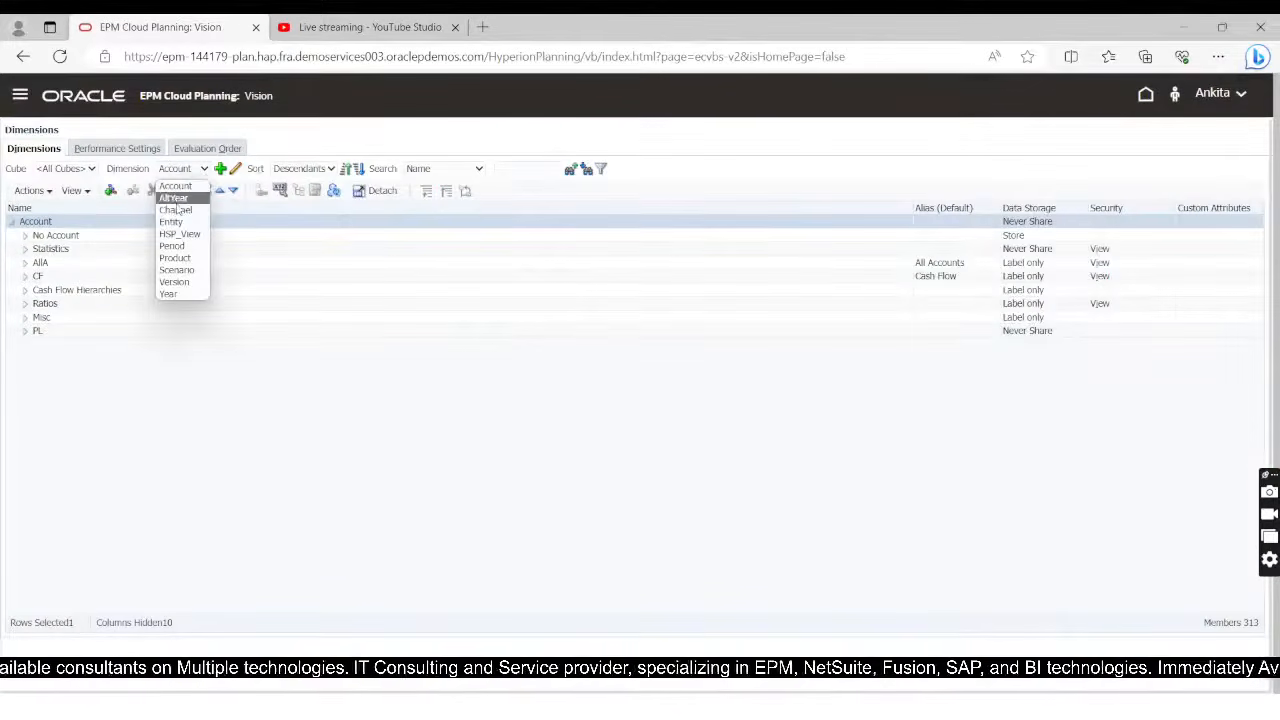
left_click(174, 257)
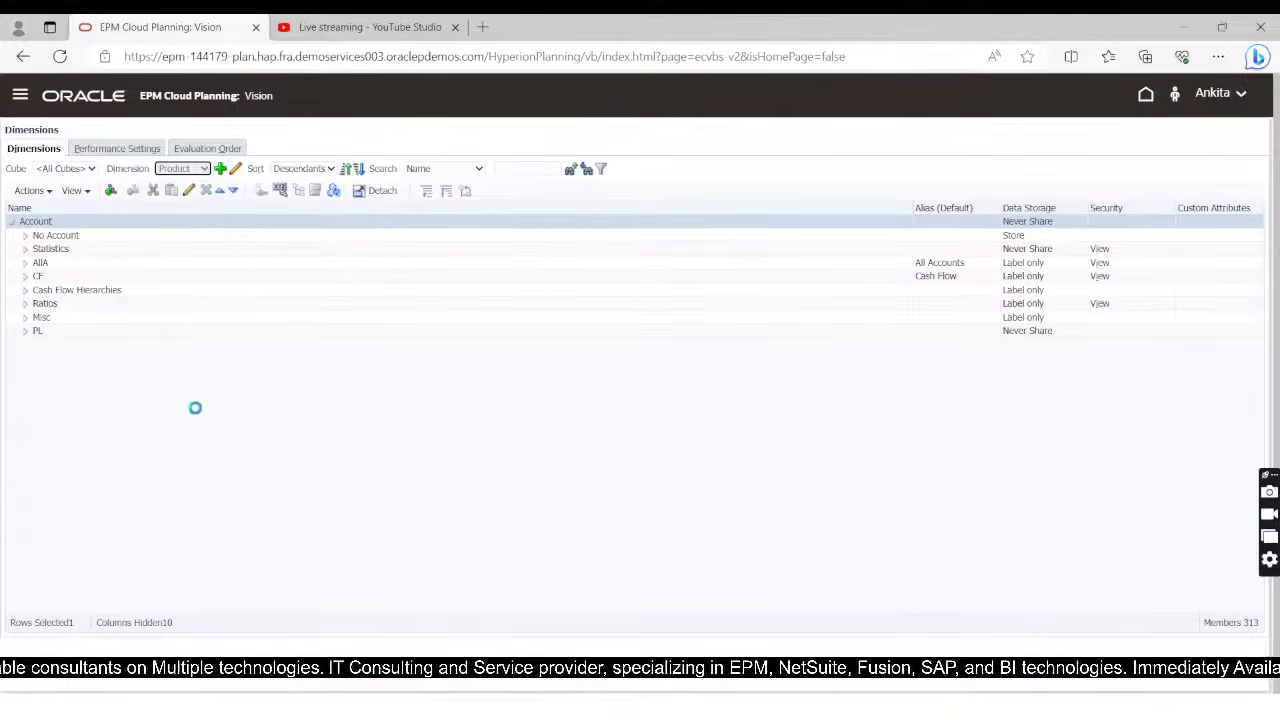
left_click(24, 236)
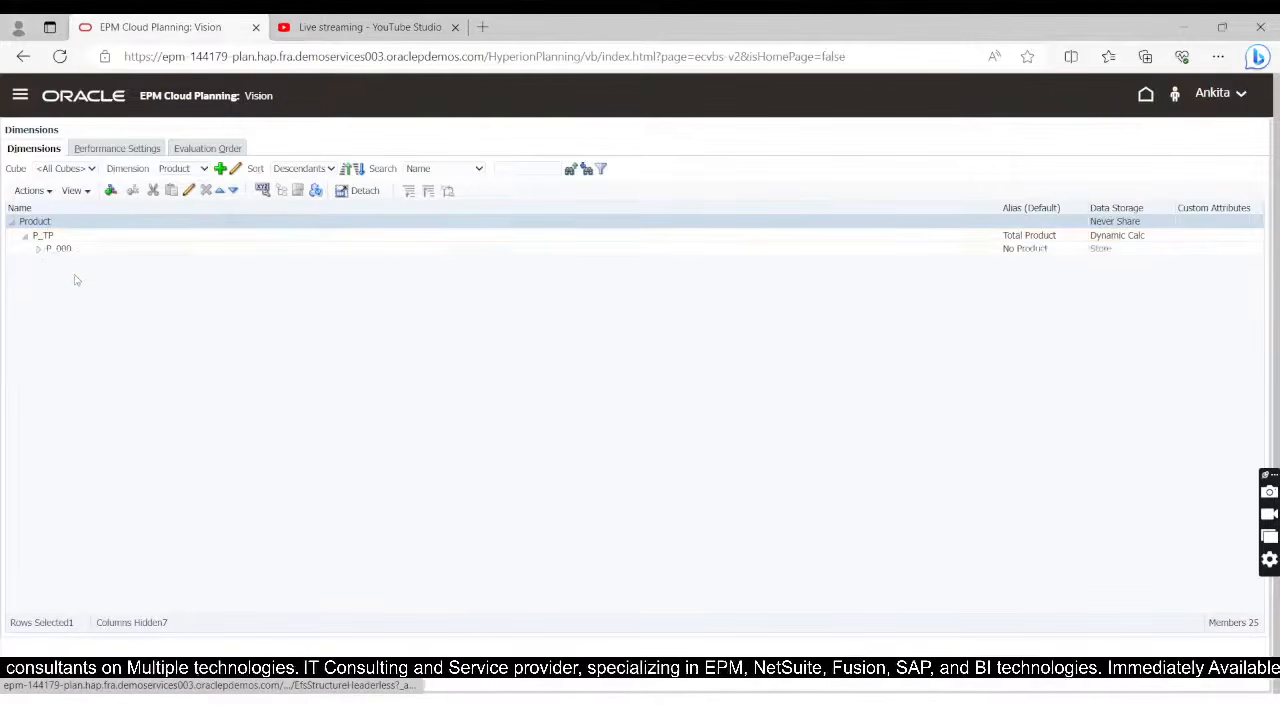
left_click(37, 265)
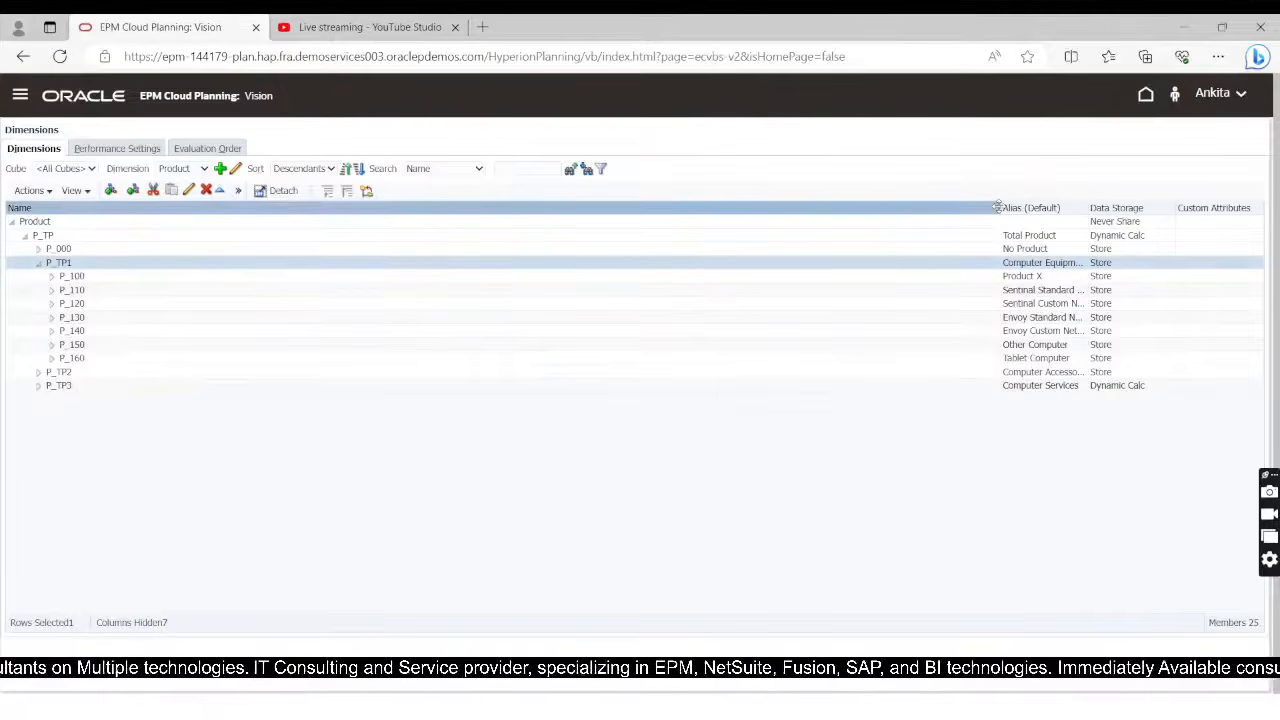
left_click_drag(997, 207, 688, 320)
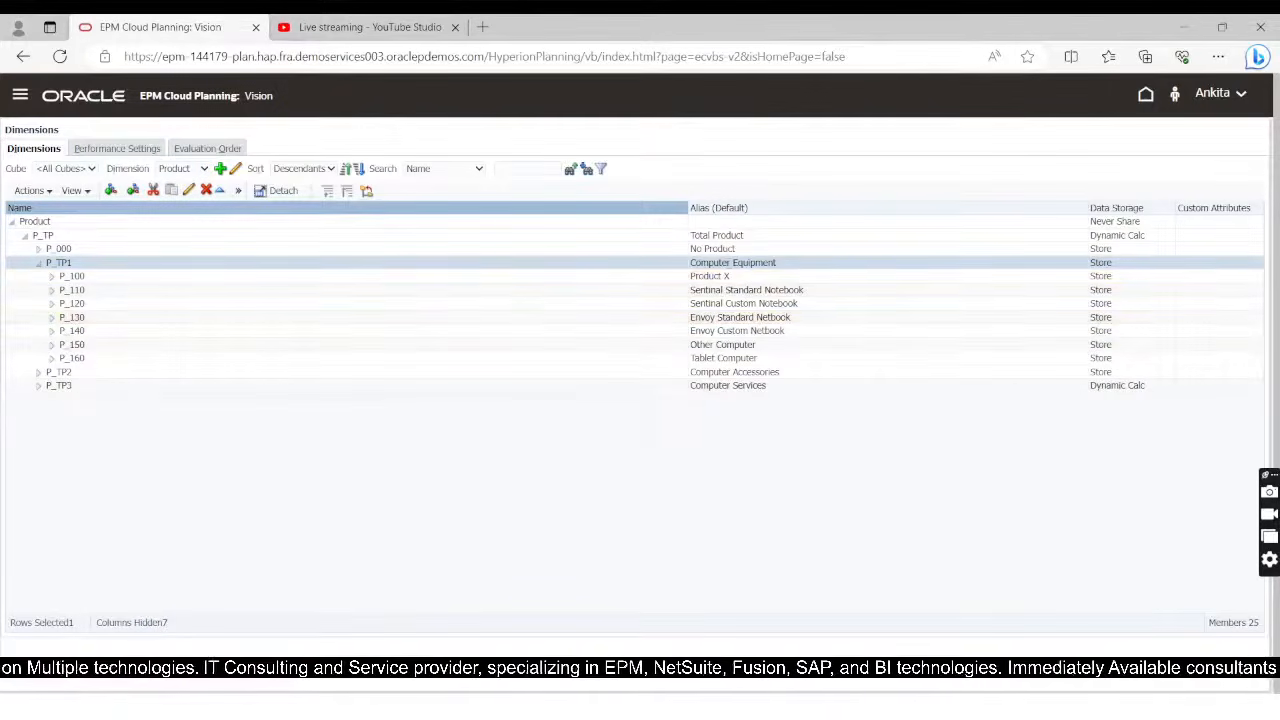
double_click(728, 262)
key("ctrl+c")
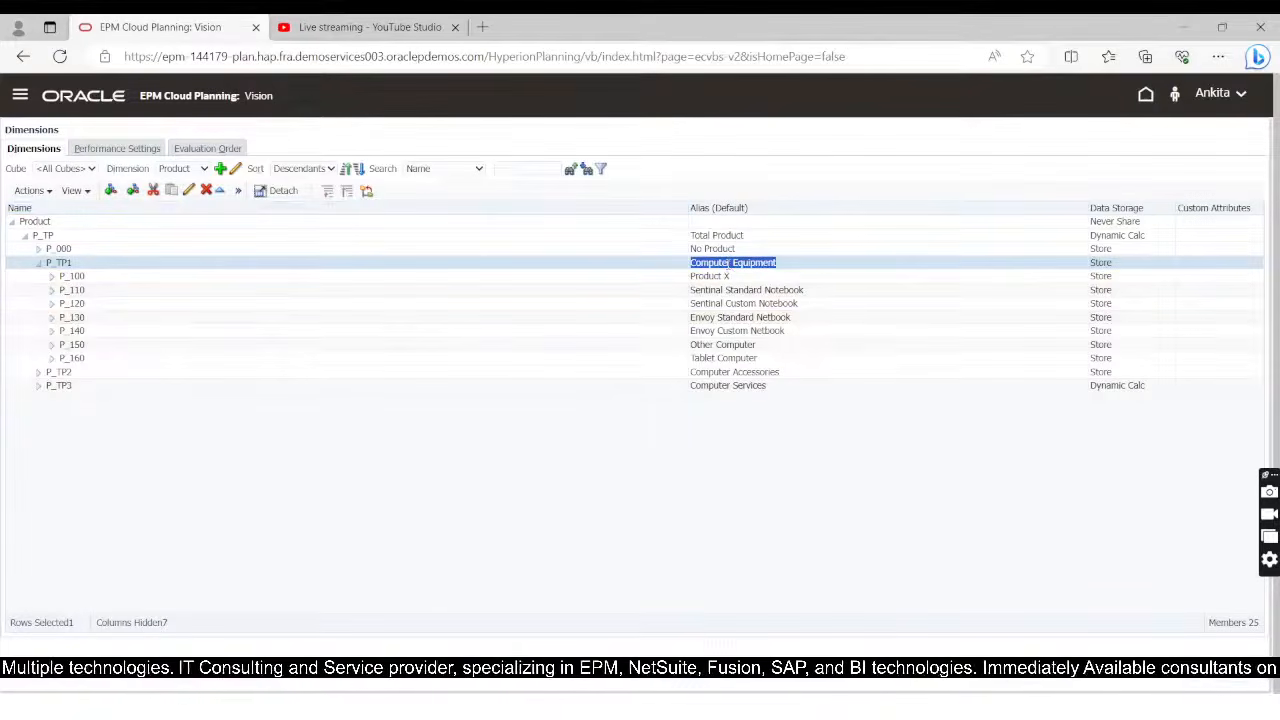
key("alt+Tab")
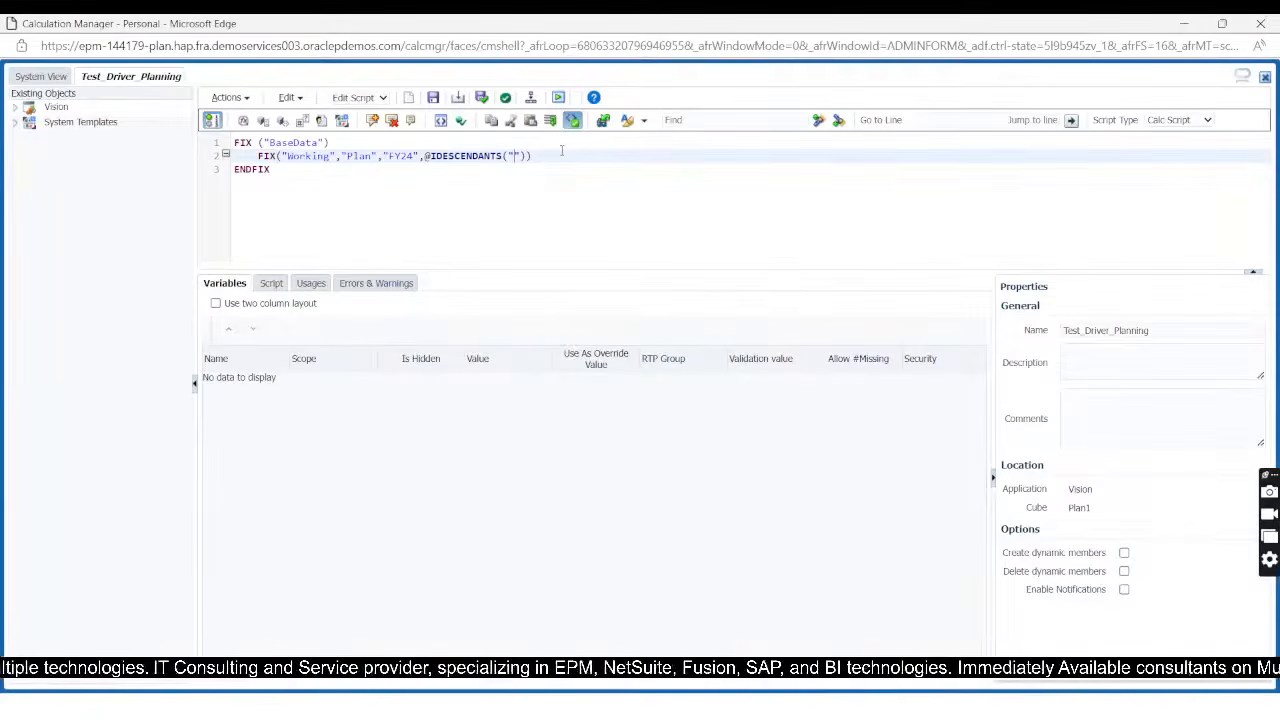
key("ctrl+v")
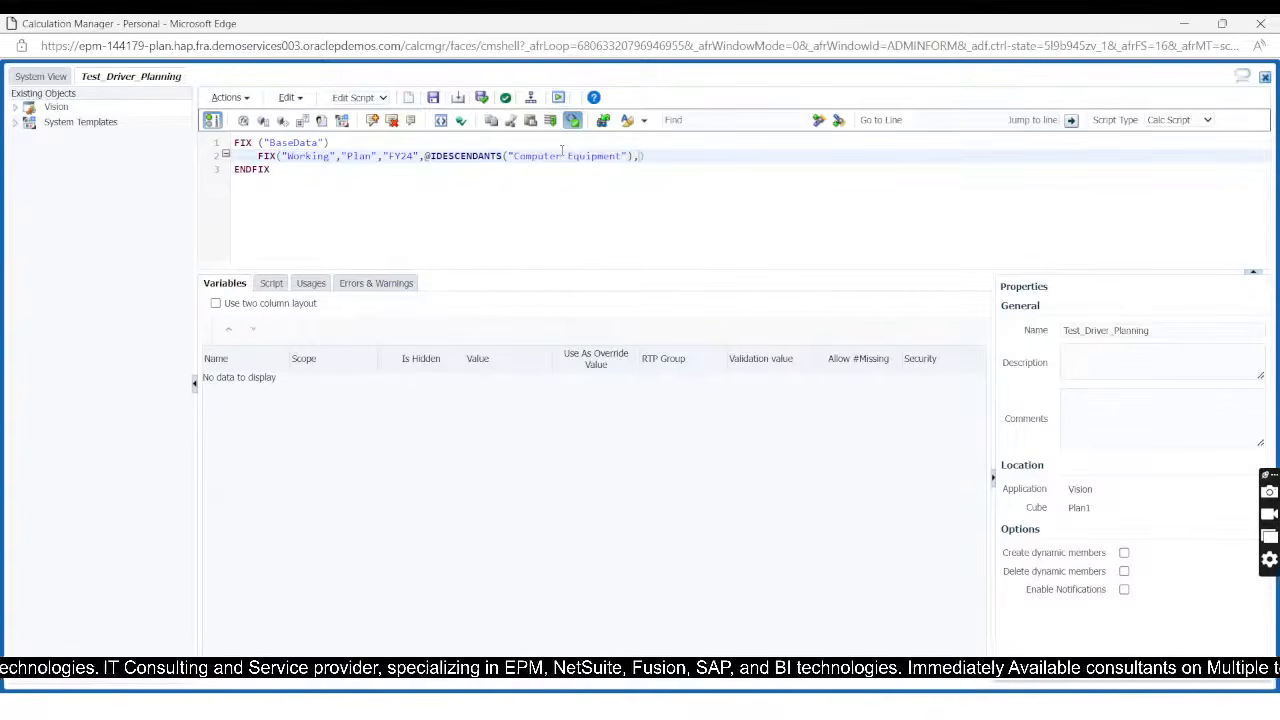
type(",@")
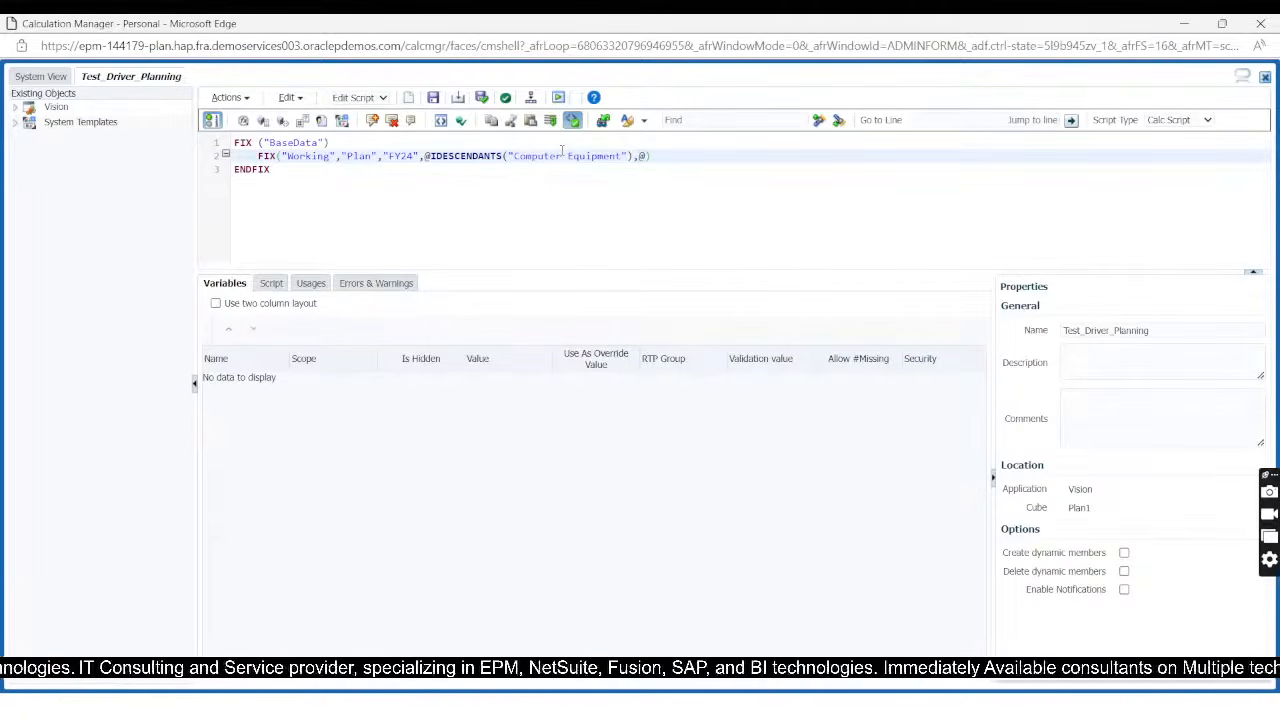
type("ID")
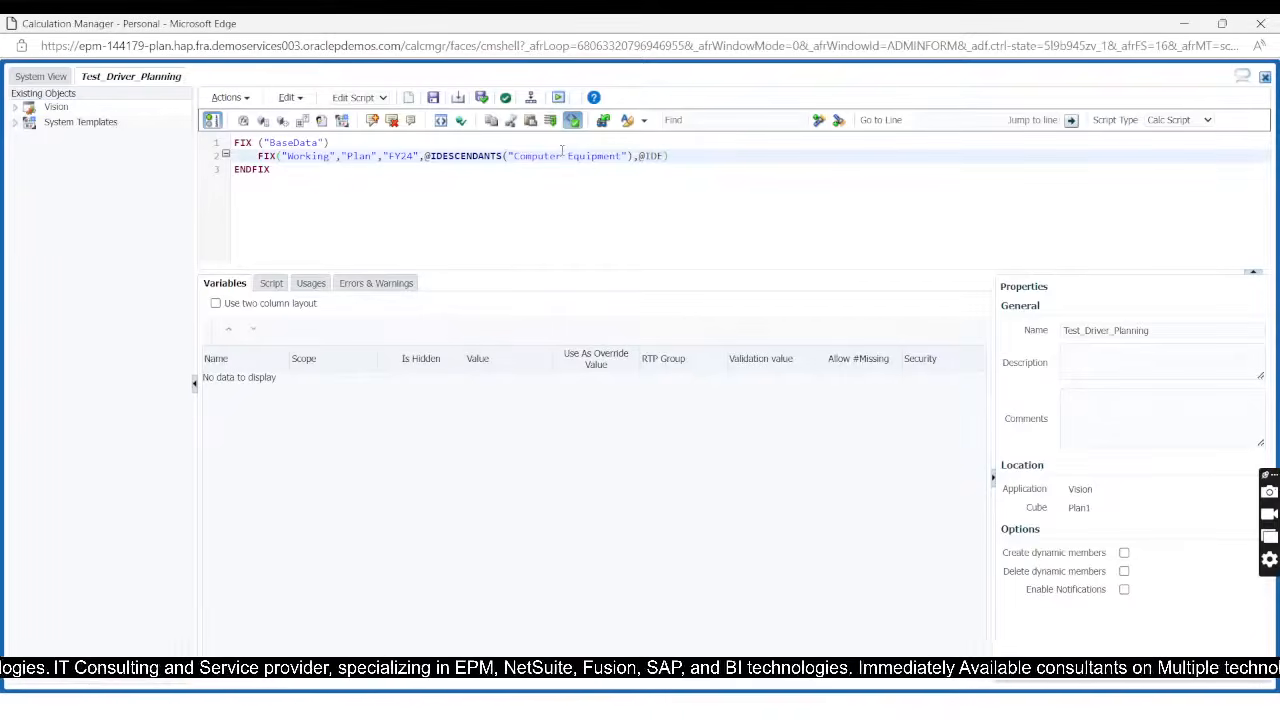
type("E")
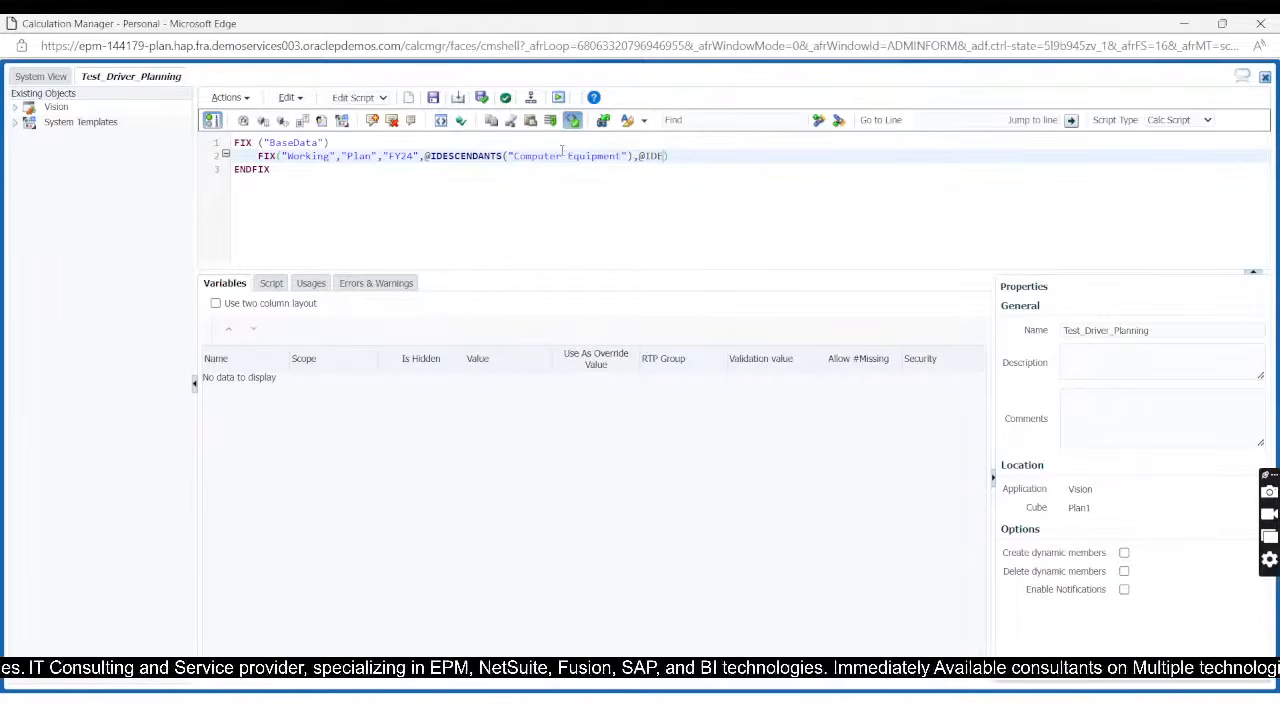
type("SCEN")
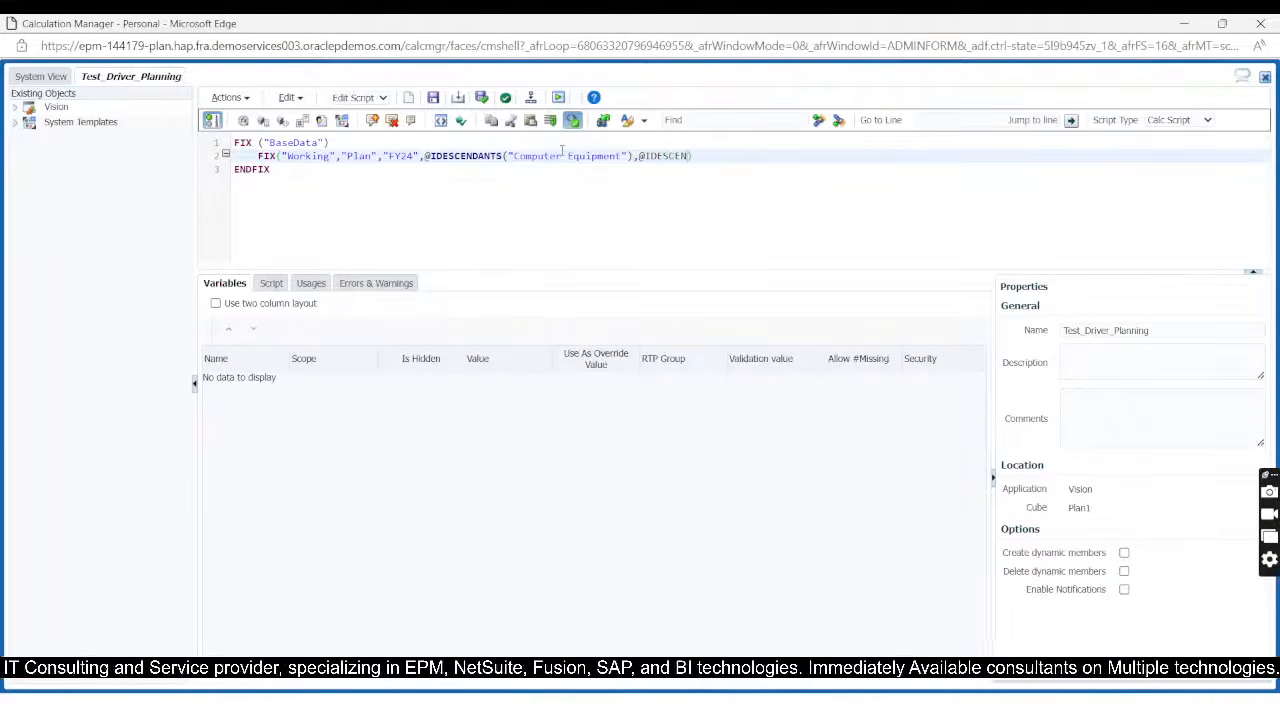
type("DANTS(")
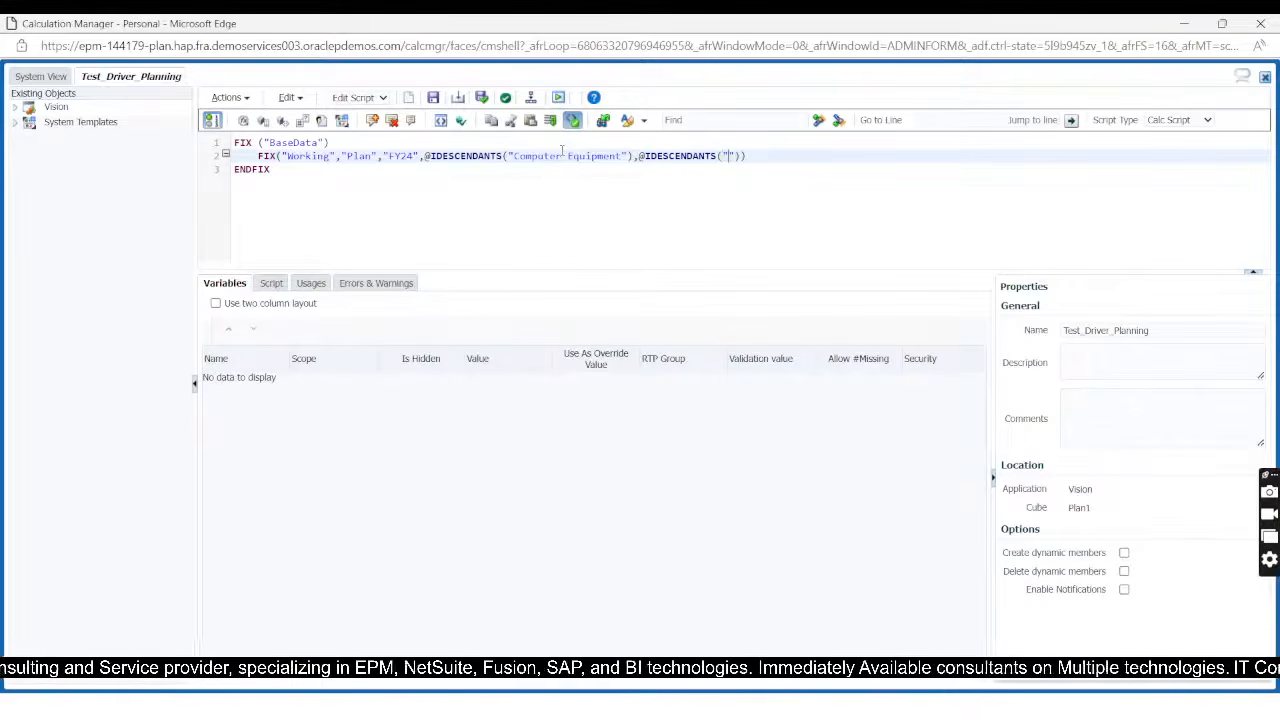
Step: Switch to EPM Cloud Planning in the browser, open the Entity dimension and expand Total Entity down to the children of TD
key("alt+Tab")
left_click(185, 168)
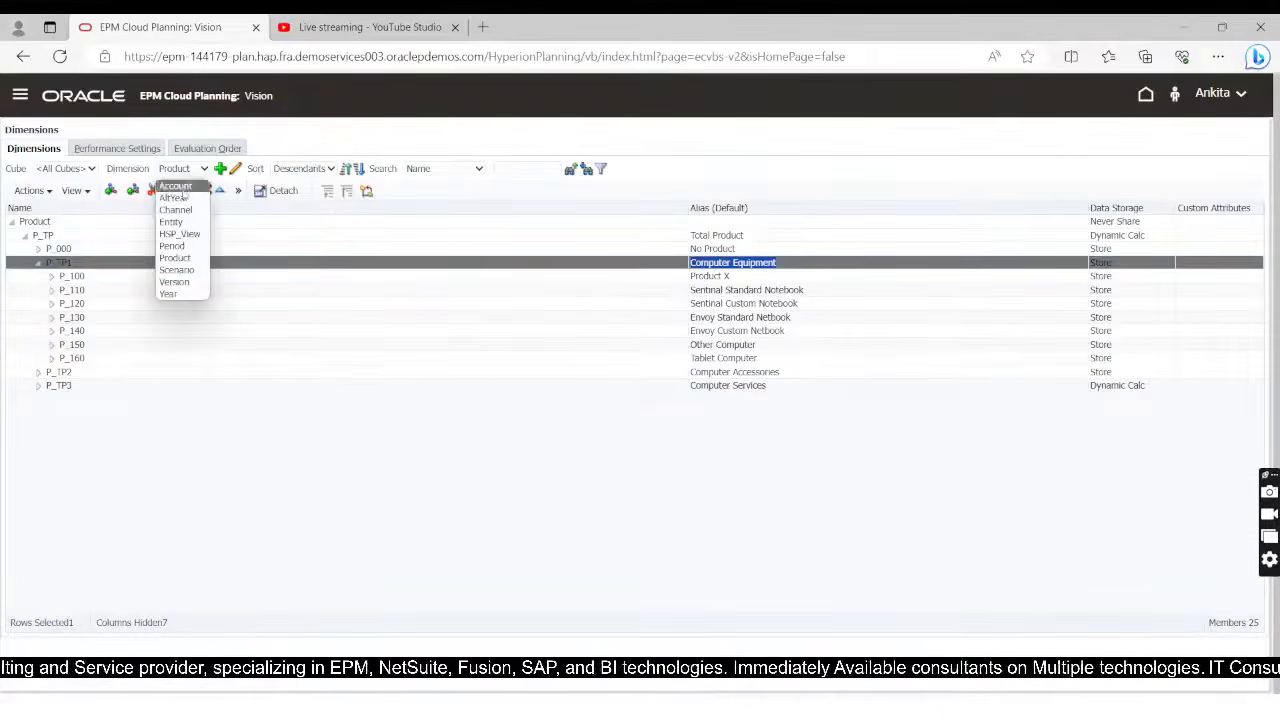
left_click(185, 230)
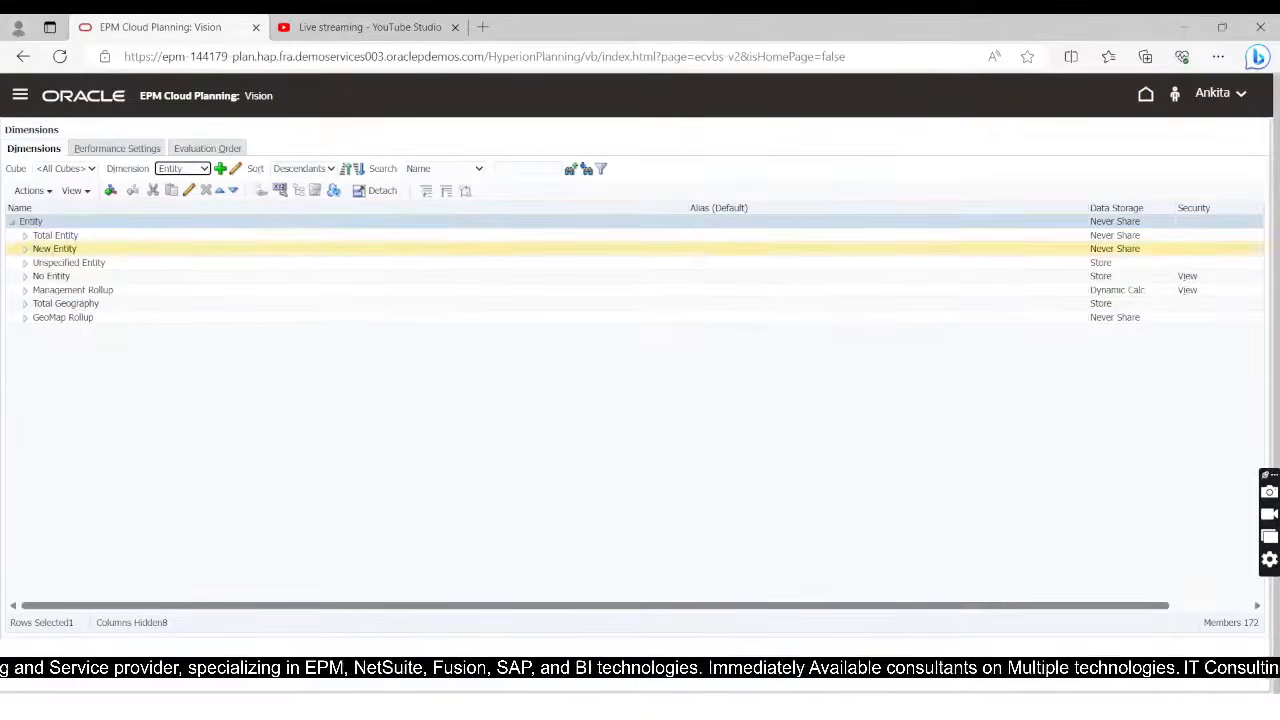
left_click(25, 235)
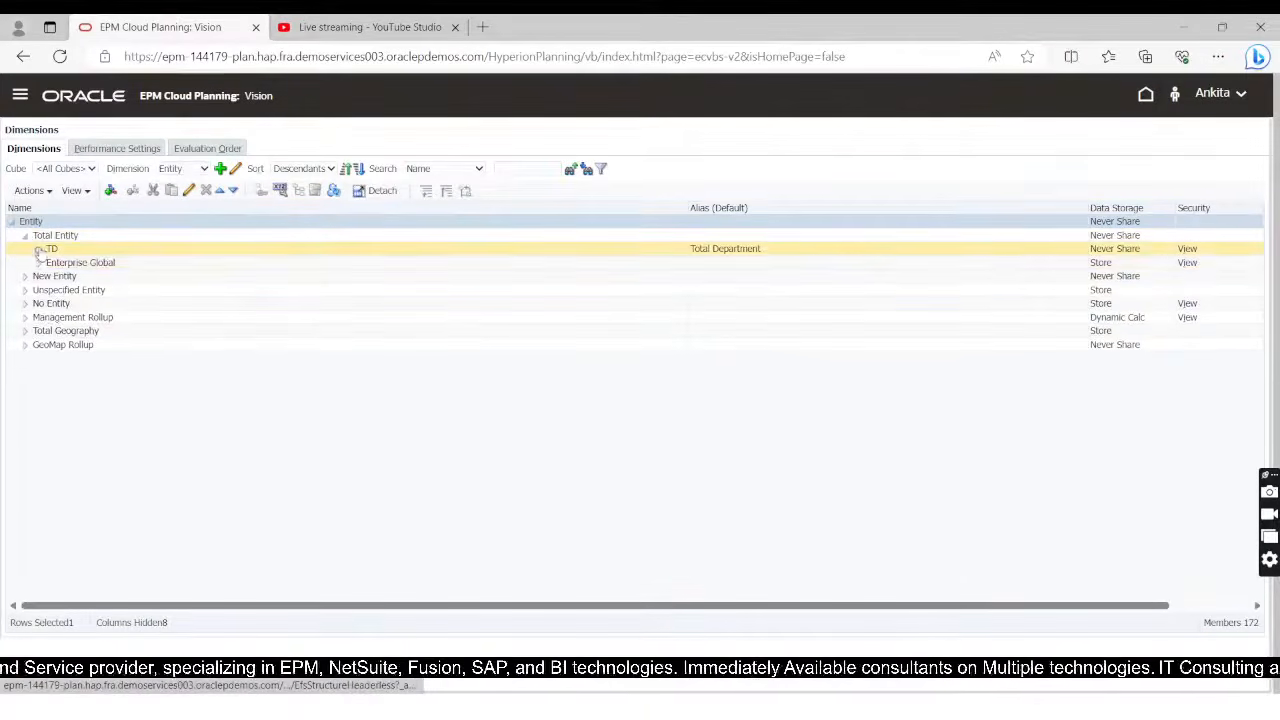
left_click(38, 248)
left_click(758, 278)
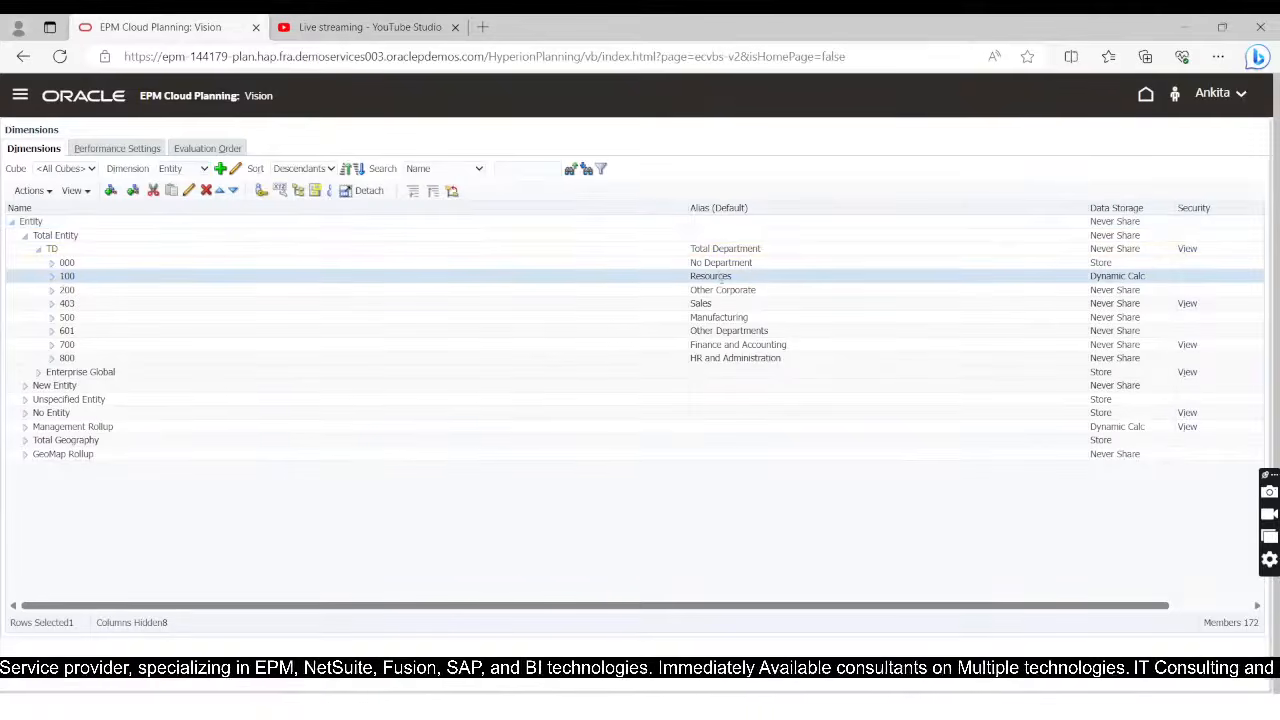
left_click(718, 277)
key("ctrl+c")
key("alt+Tab")
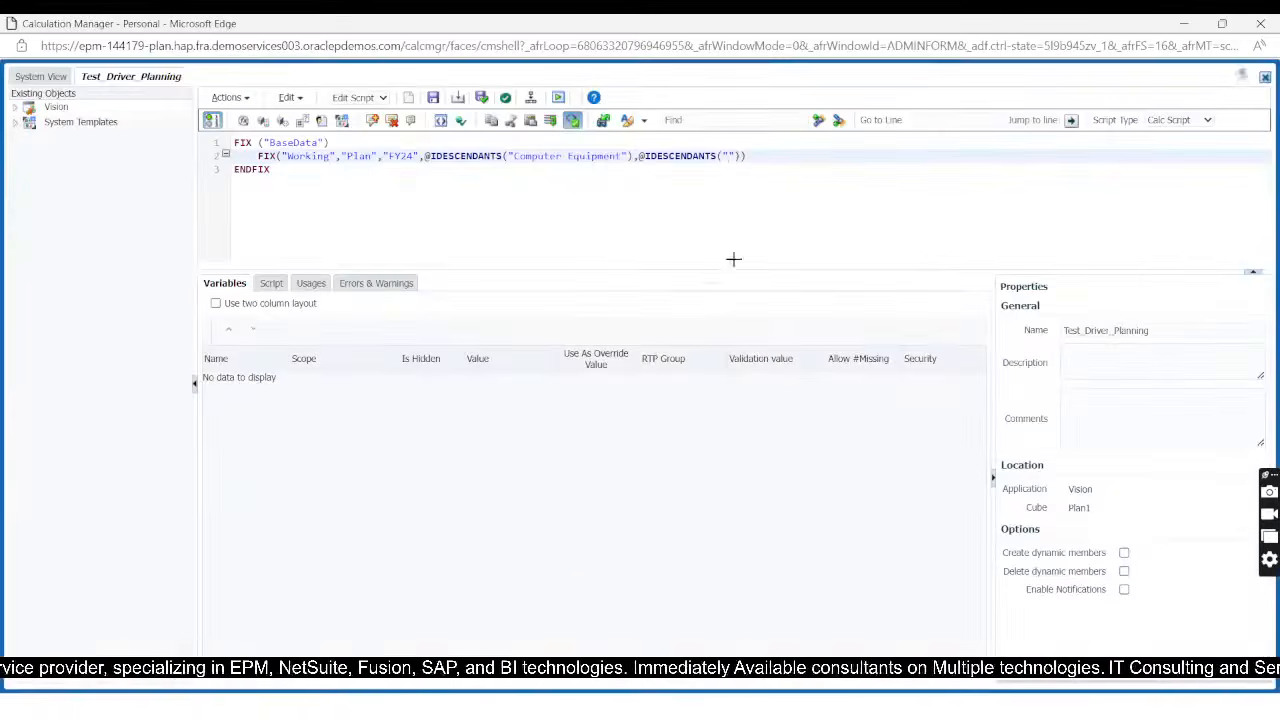
key("ctrl+v")
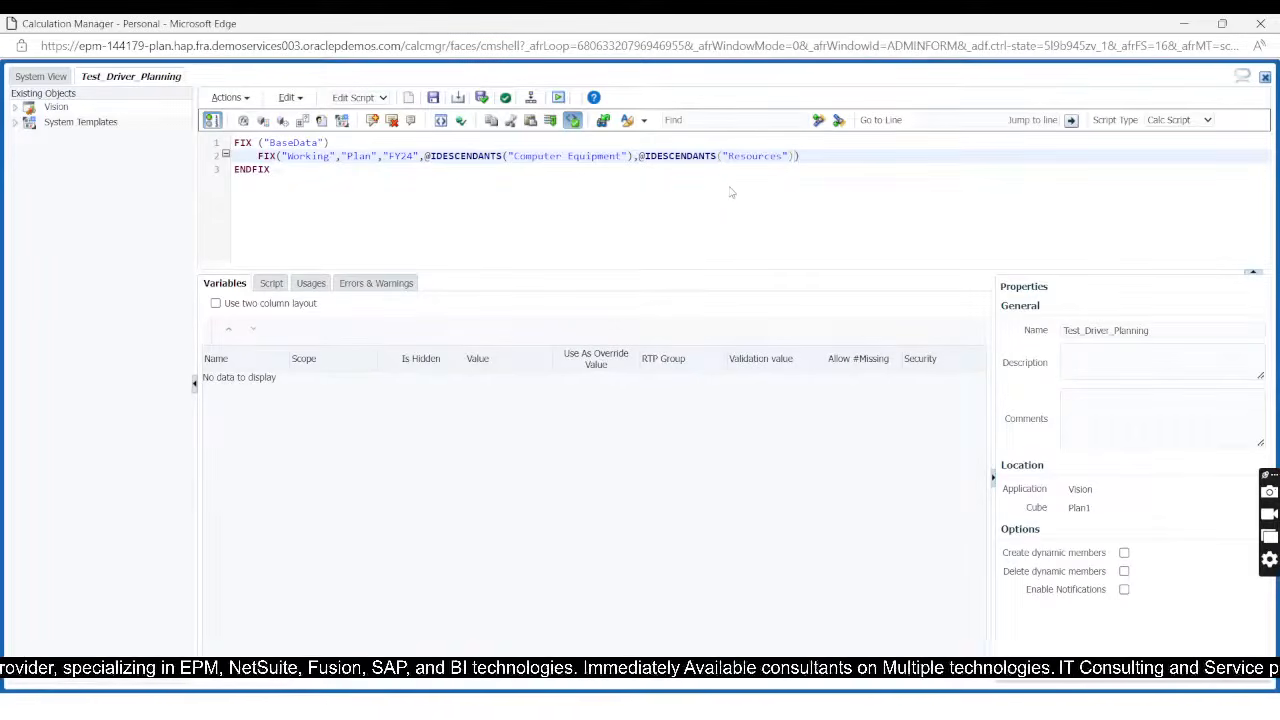
type(",")
Step: Switch to EPM Cloud Planning, filter the dimension editor to the Plan1 cube and open the Period dimension
key("alt+Tab")
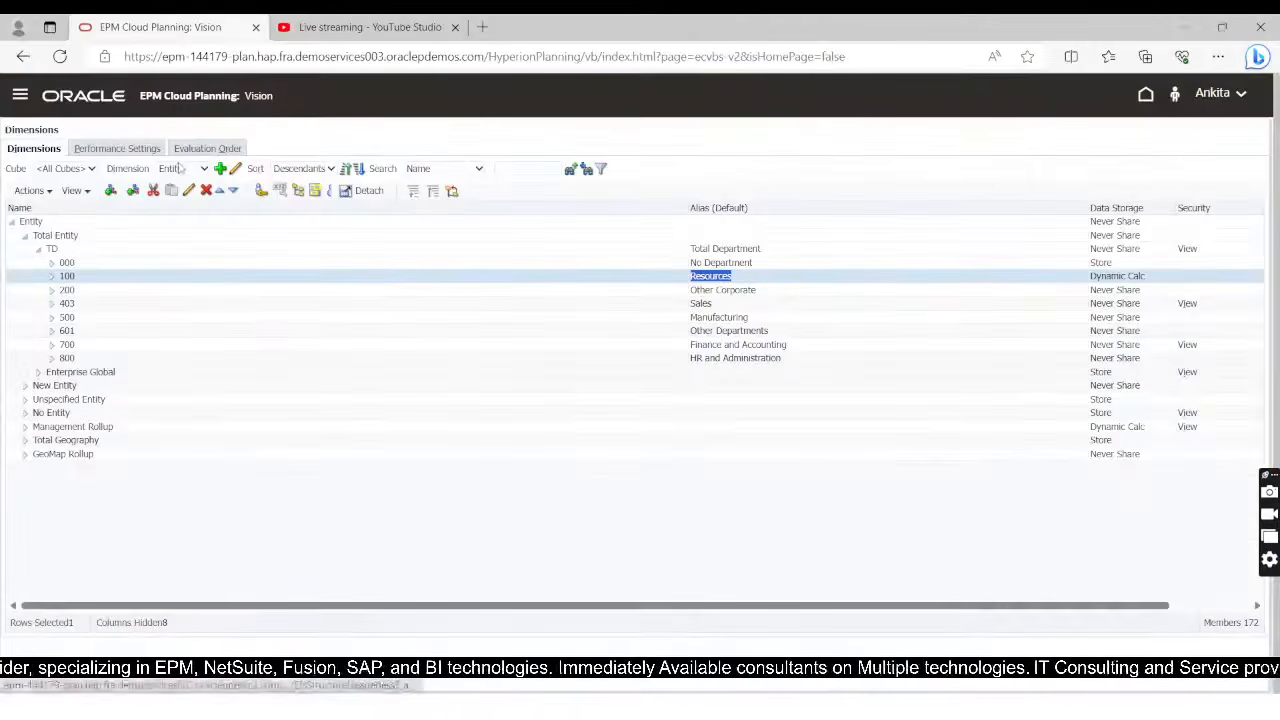
left_click(183, 168)
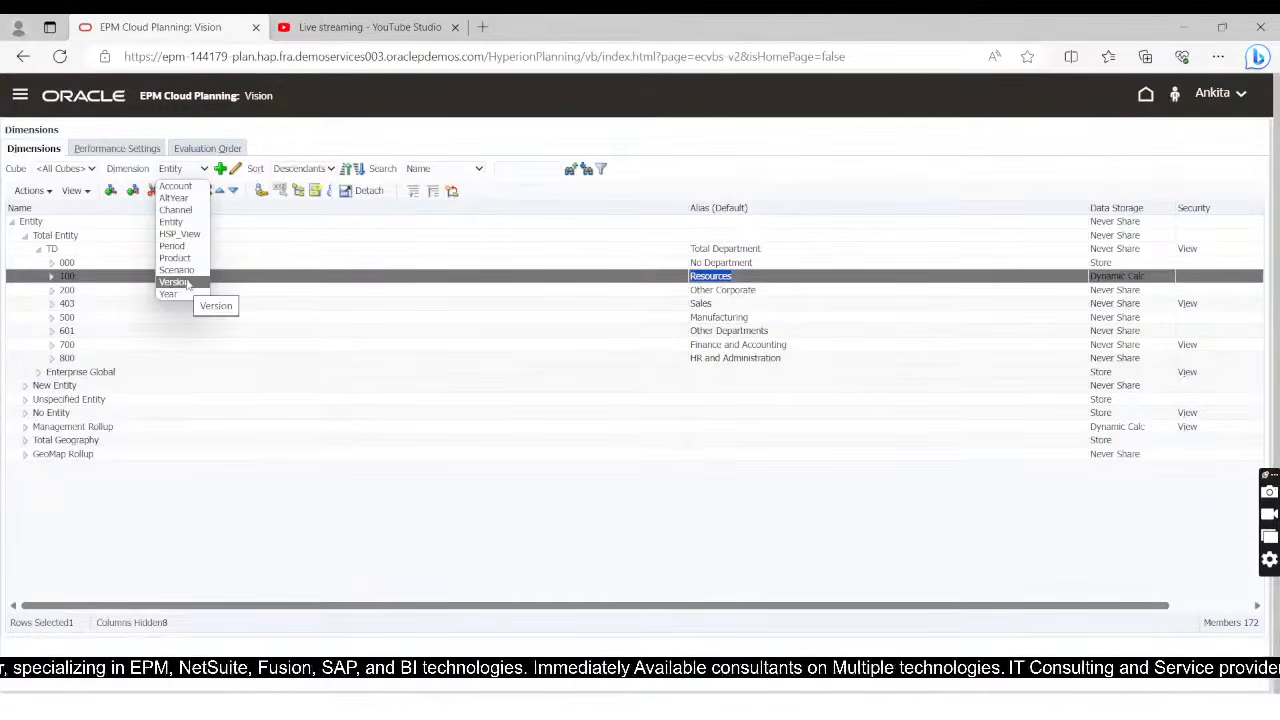
left_click(54, 170)
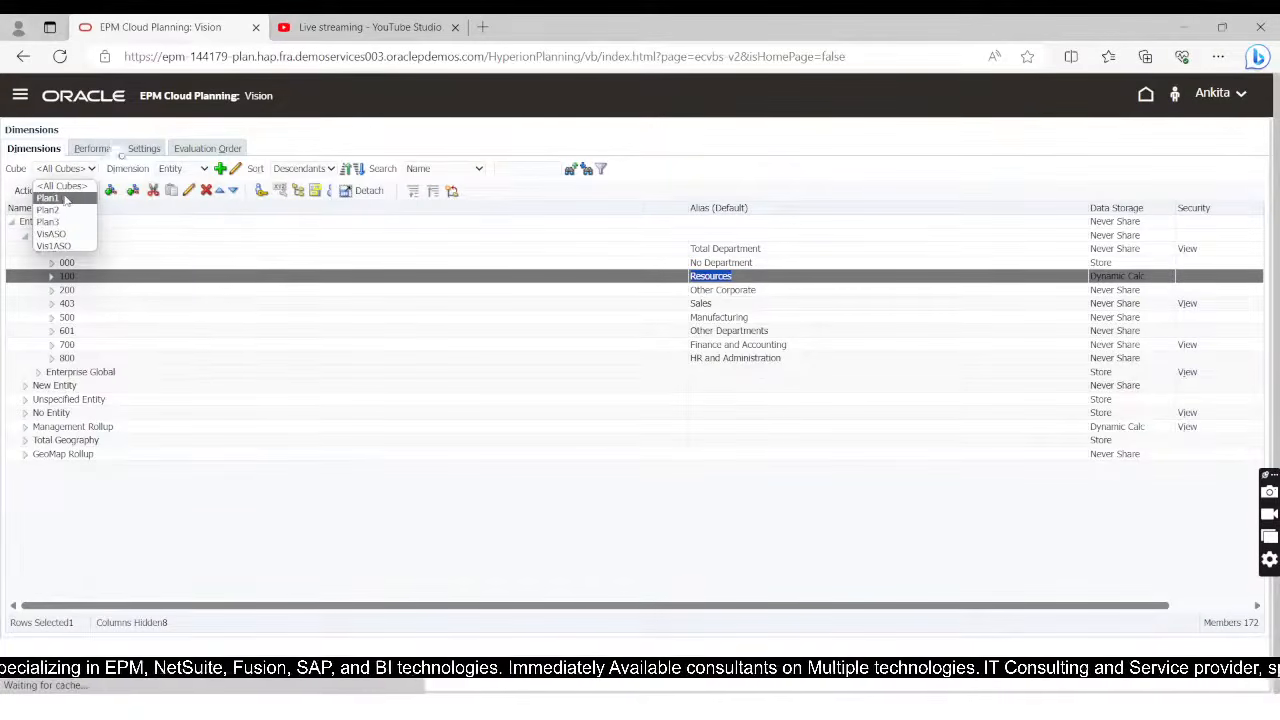
left_click(55, 200)
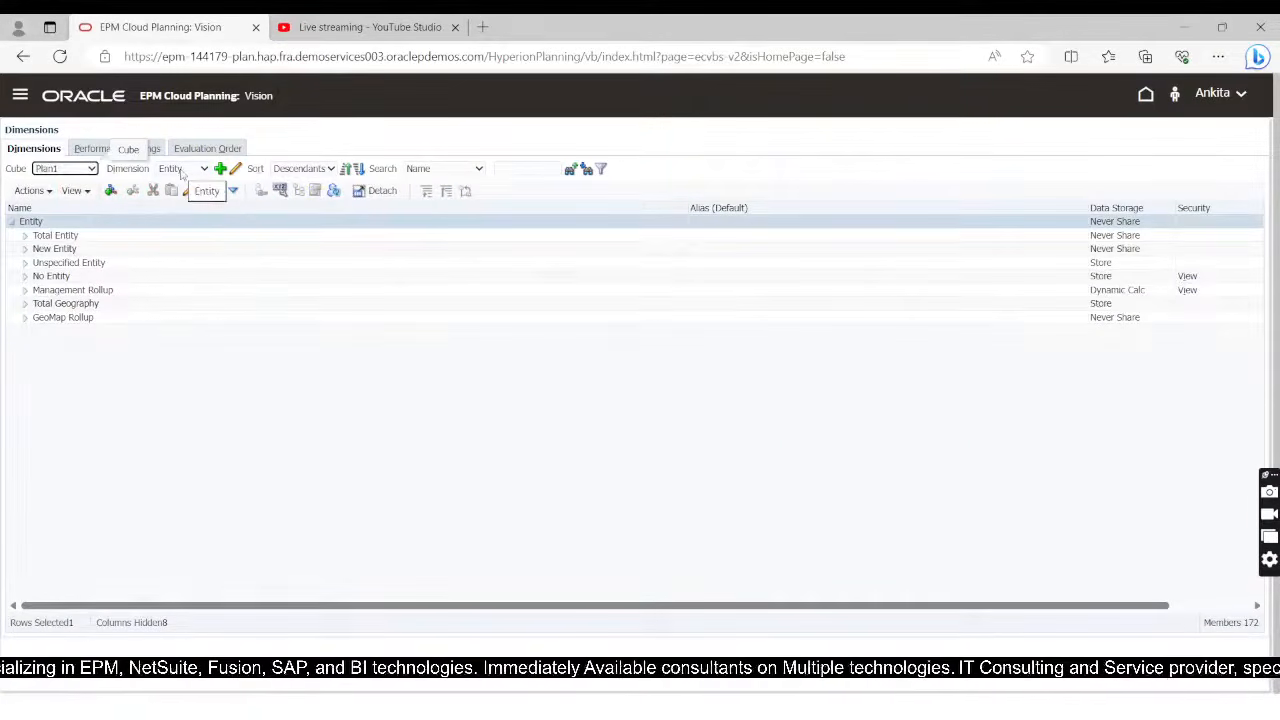
left_click(182, 169)
left_click(173, 223)
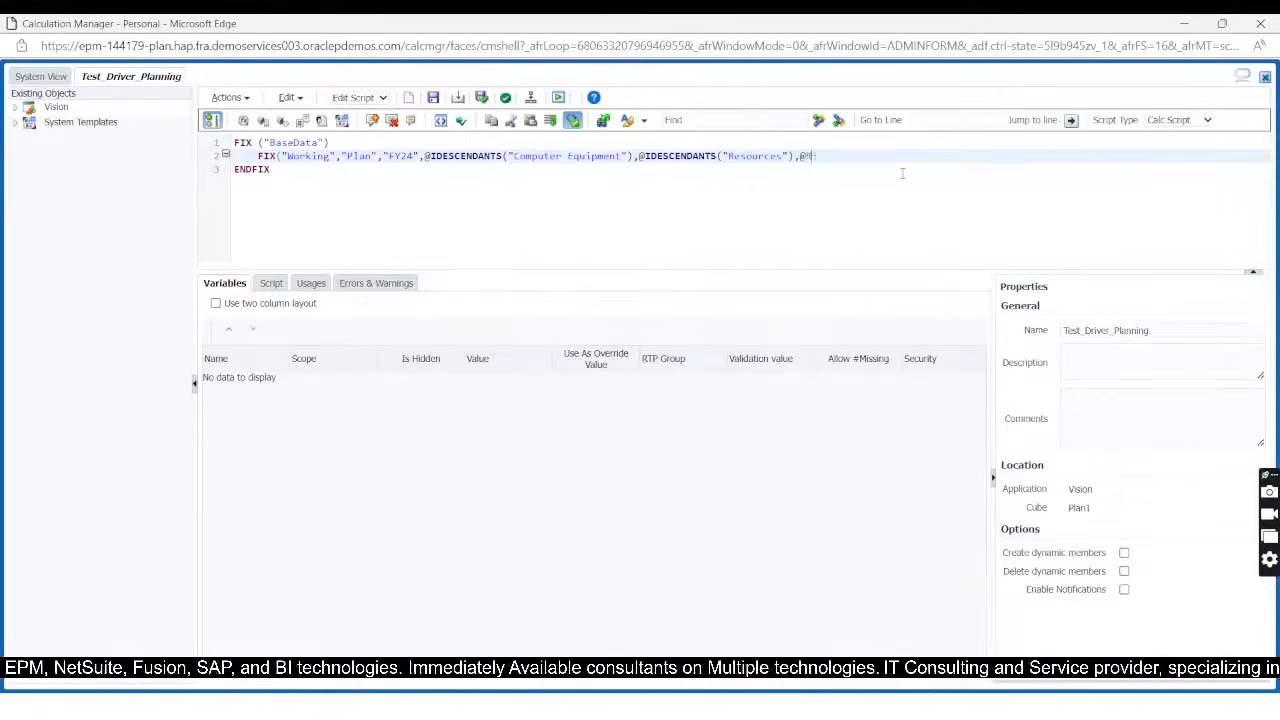
type("ELA")
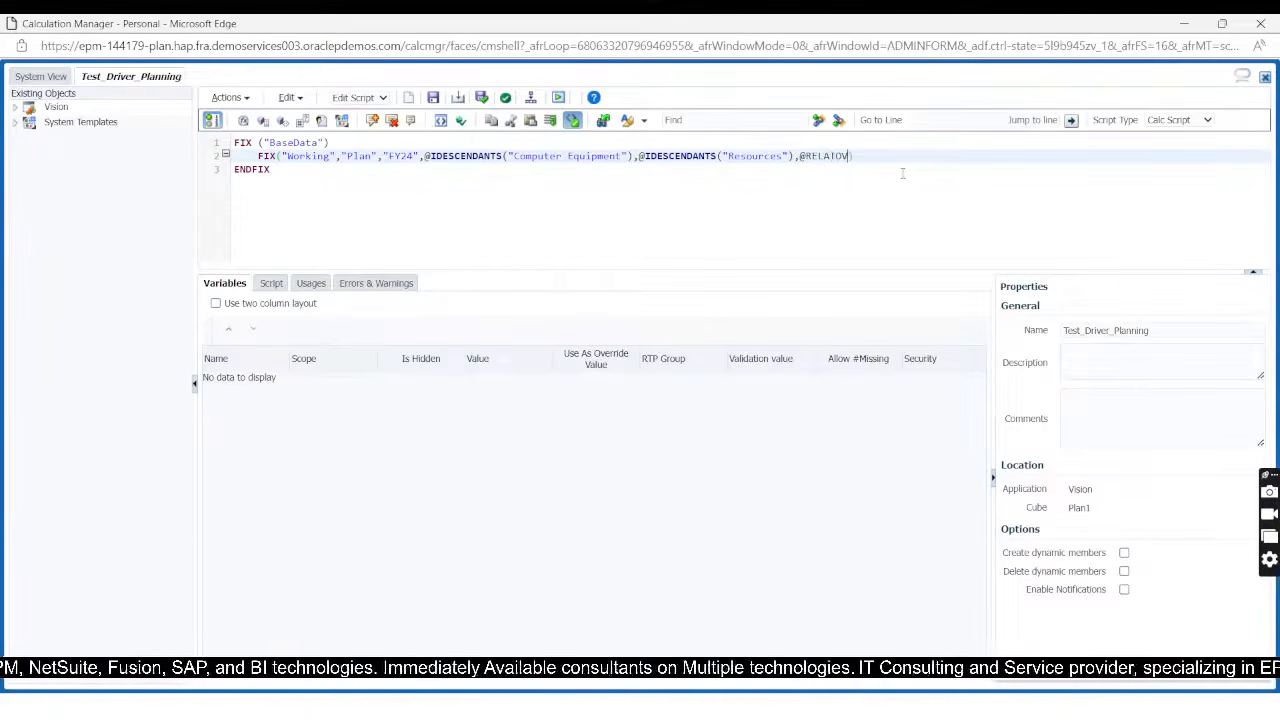
type("TIVE")
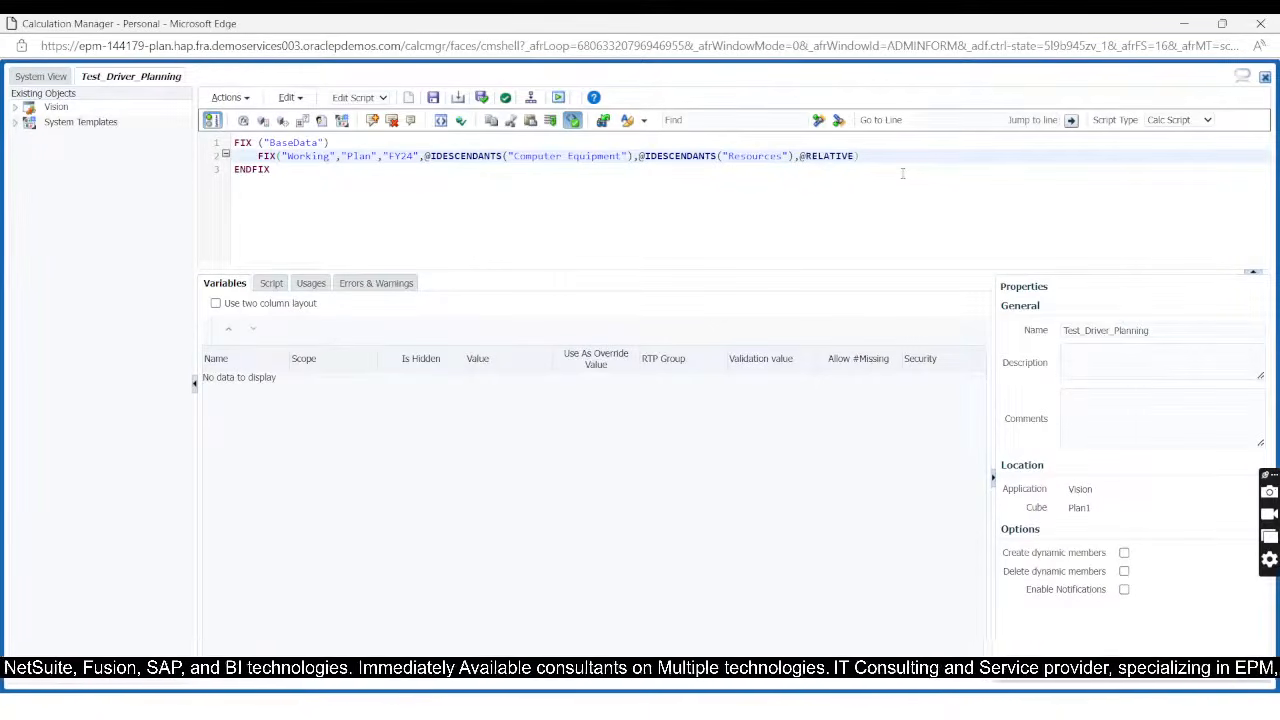
type("(")
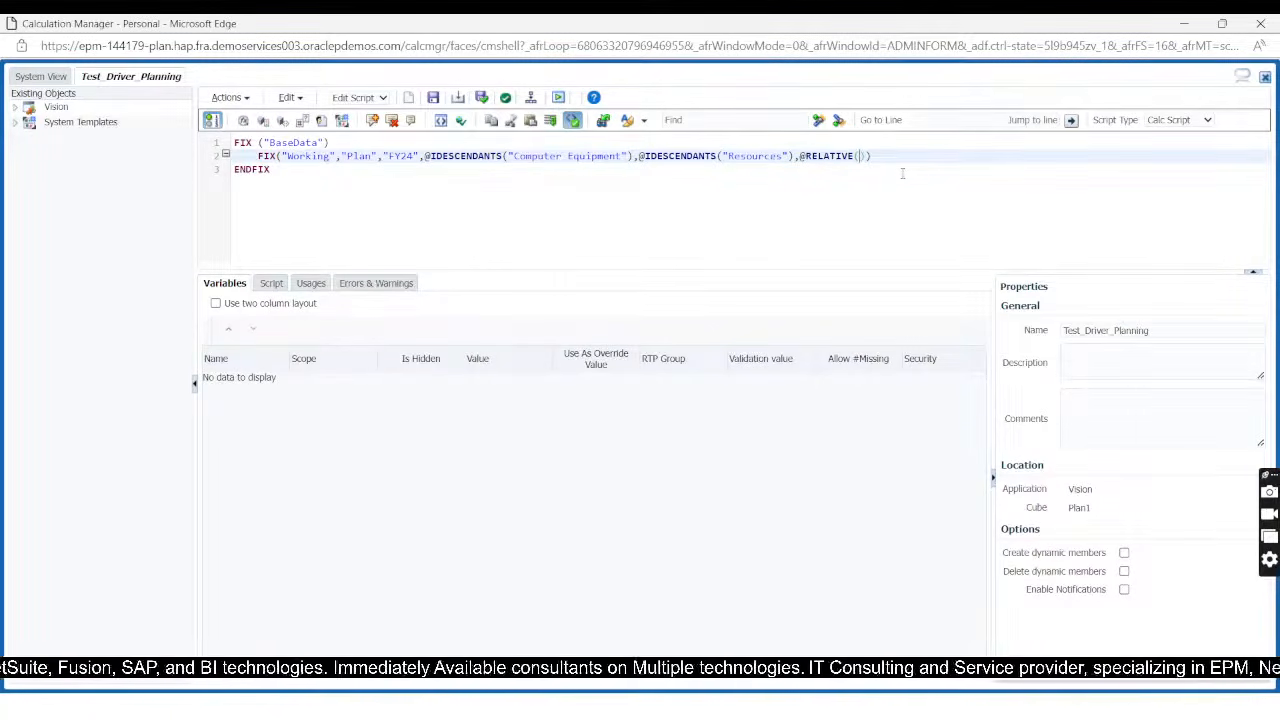
type("\"Q1\",")
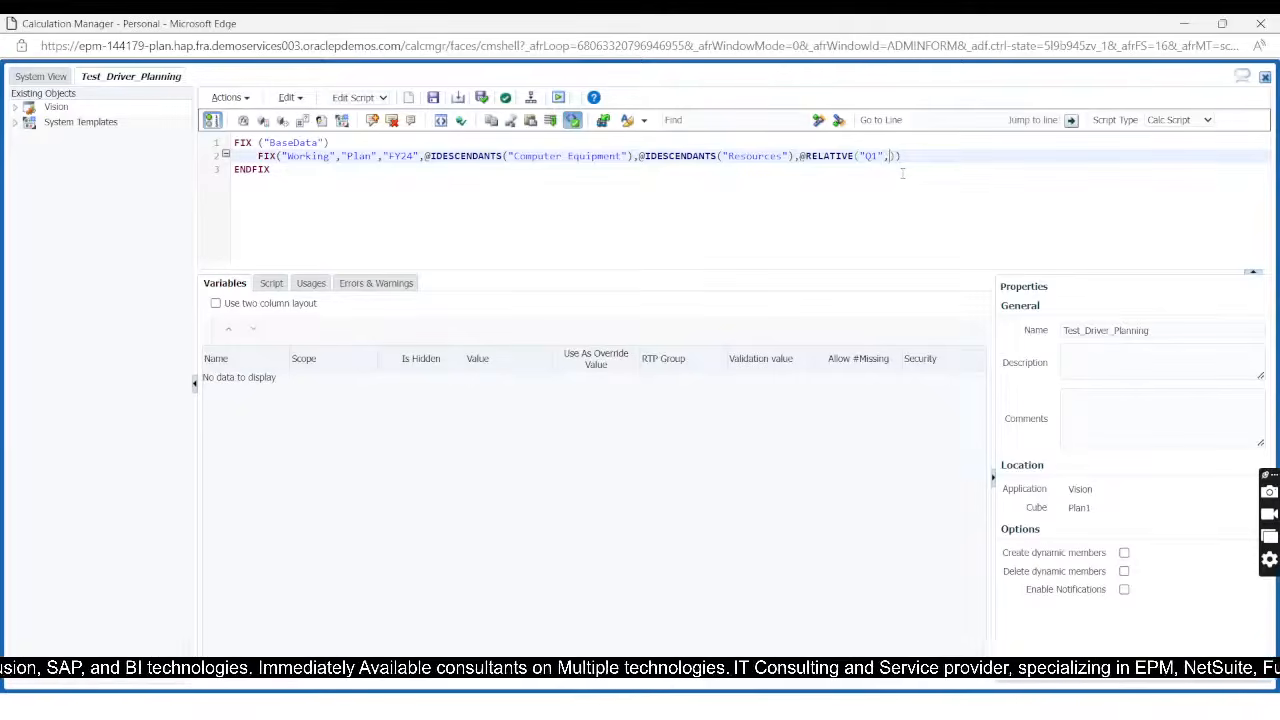
type("0")
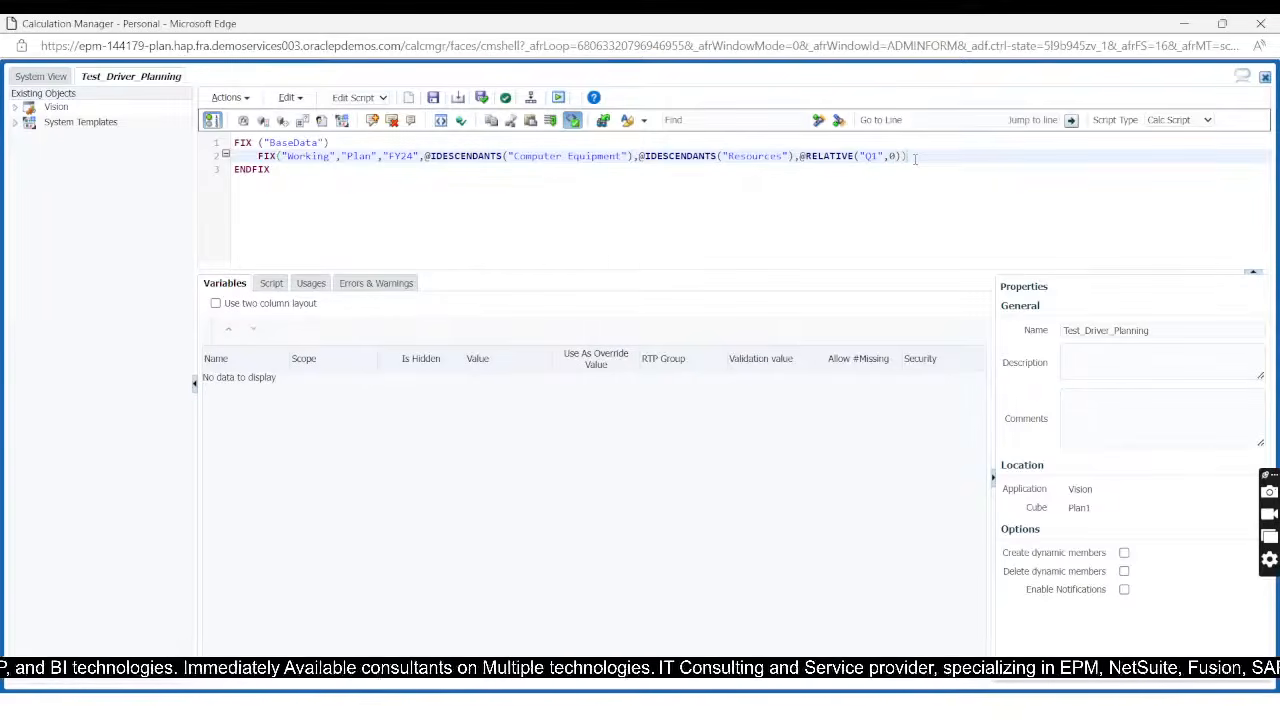
Step: Close the nested FIX with its own ENDFIX and place the cursor on an empty line inside it
key("Return")
key("Return")
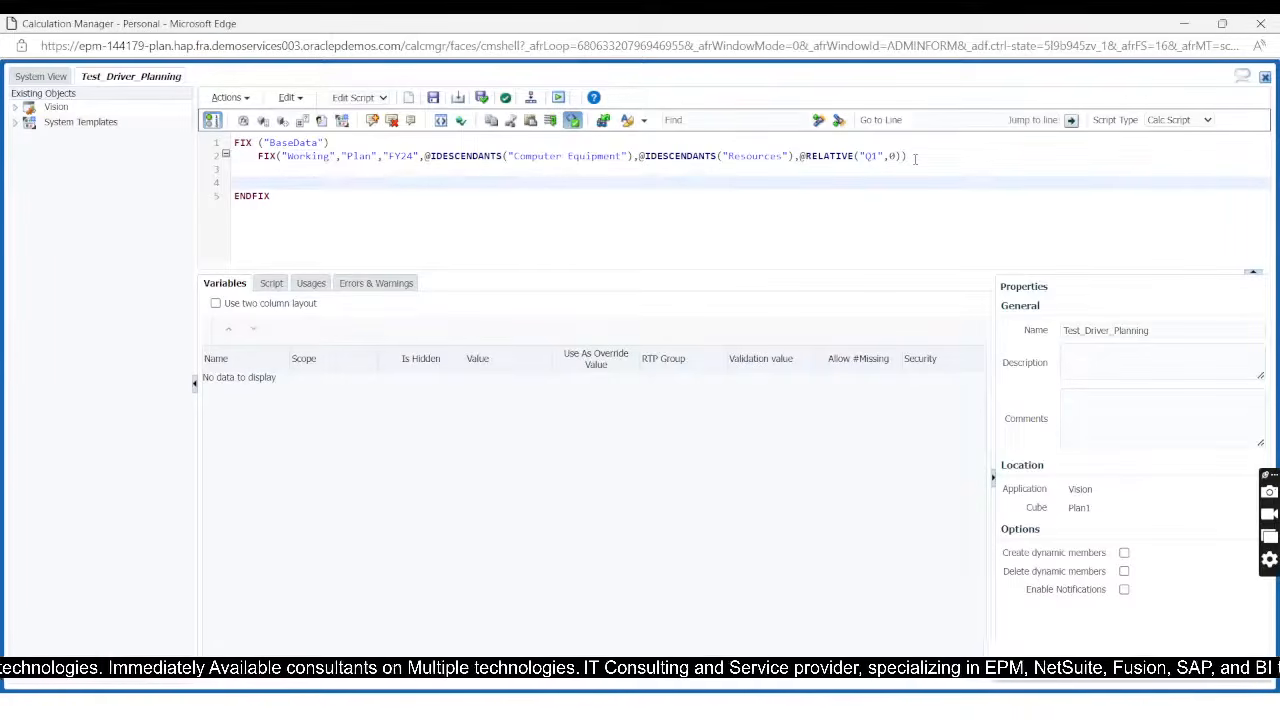
type("ENDFIX")
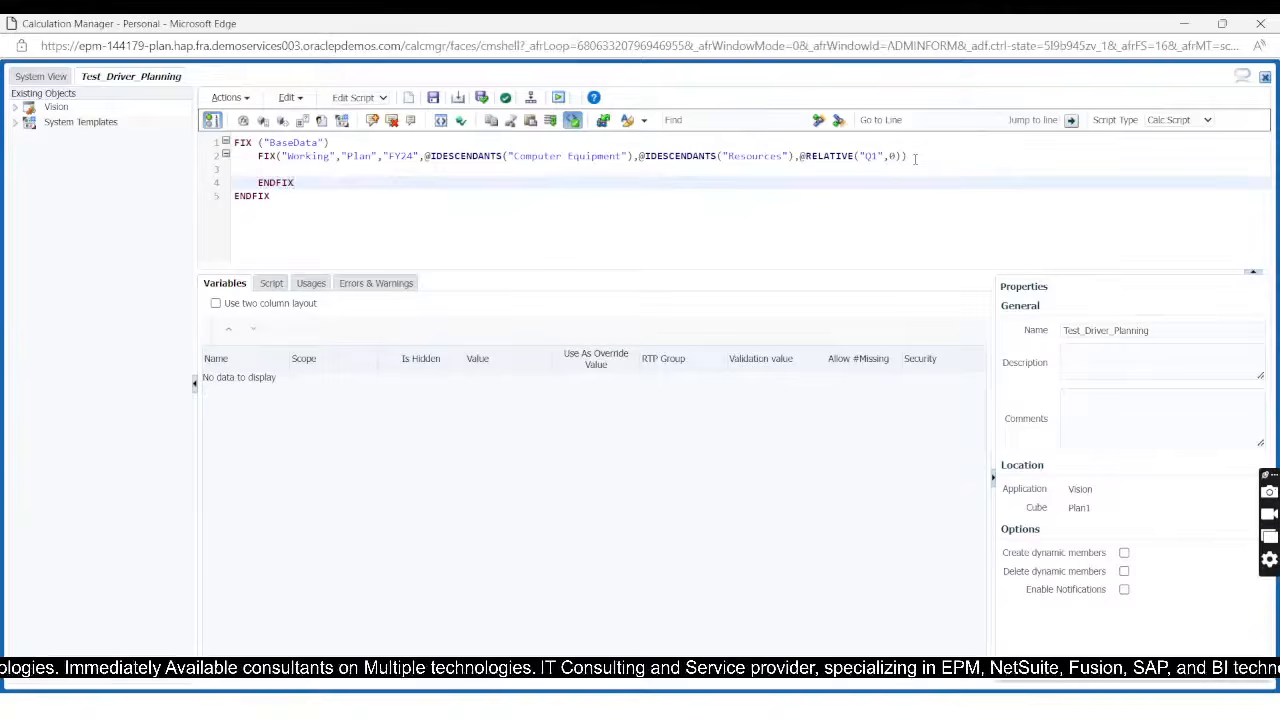
key("Up")
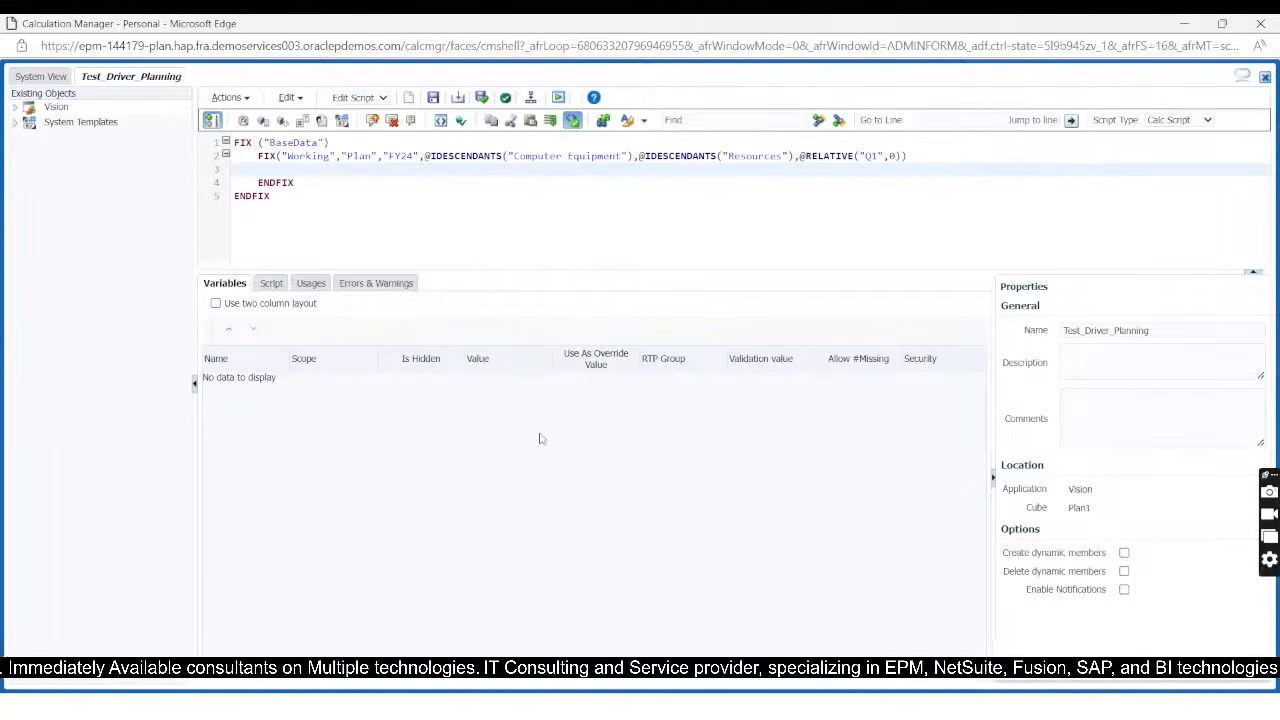
Step: Check the account formulas in the Driver_based_sale_planning workbook in Excel, then return to Calculation Manager
key("alt+Tab")
key("alt+Tab")
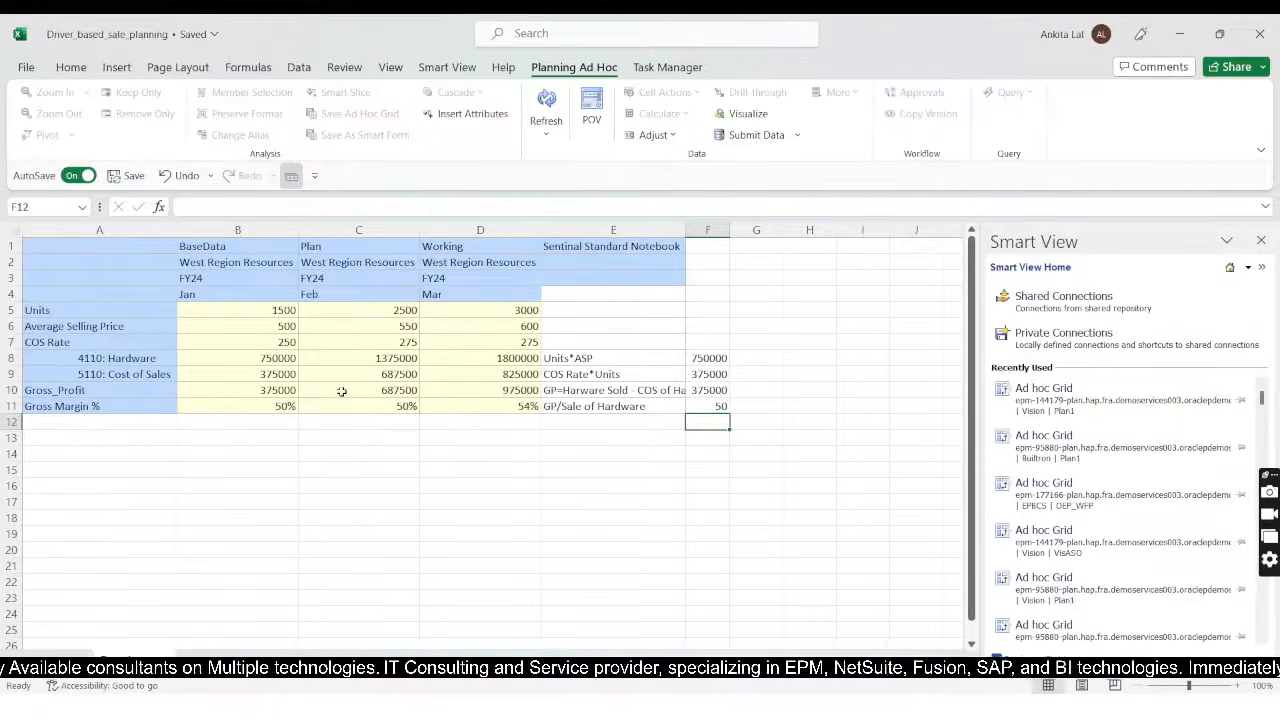
key("alt+Tab")
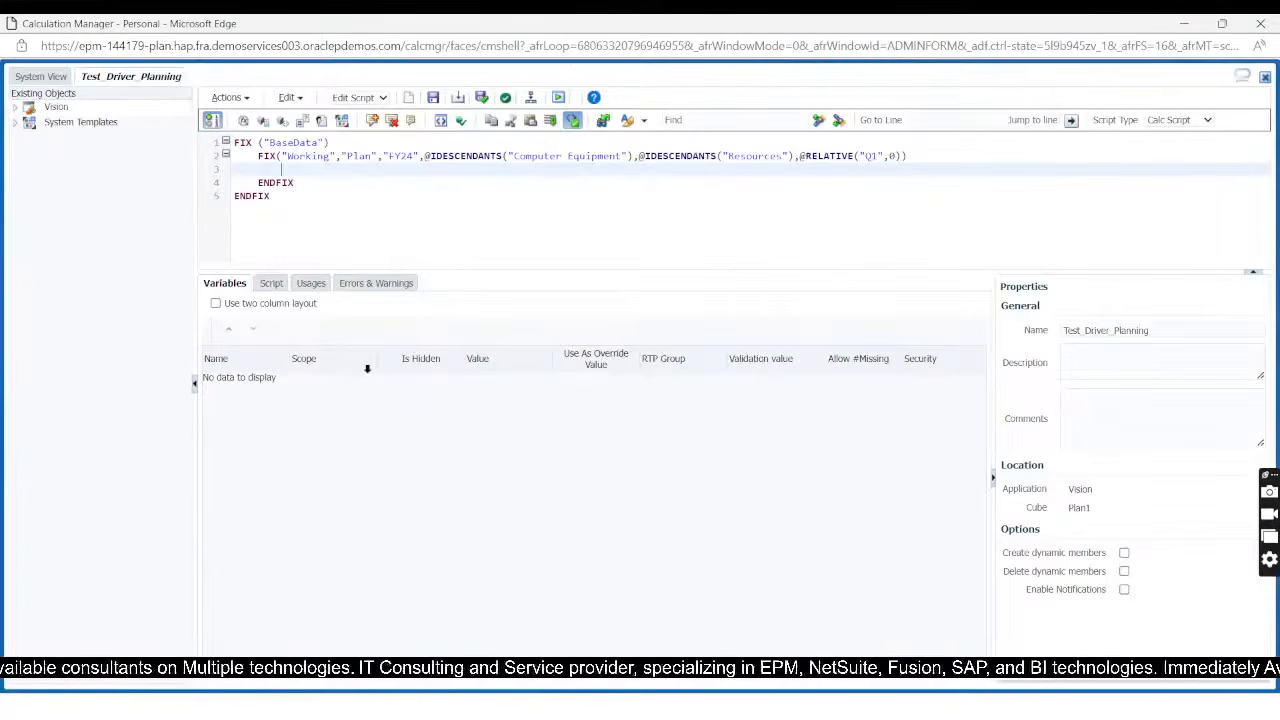
Step: Switch to EPM Cloud Planning, open the Account dimension and expand AllA through NI, 0001, 0002 and GP to the children of 4001
key("alt+Tab")
key("alt+Tab")
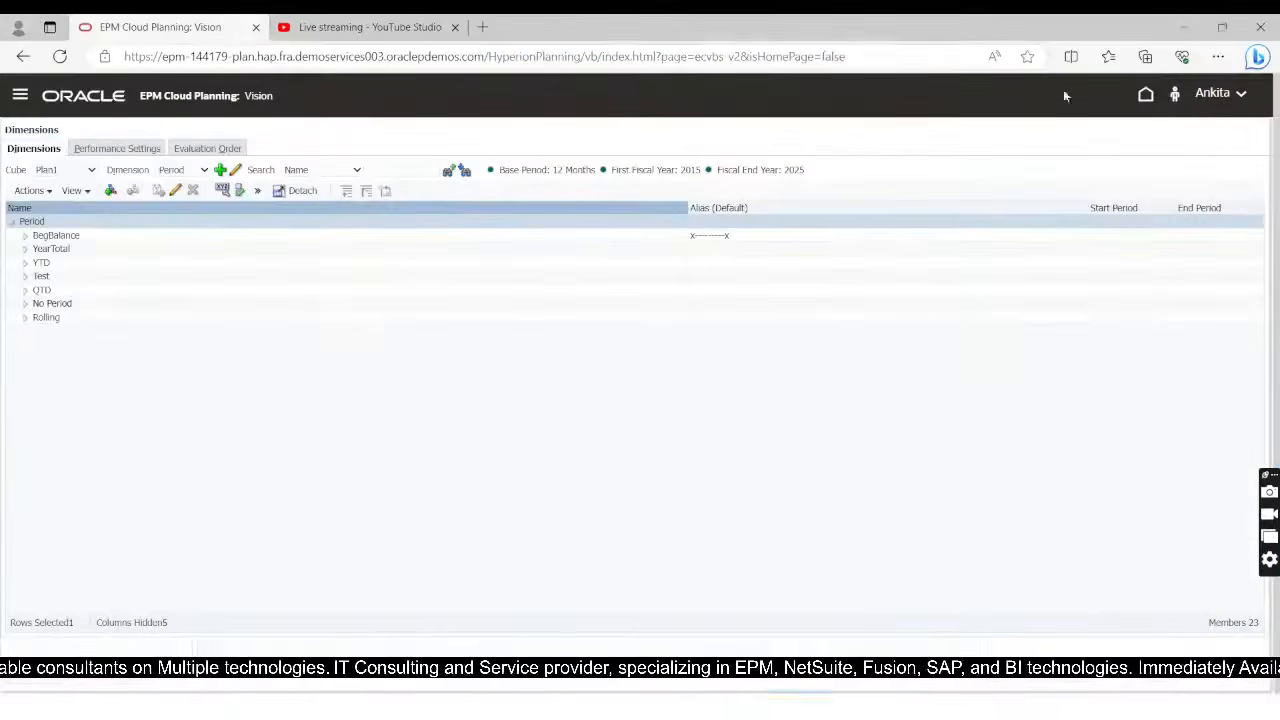
left_click(185, 170)
left_click(175, 187)
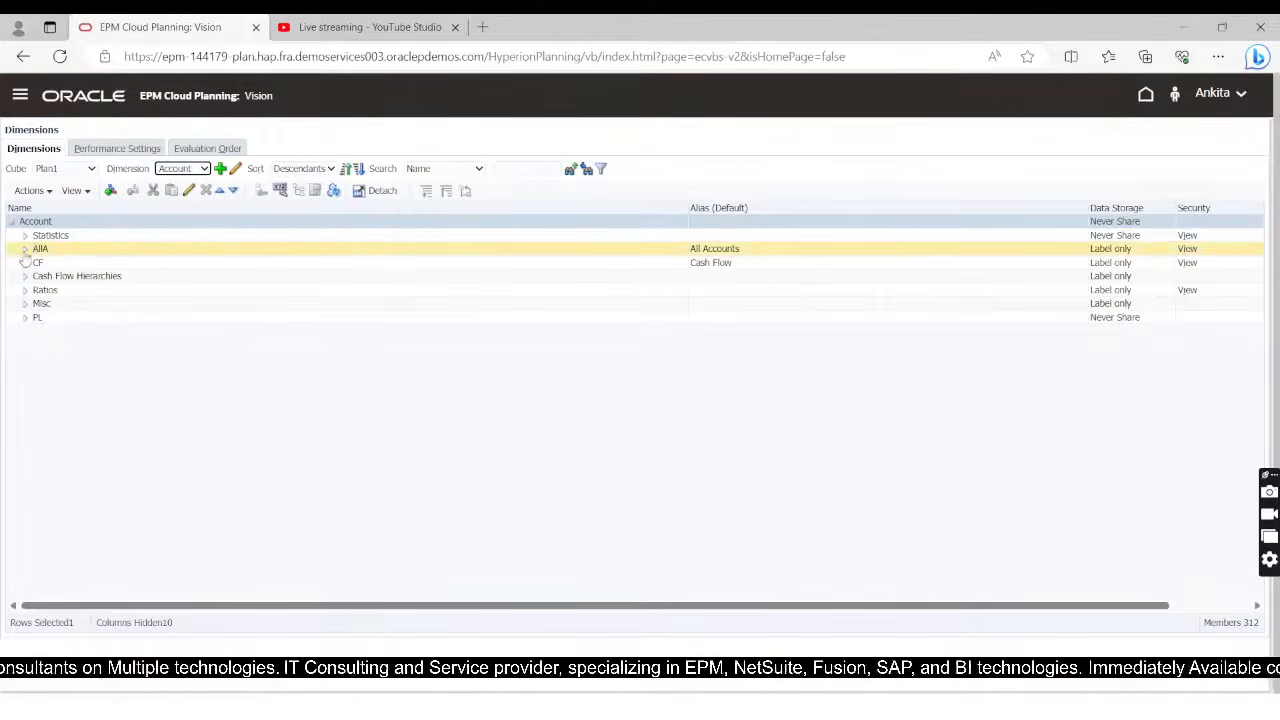
left_click(25, 248)
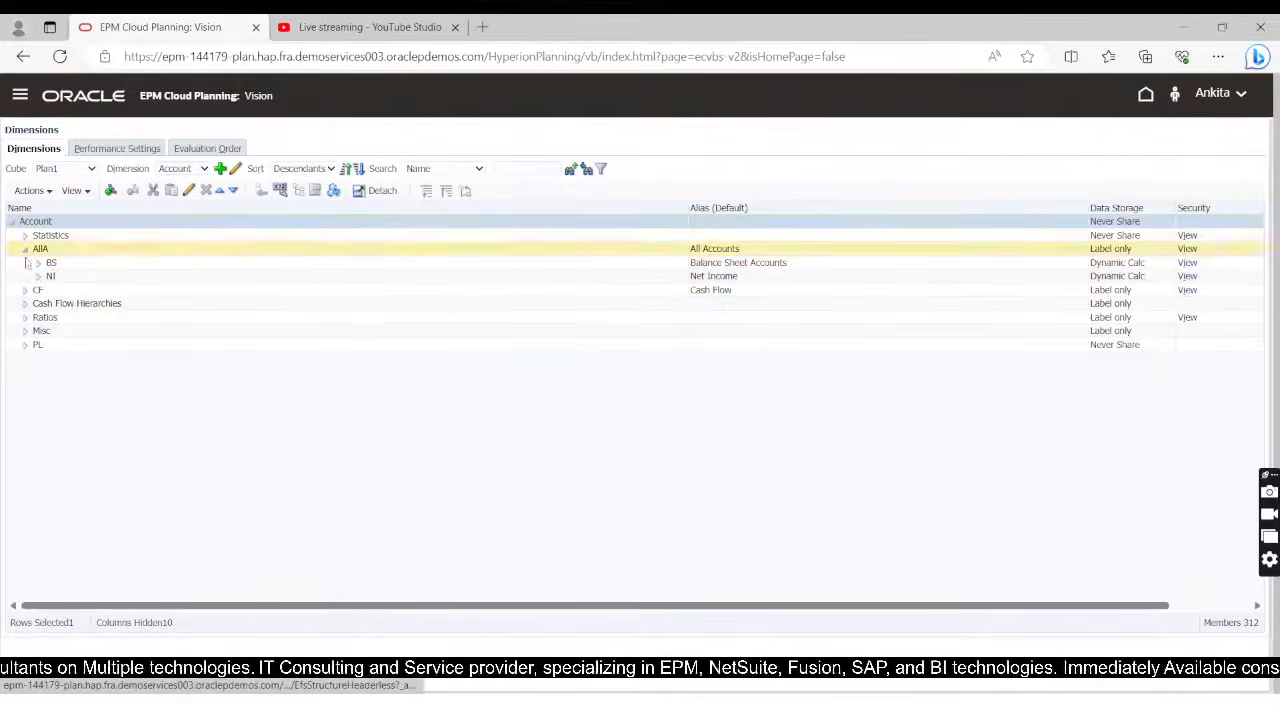
left_click(45, 276)
left_click(38, 277)
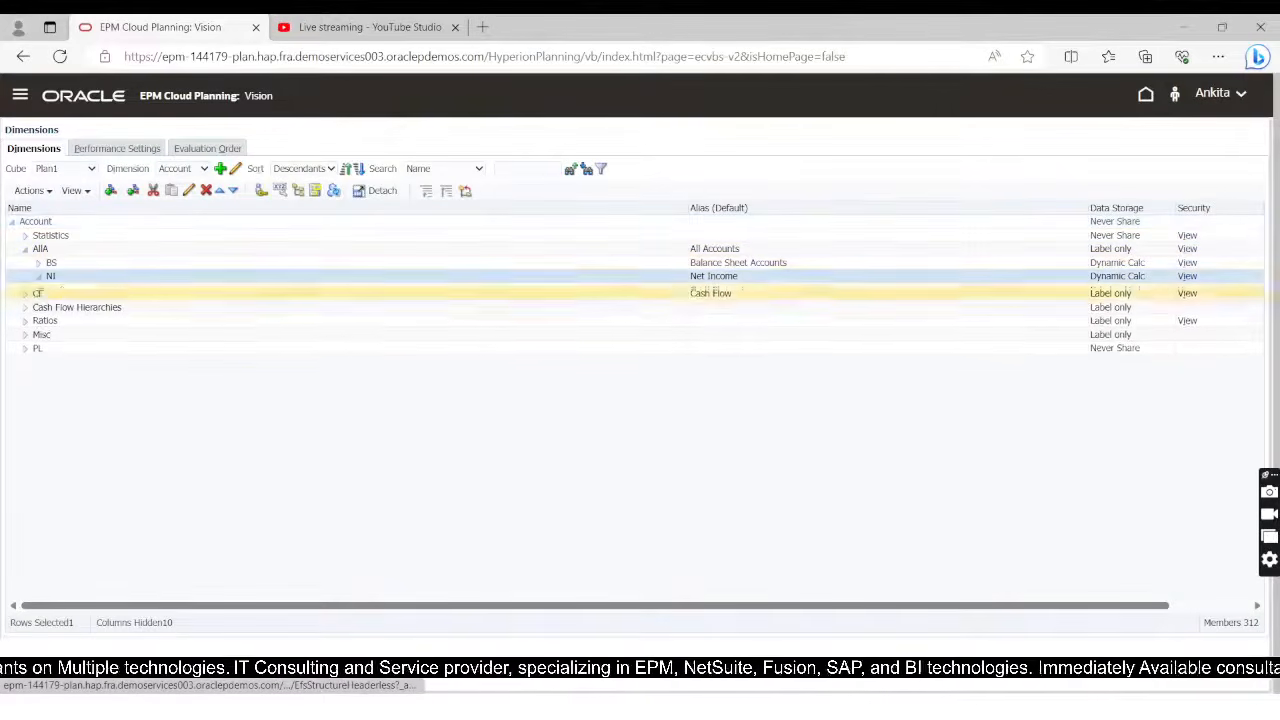
left_click(51, 290)
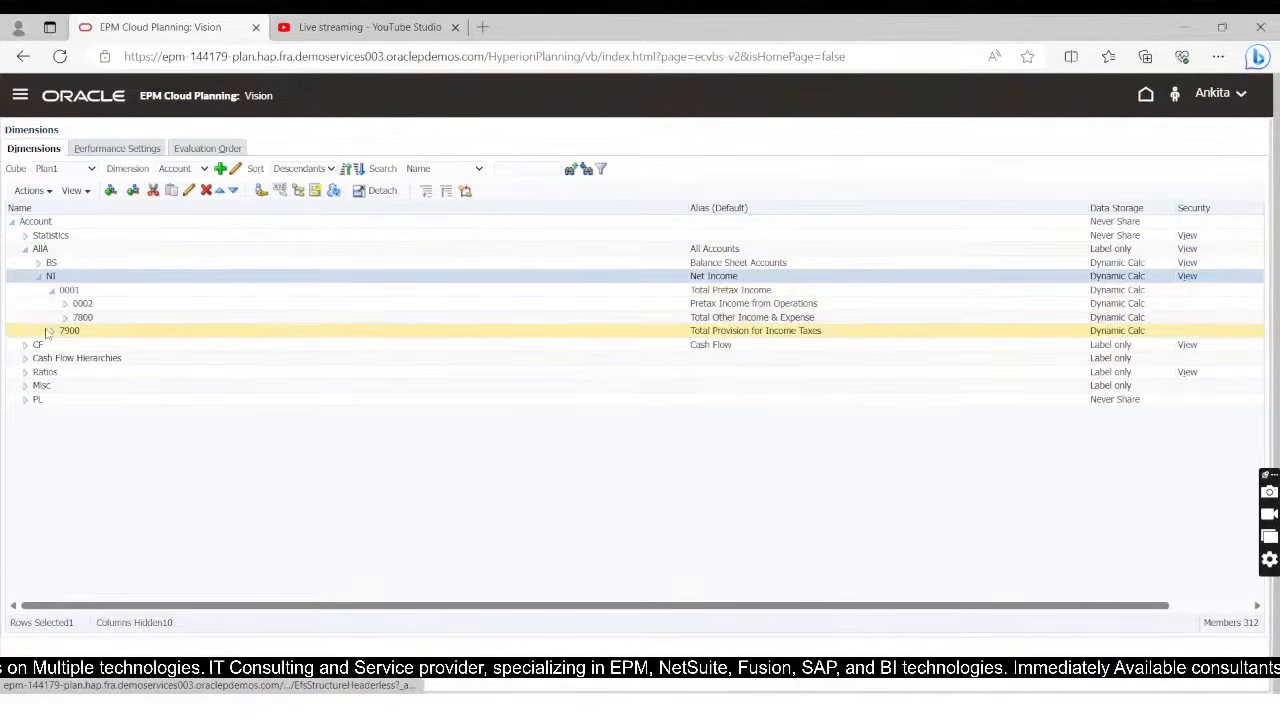
left_click(65, 303)
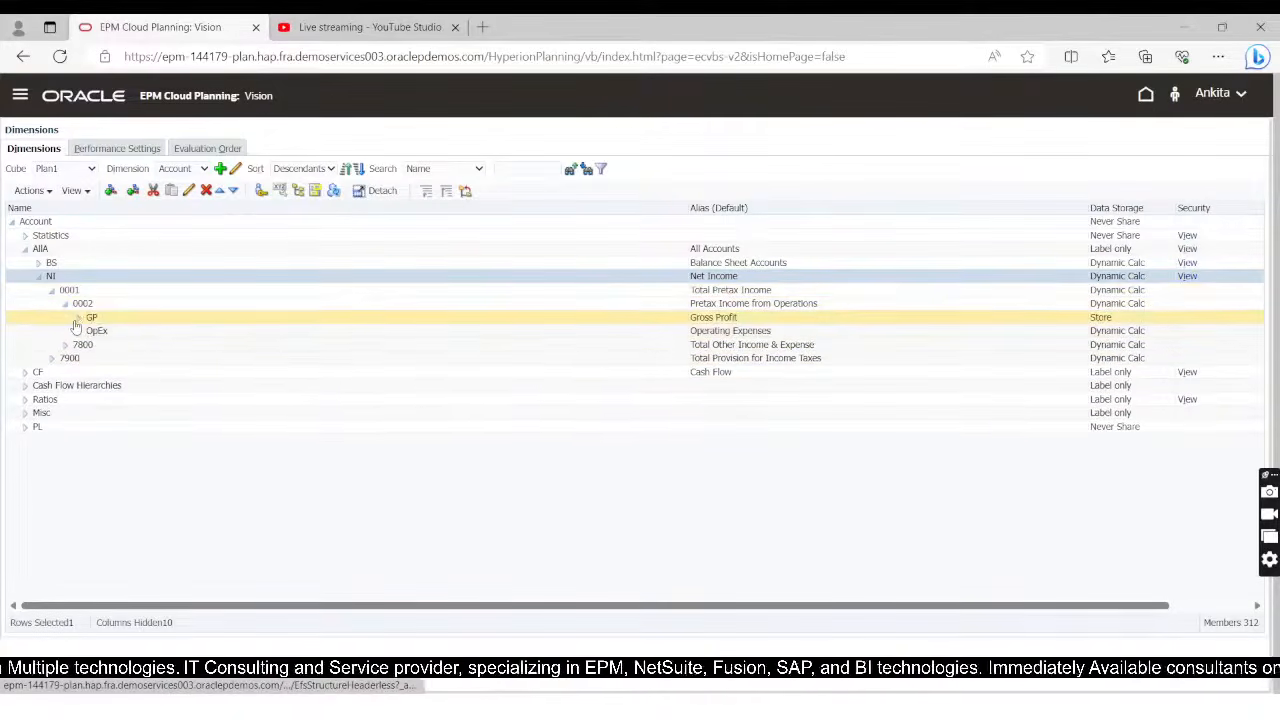
left_click(77, 317)
left_click(91, 331)
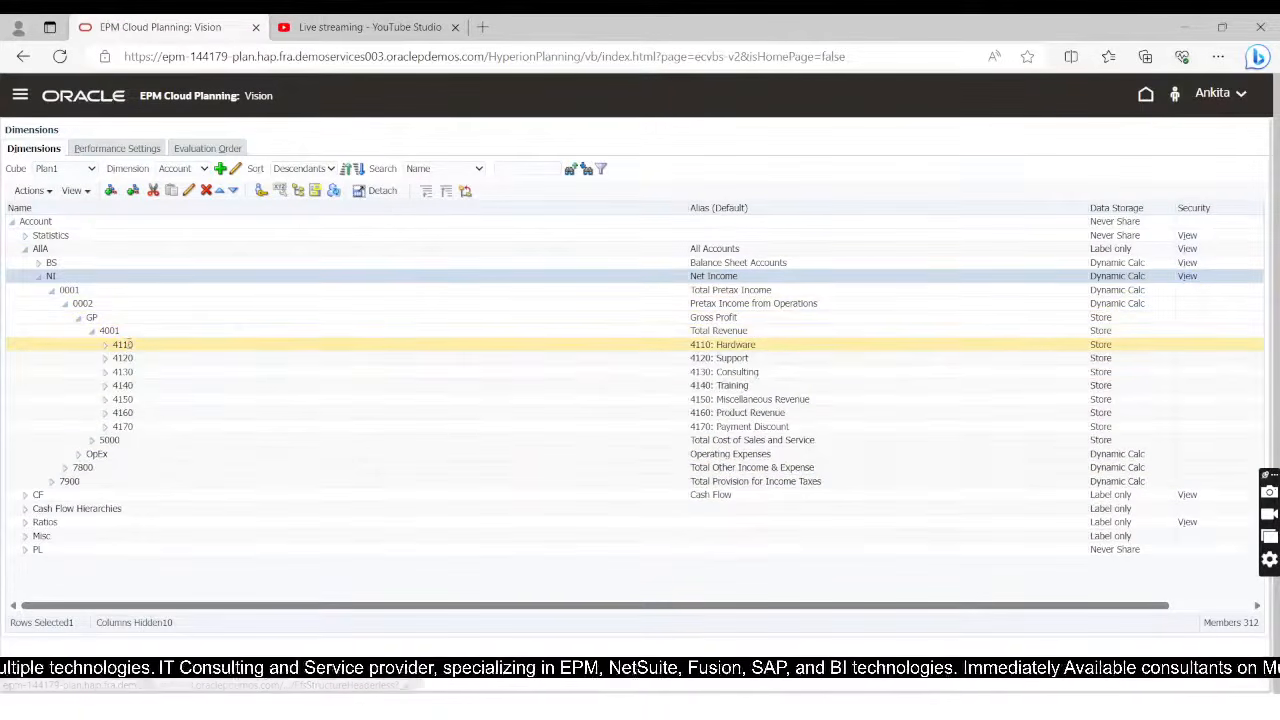
Step: Copy the alias 4110: Hardware of account 4110 into the body of the nested FIX in Calculation Manager as a quoted member name
left_click(110, 345)
double_click(720, 344)
key("ctrl+c")
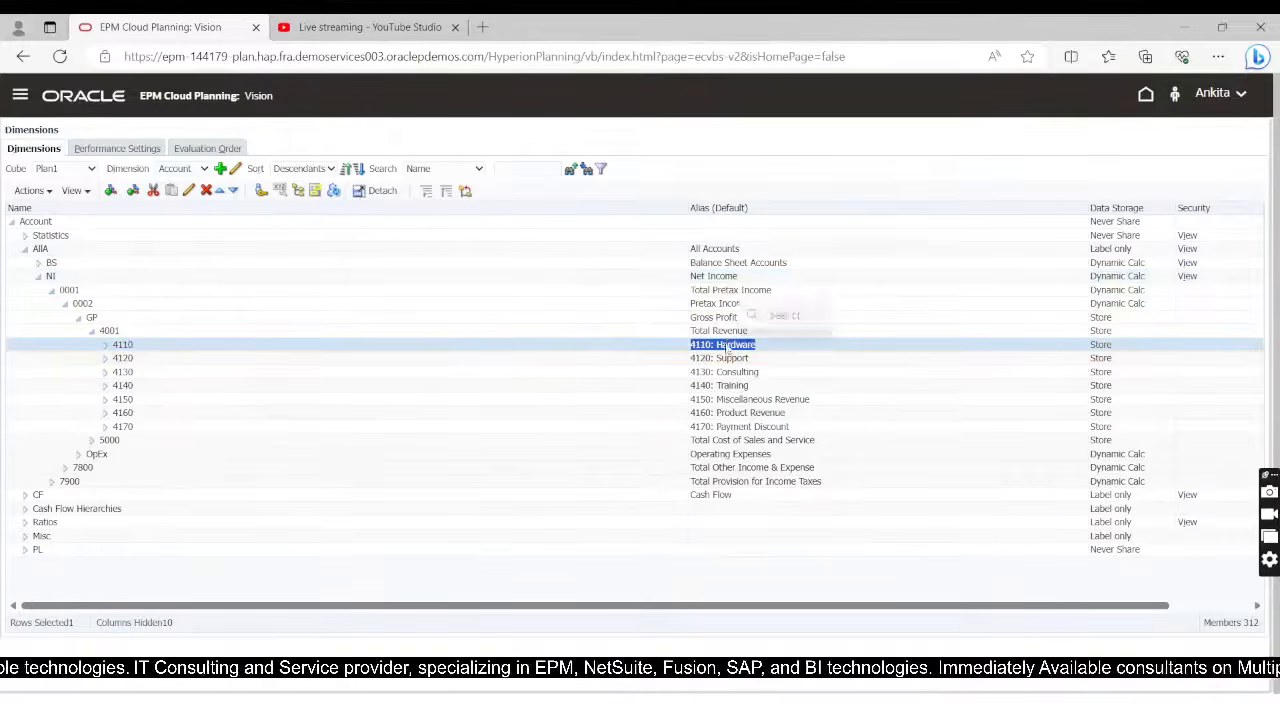
key("alt+Tab")
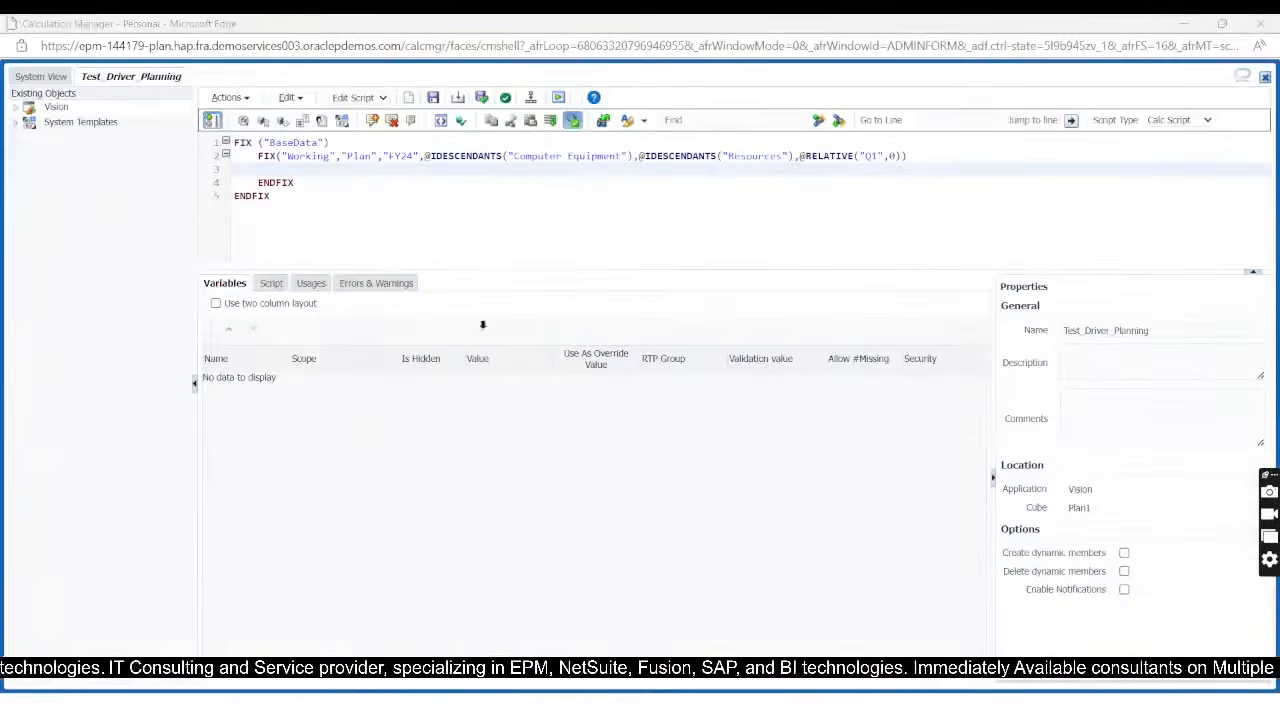
type("\"")
key("ctrl+v")
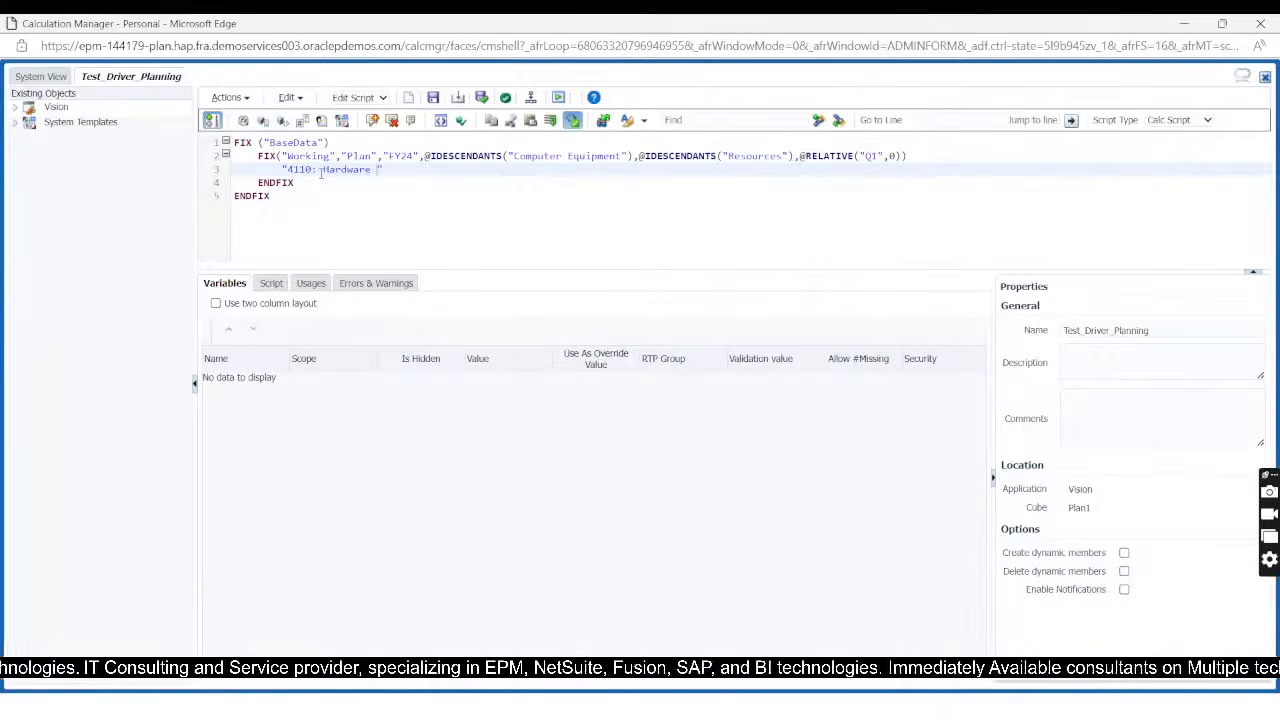
type("\"")
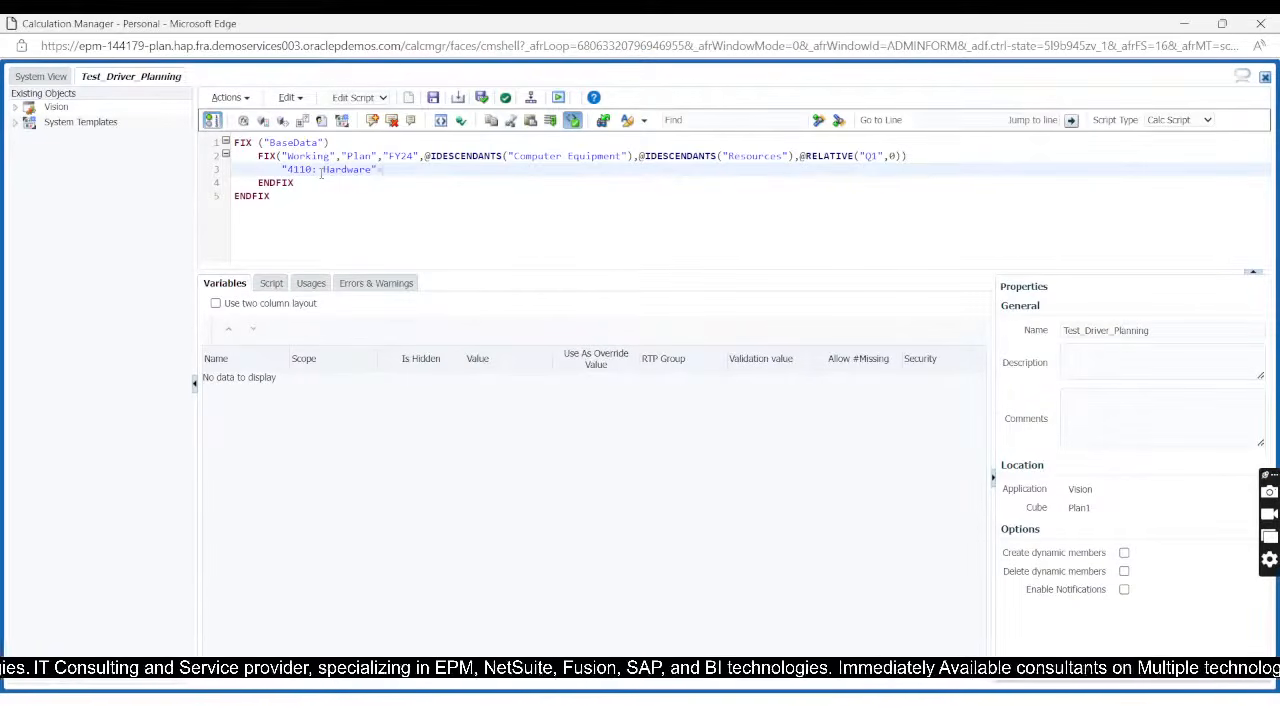
type(" Unit")
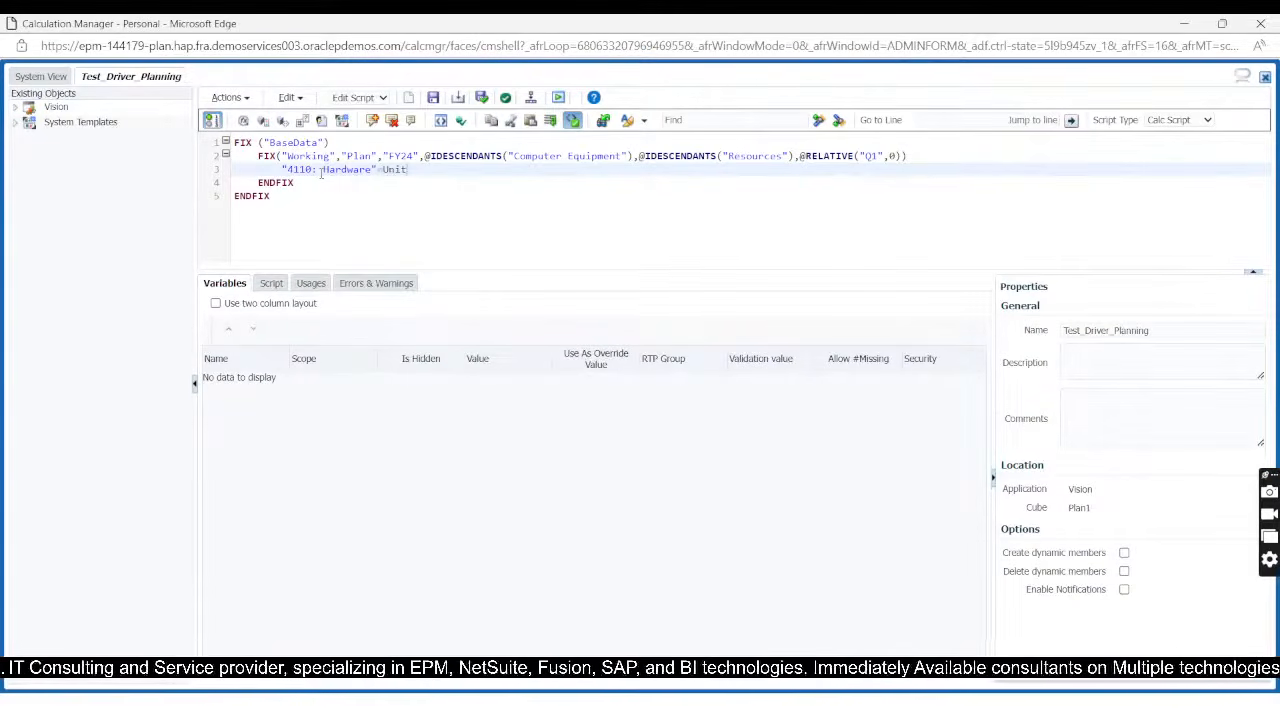
type("s*")
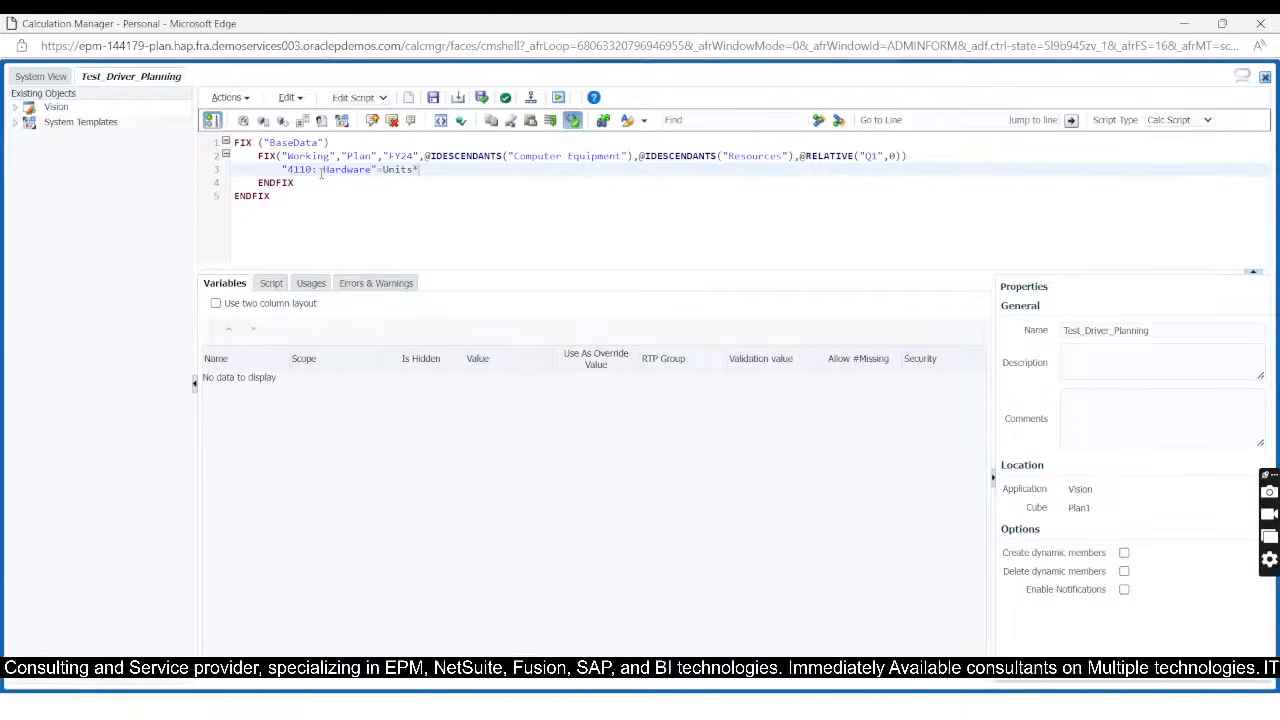
type("A")
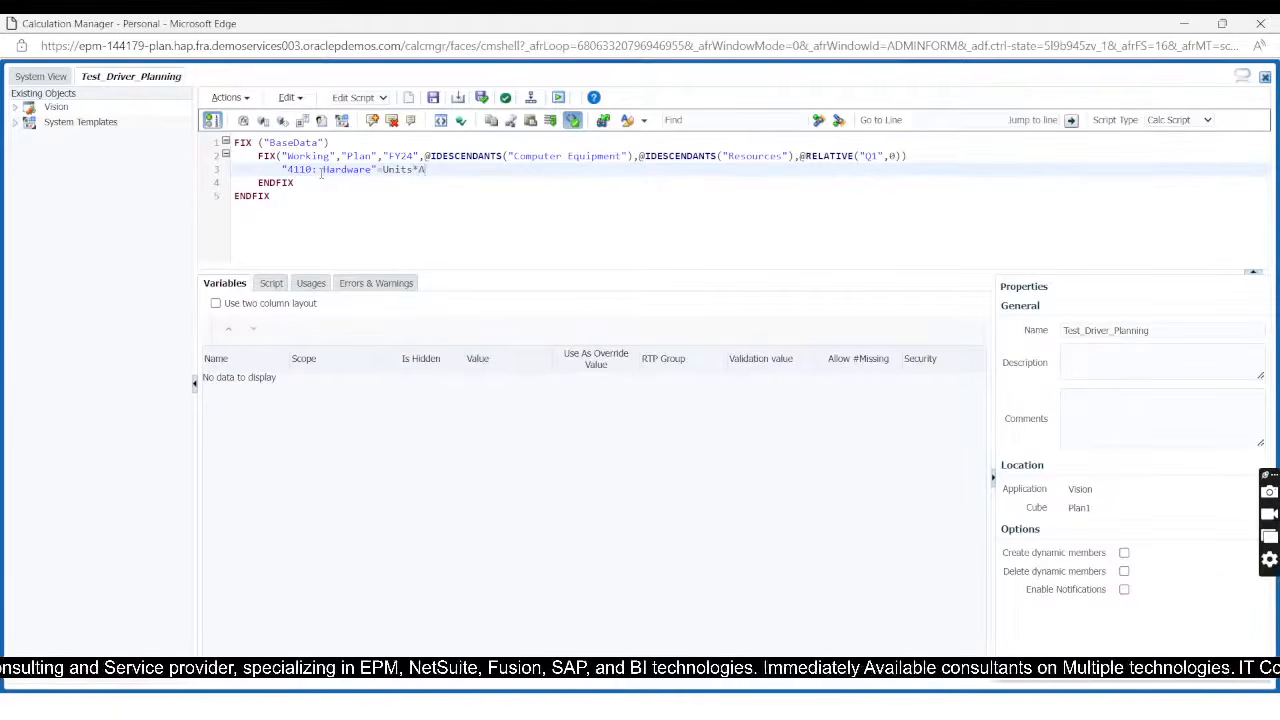
type("ver")
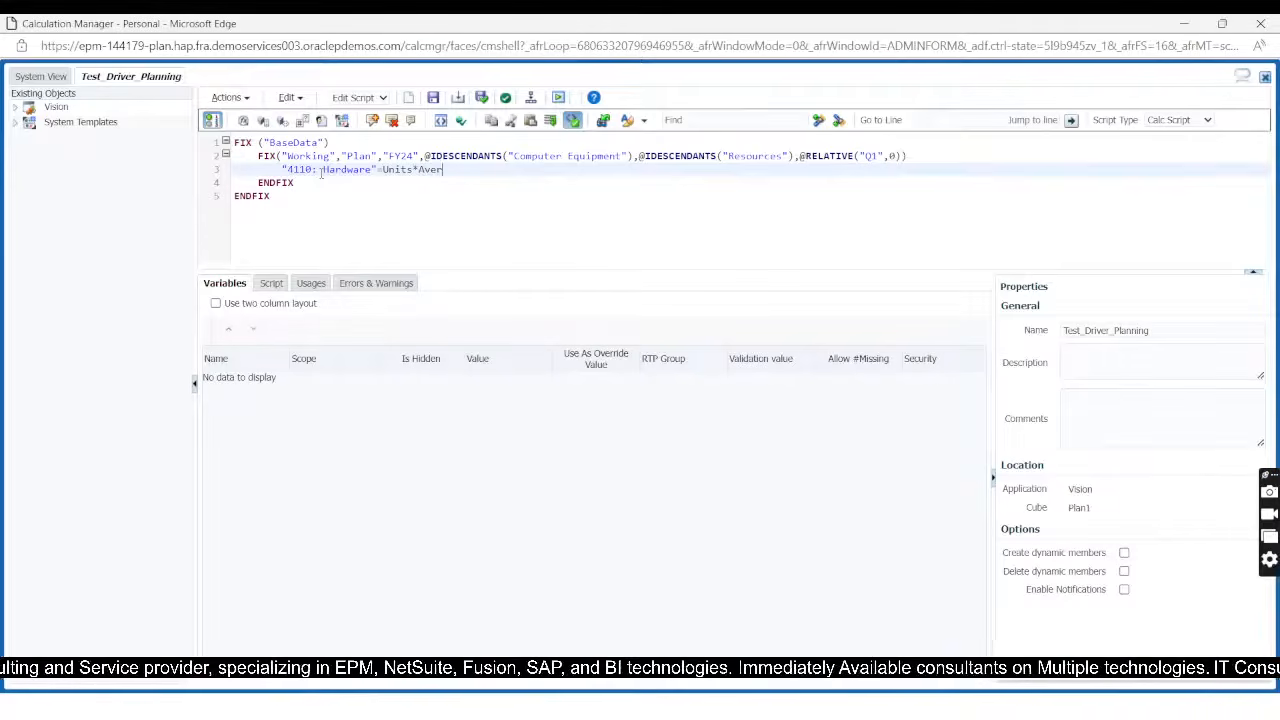
type("age")
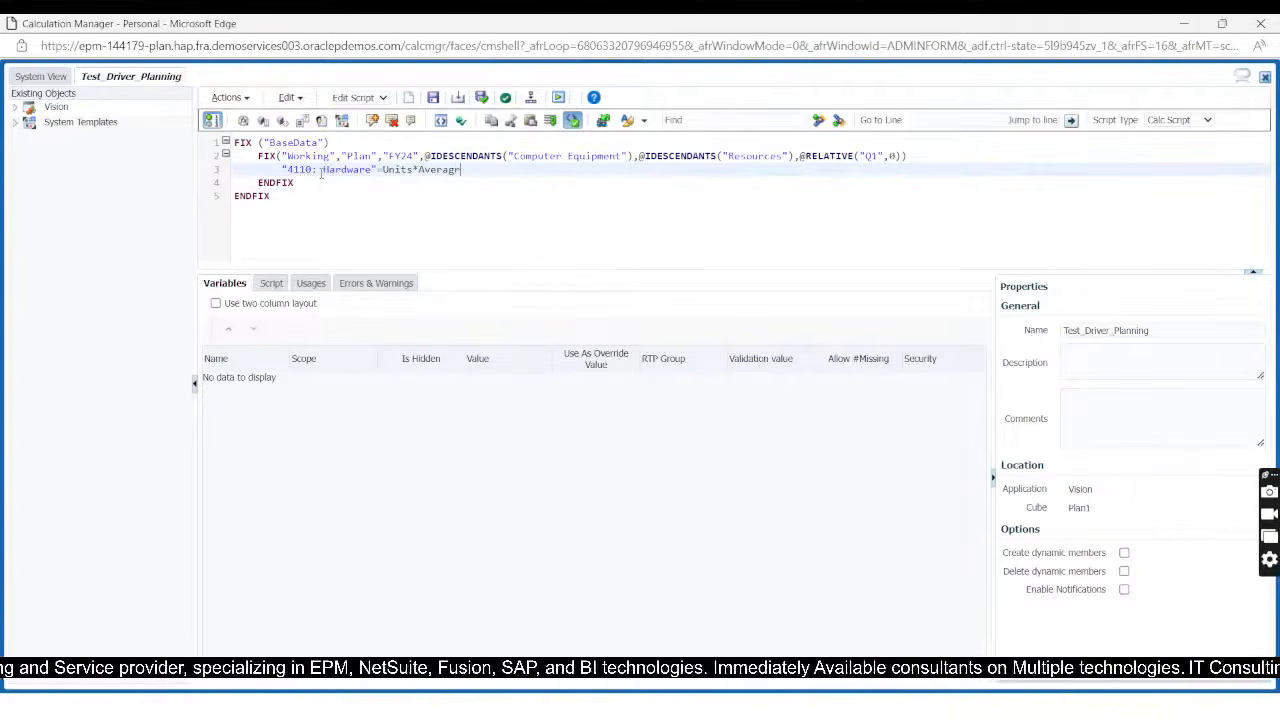
Step: Set 4110: Hardware equal to Units*Average Selling Price in the nested FIX body
key("BackSpace")
key("BackSpace")
type("ge ")
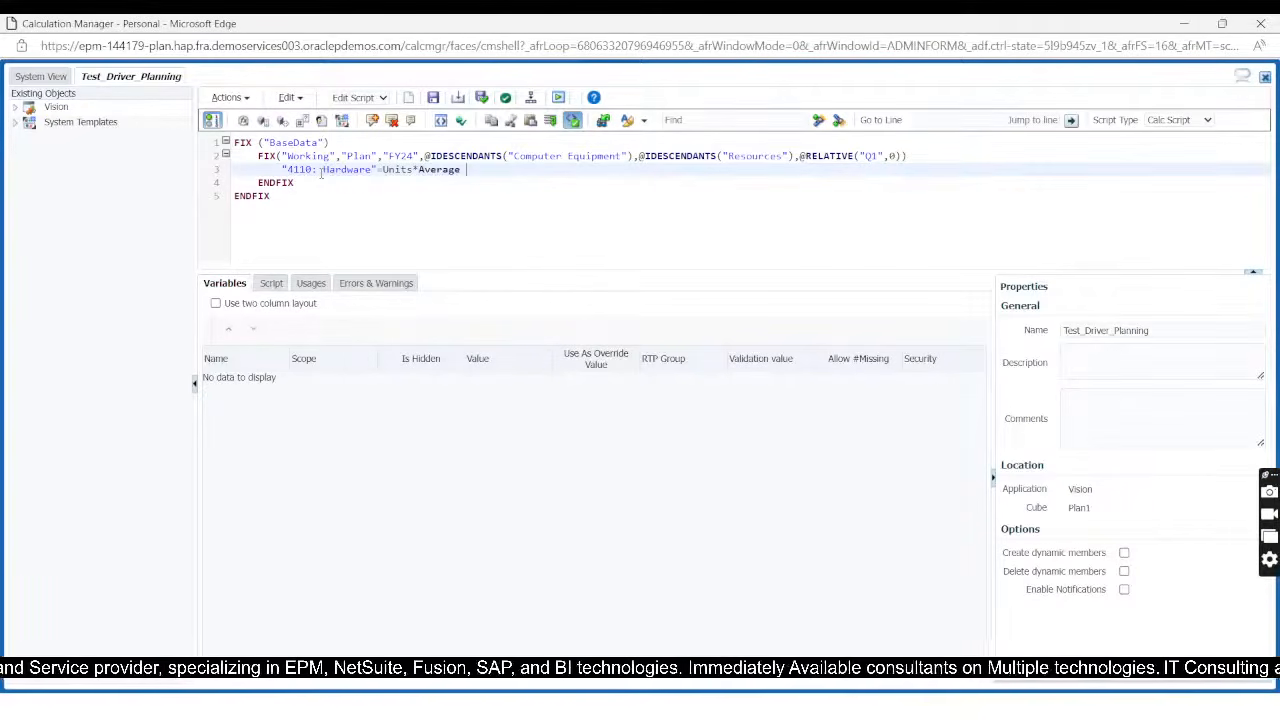
type("S")
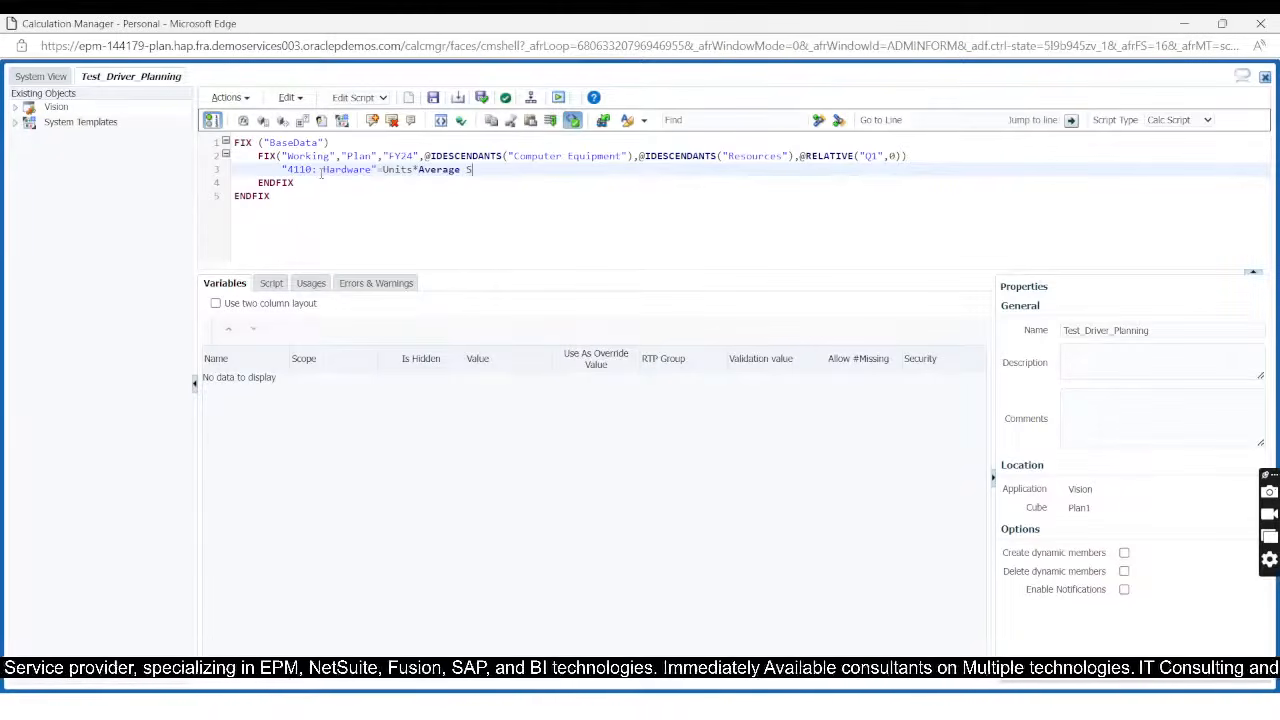
type("elling Price")
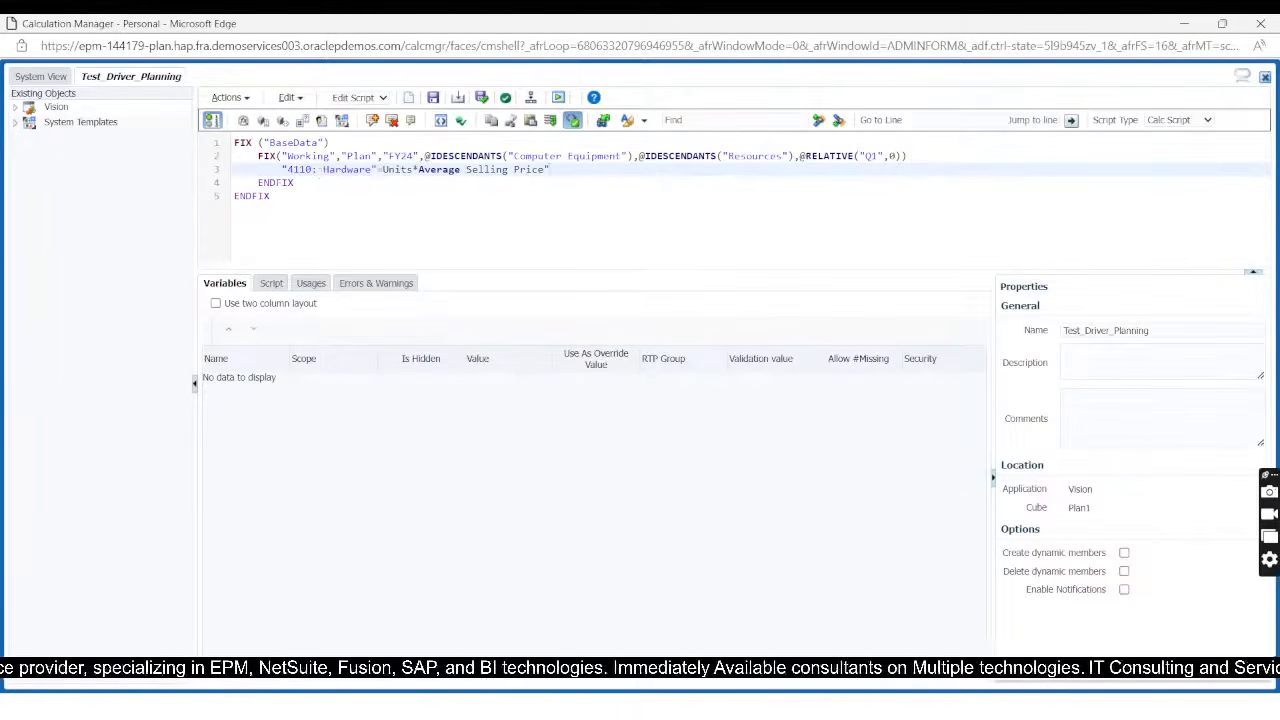
Step: Enclose Average Selling Price in double quotes, end the 4110: Hardware formula with a semicolon and add an empty line below it
left_click(421, 170)
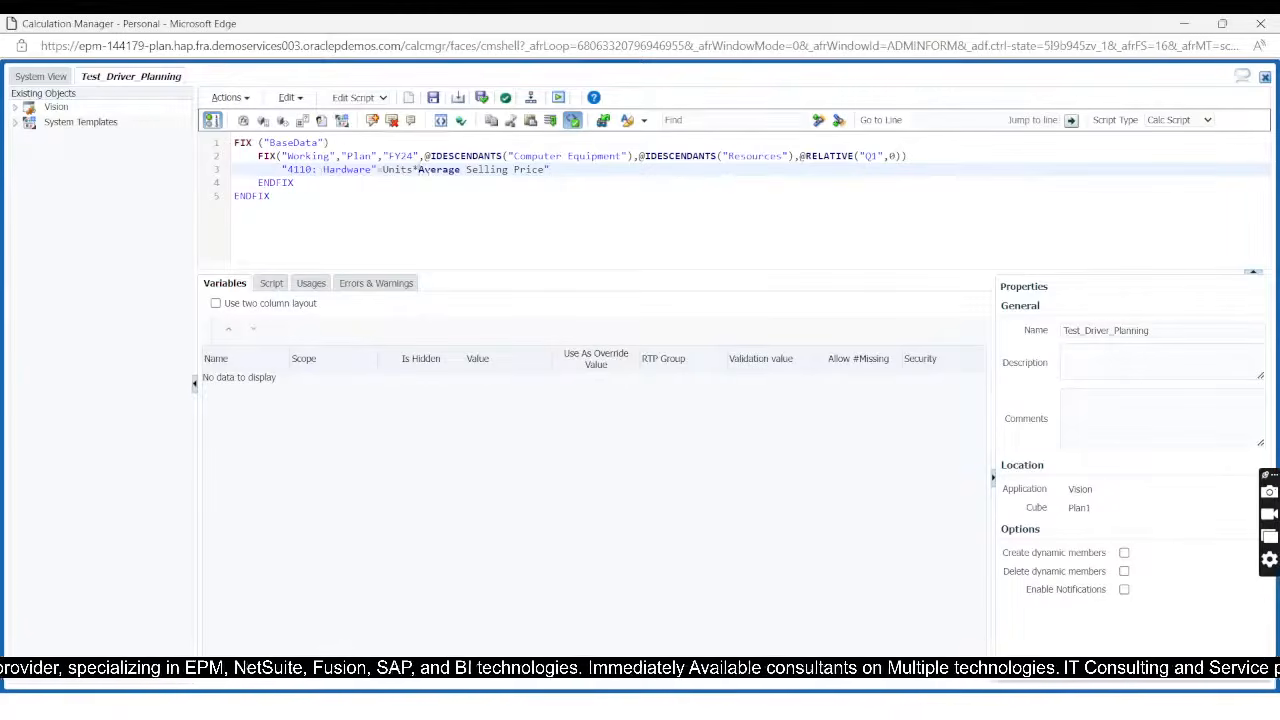
type("\"")
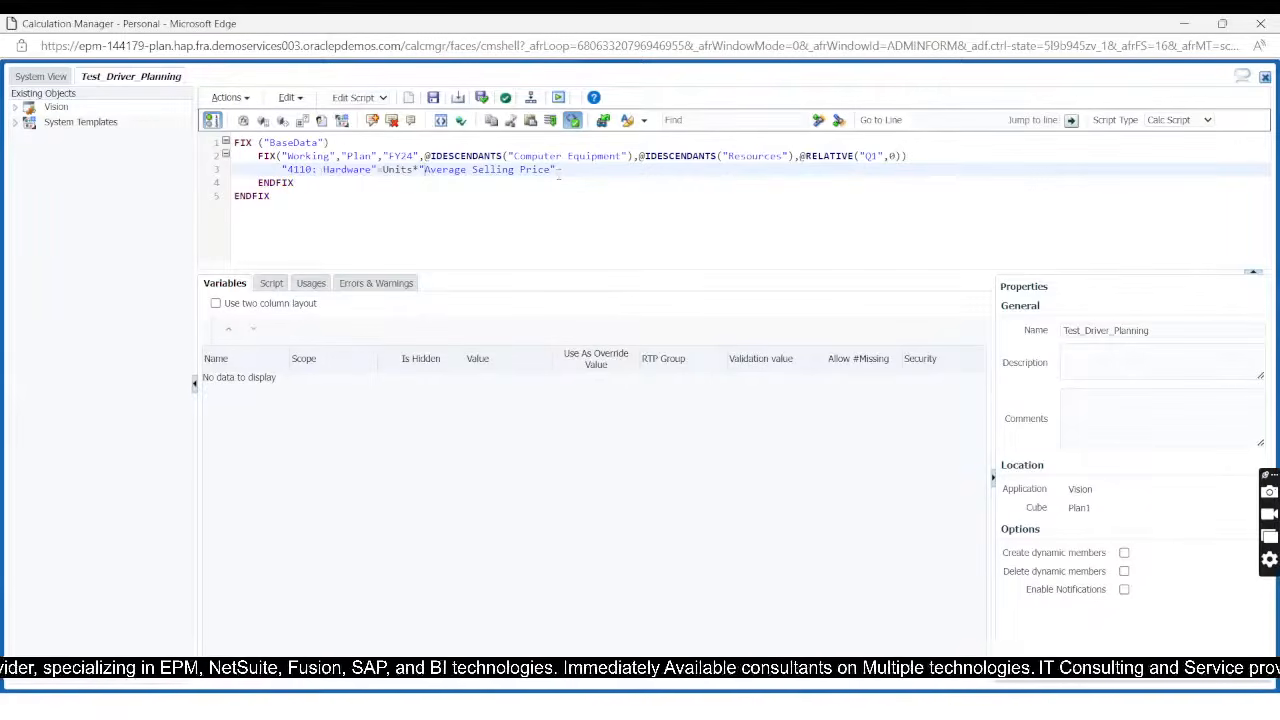
type(";")
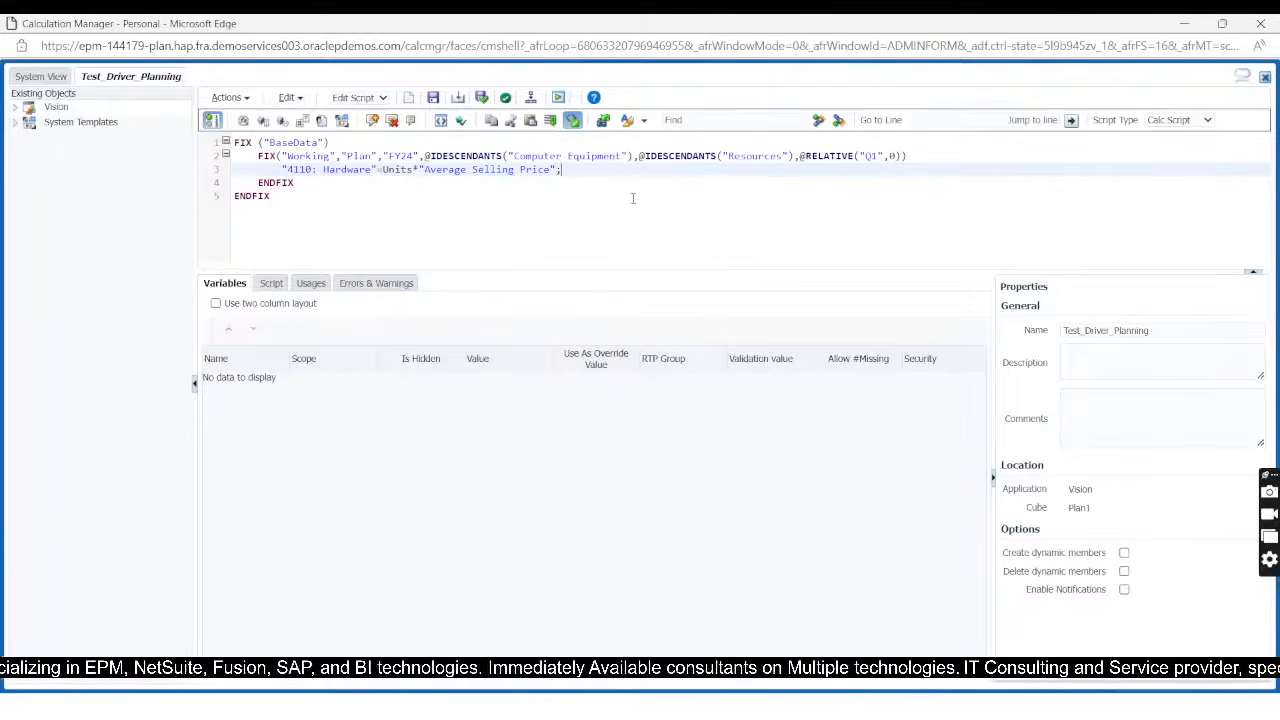
key("Return")
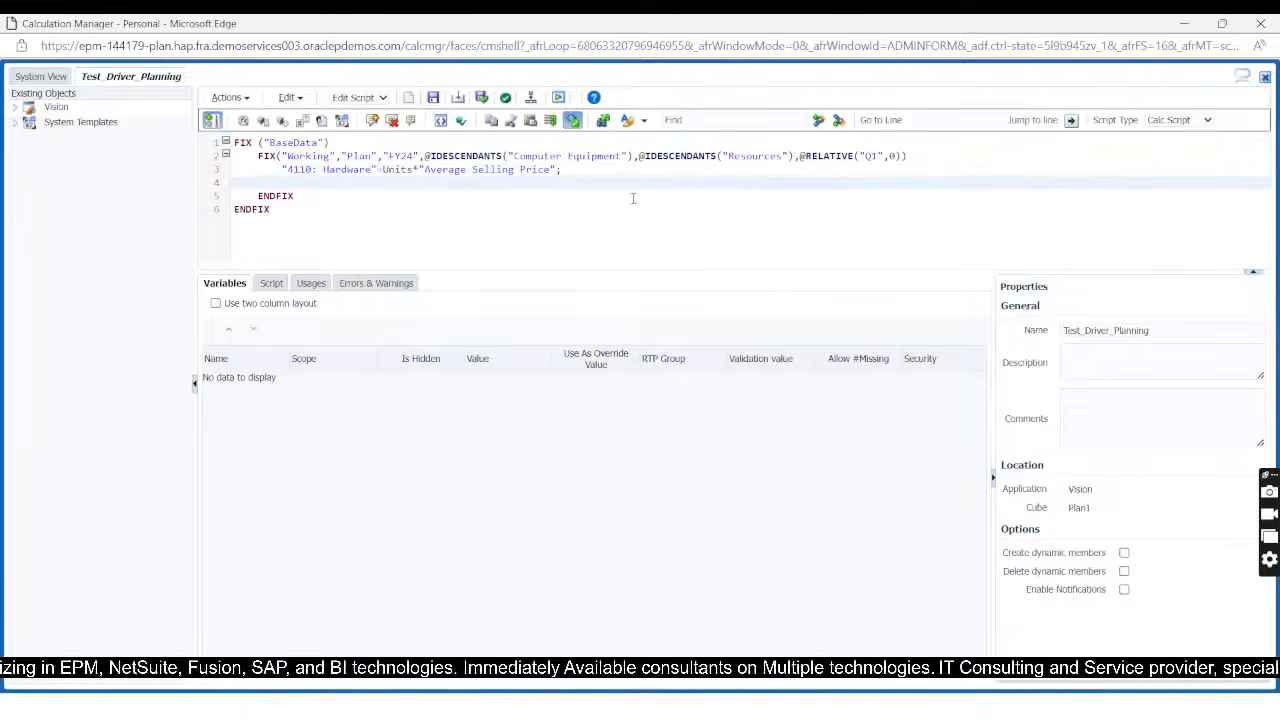
Step: Switch to EPM Cloud Planning and expand Statistics and Revenue Driver Assumptions in the Account dimension to review the driver members
key("alt+Tab")
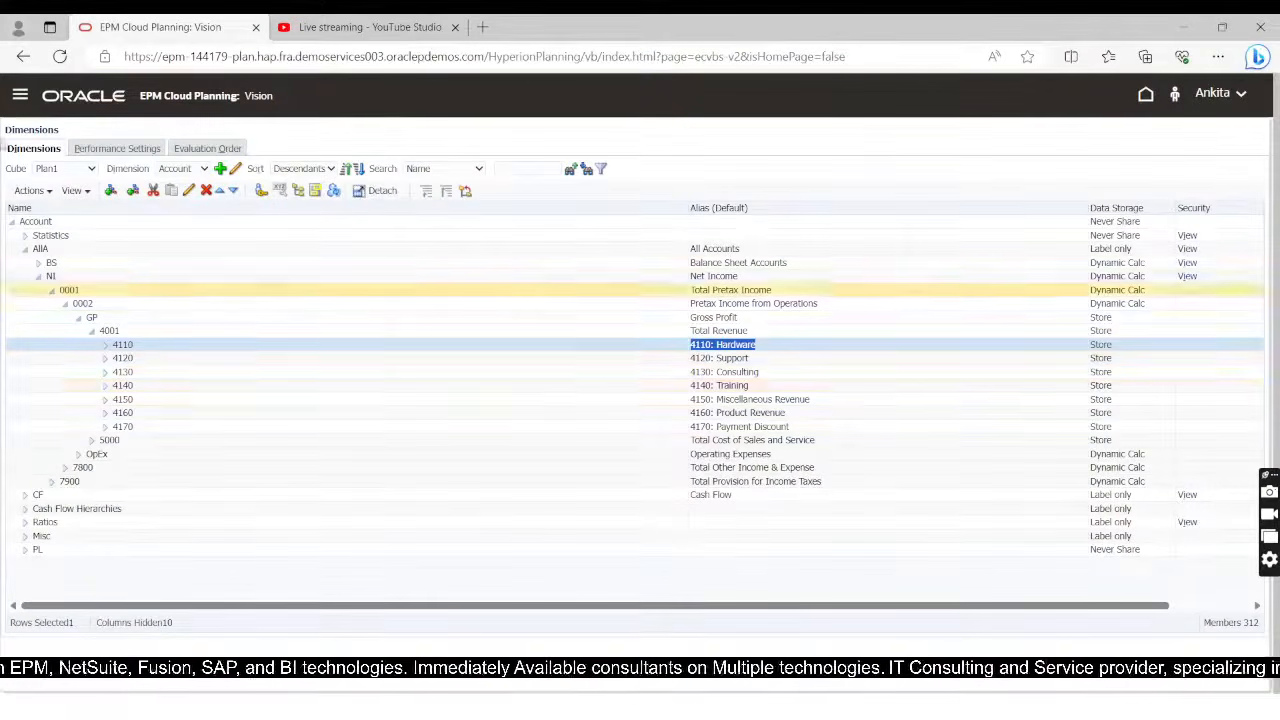
left_click(25, 235)
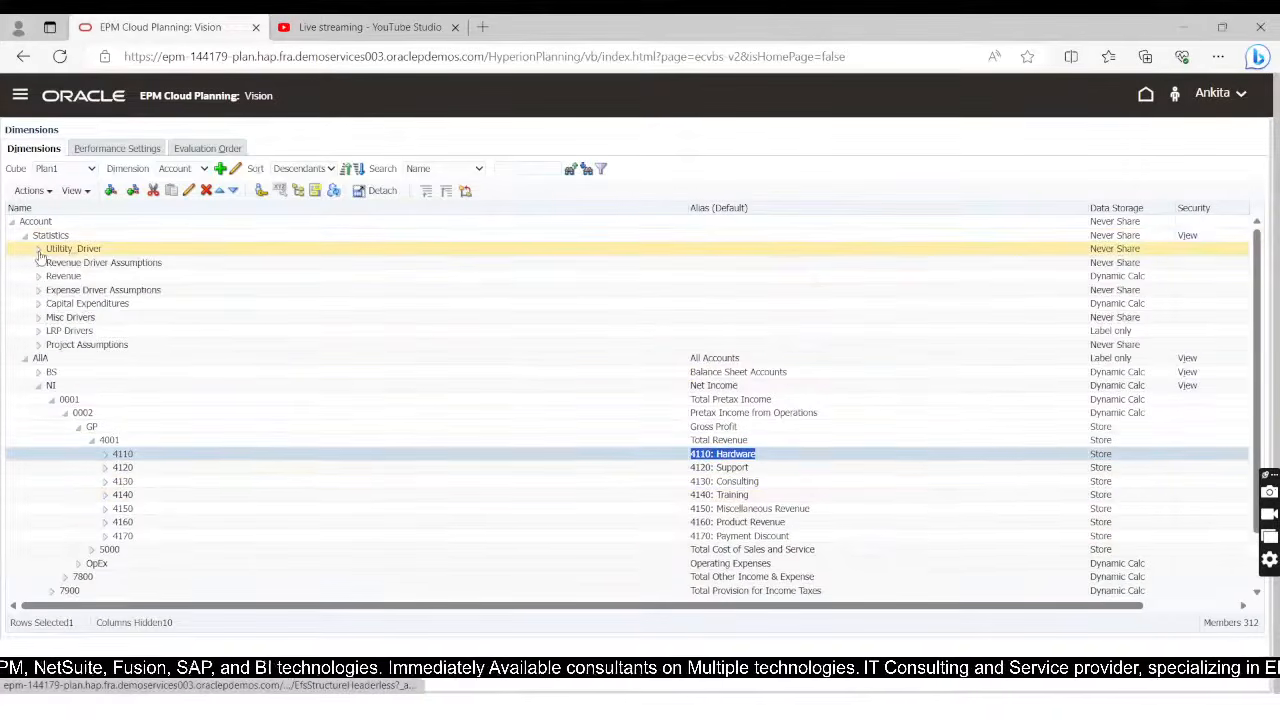
left_click(38, 262)
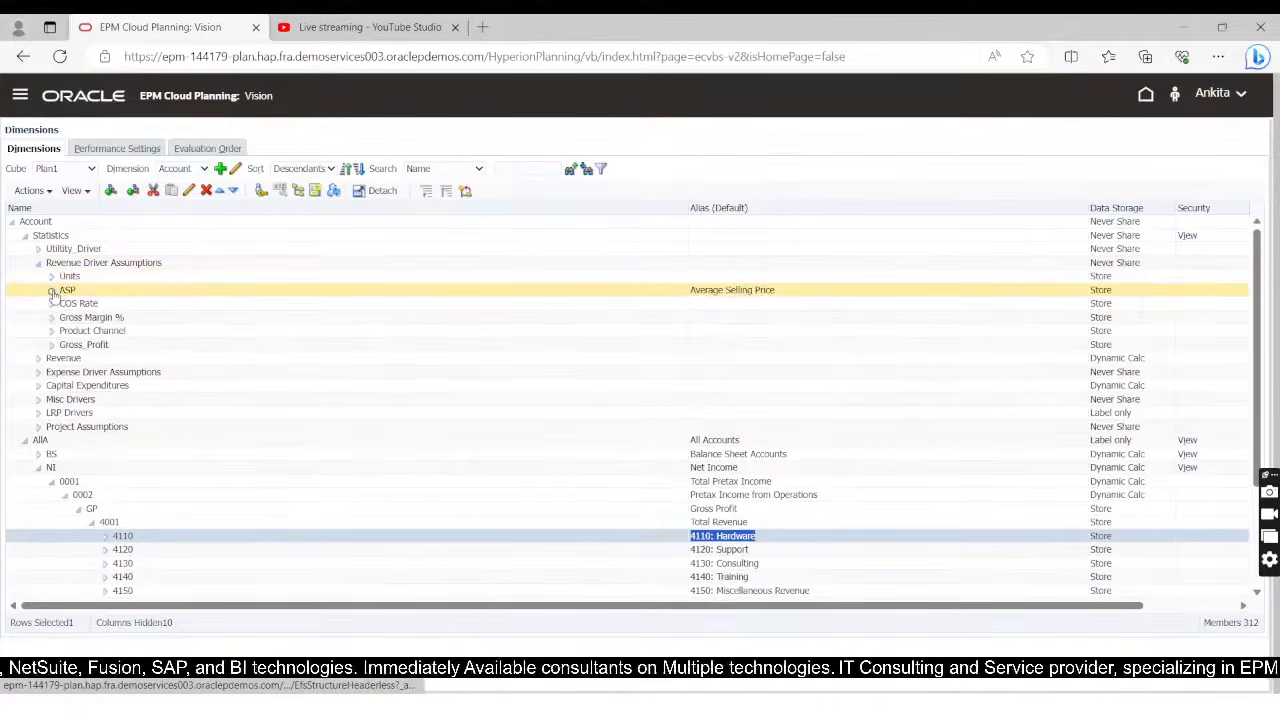
left_click(80, 304)
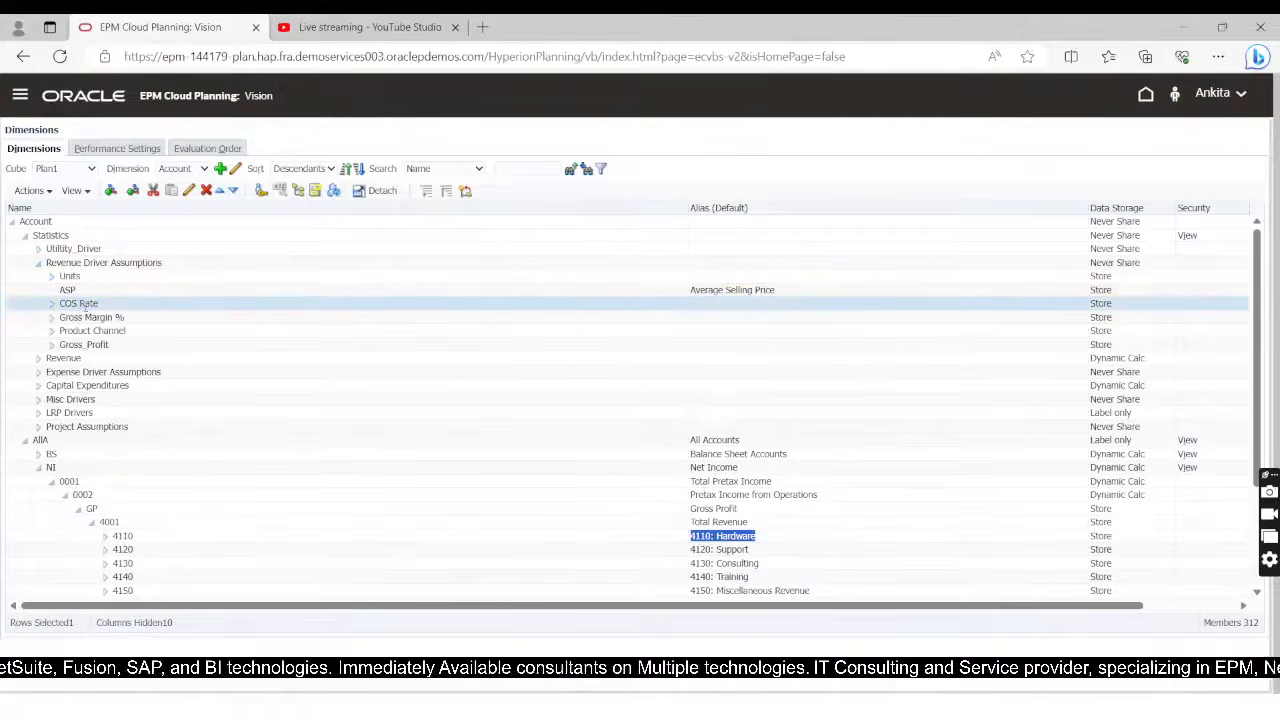
scroll(60, 426, "down", 2)
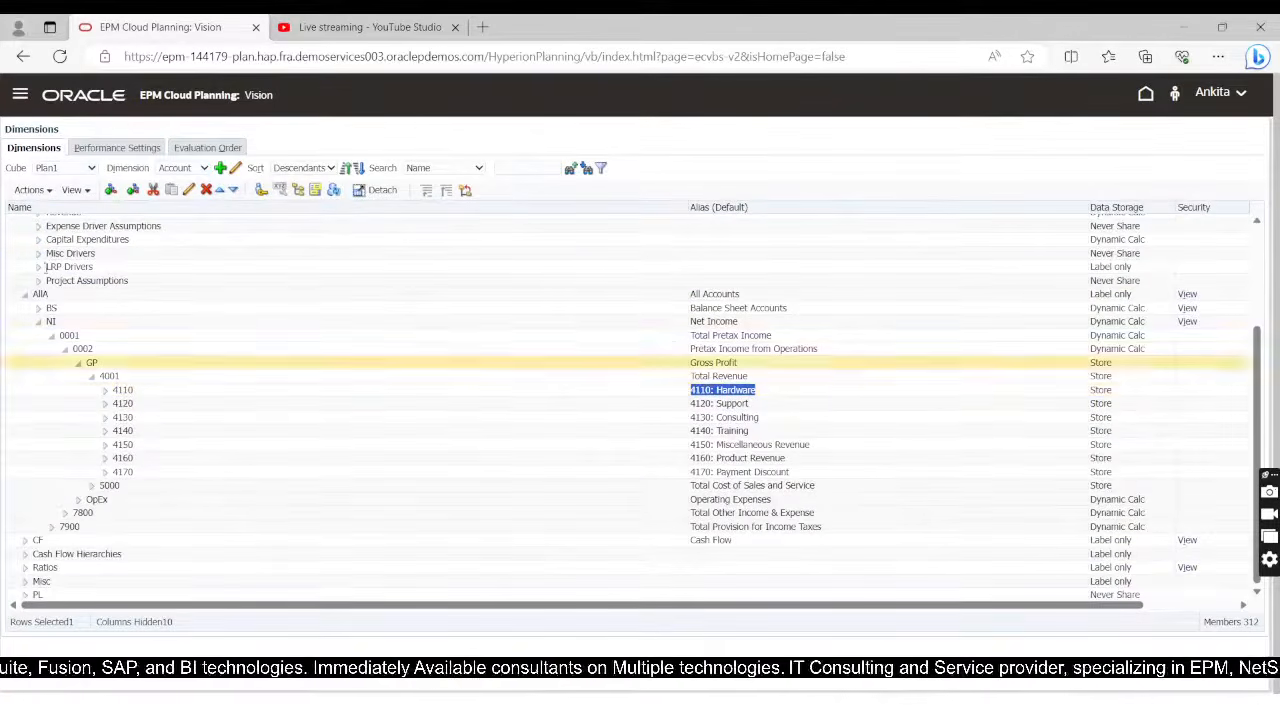
Step: Search the Account dimension by name for member 5110
left_click(520, 168)
type("511")
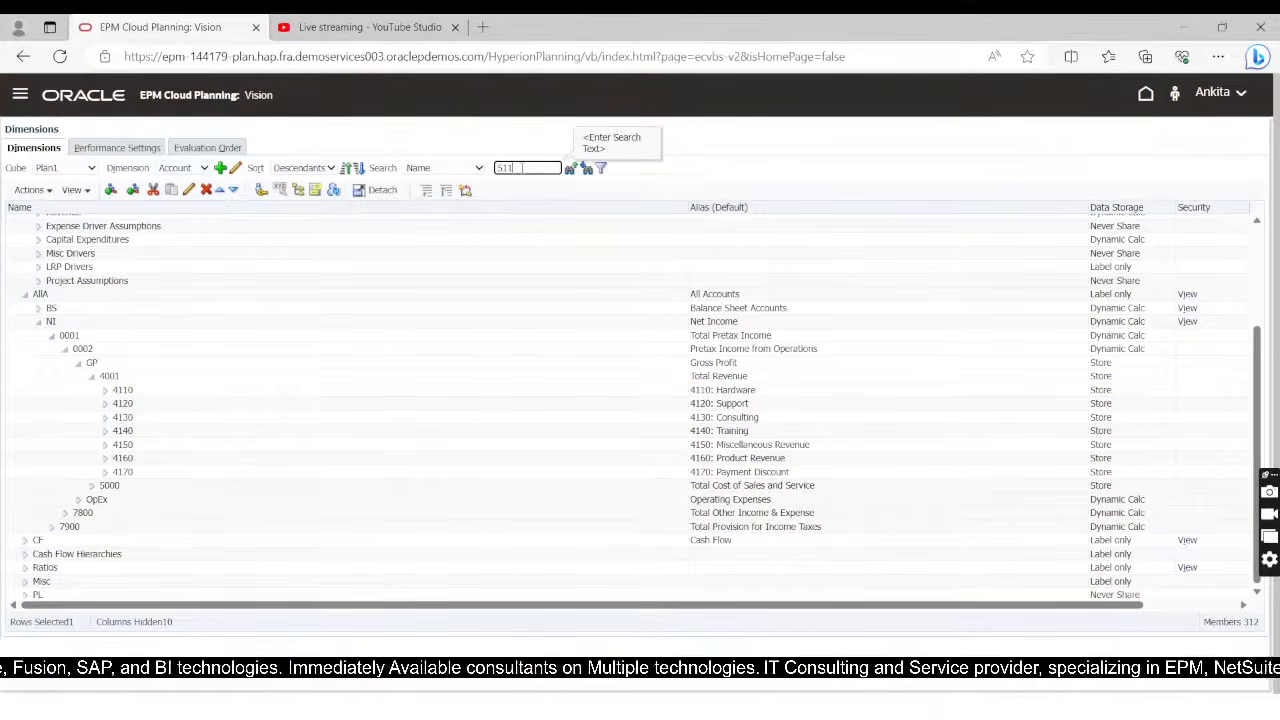
type("0")
left_click(586, 168)
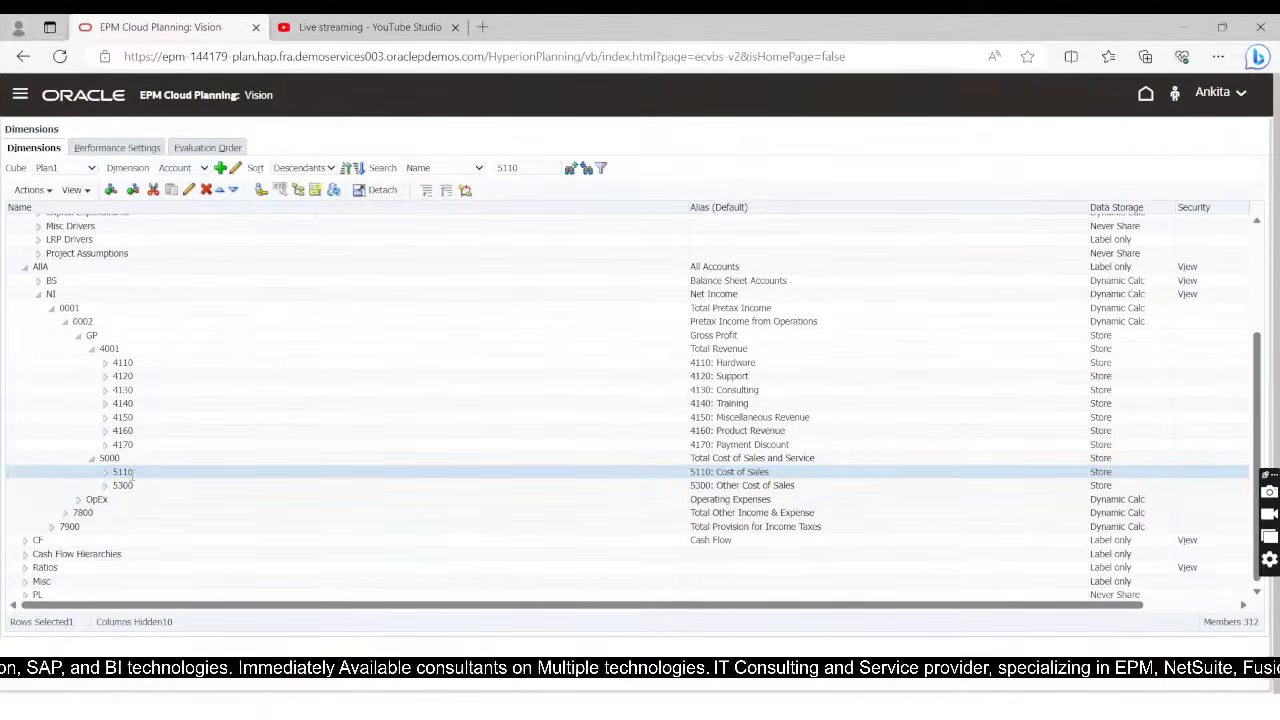
Step: Copy the alias 5110: Cost of Sales onto the empty script line in Calculation Manager as a quoted member name without trailing spaces
left_click(727, 471)
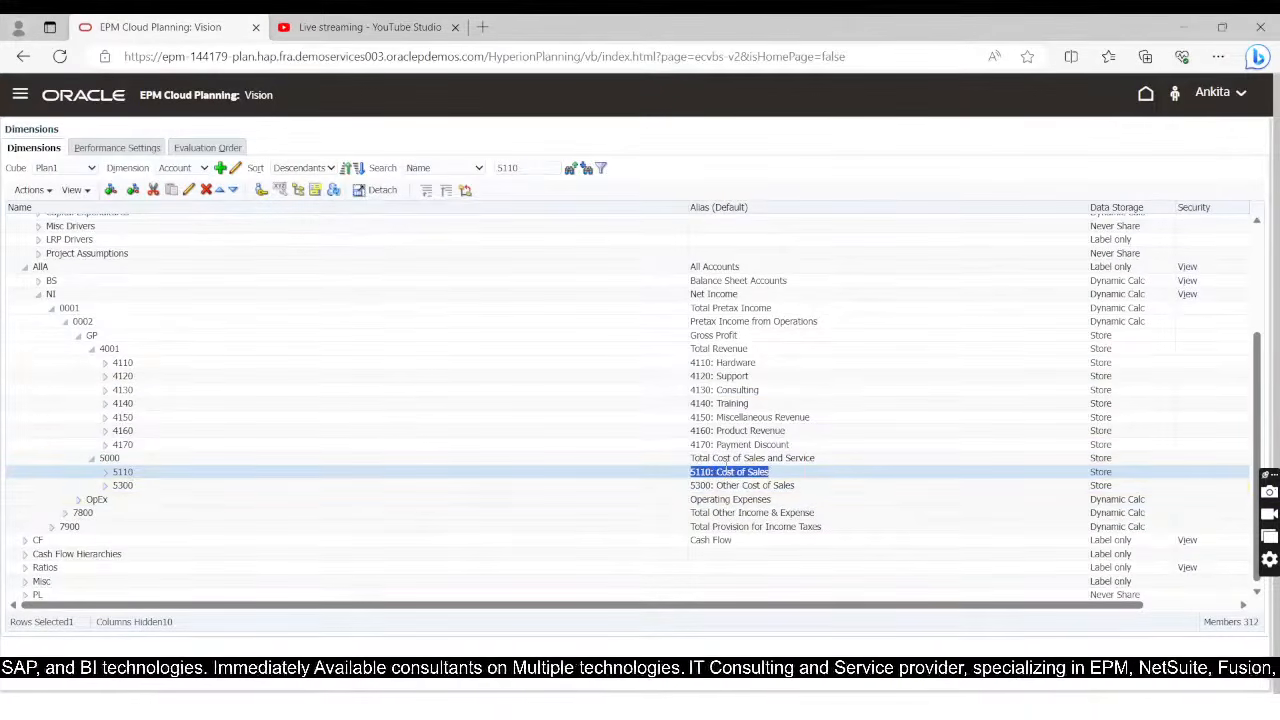
key("ctrl+c")
key("alt+Tab")
key("ctrl+v")
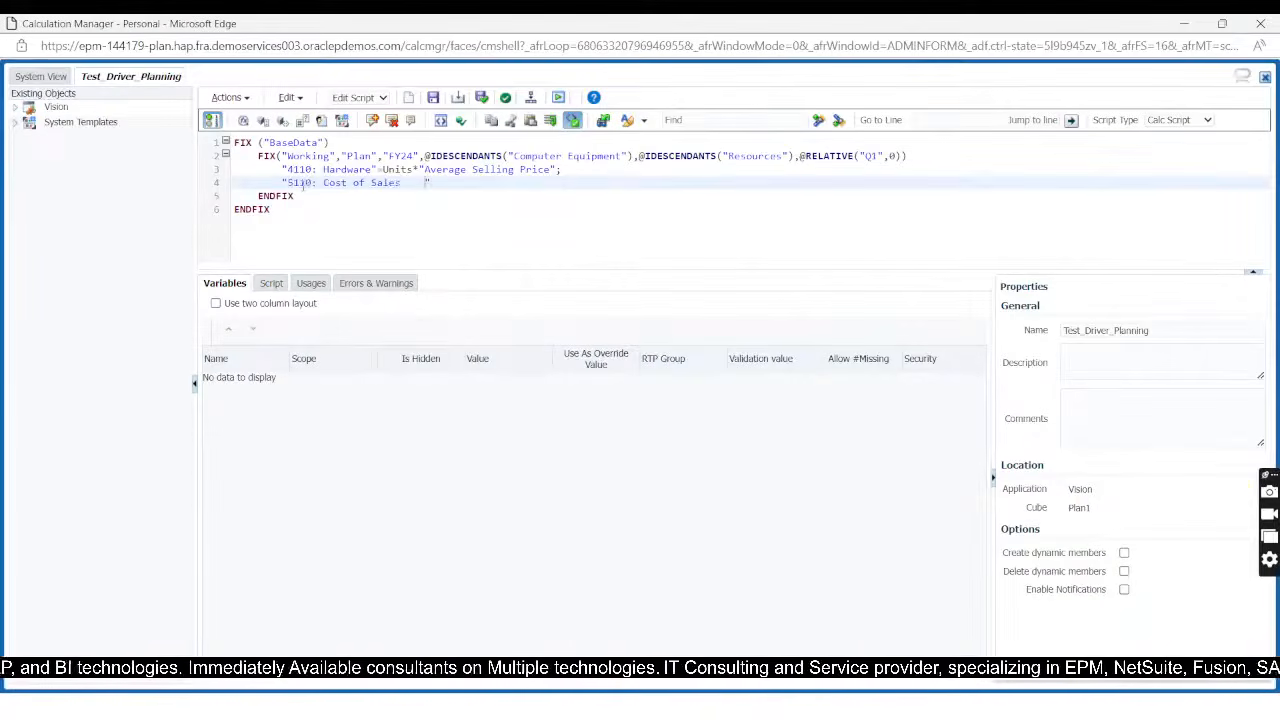
key("BackSpace")
key("BackSpace")
key("BackSpace")
key("BackSpace")
key("End")
Step: Start the 5110: Cost of Sales formula with ="Units"*
type("=")
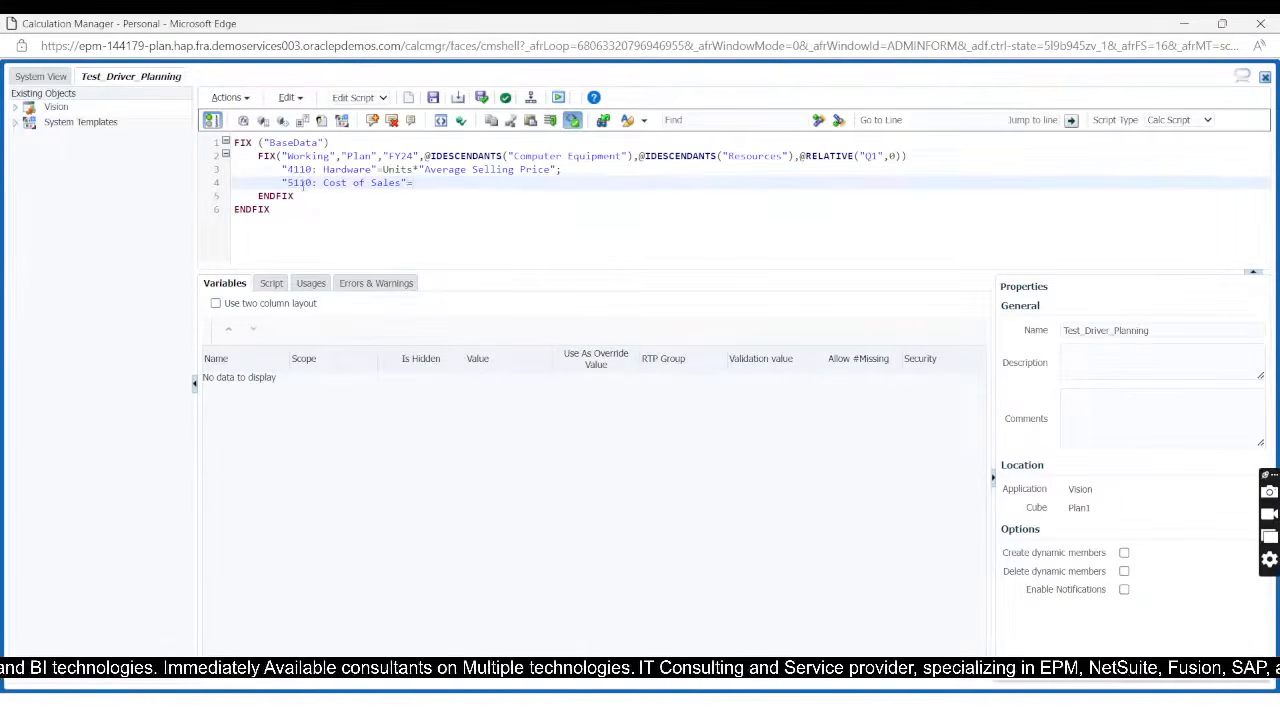
type("\"U")
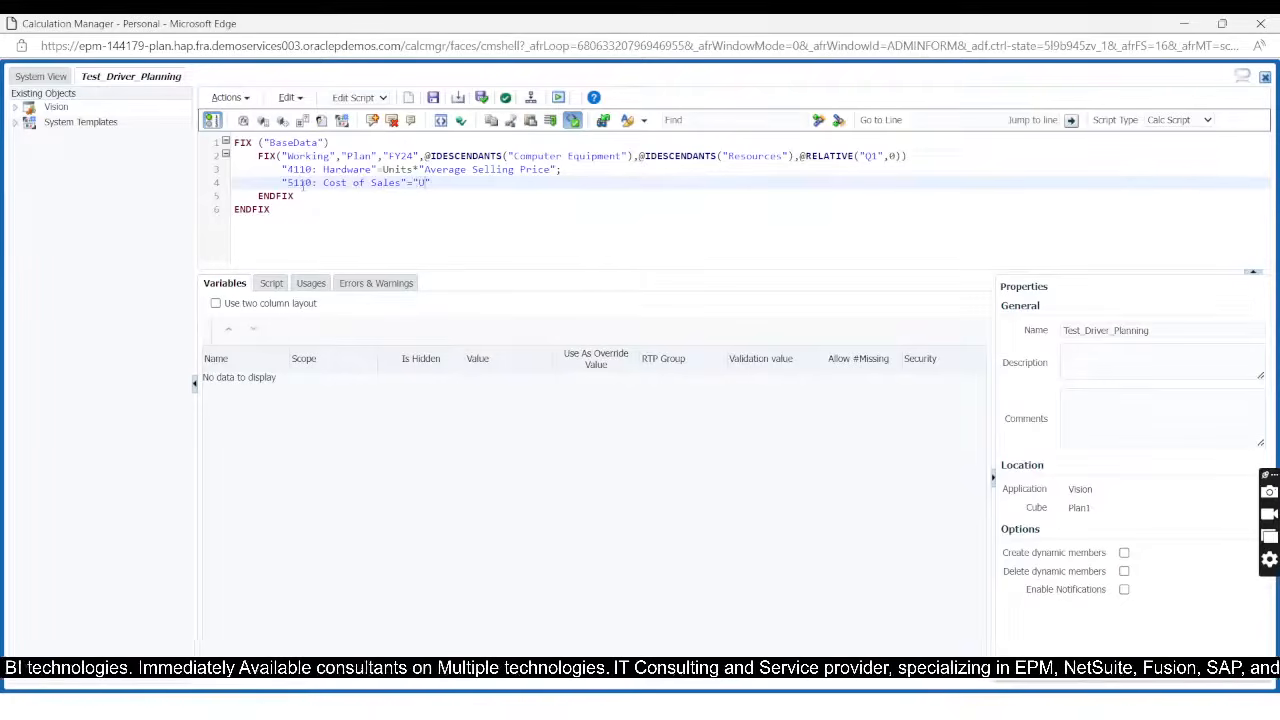
type("nits\"")
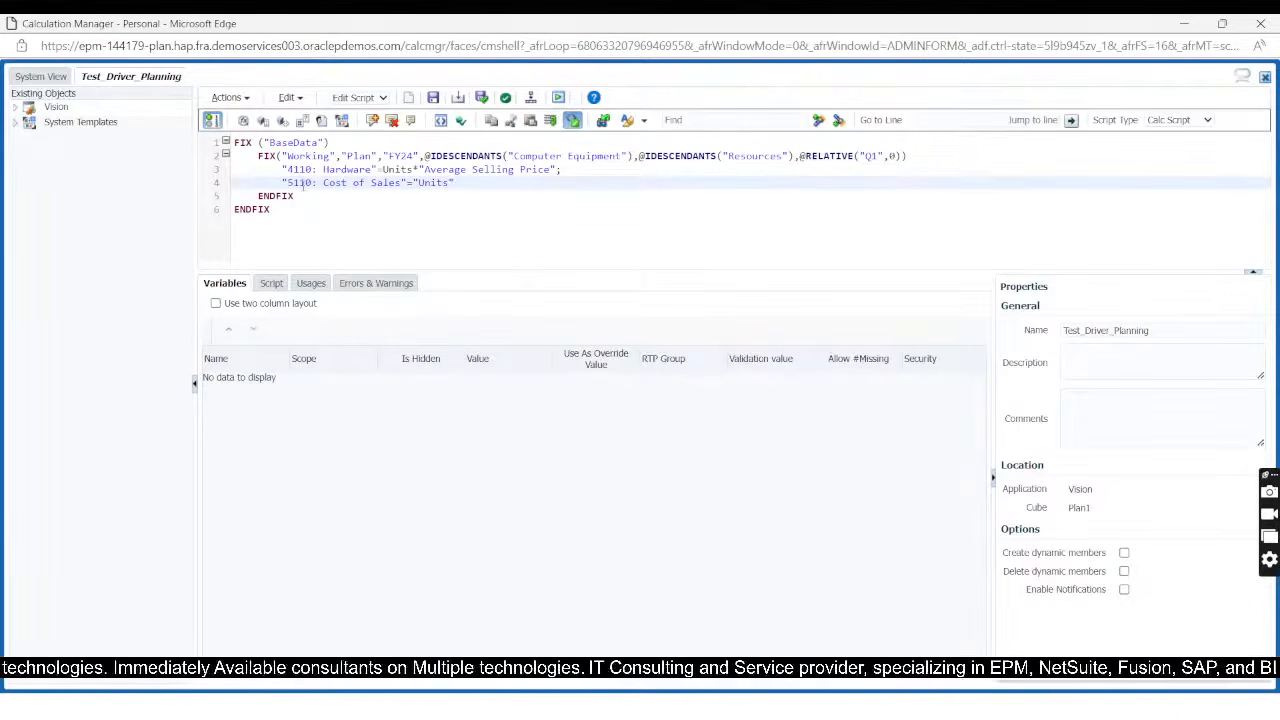
type("*")
Step: Copy COS Rate from the Account dimension in EPM Cloud Planning as the formula's quoted second factor, ending with a semicolon and a new line
key("alt+Tab")
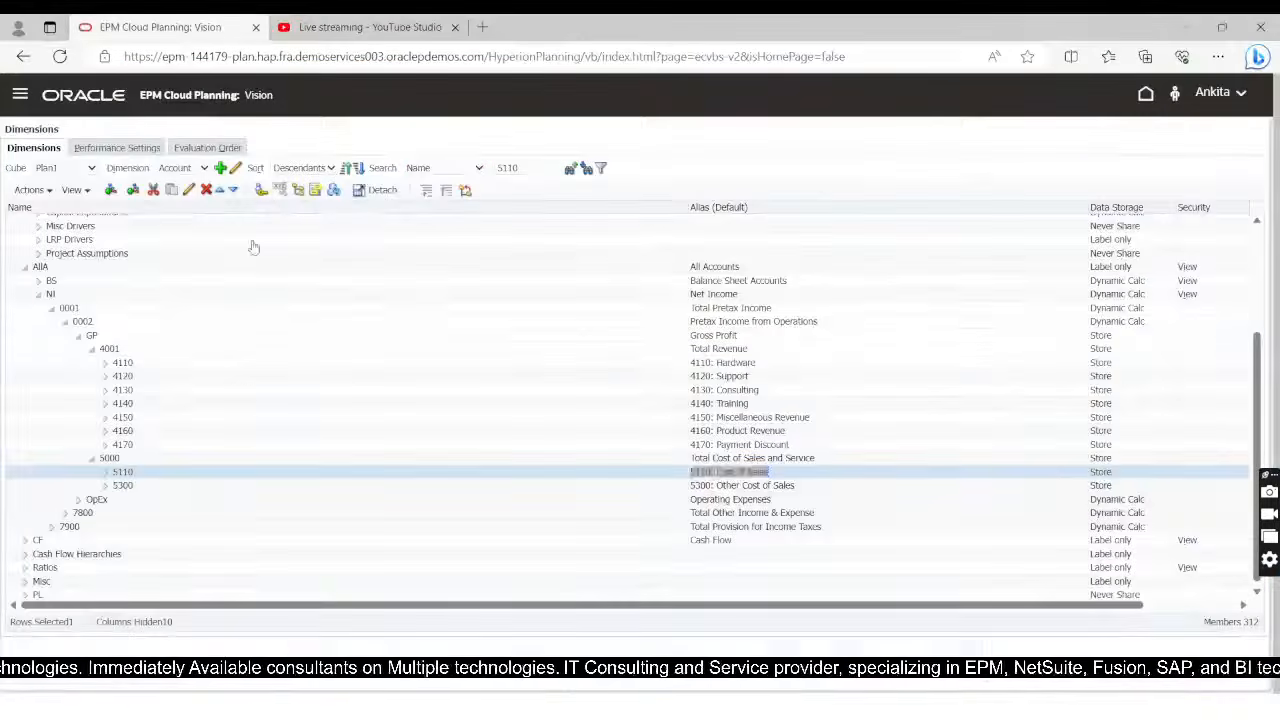
scroll(57, 314, "up", 2)
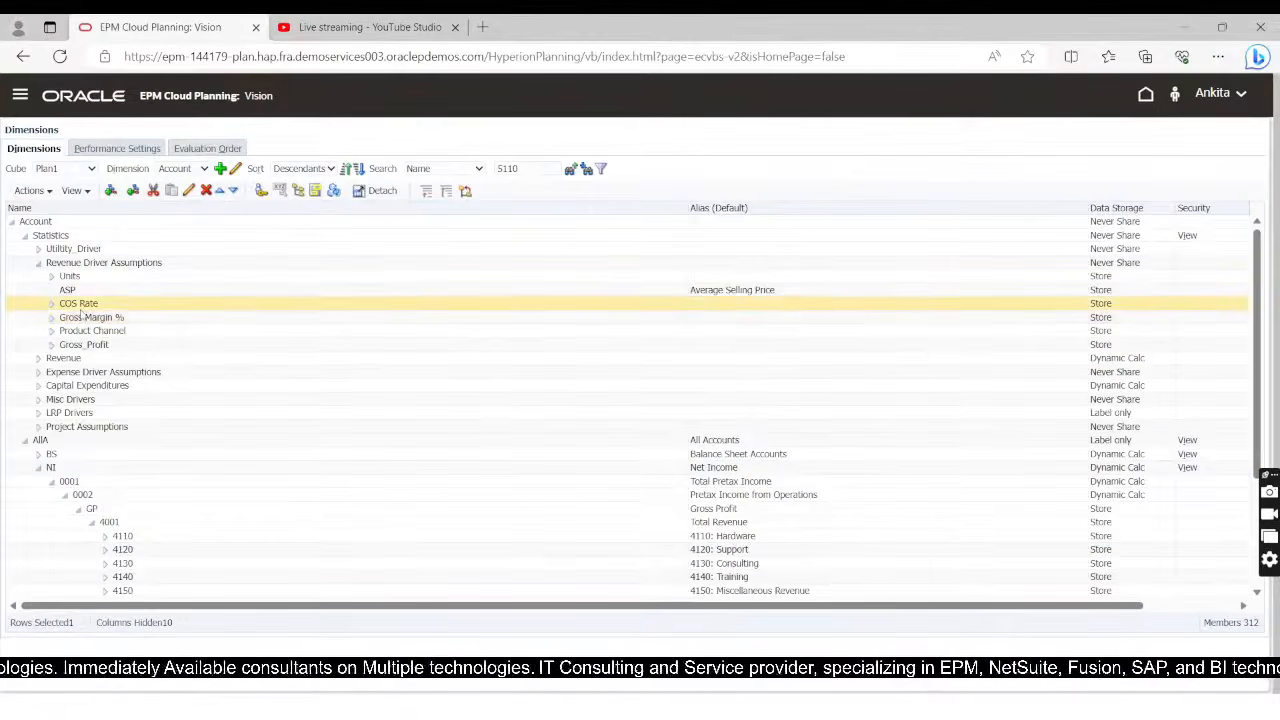
triple_click(83, 304)
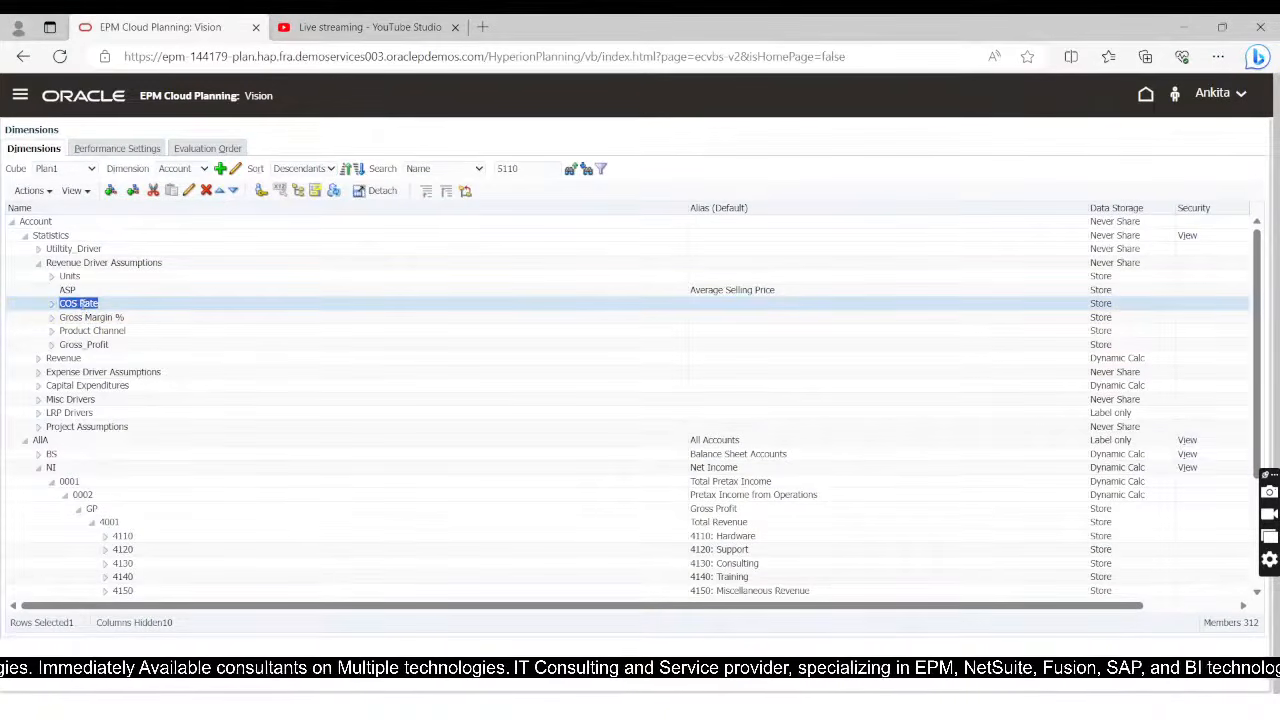
key("alt+Tab")
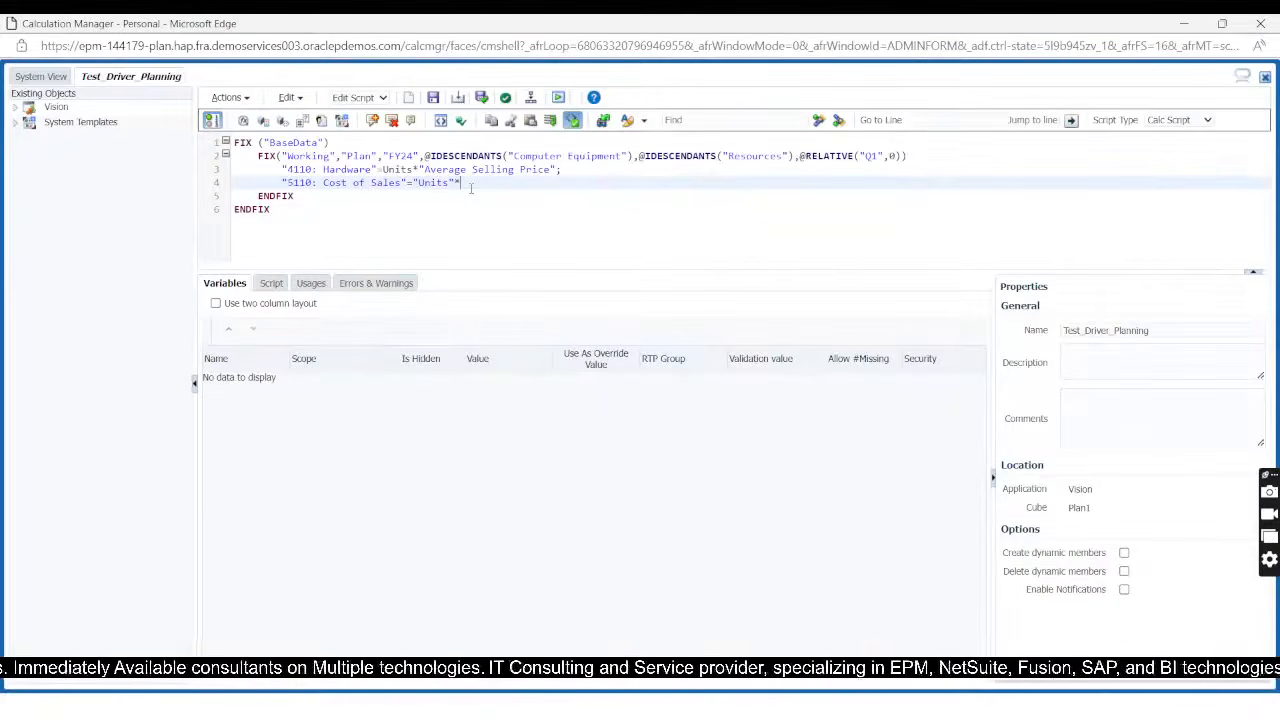
type("\"")
key("ctrl+v")
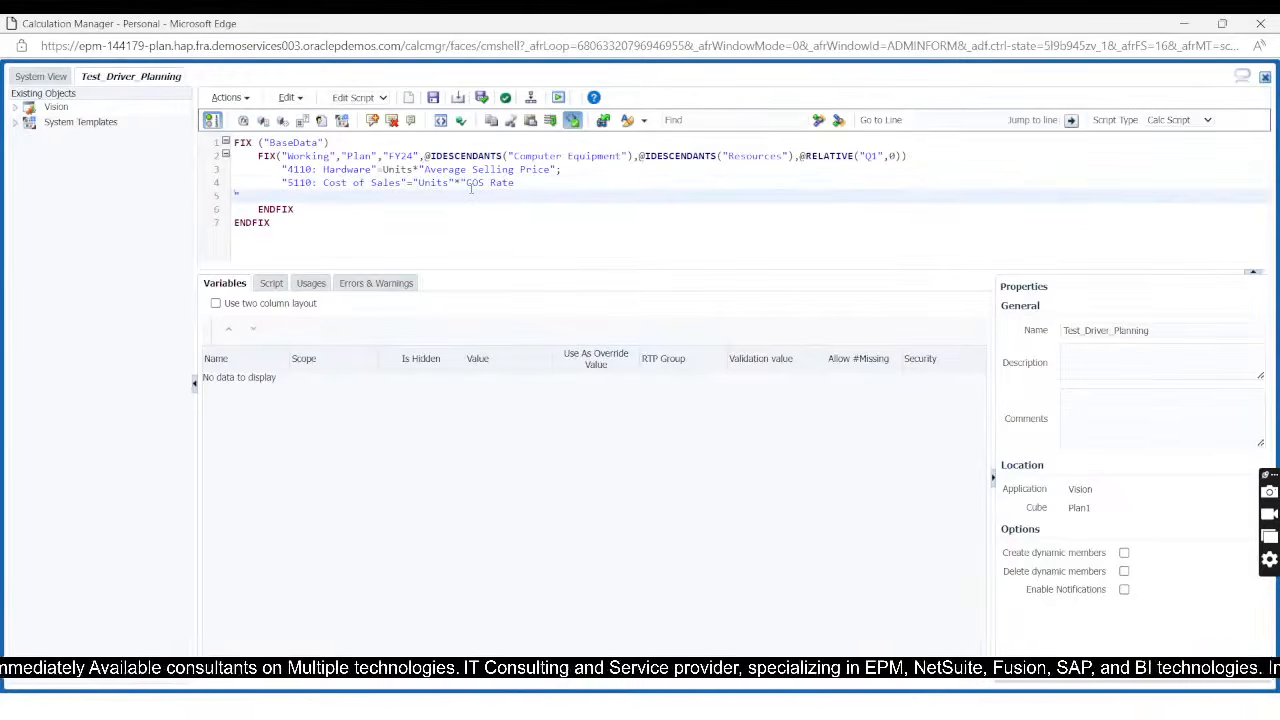
key("BackSpace")
key("Return")
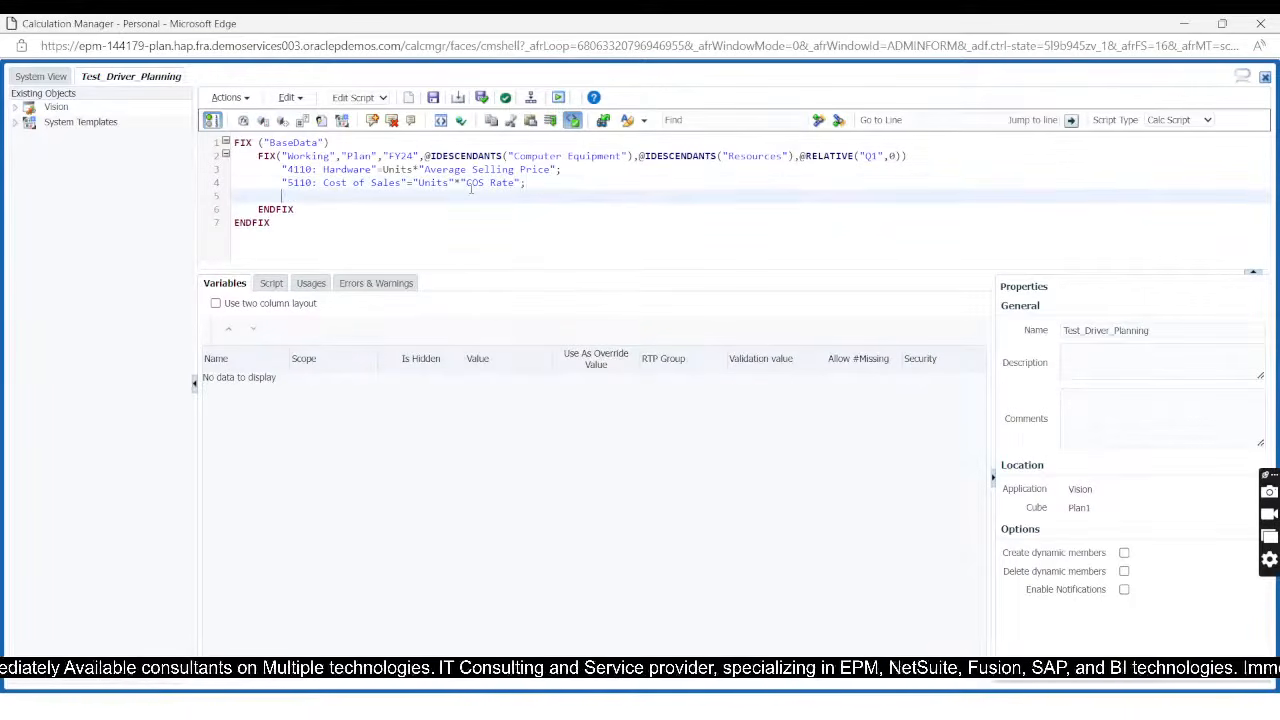
Step: Look up the Gross_Profit member under Revenue Driver Assumptions in EPM Cloud Planning and return to the script in Calculation Manager
key("alt+Tab")
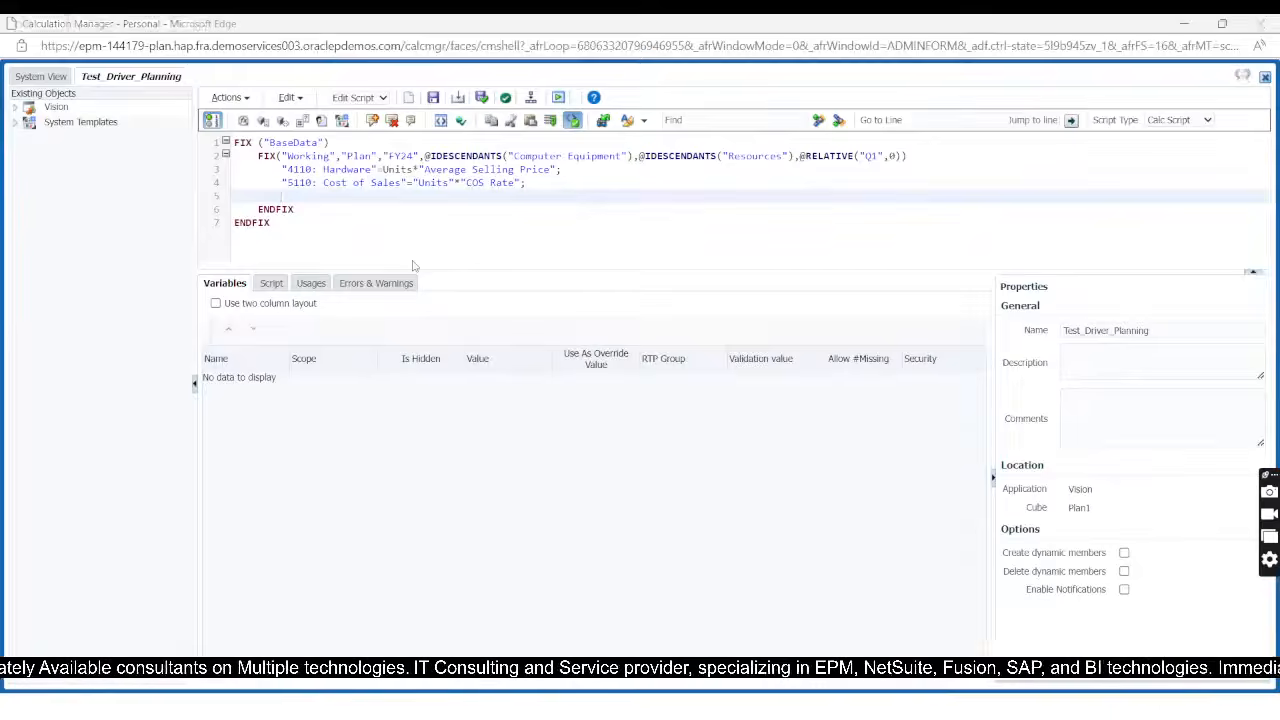
scroll(140, 355, "down", 3)
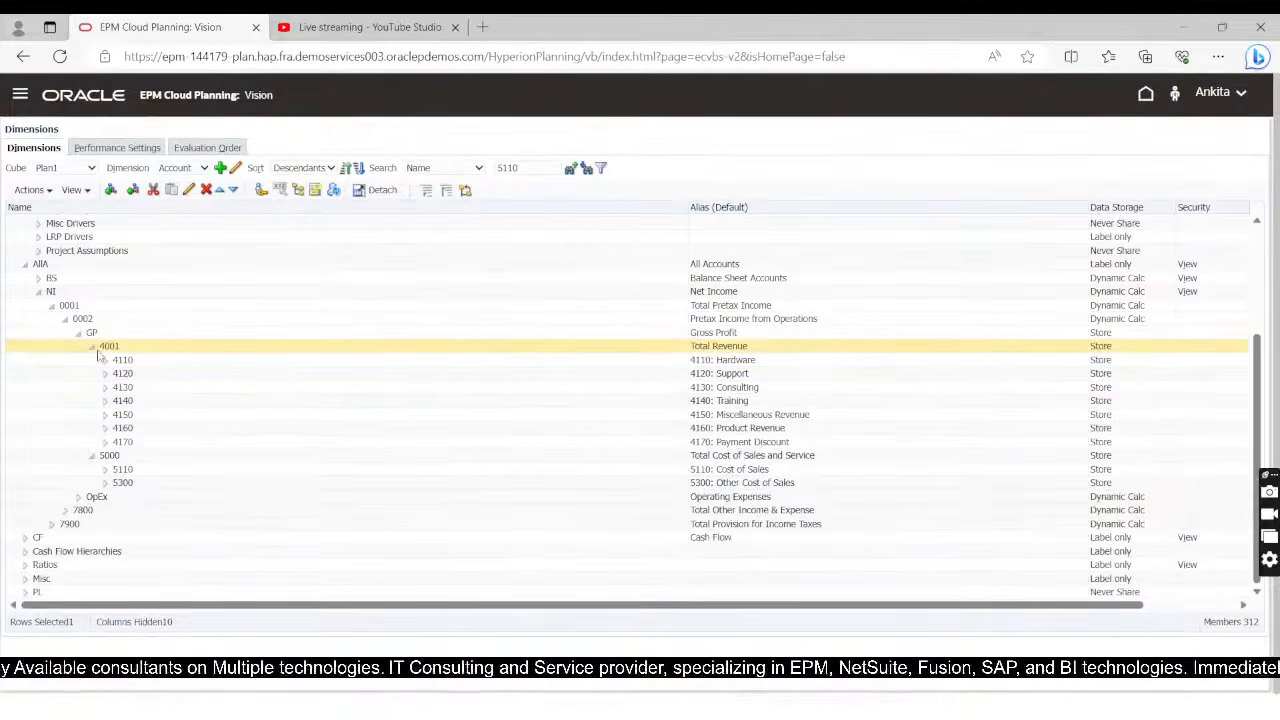
scroll(145, 362, "up", 3)
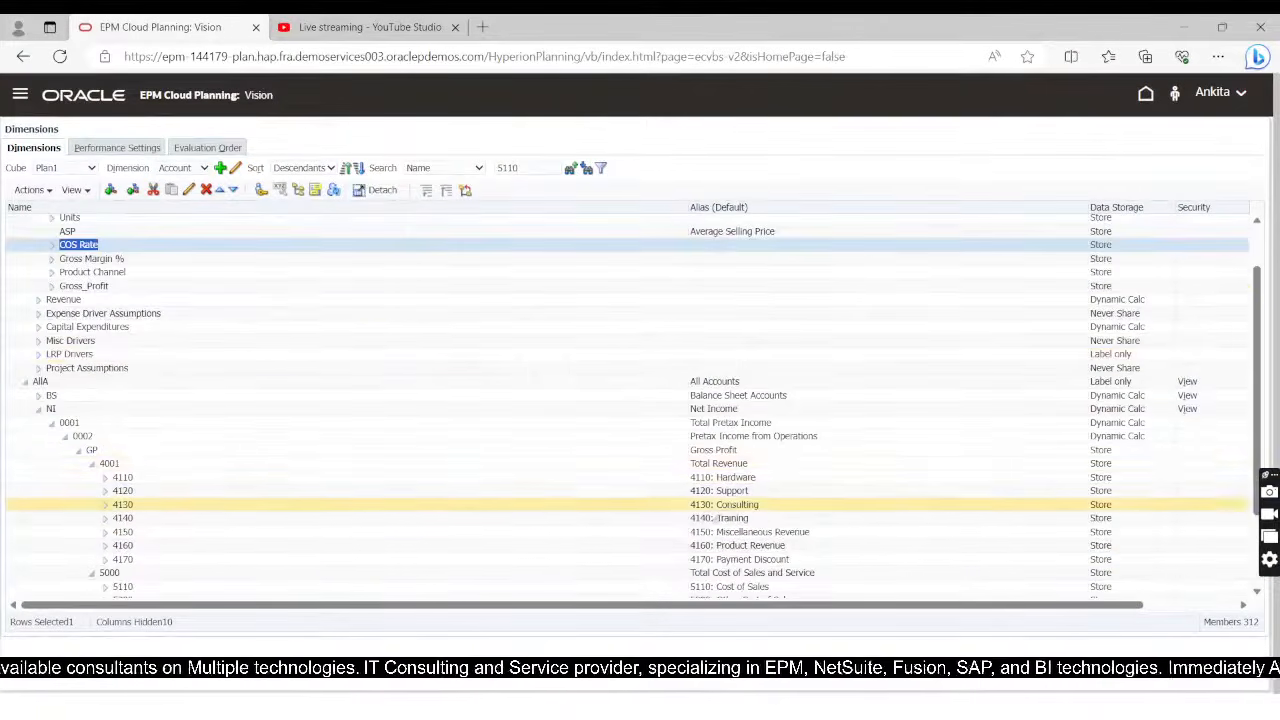
scroll(139, 331, "up", 1)
left_click(88, 344)
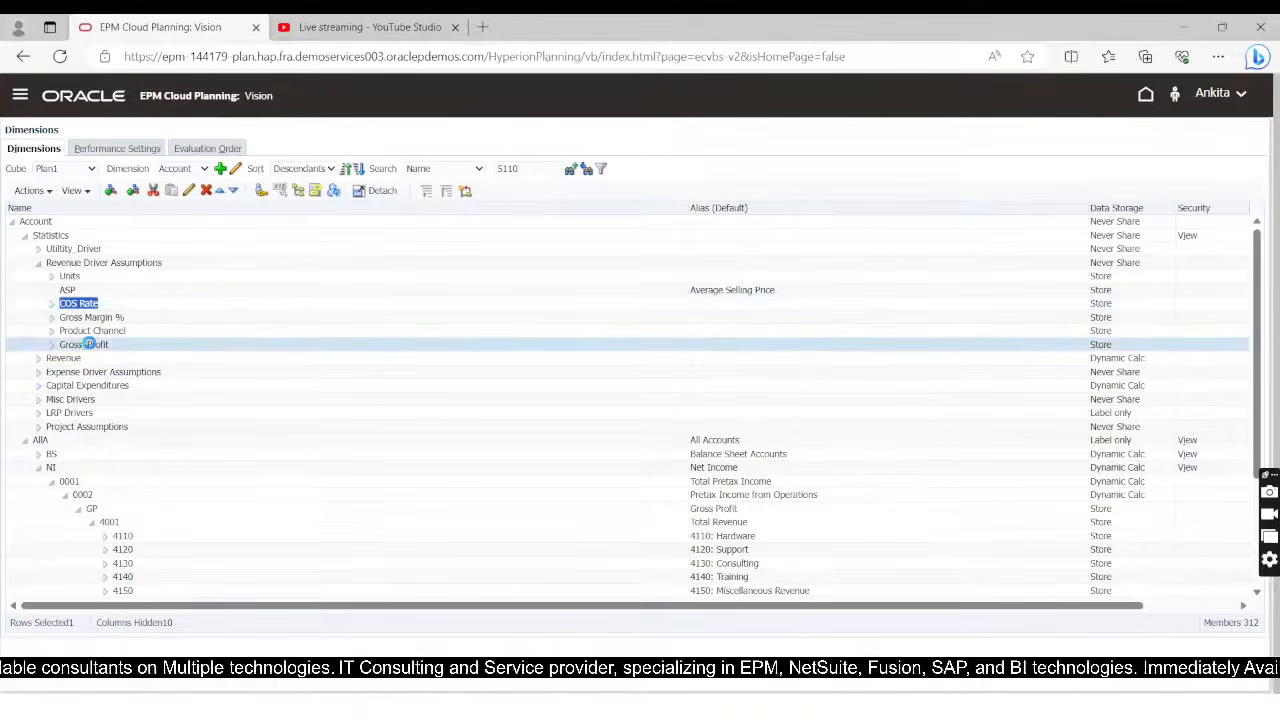
key("alt+Tab")
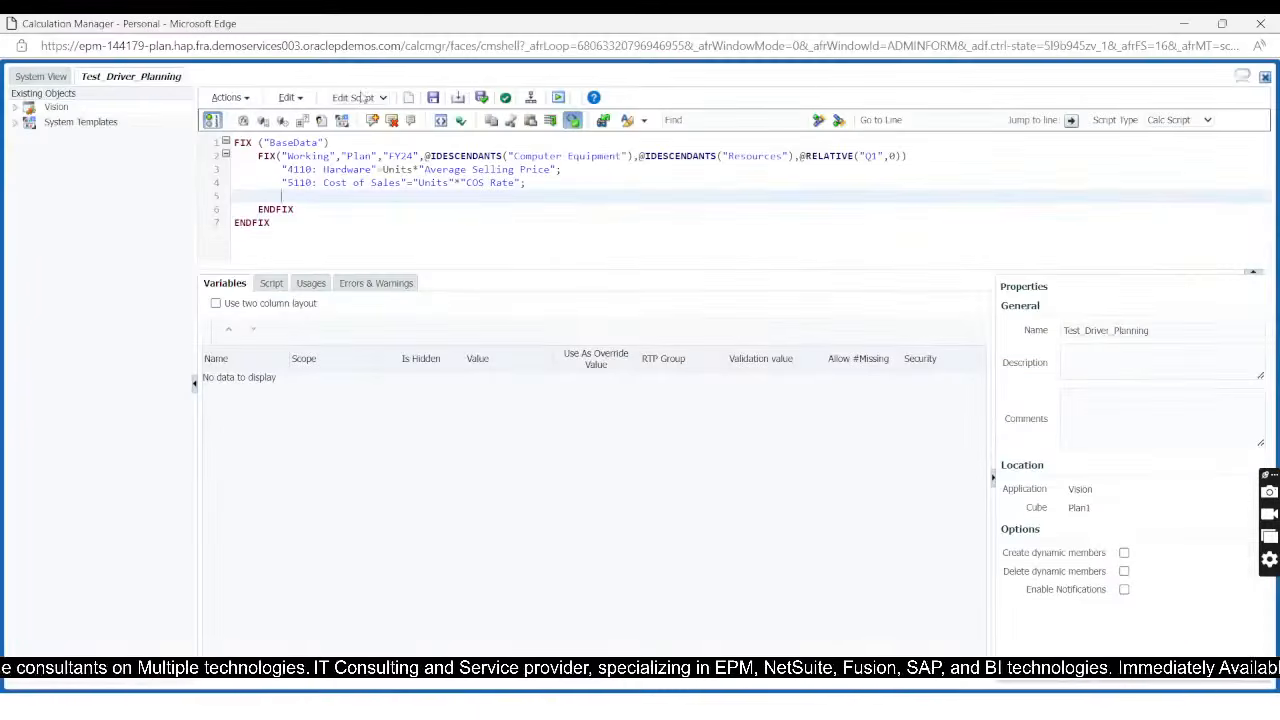
Step: Start the formula on the empty script line with the copied member name as "Gross_Profit"=
type("\"")
type("Gross Profit")
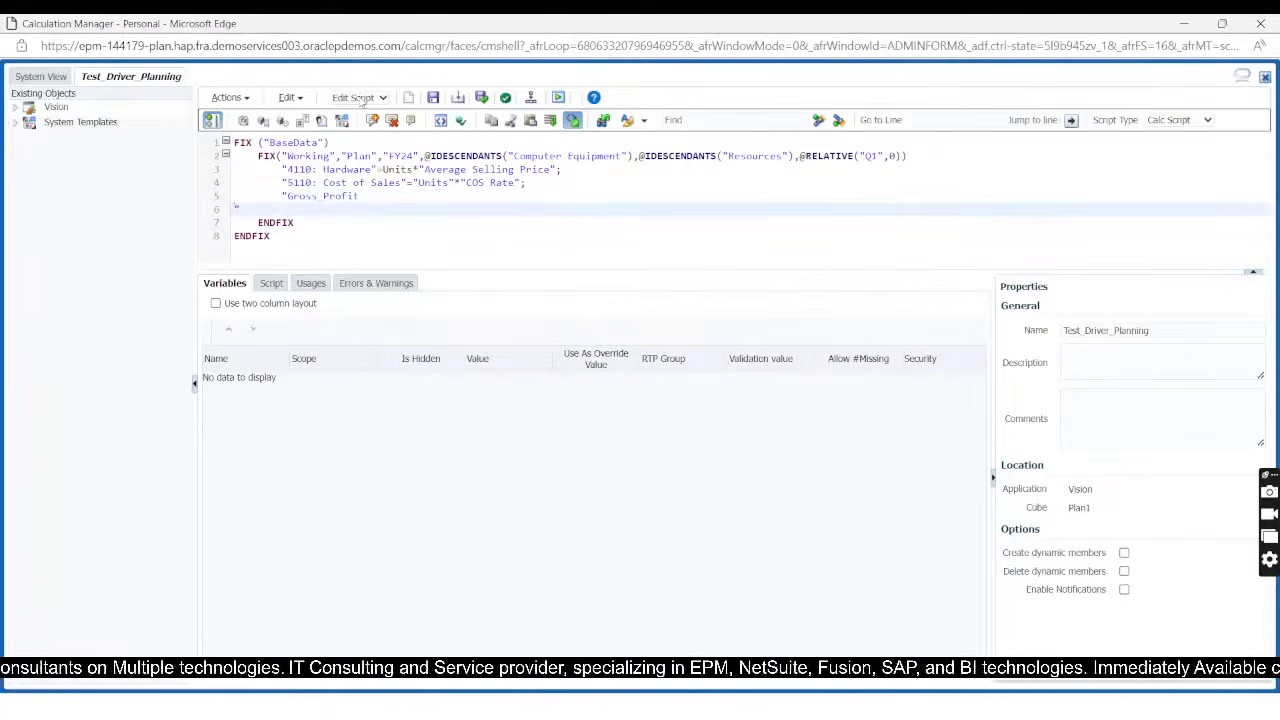
key("BackSpace")
type("\"=")
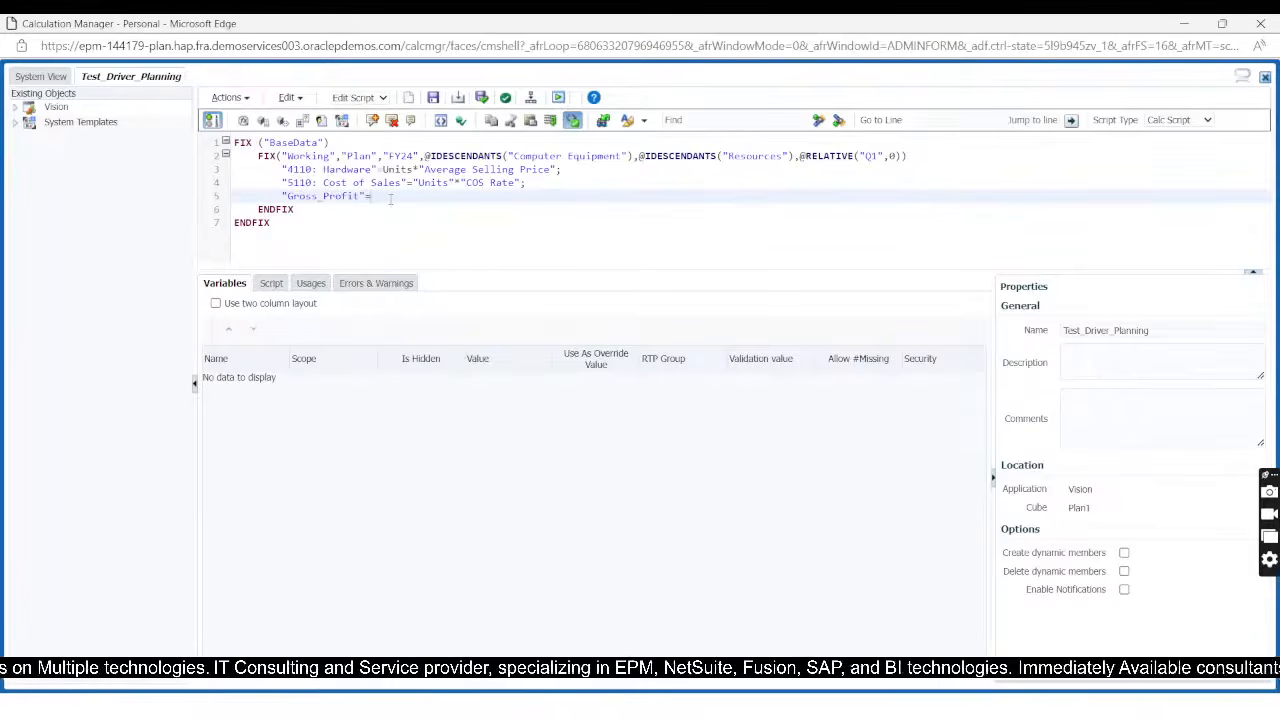
Step: Copy 4110: Hardware from its formula line as the quoted first term of the Gross_Profit formula
type("\"\"")
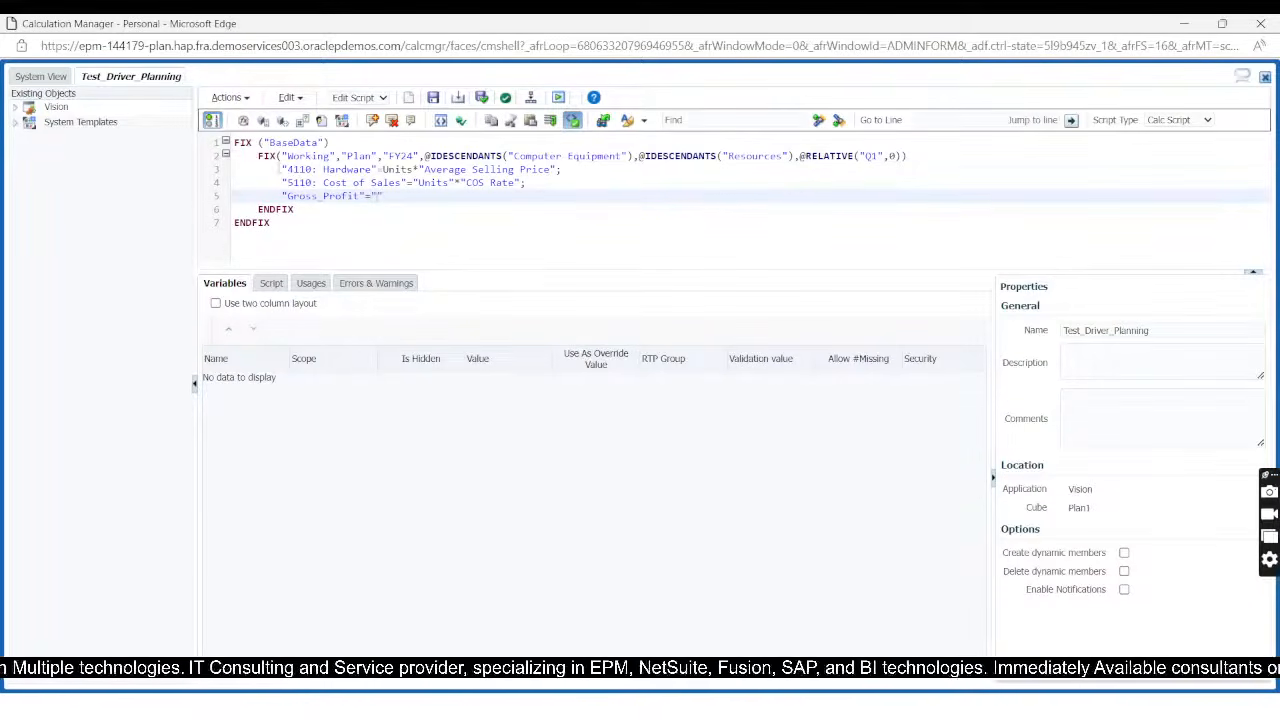
left_click(287, 169)
left_click_drag(287, 169, 370, 169)
key("shift+Right")
key("shift+Right")
key("ctrl+c")
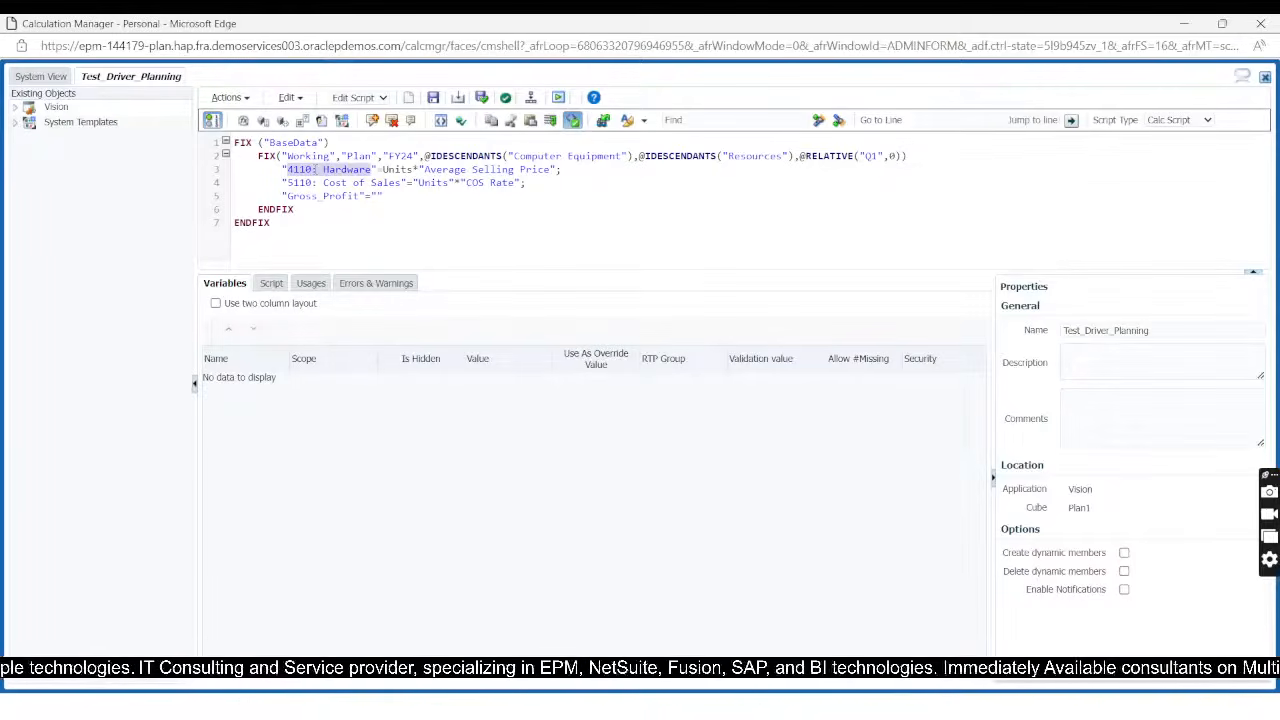
left_click(371, 196)
key("ctrl+v")
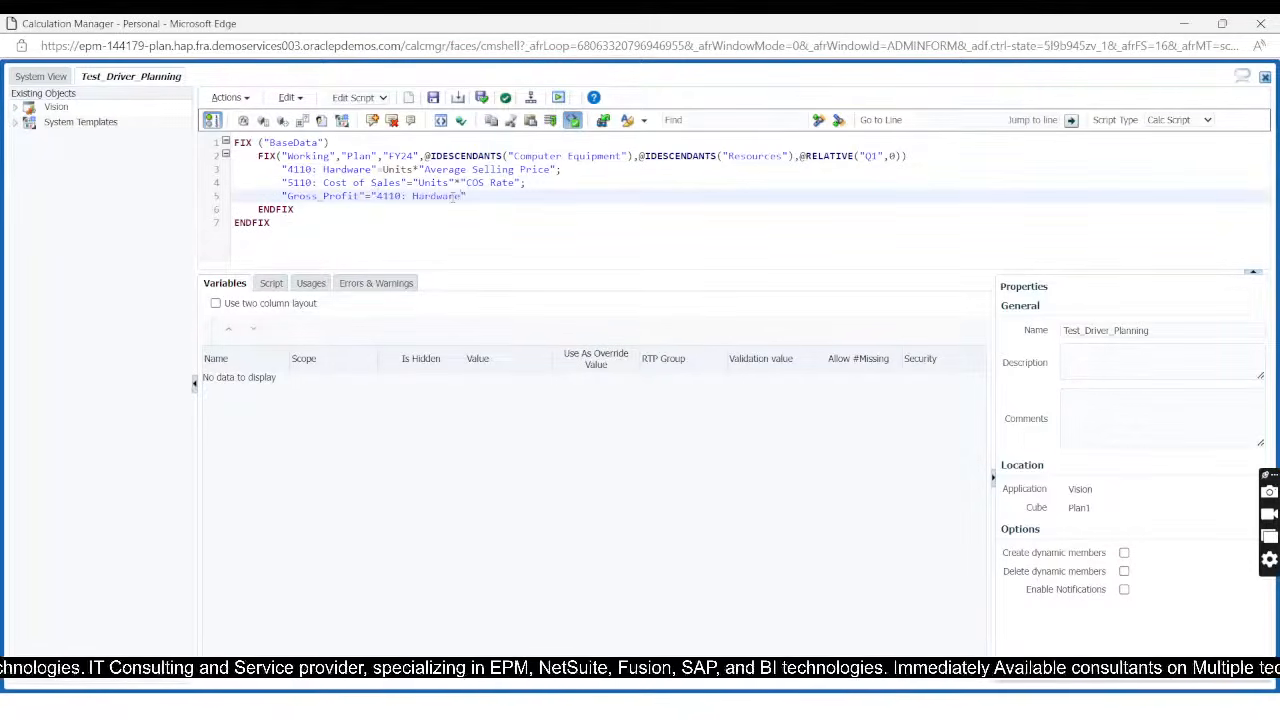
Step: Subtract "5110: Cost of Sales", copied from the line above, in the Gross_Profit formula, ending with a semicolon and a new line
type("-")
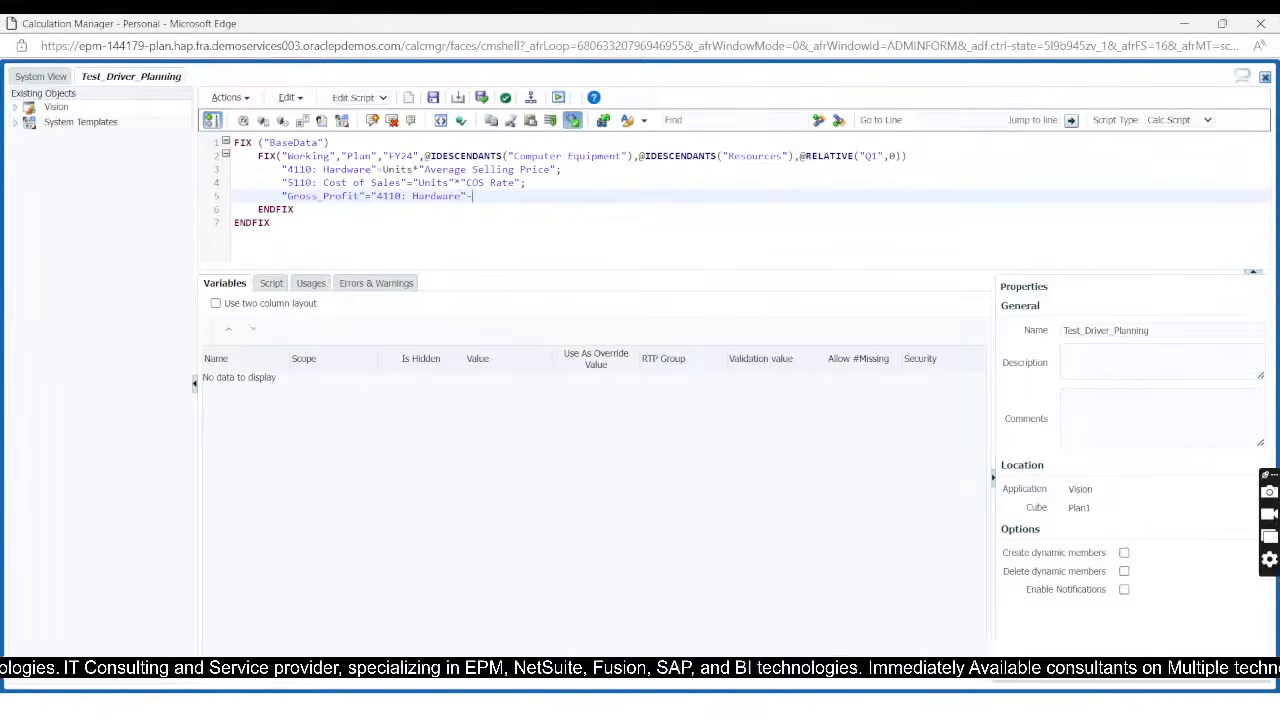
left_click(283, 182)
key("shift+Right")
key("shift+Right")
key("shift+Right")
key("shift+Right")
key("shift+Right")
key("shift+Right")
key("shift+Right")
key("shift+Right")
key("shift+Right")
key("shift+Right")
key("shift+Right")
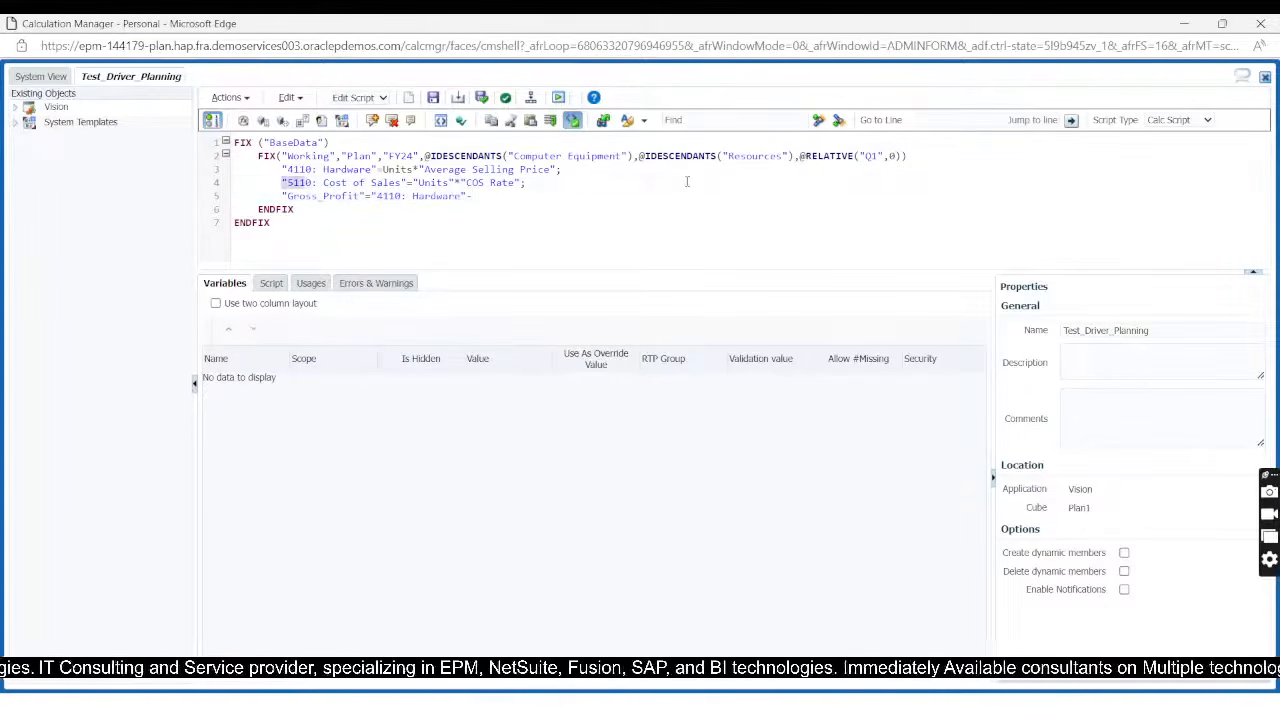
key("shift+Right")
key("shift+Right")
key("shift+Right")
key("shift+Right")
key("shift+Right")
key("shift+Right")
key("shift+Right")
key("shift+Right")
key("shift+Right")
key("shift+Right")
key("ctrl+c")
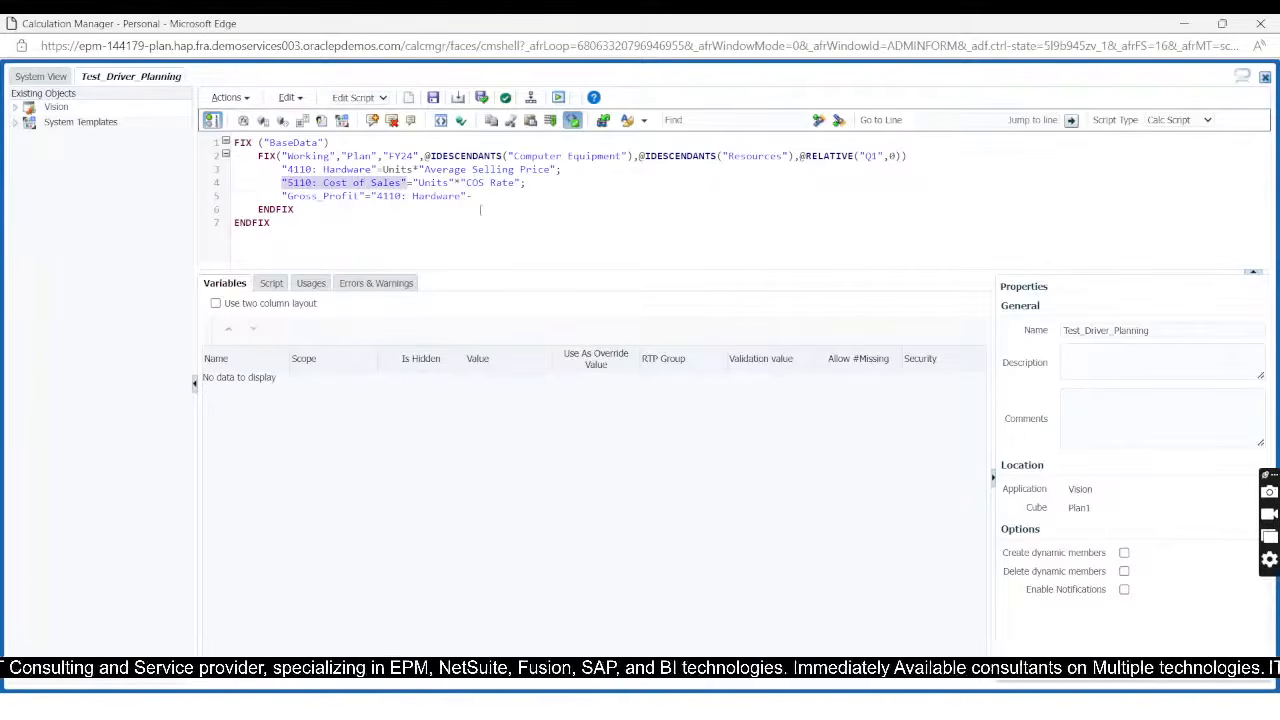
left_click(505, 196)
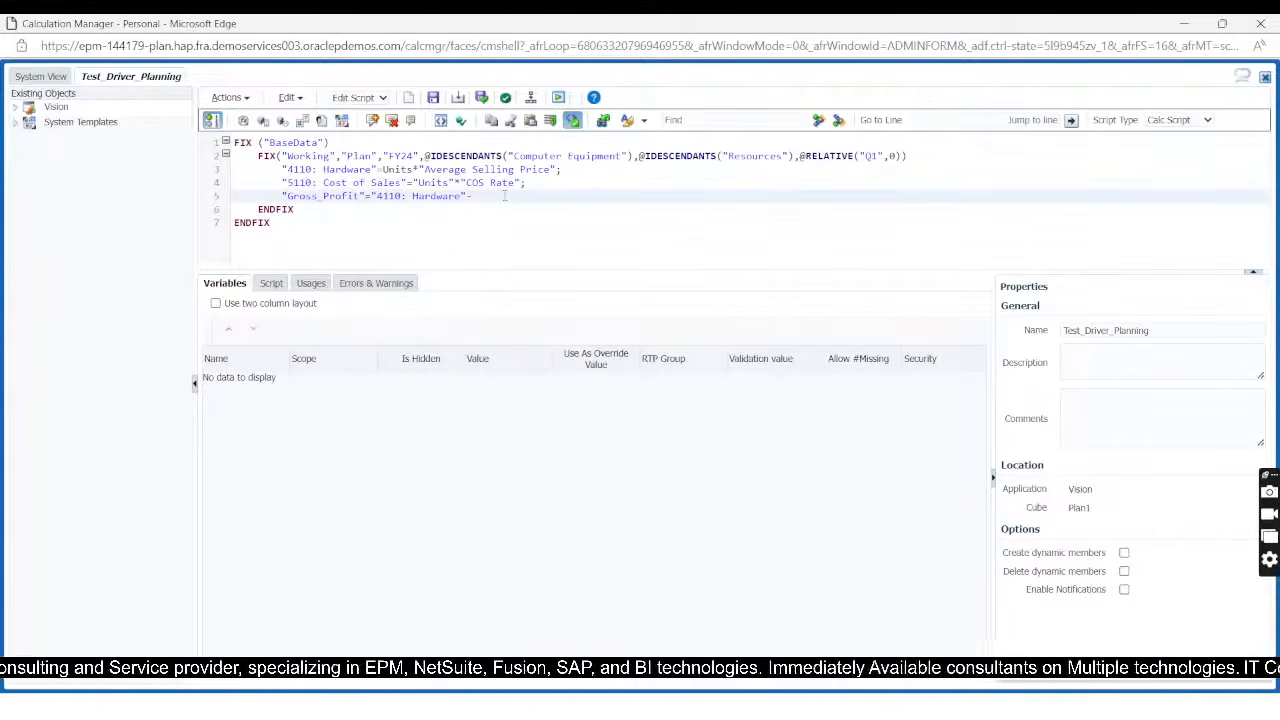
key("ctrl+v")
type(";")
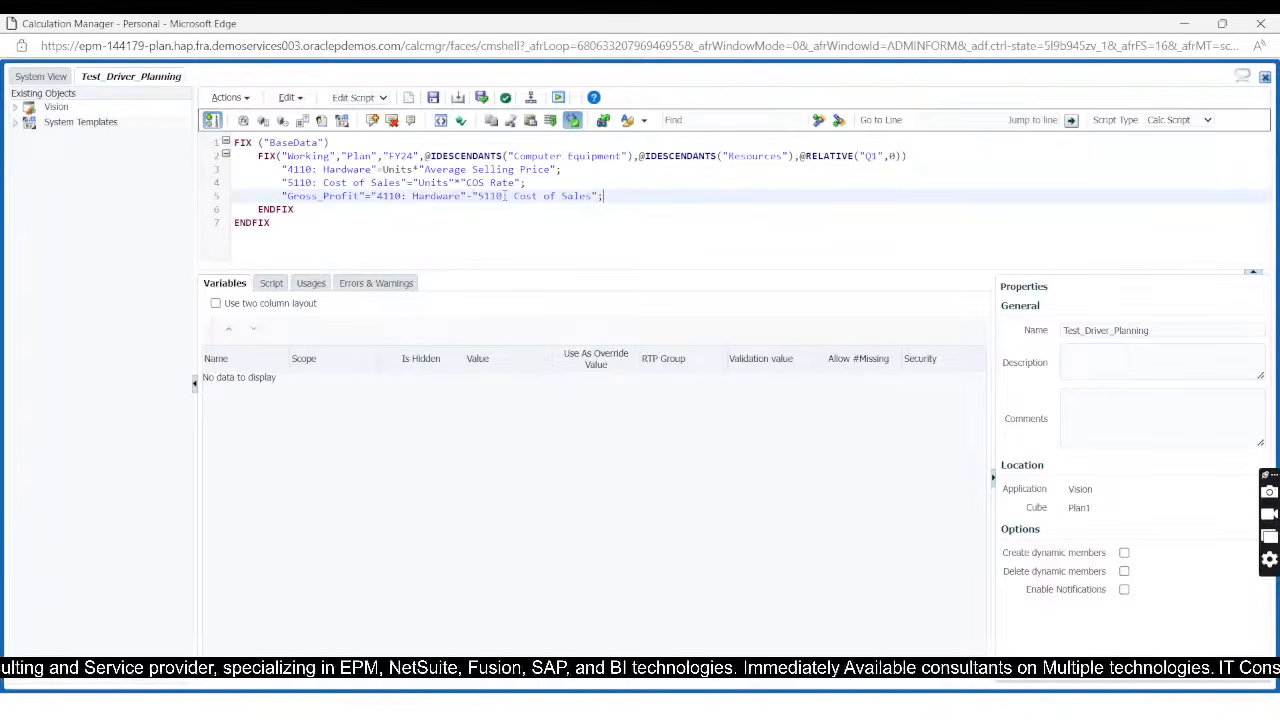
key("Return")
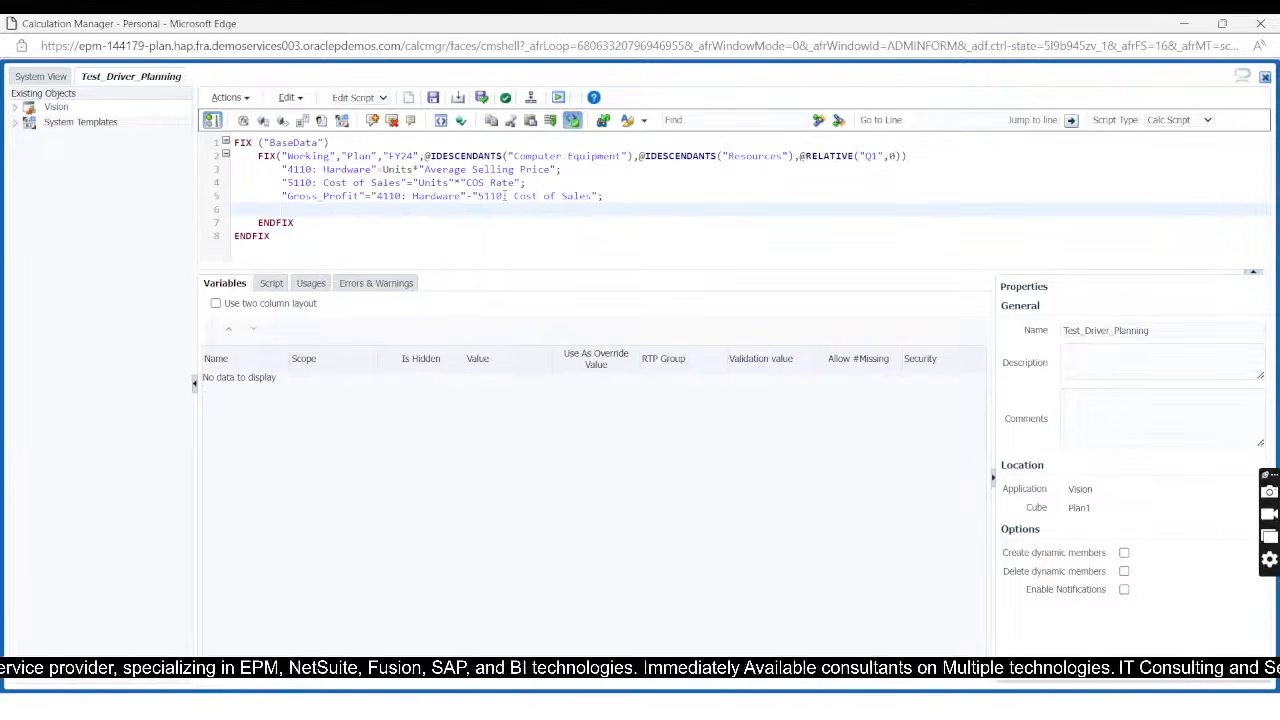
Step: Copy Gross Margin % from the Account dimension in EPM Cloud Planning and start the new Calculation Manager script line with "Gross Margin %"=
key("alt+Tab")
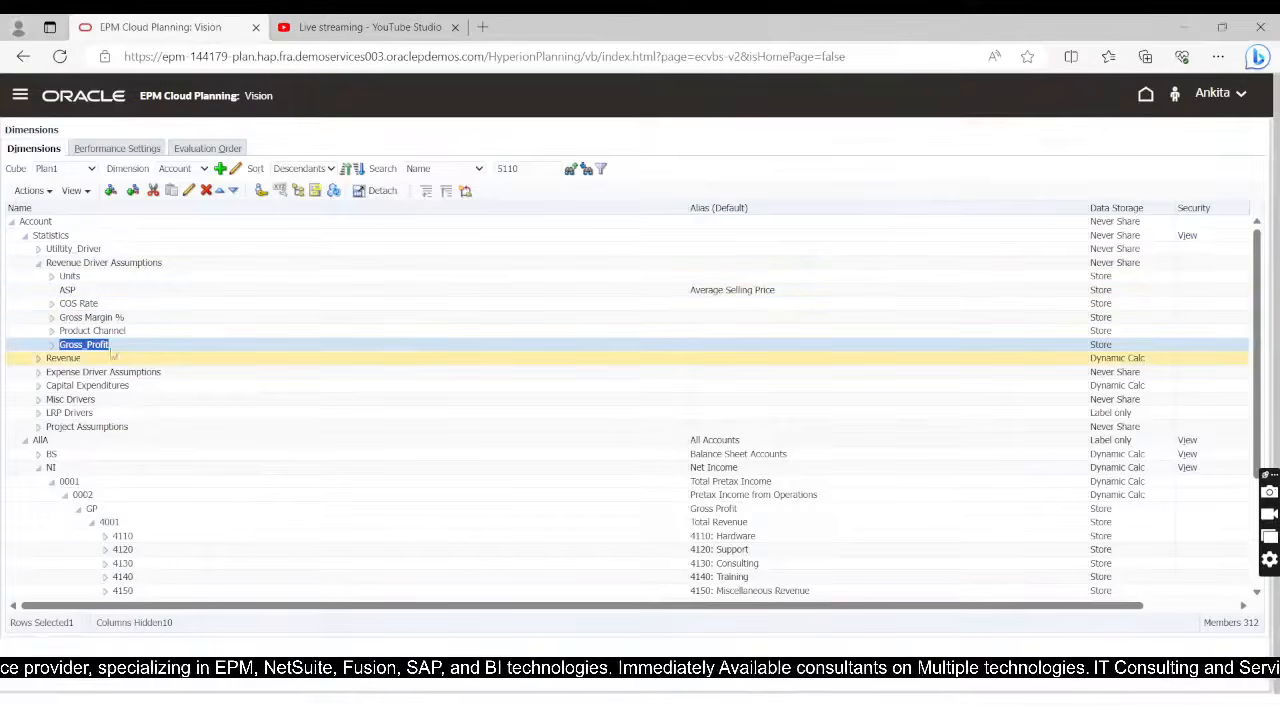
left_click(86, 317)
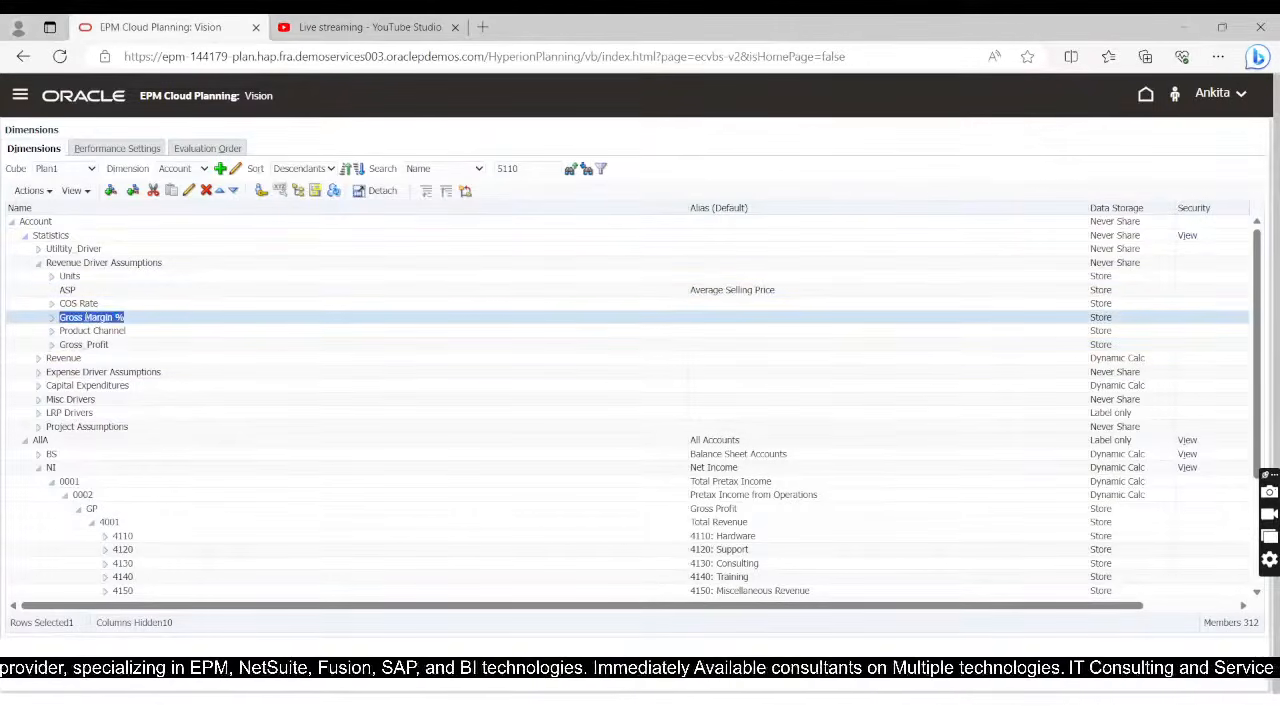
key("alt+Tab")
type("\"")
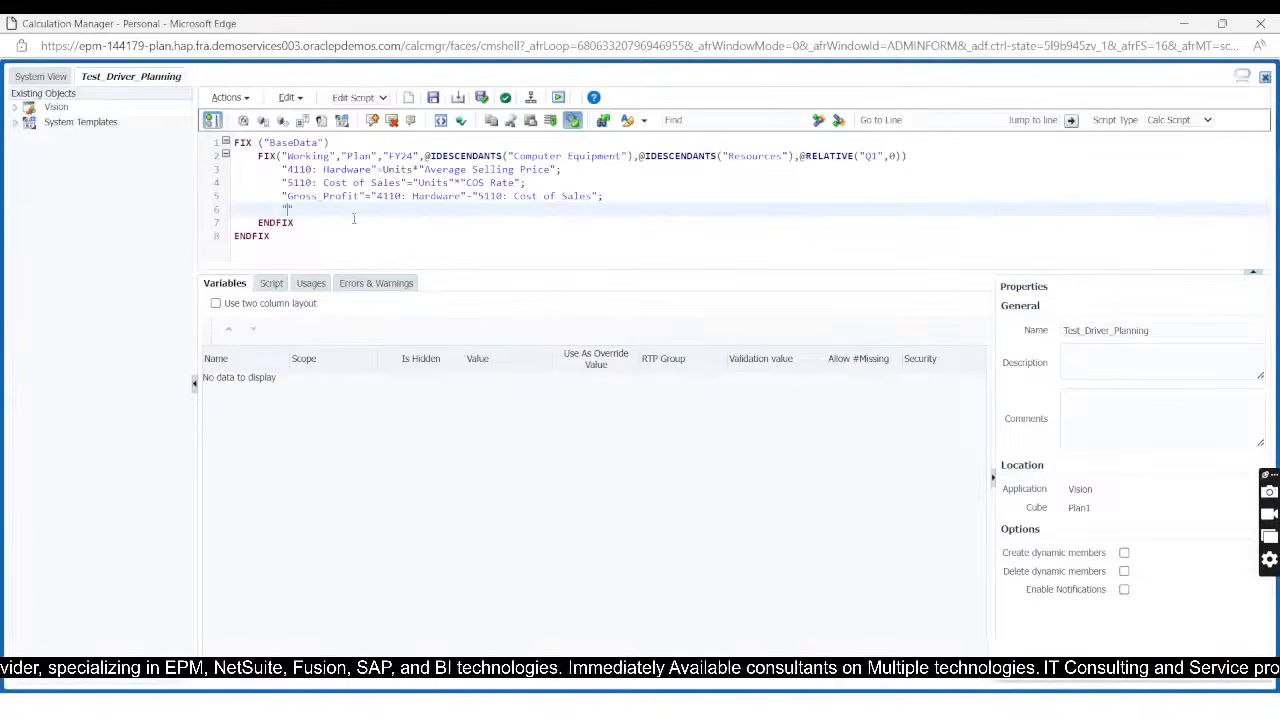
type("Gross Margin %")
key("BackSpace")
type("\"")
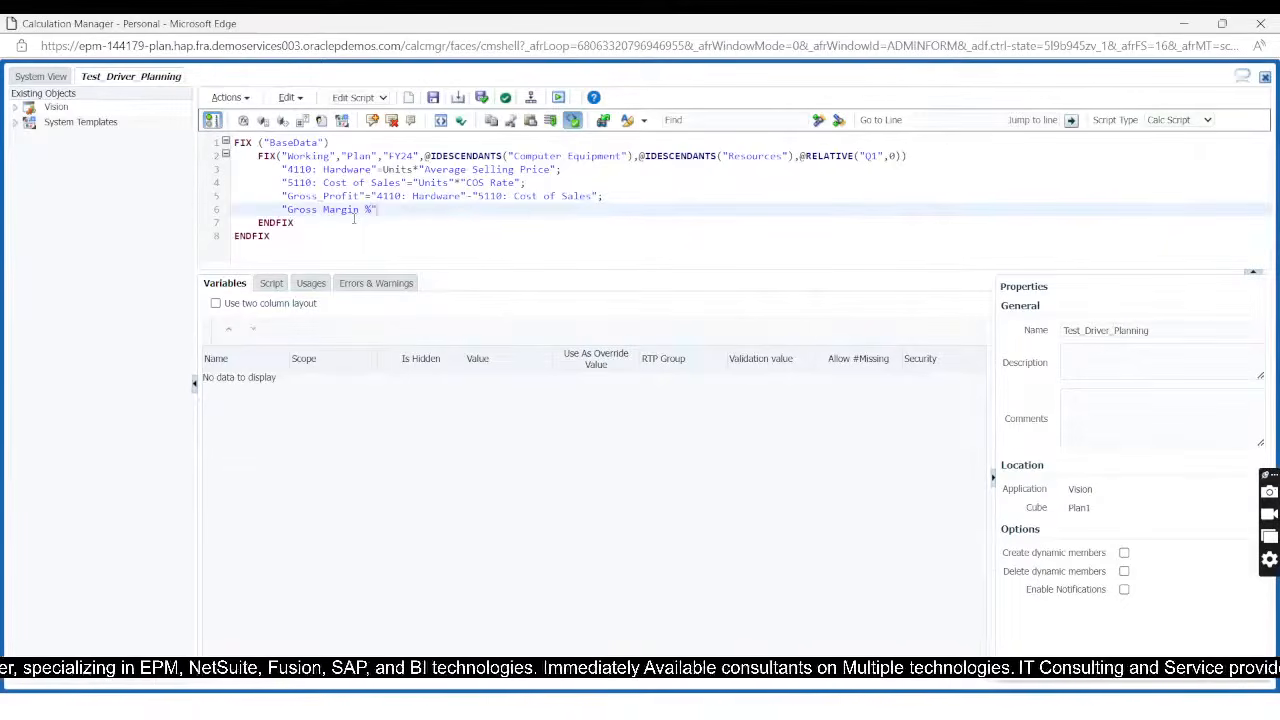
type("=")
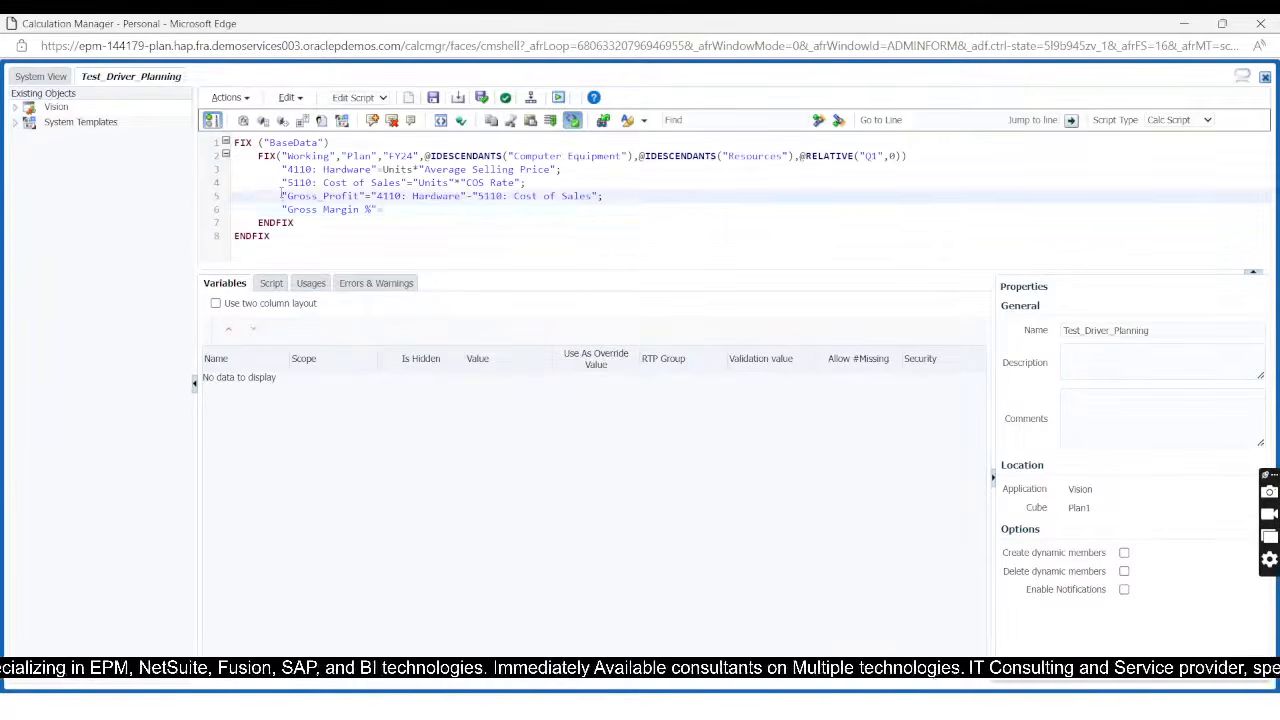
Step: Copy "Gross_Profit" from the line above as the Gross Margin % formula's numerator, followed by a division sign
left_click_drag(283, 196, 360, 197)
key("shift+Right")
key("ctrl+c")
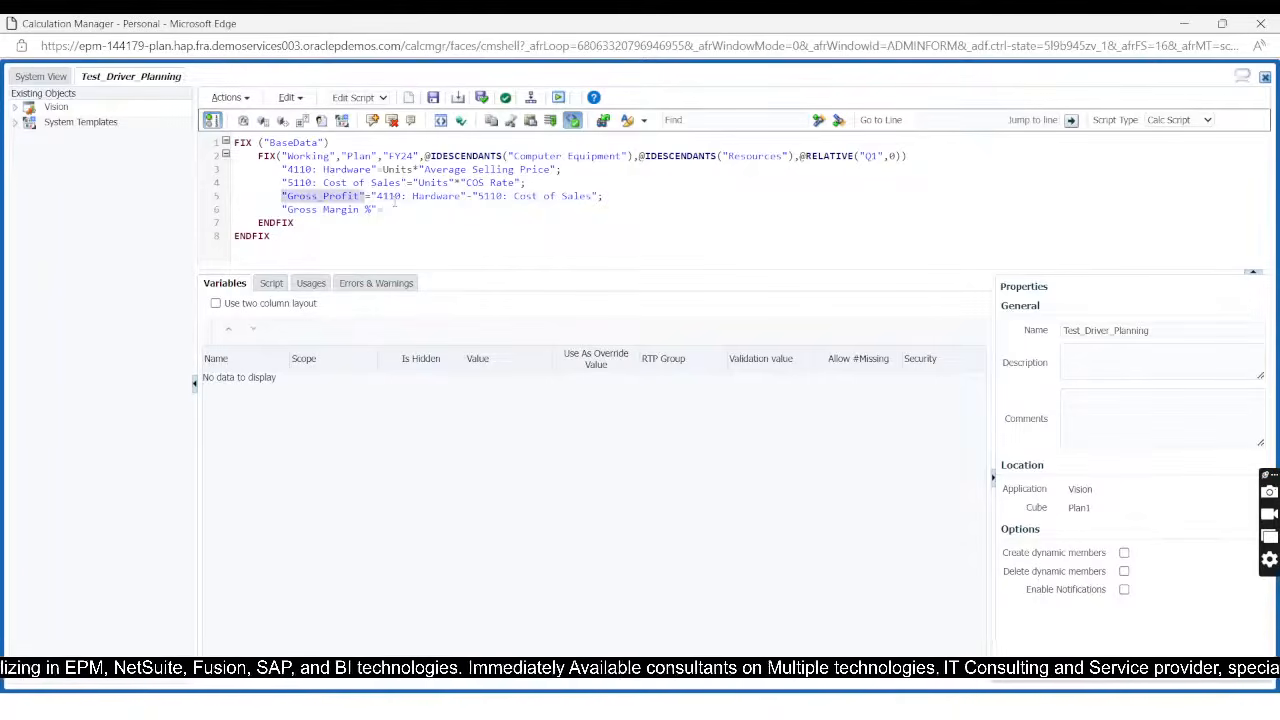
left_click(394, 211)
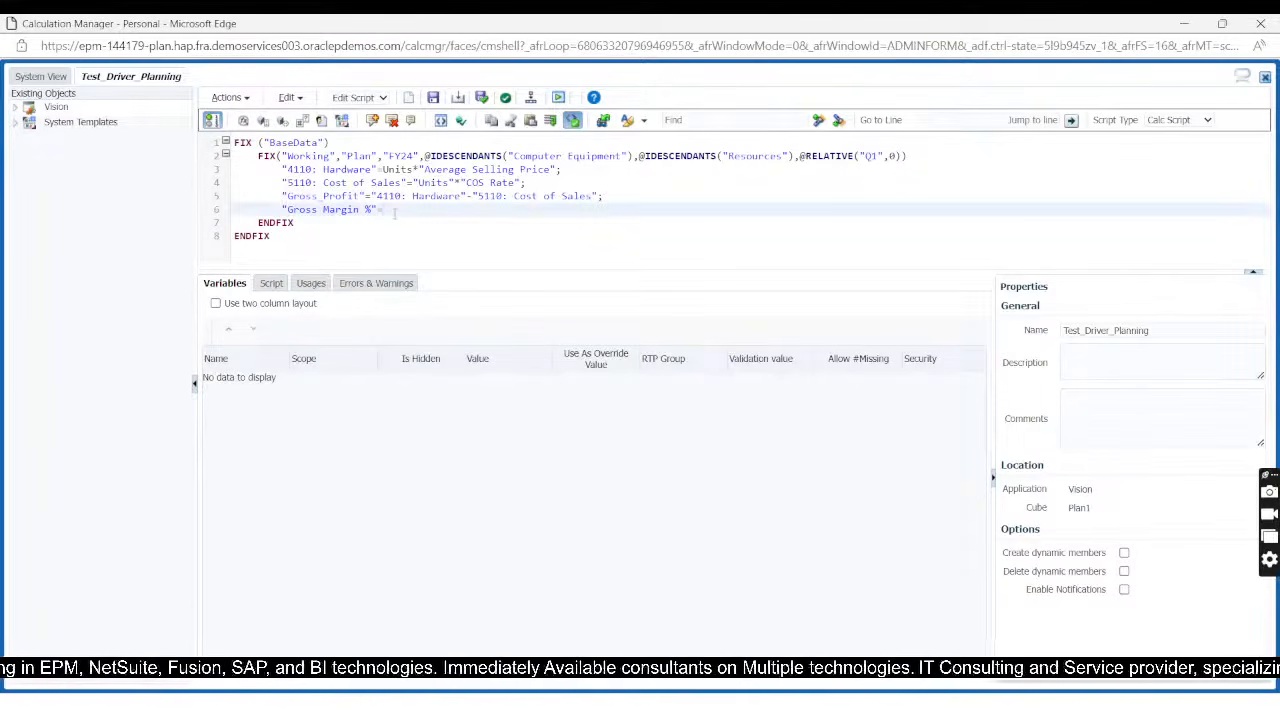
type("=")
key("ctrl+v")
type("/")
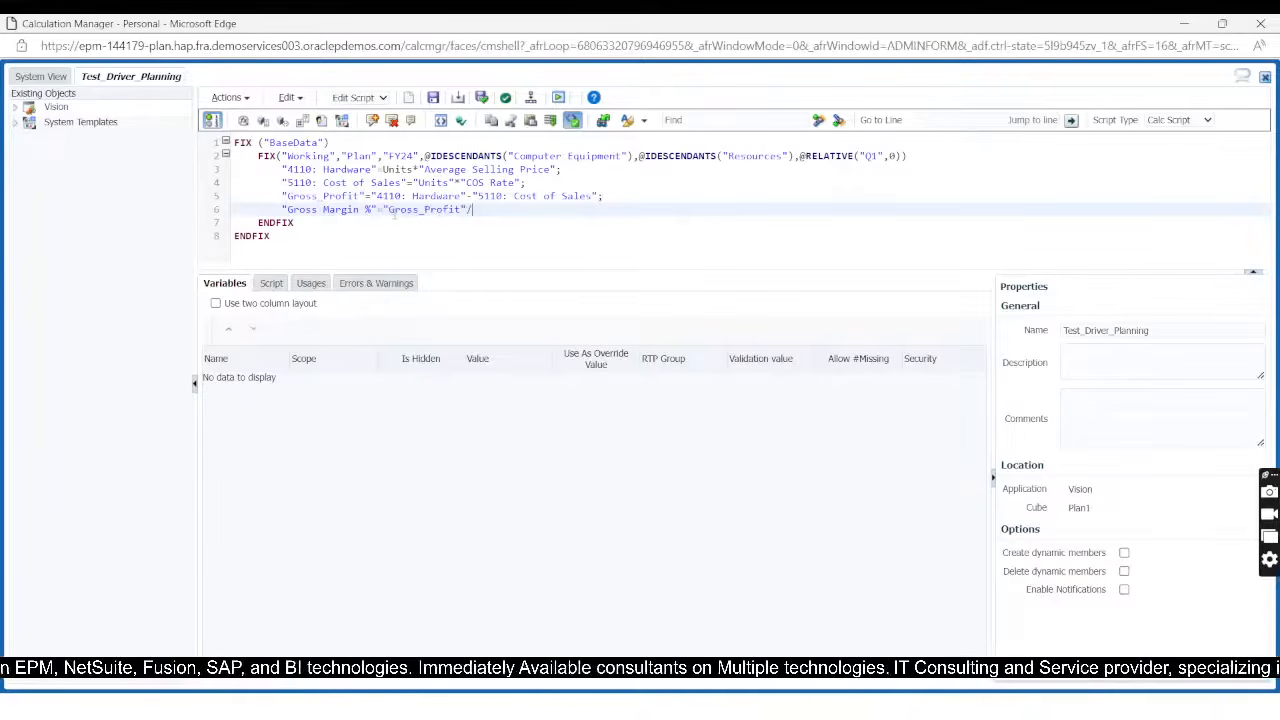
Step: Copy "4110: Hardware" from its formula line as the divisor of the Gross Margin % formula, ending with a semicolon
left_click(281, 169)
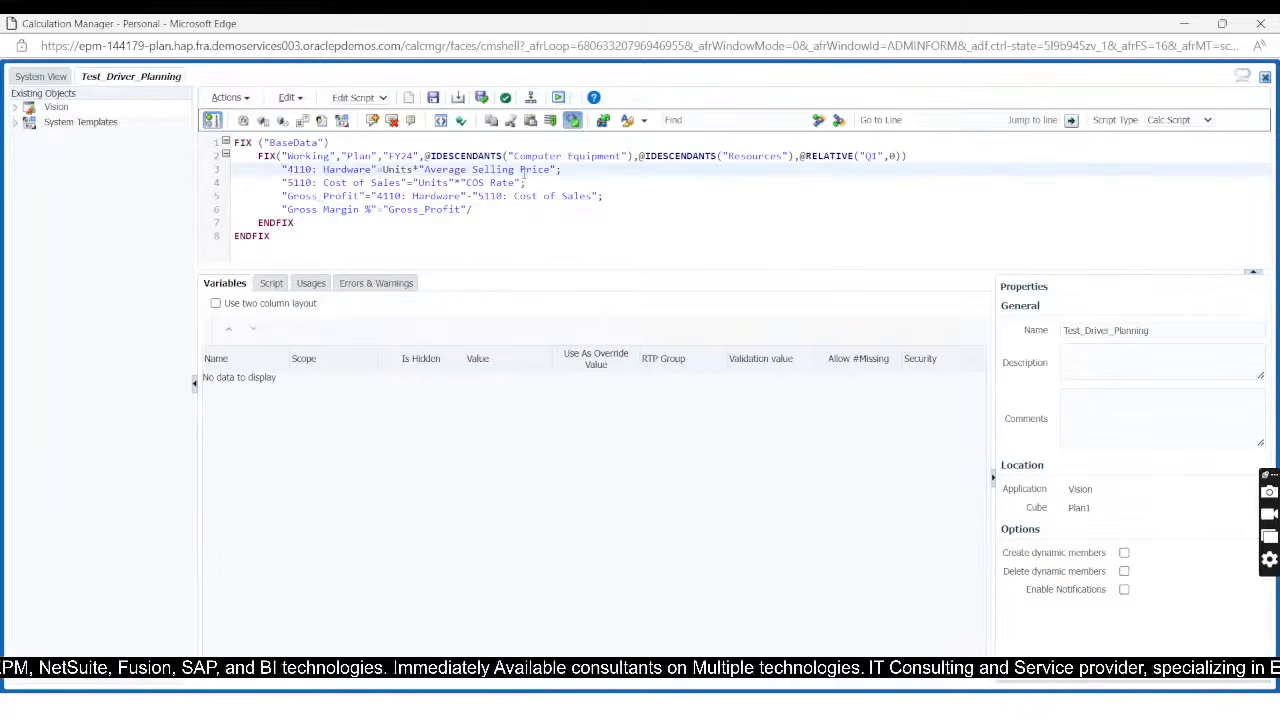
key("shift+Right")
key("shift+Right")
key("shift+Right")
key("shift+Right")
key("shift+Right")
key("shift+Right")
key("shift+Right")
key("shift+Right")
key("shift+Right")
key("shift+Right")
key("shift+Right")
key("shift+Right")
key("shift+Right")
key("shift+Right")
key("shift+Right")
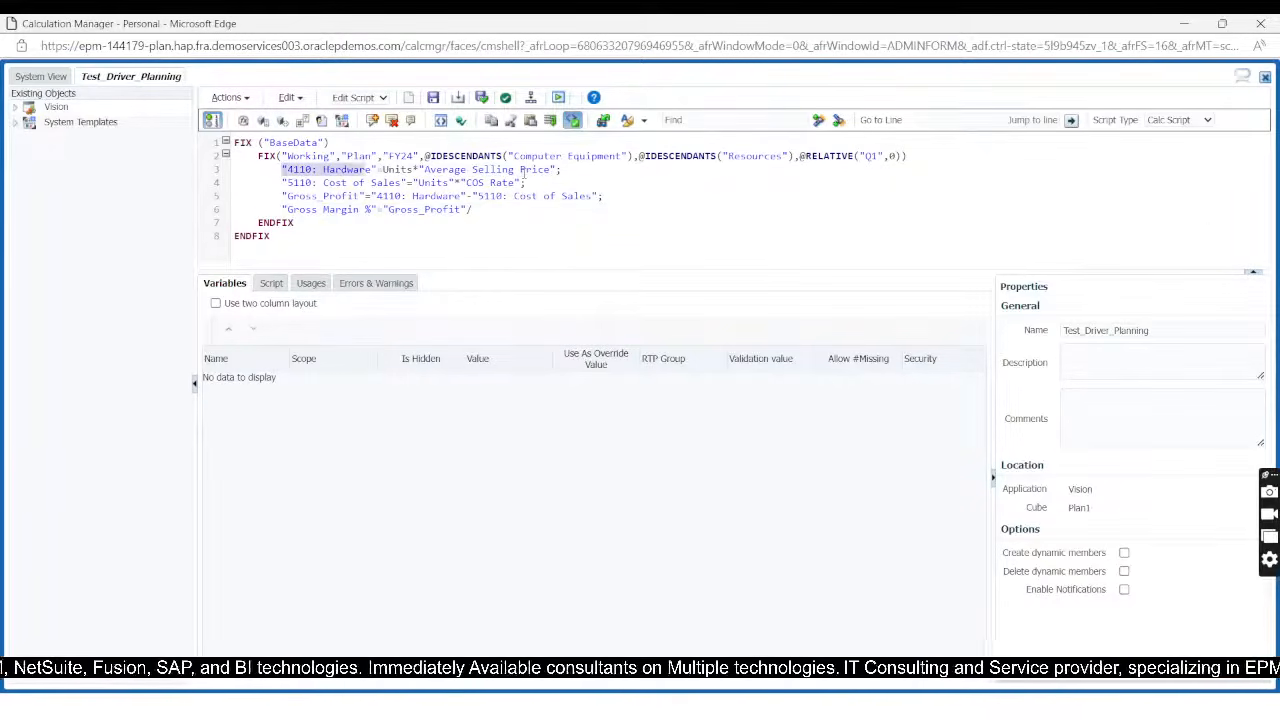
key("shift+Right")
key("ctrl+c")
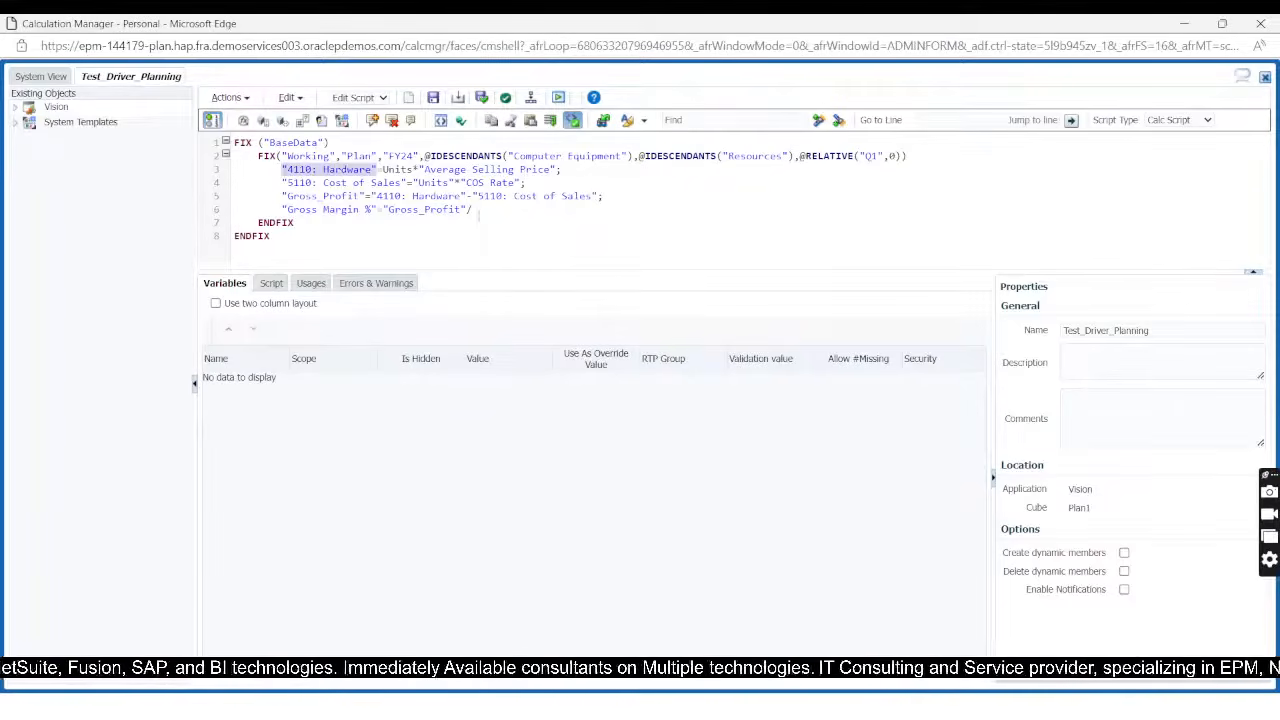
left_click(483, 211)
key("ctrl+v")
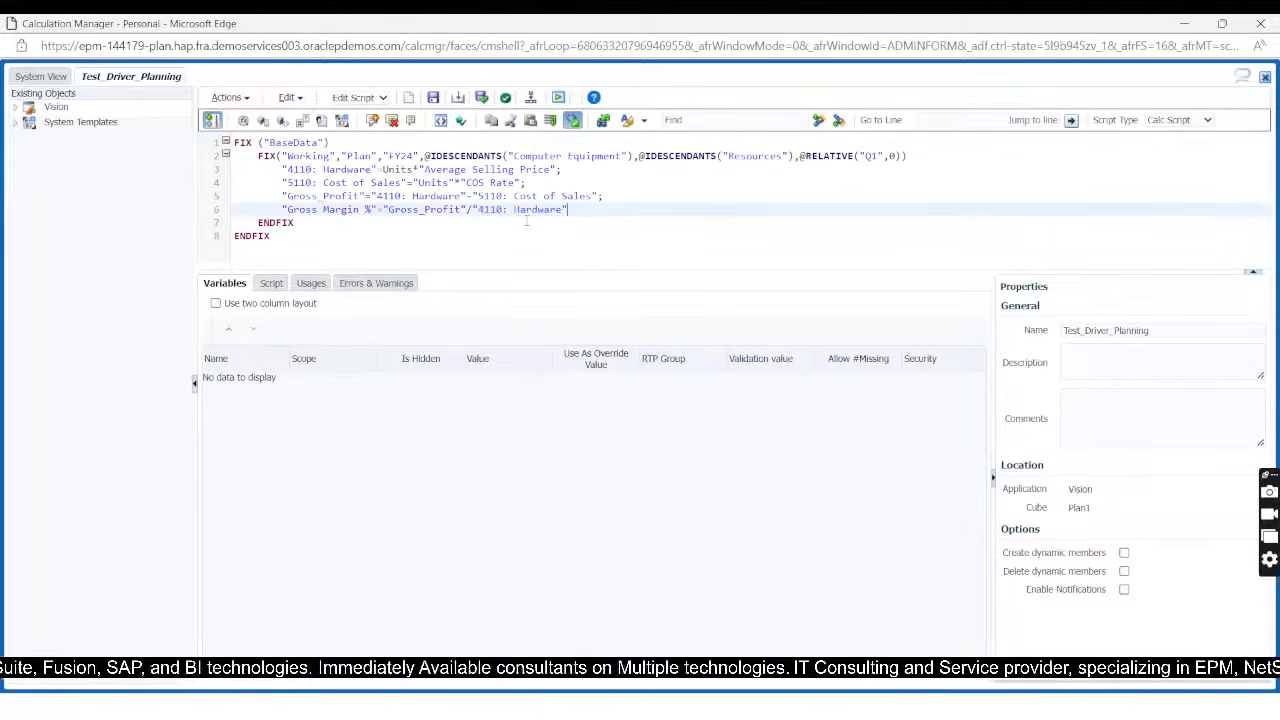
type(";")
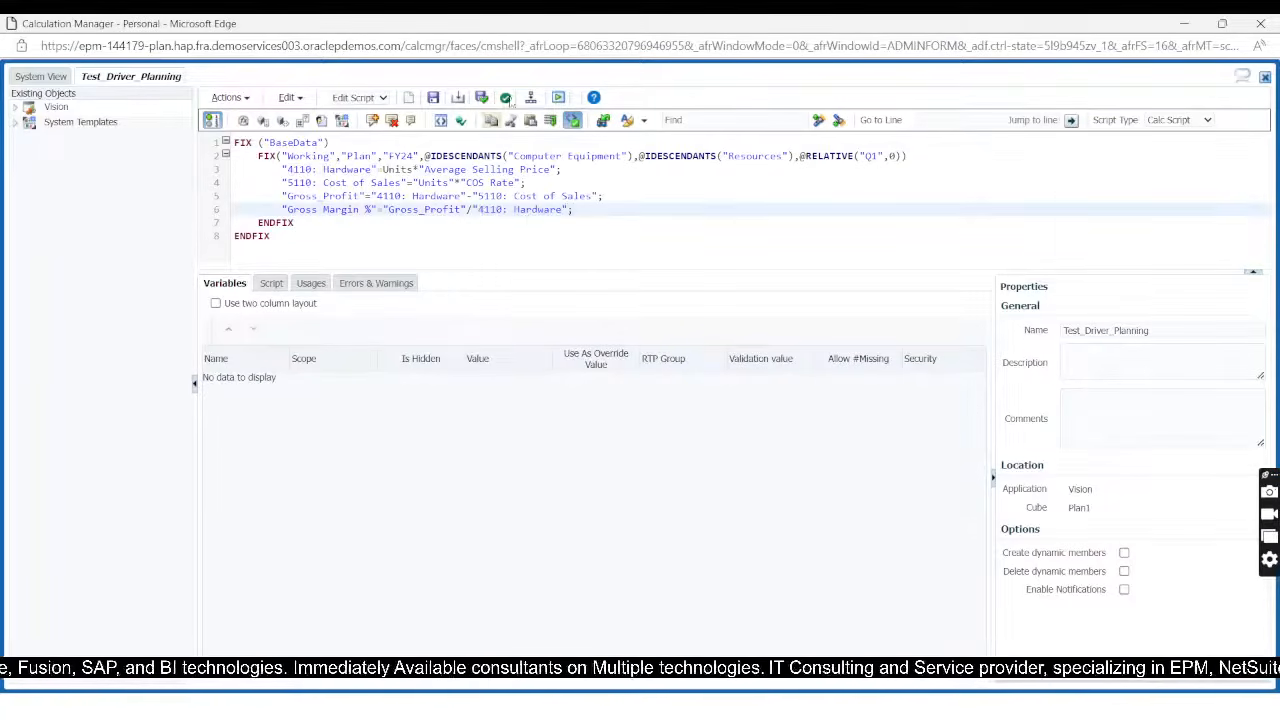
Step: Validate and save the Test_Driver_Planning rule, and deploy it
left_click(481, 97)
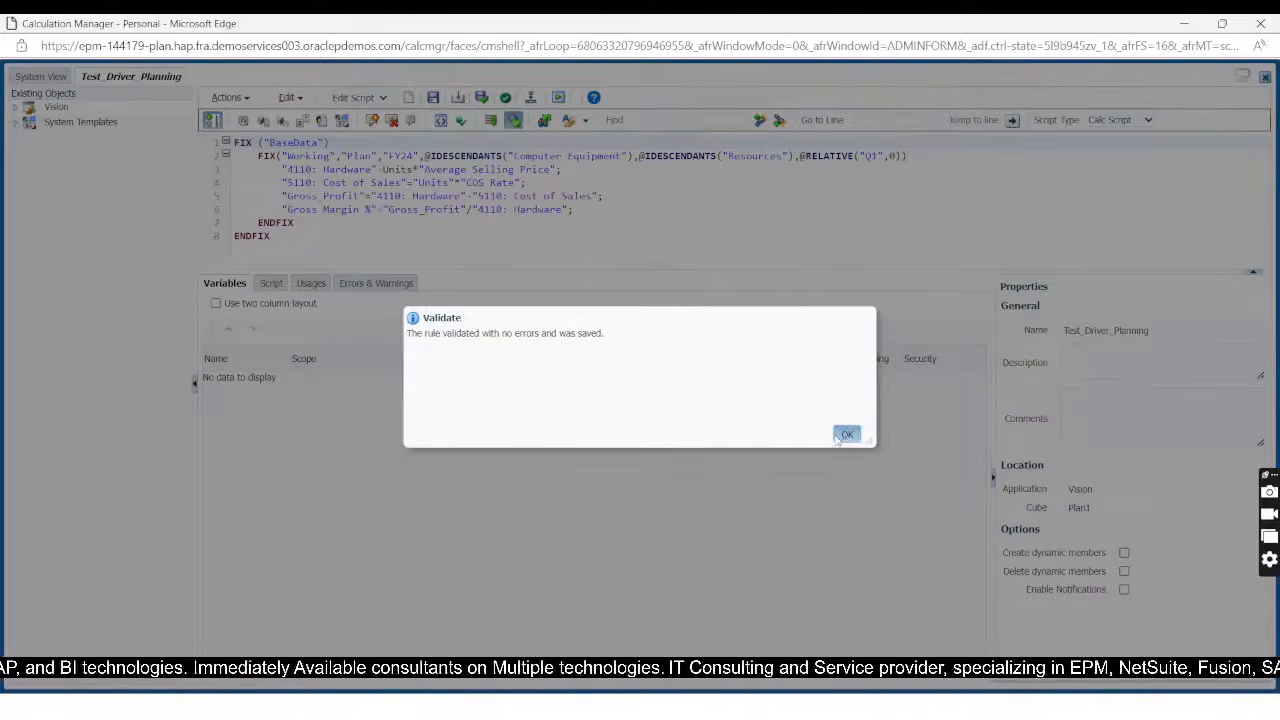
left_click(846, 433)
left_click(531, 97)
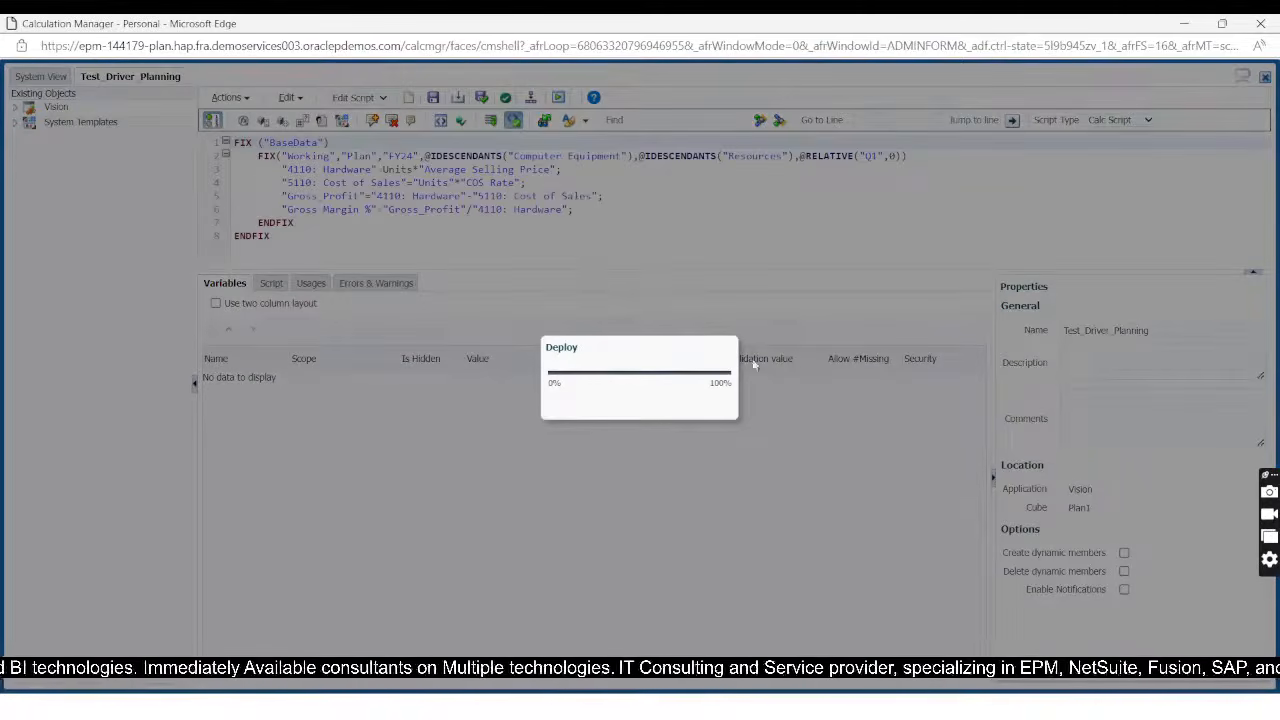
left_click(845, 440)
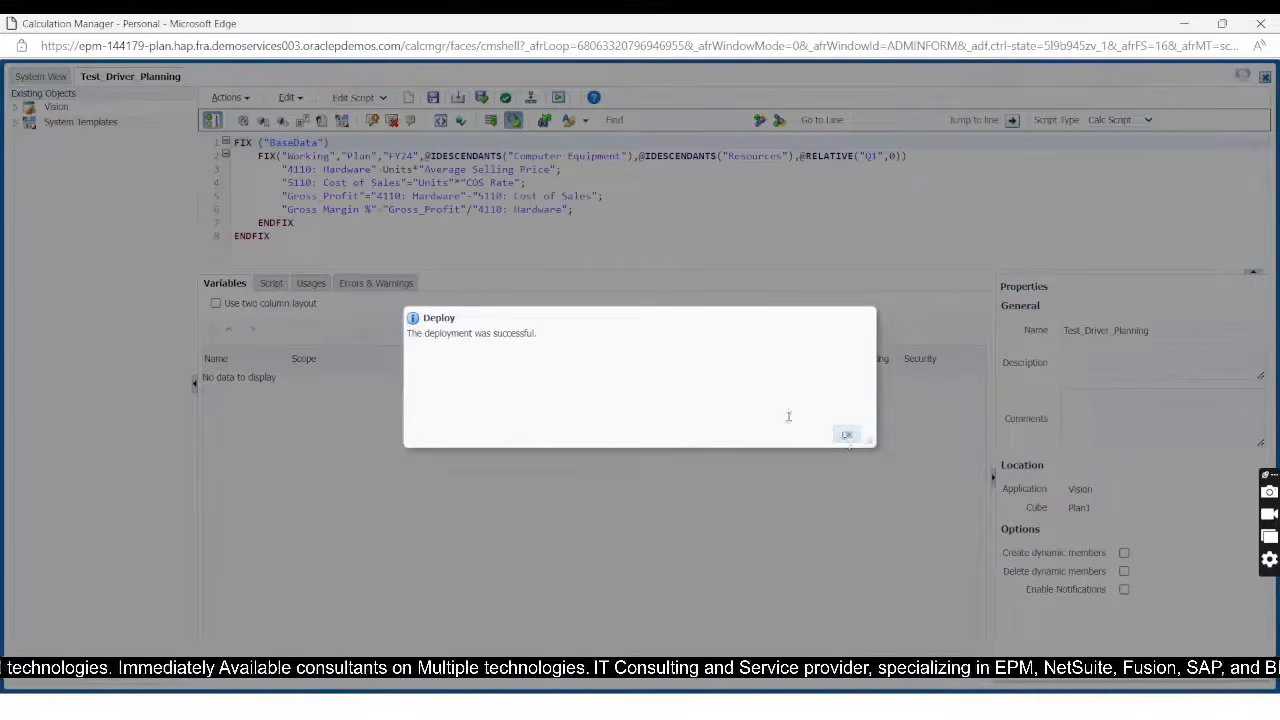
Step: Launch the deployed Test_Driver_Planning rule
left_click(560, 98)
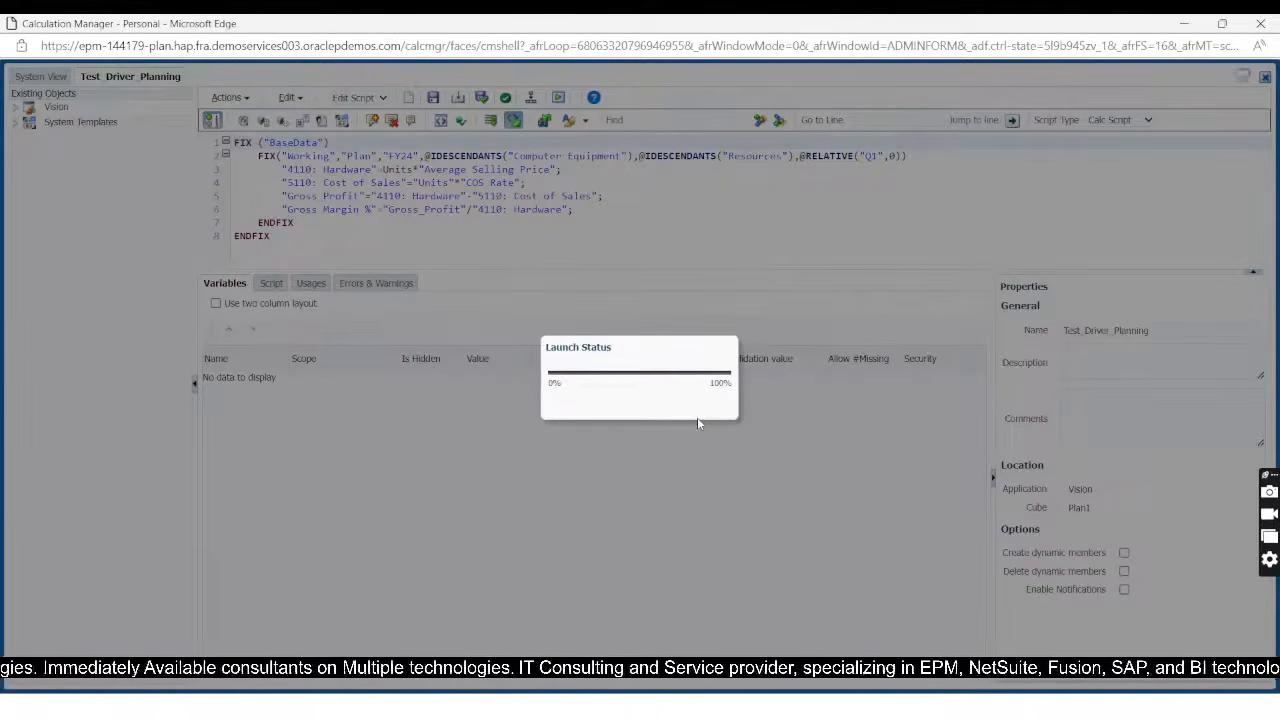
left_click(847, 436)
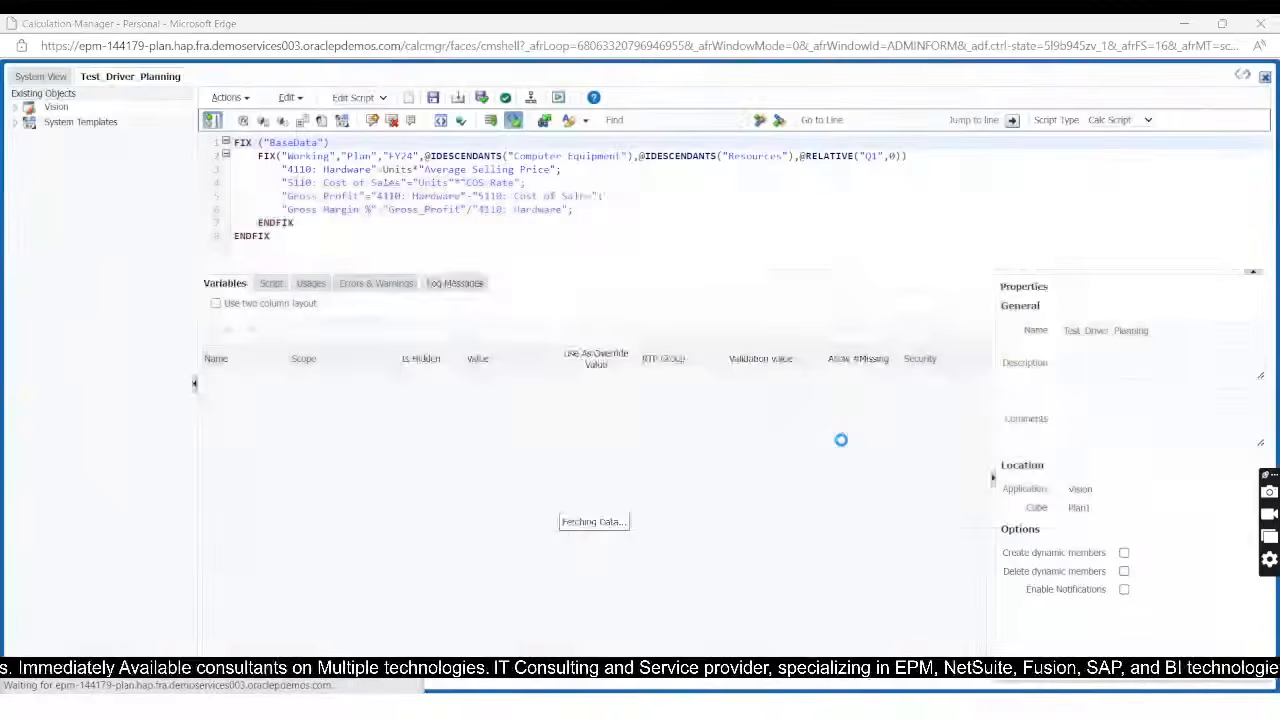
Step: Switch to the Driver_based_sale_planning workbook in Excel and refresh the Smart View ad hoc grid whose calculated accounts show #Missing
key("alt+Tab")
key("alt+Tab")
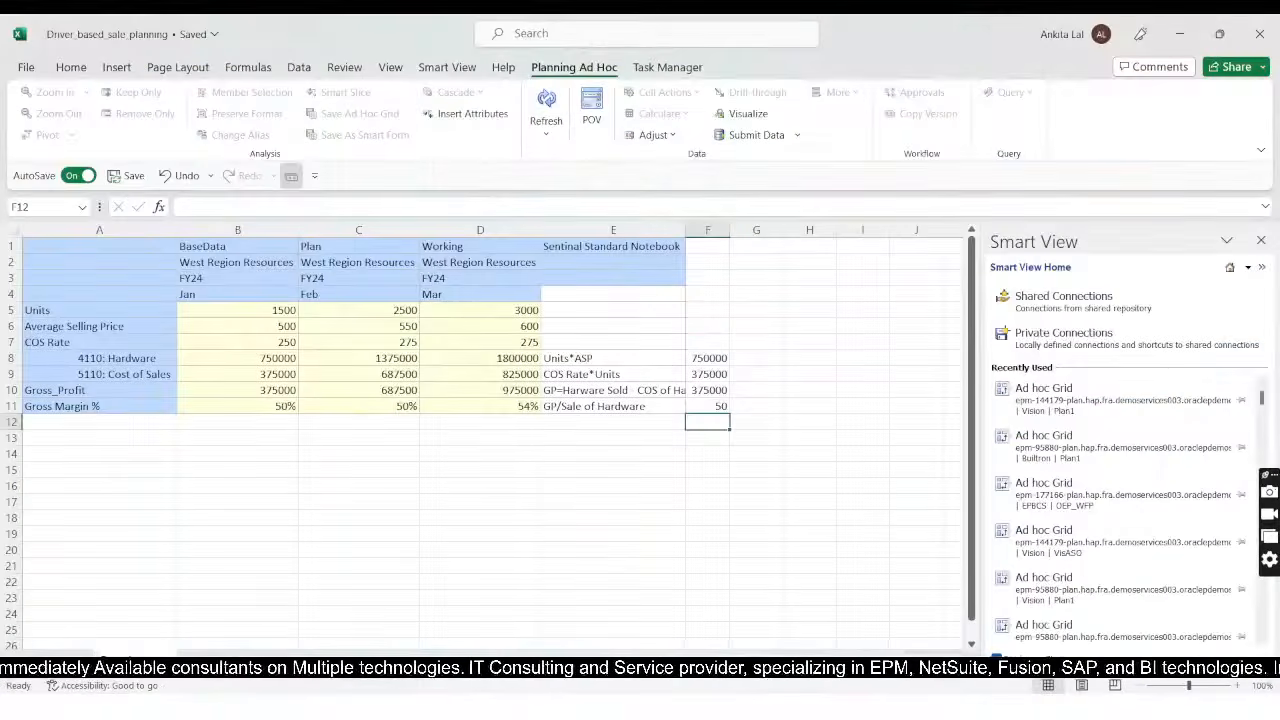
left_click(359, 501)
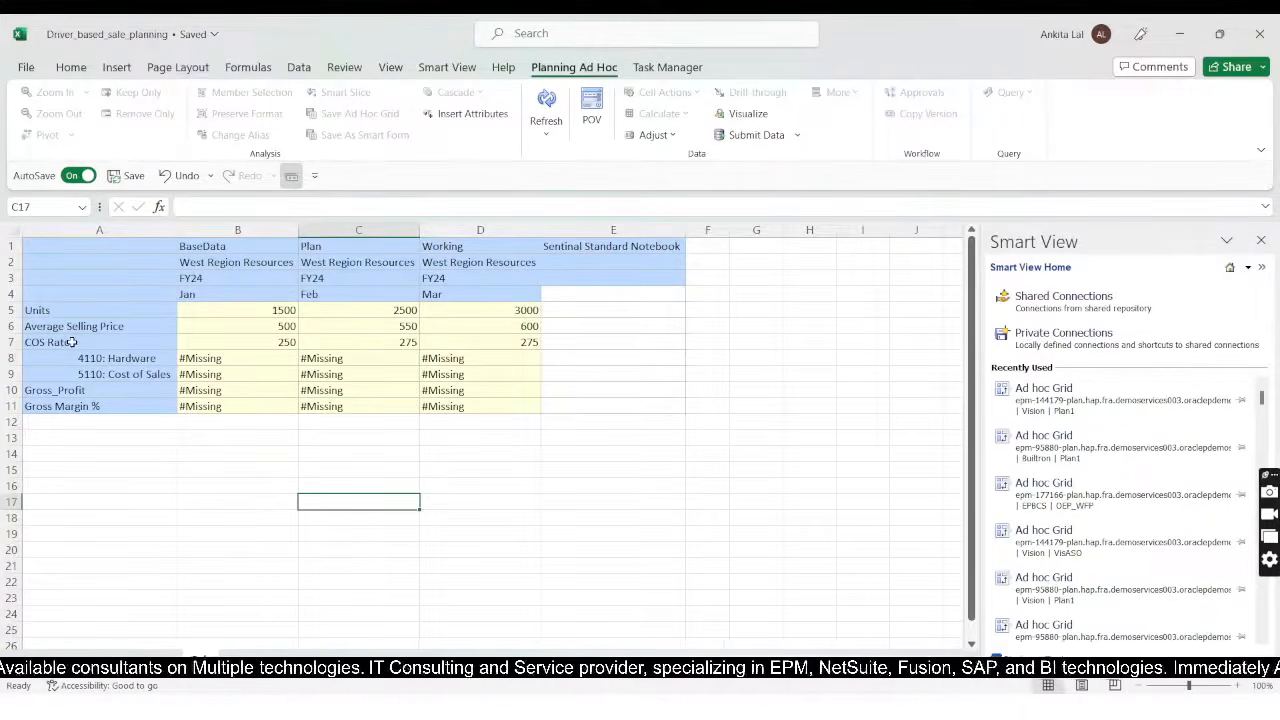
left_click(545, 100)
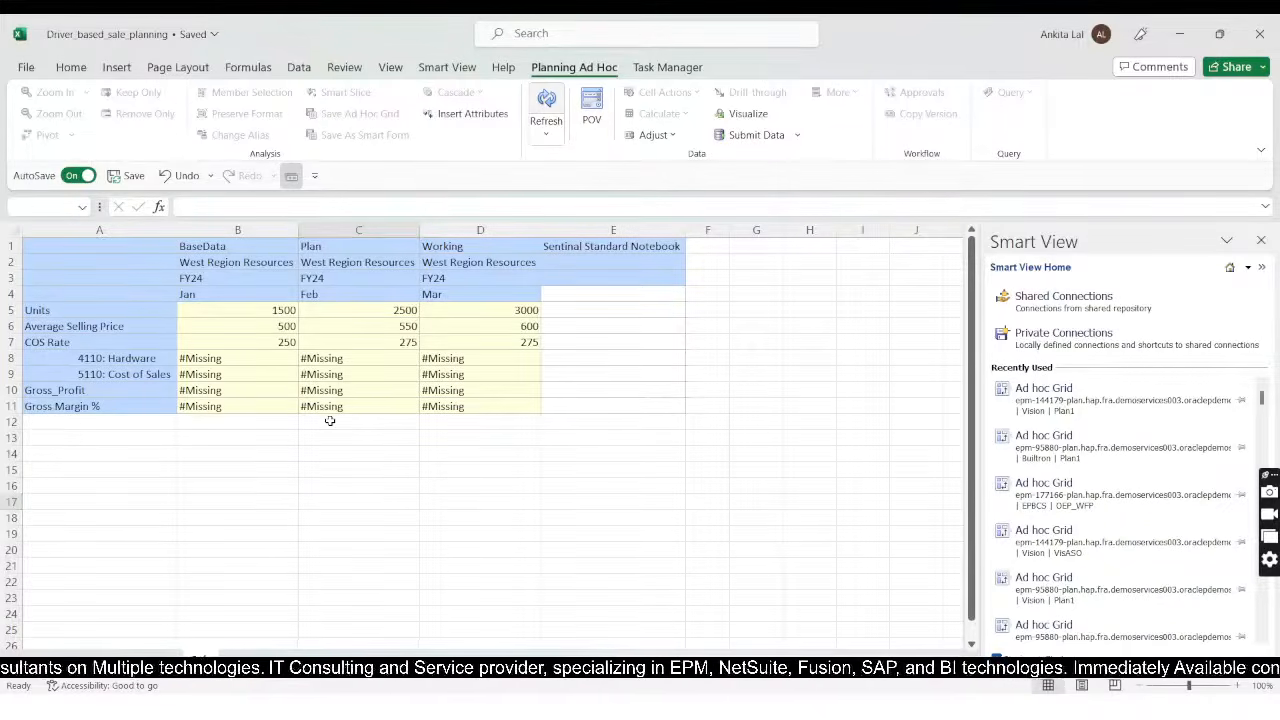
left_click(346, 550)
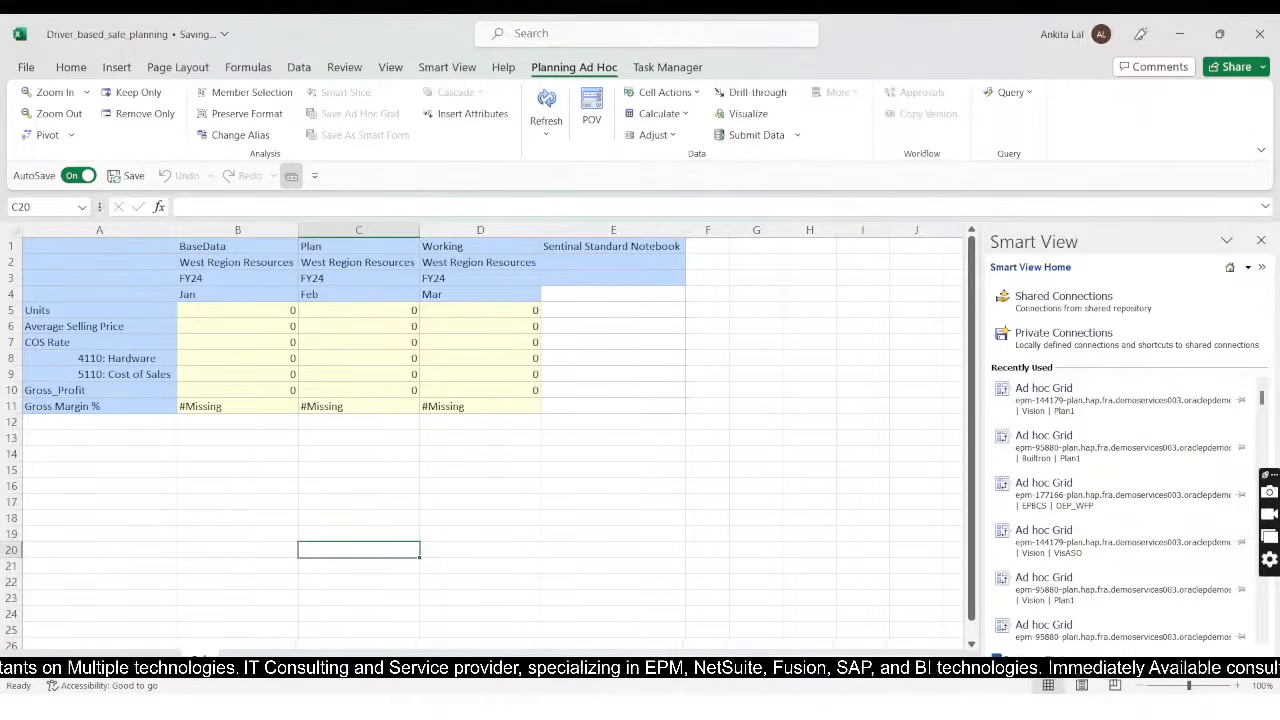
Step: Copy the January to March Units, Average Selling Price and COS Rate values from the Requirement sheet into the same Calc sheet rows
left_click_drag(231, 313, 482, 341)
key("ctrl+c")
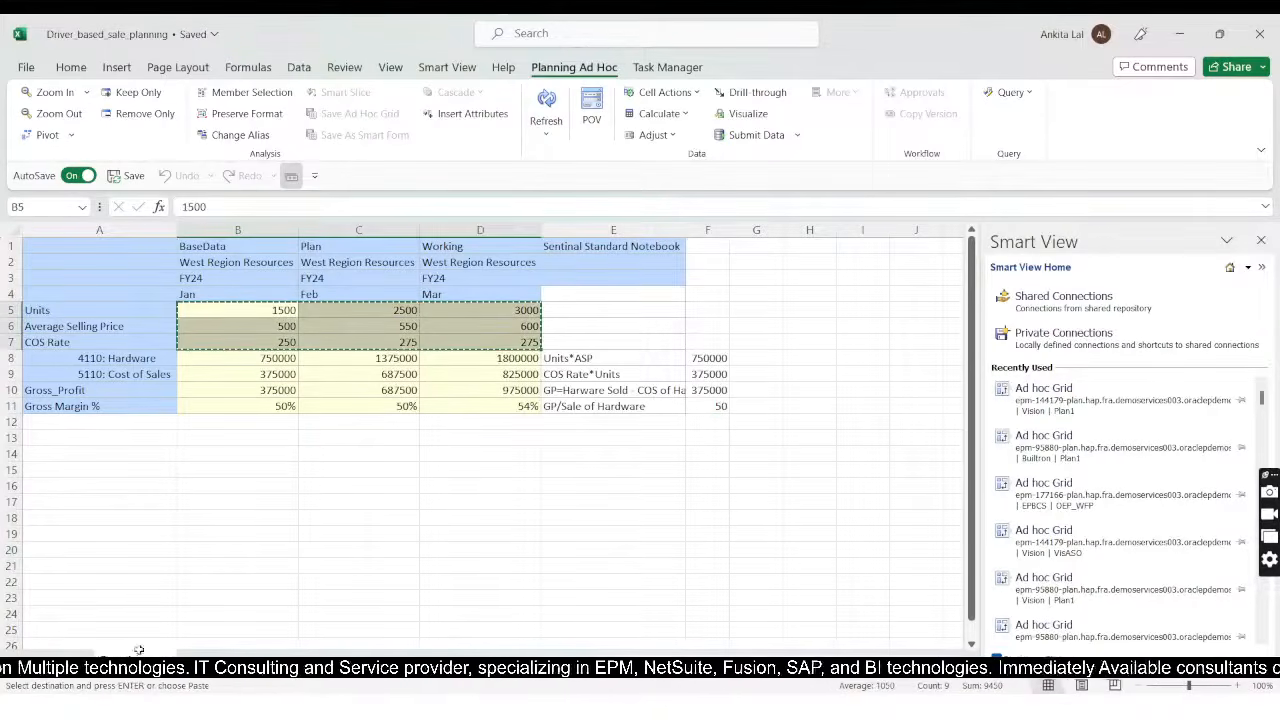
left_click(200, 669)
left_click(205, 312)
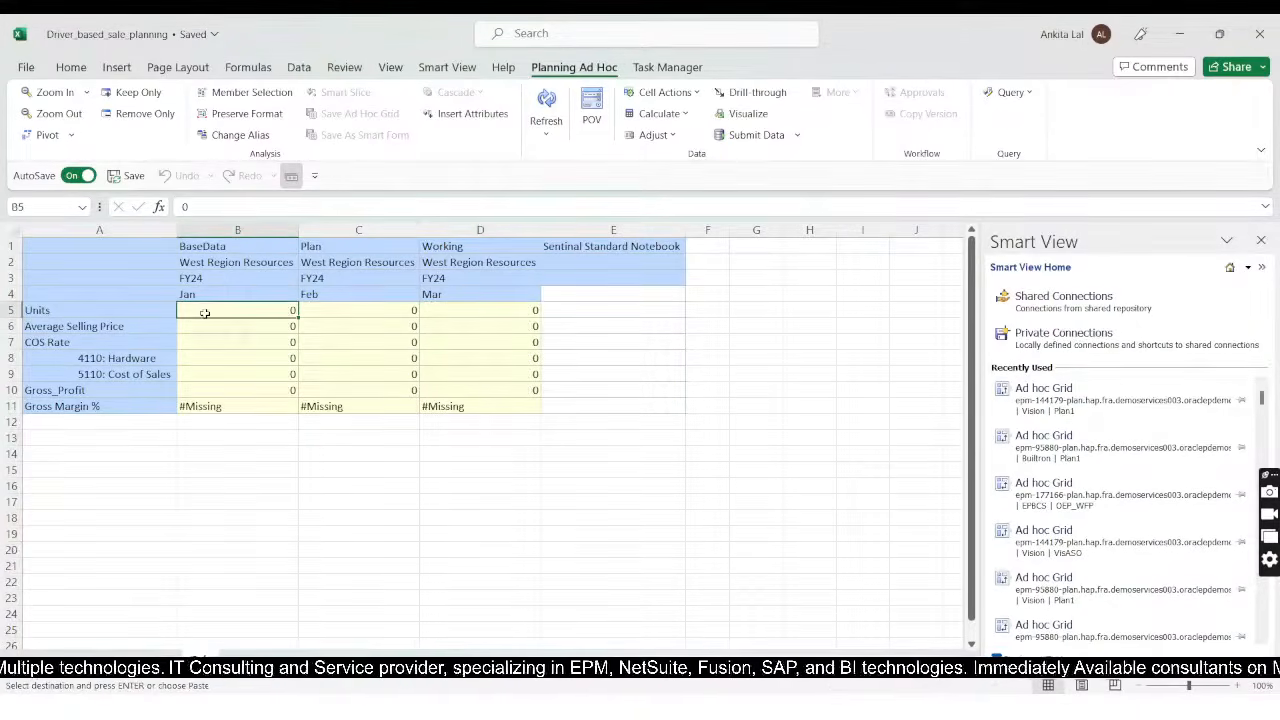
key("ctrl+v")
left_click(358, 485)
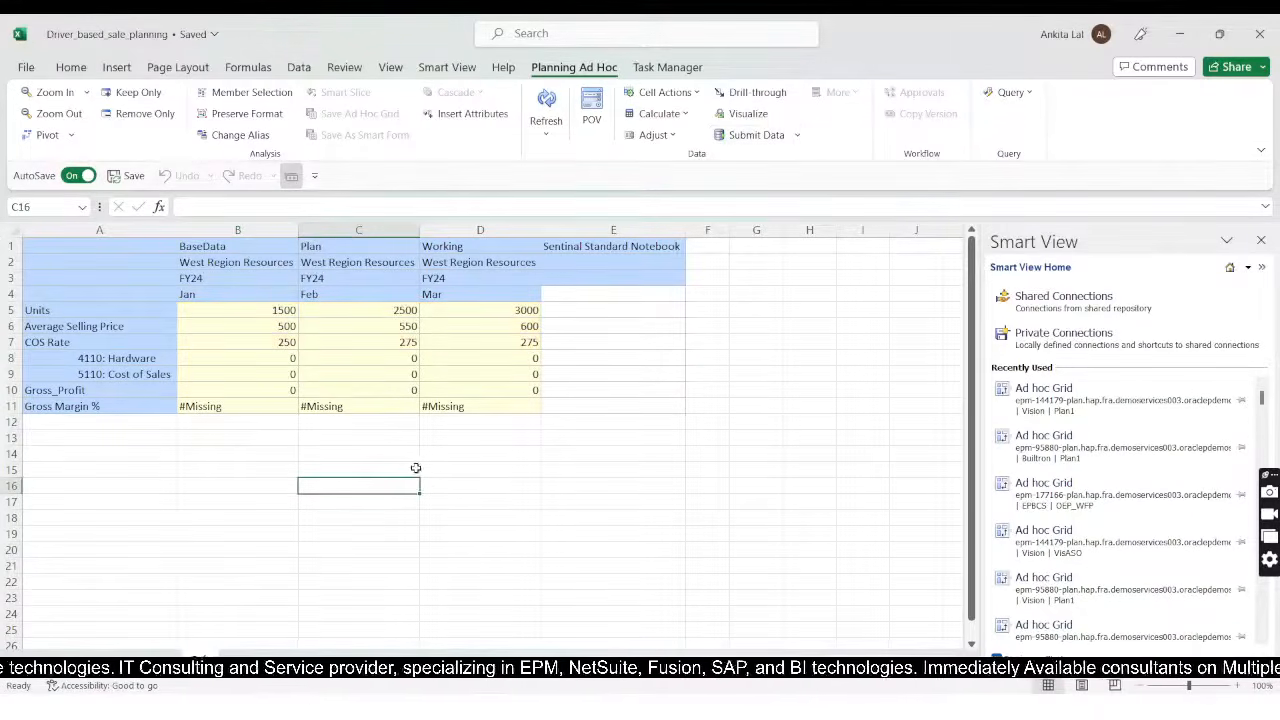
Step: Open the Smart View business rules list and filter it to Plan1 rules by excluding the other plan types
left_click(542, 484)
left_click(659, 113)
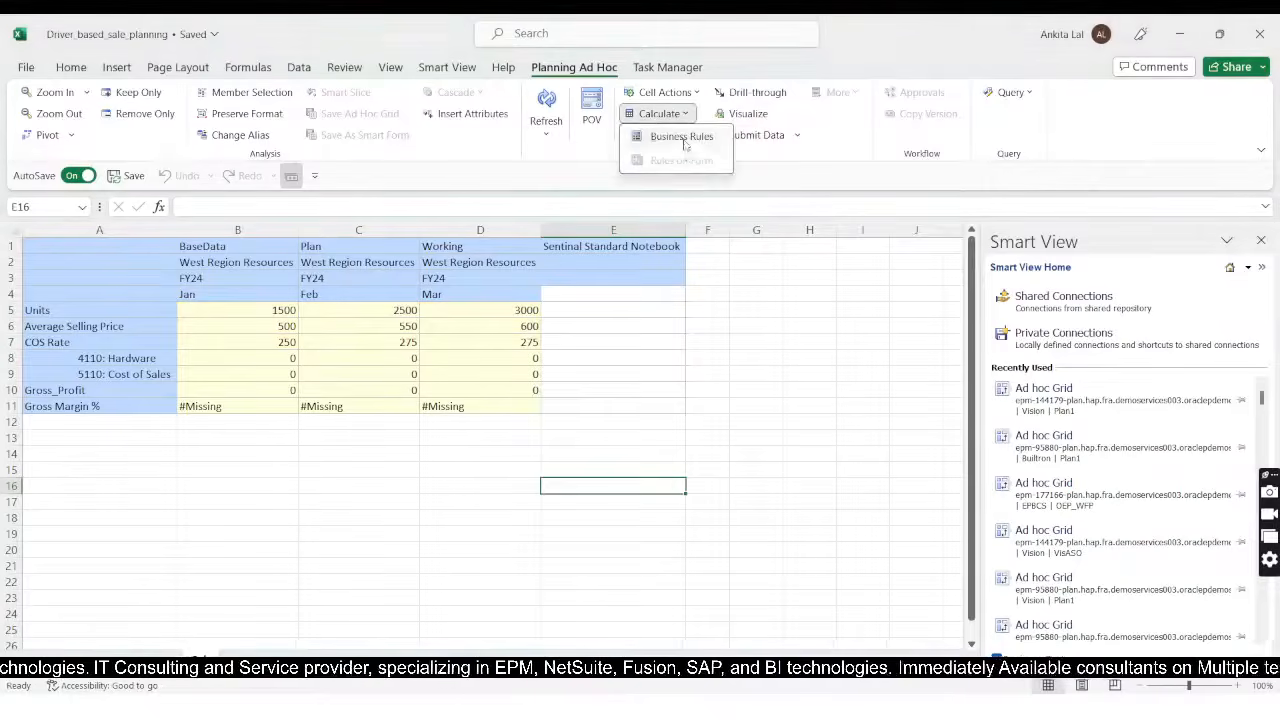
left_click(674, 135)
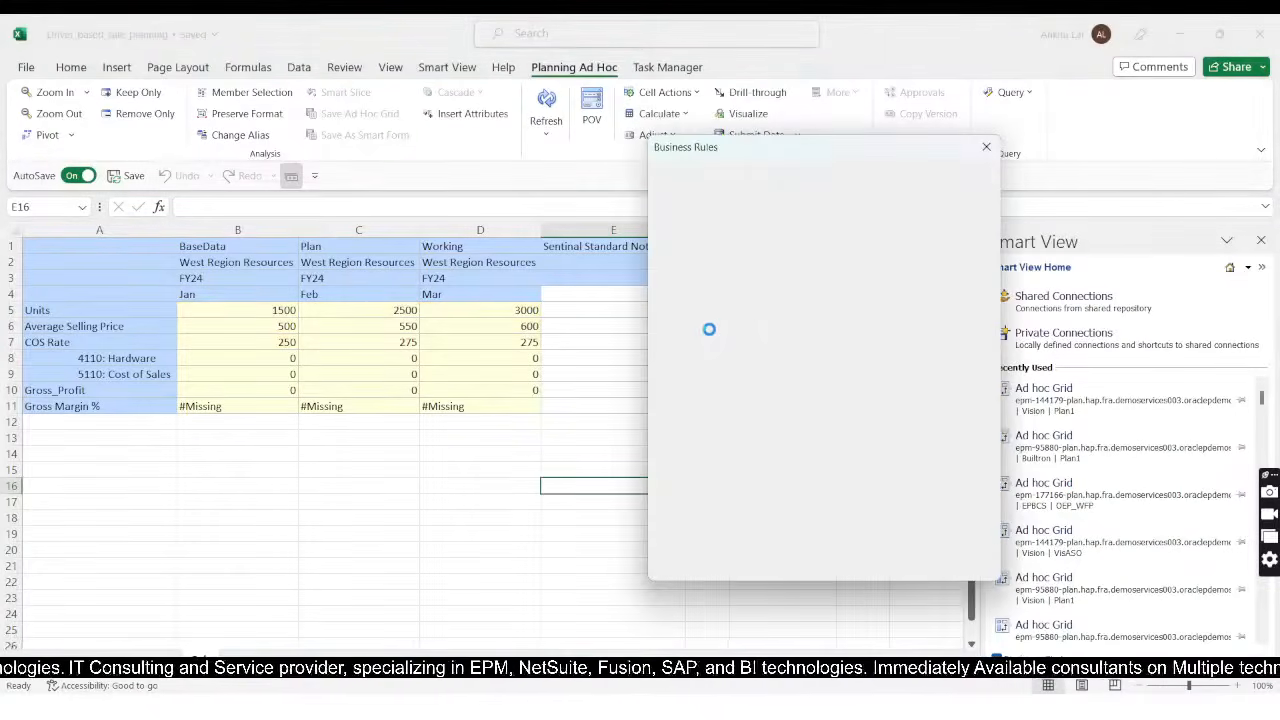
left_click(683, 192)
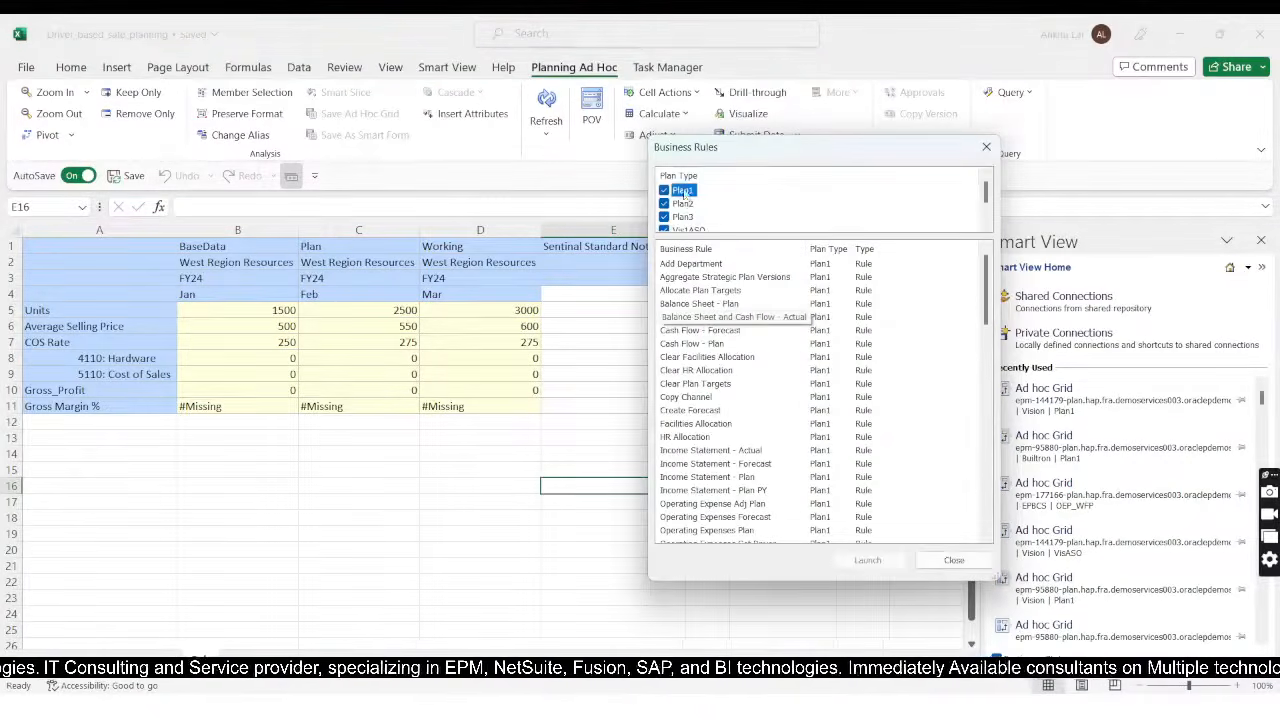
left_click(664, 204)
left_click(664, 217)
left_click(664, 229)
scroll(700, 220, "down", 1)
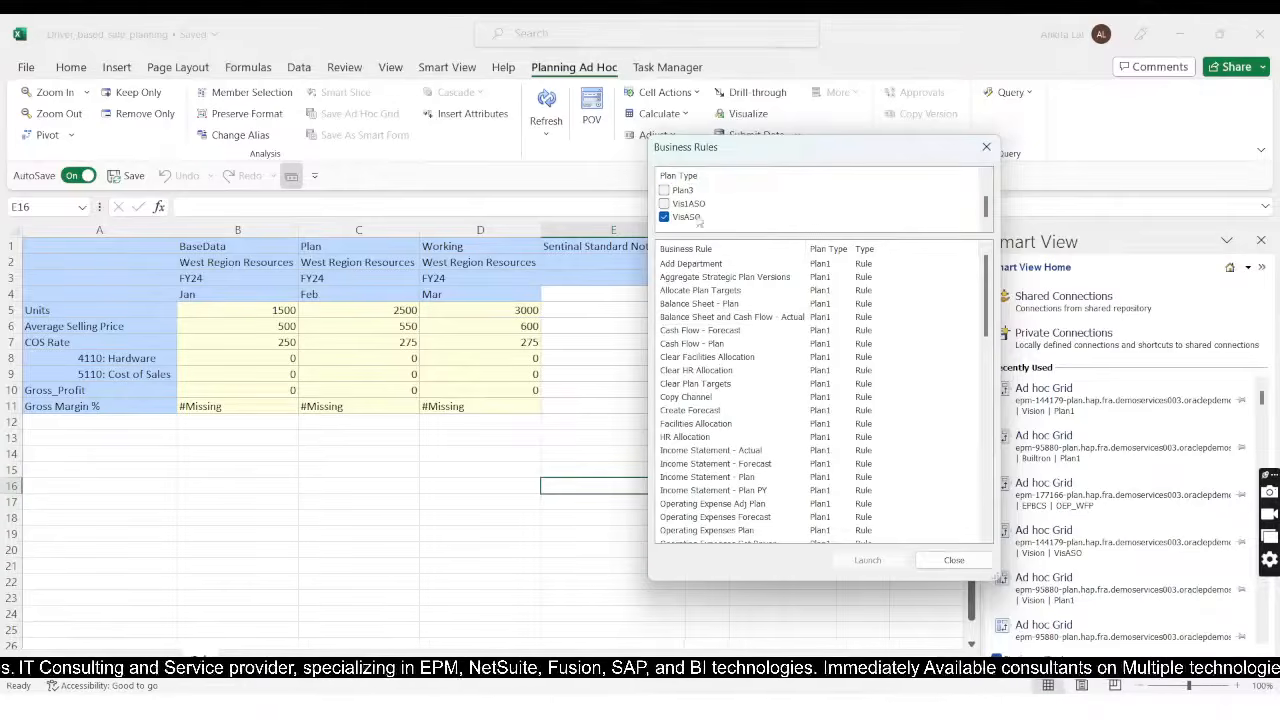
left_click(664, 217)
scroll(712, 357, "down", 10)
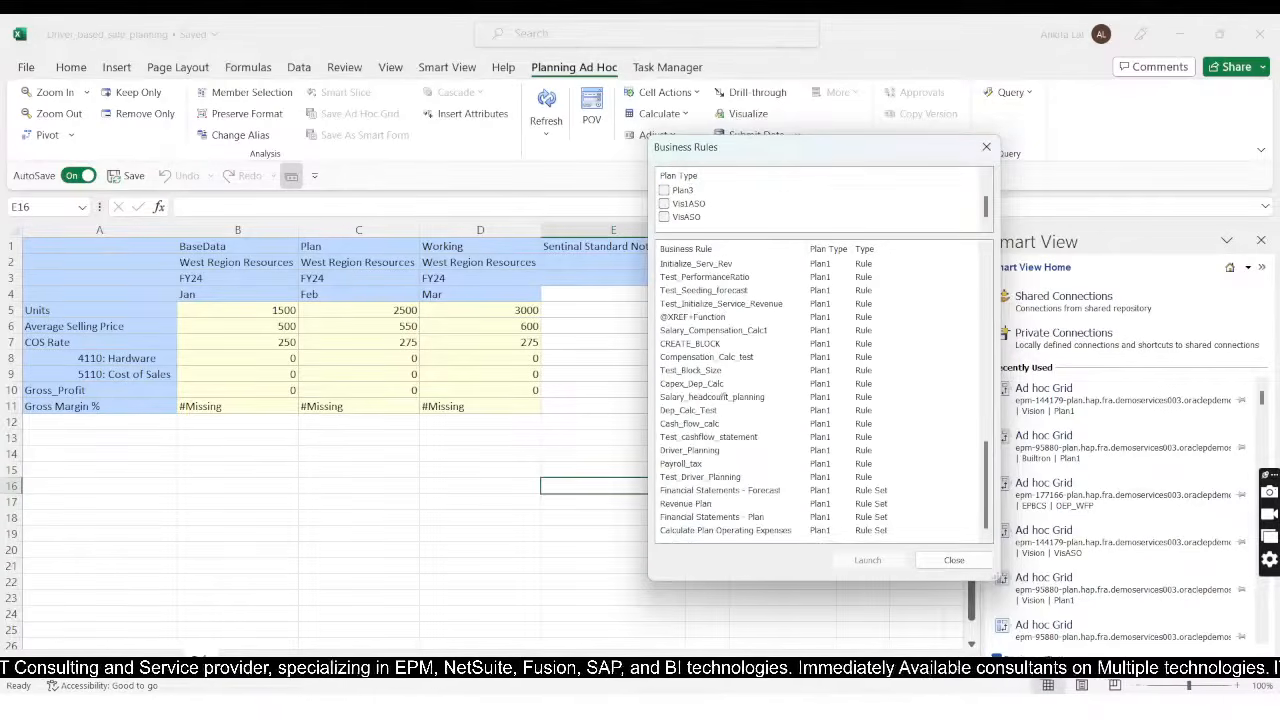
Step: Launch the Test_Driver_Planning rule from the list, close the dialog and refresh the ad hoc grid
left_click(686, 478)
left_click(858, 560)
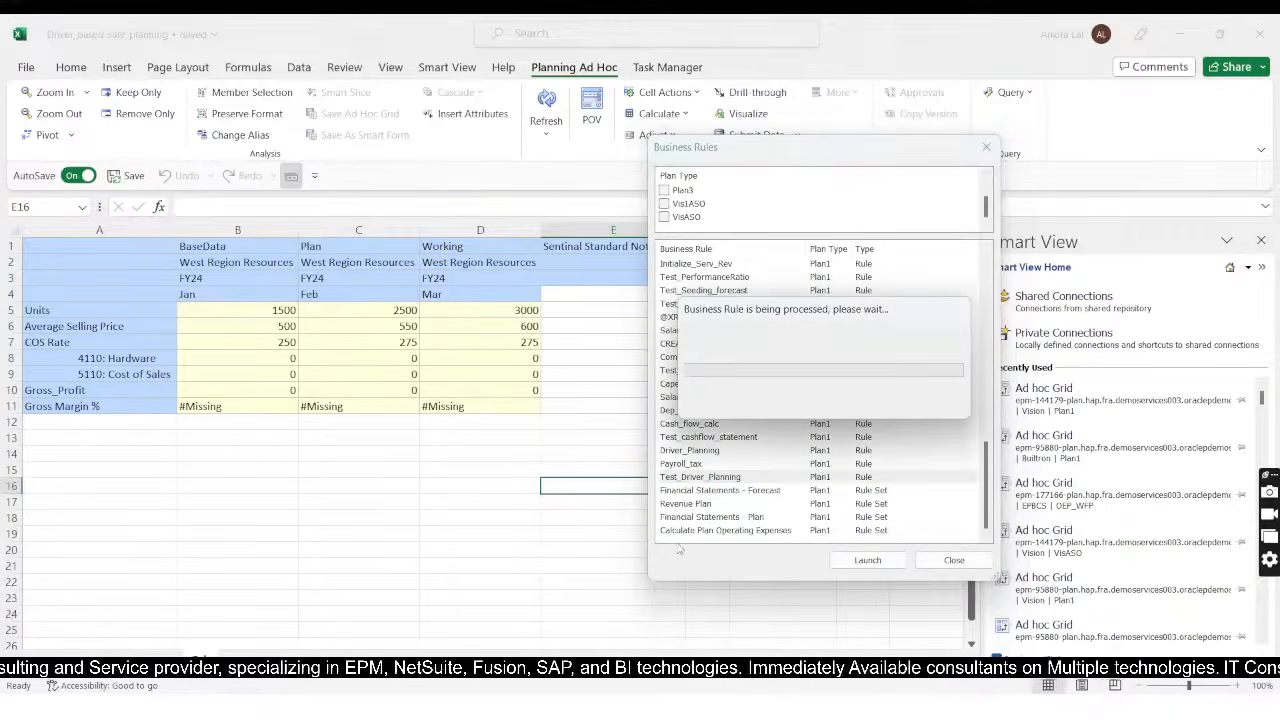
left_click(722, 425)
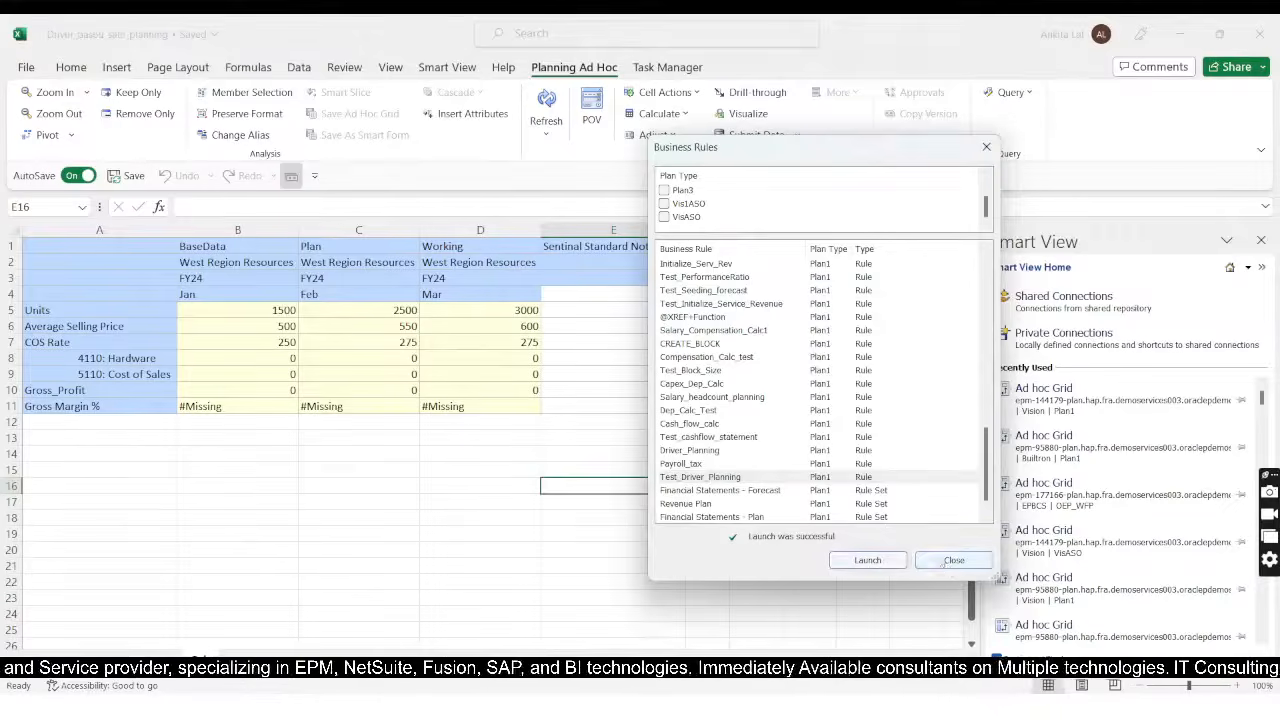
left_click(954, 560)
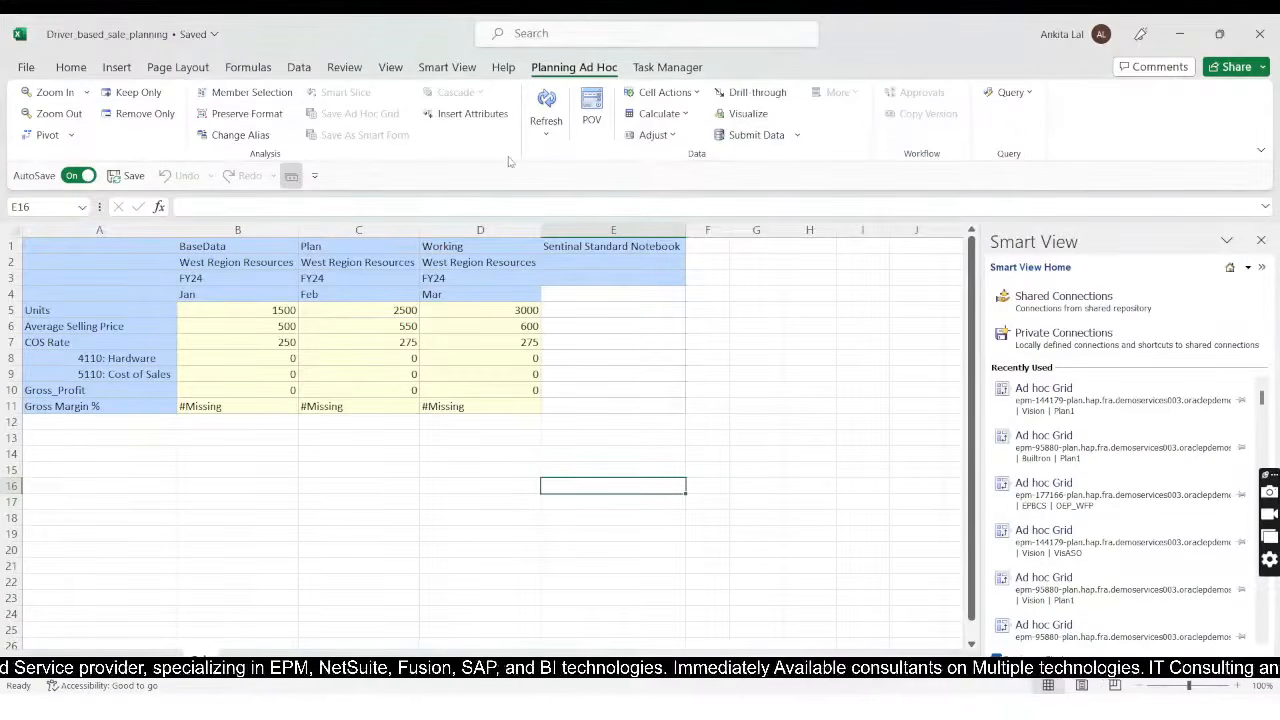
left_click(546, 108)
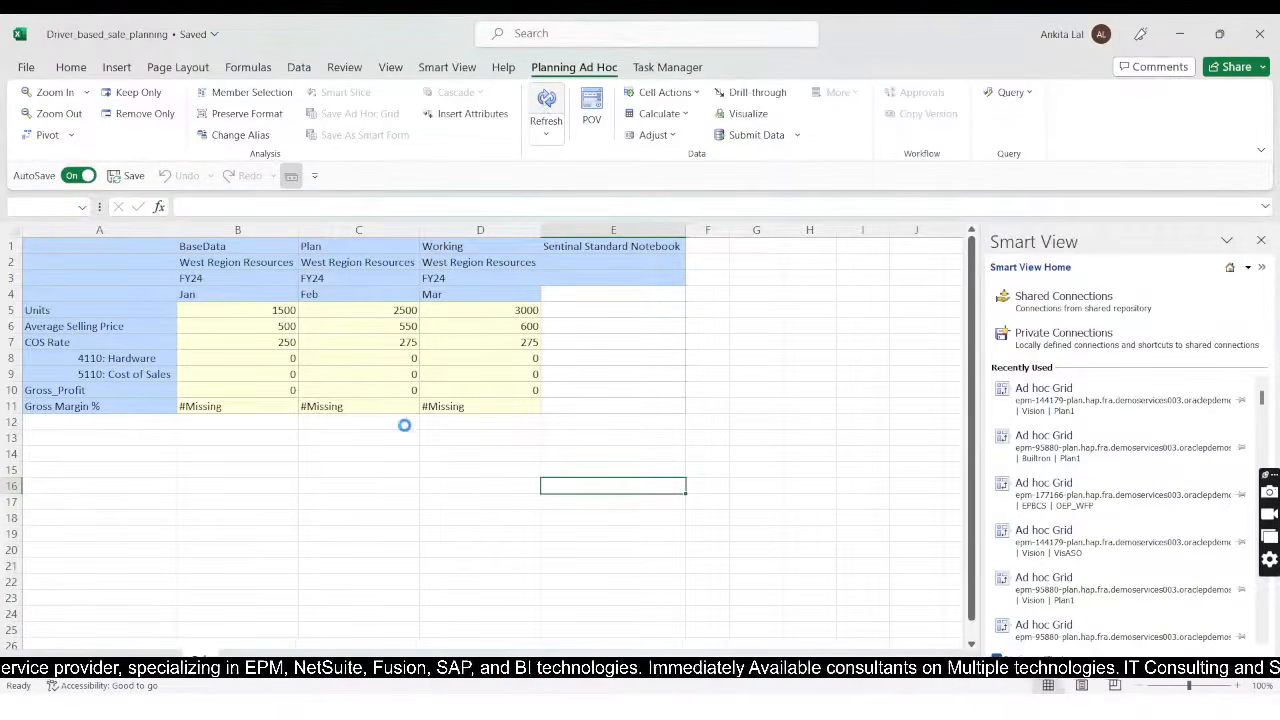
left_click(304, 454)
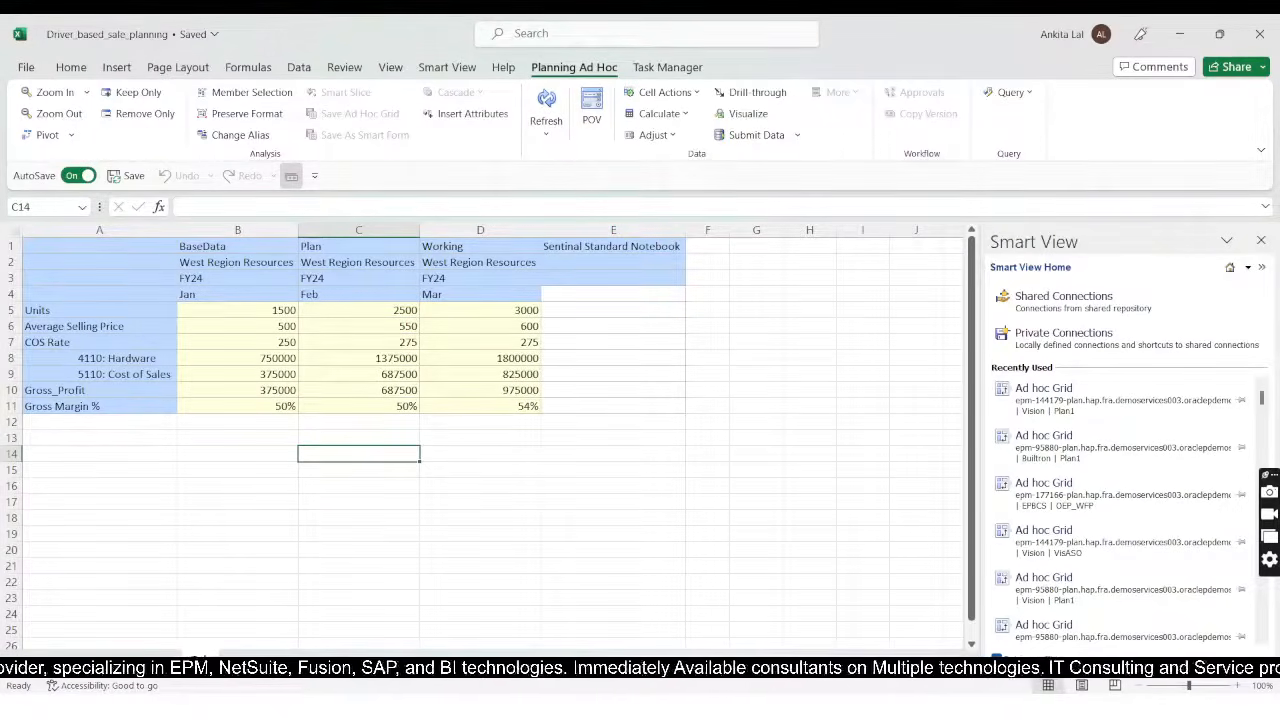
Step: Check the comparison sheet's Requirement-minus-Calc differences and inspect the formula for January Units
left_click(250, 665)
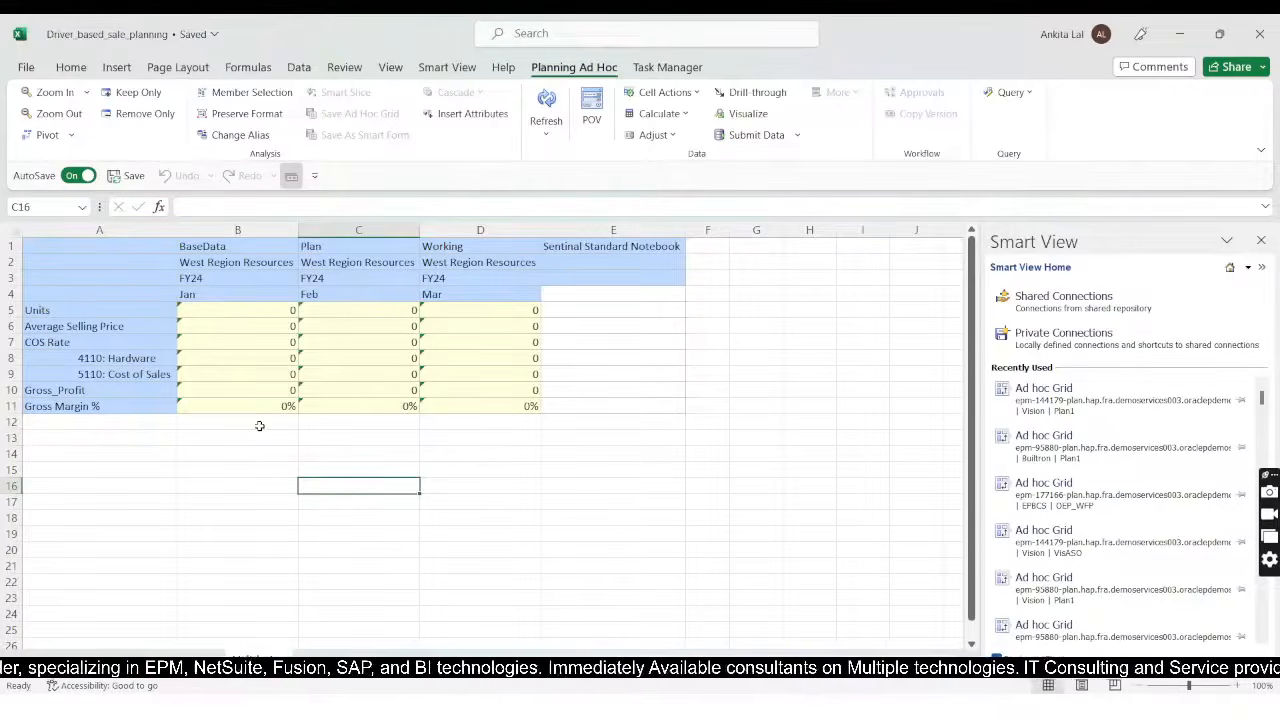
left_click(226, 311)
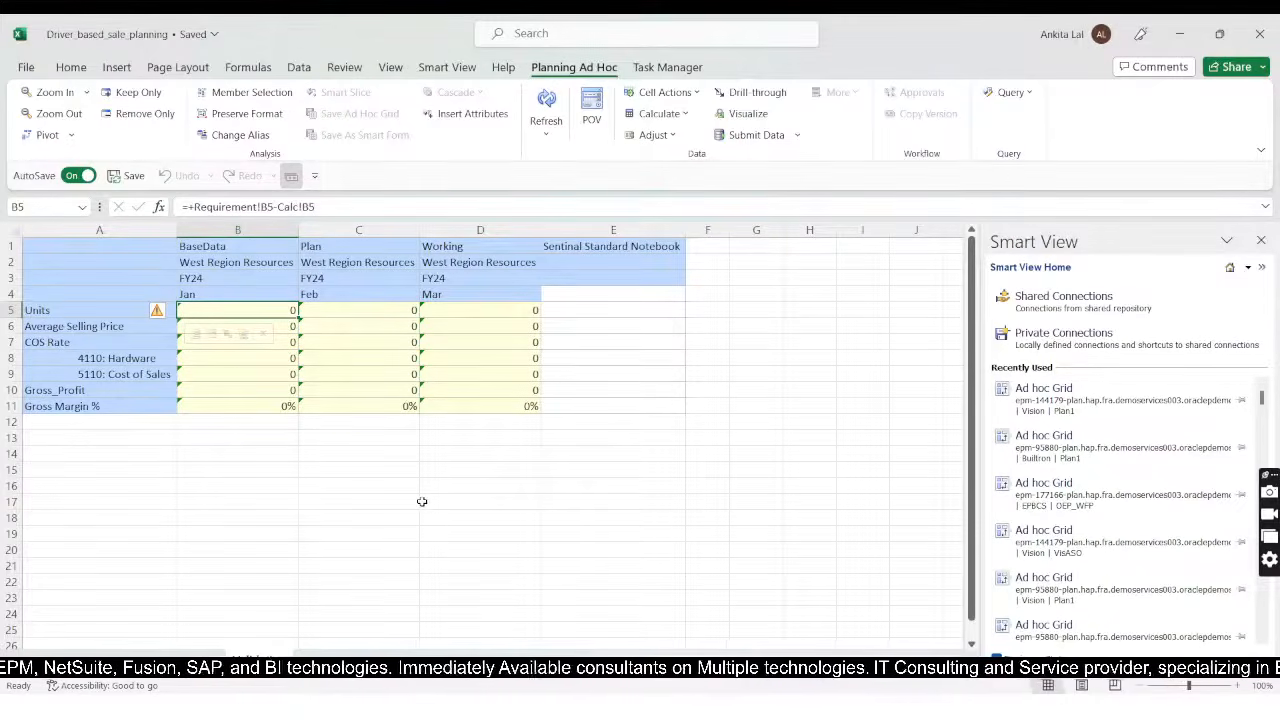
left_click(404, 546)
Step: Switch to the PowerPoint slide show and advance to the Payroll Tax Calculation slide
key("alt+Tab")
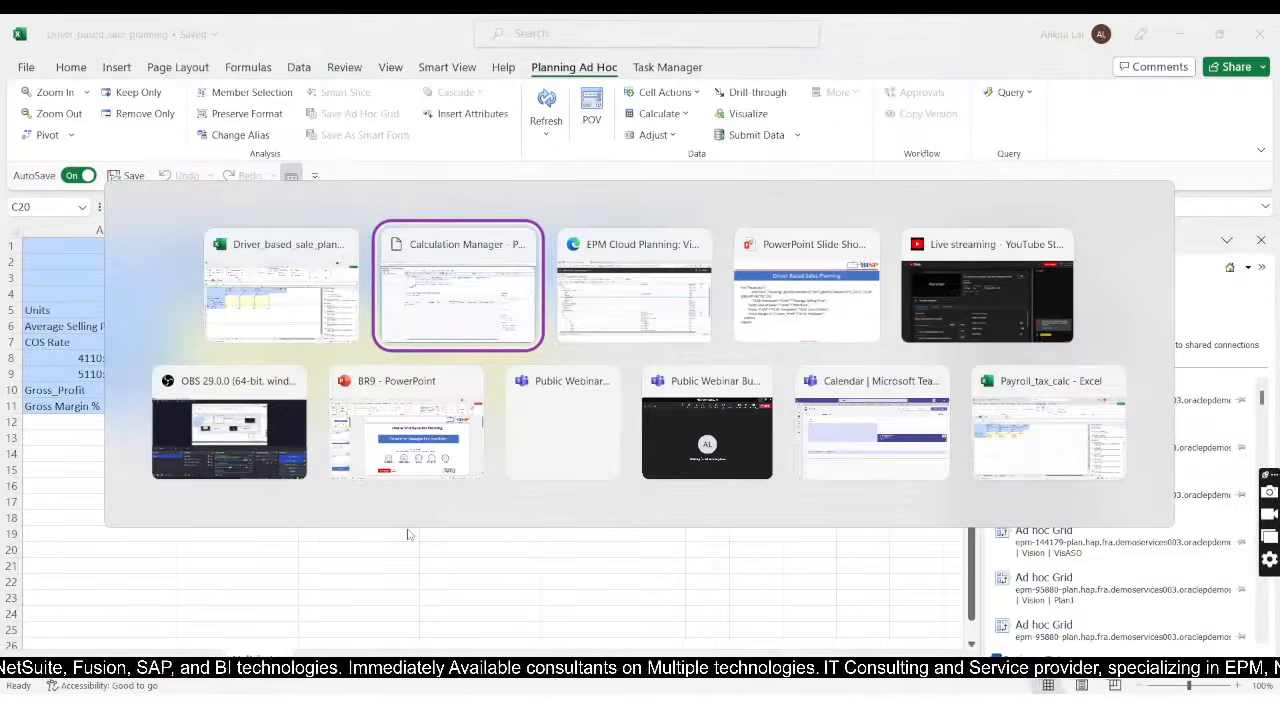
key("alt+Tab")
key("alt+Tab")
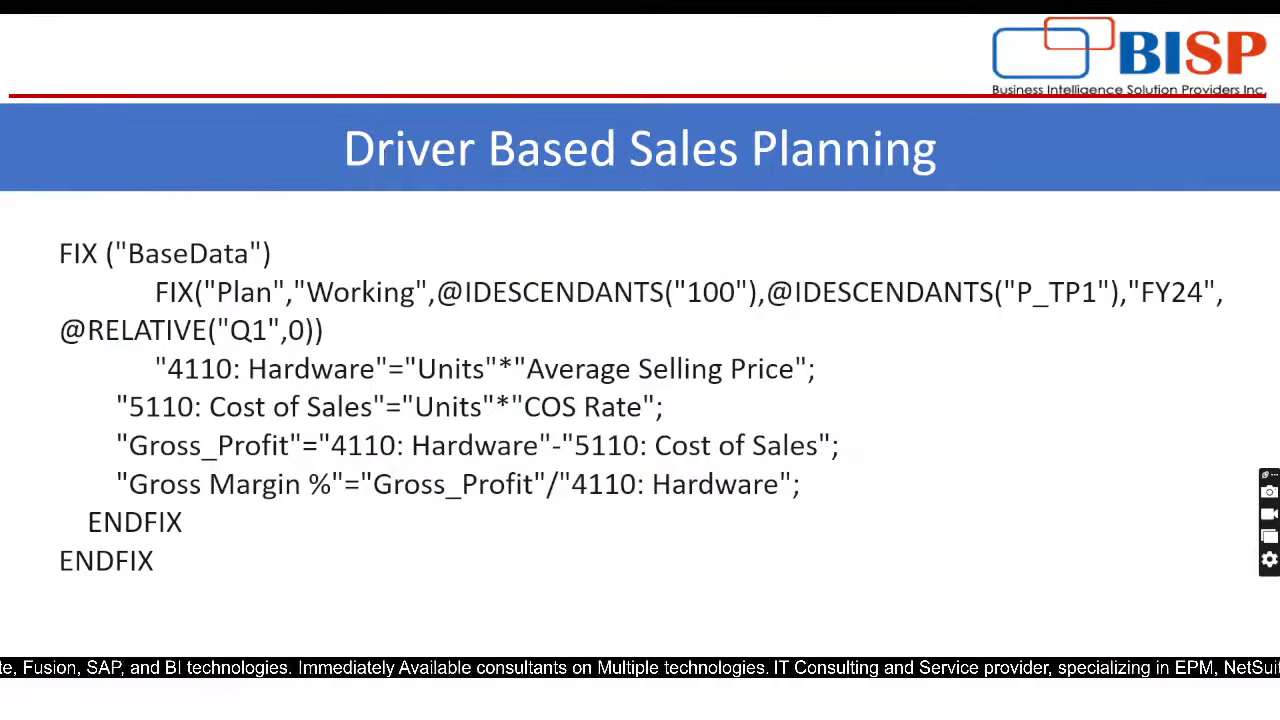
key("Right")
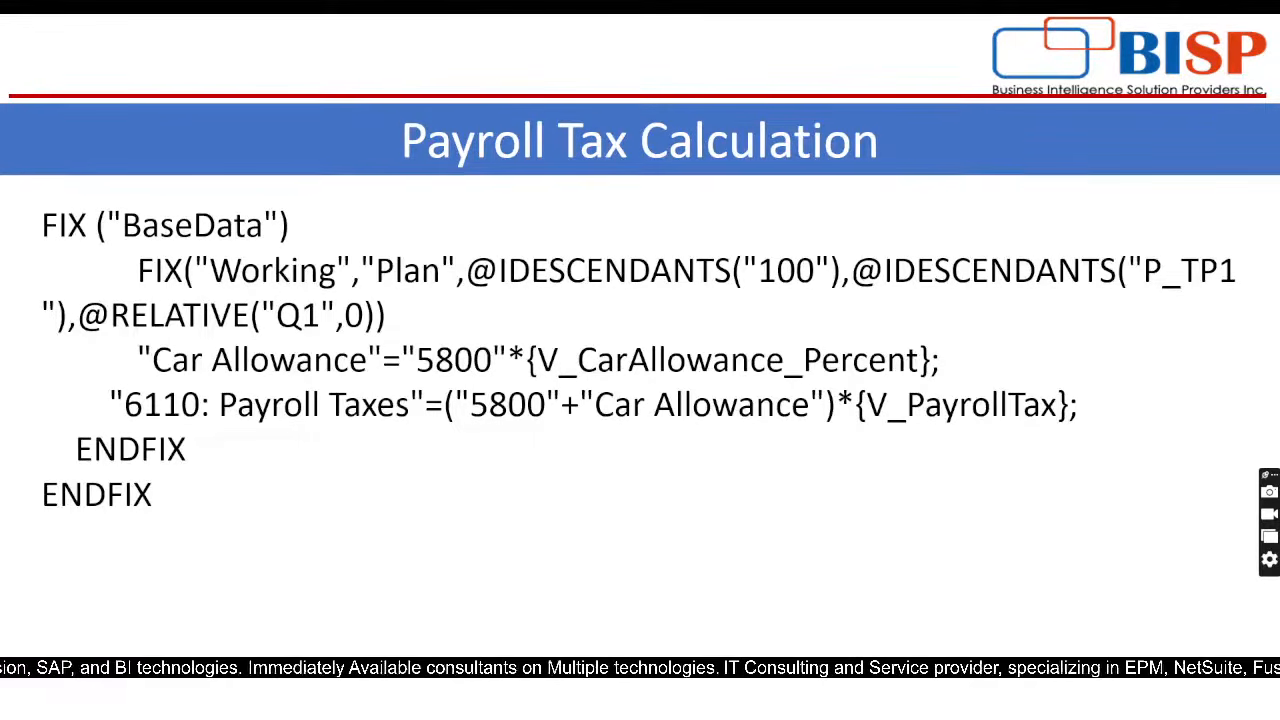
Step: Switch to the Payroll_tax_calc workbook in Excel and show the sheet with the expected Car Allowance and Payroll Taxes values
key("alt+Tab")
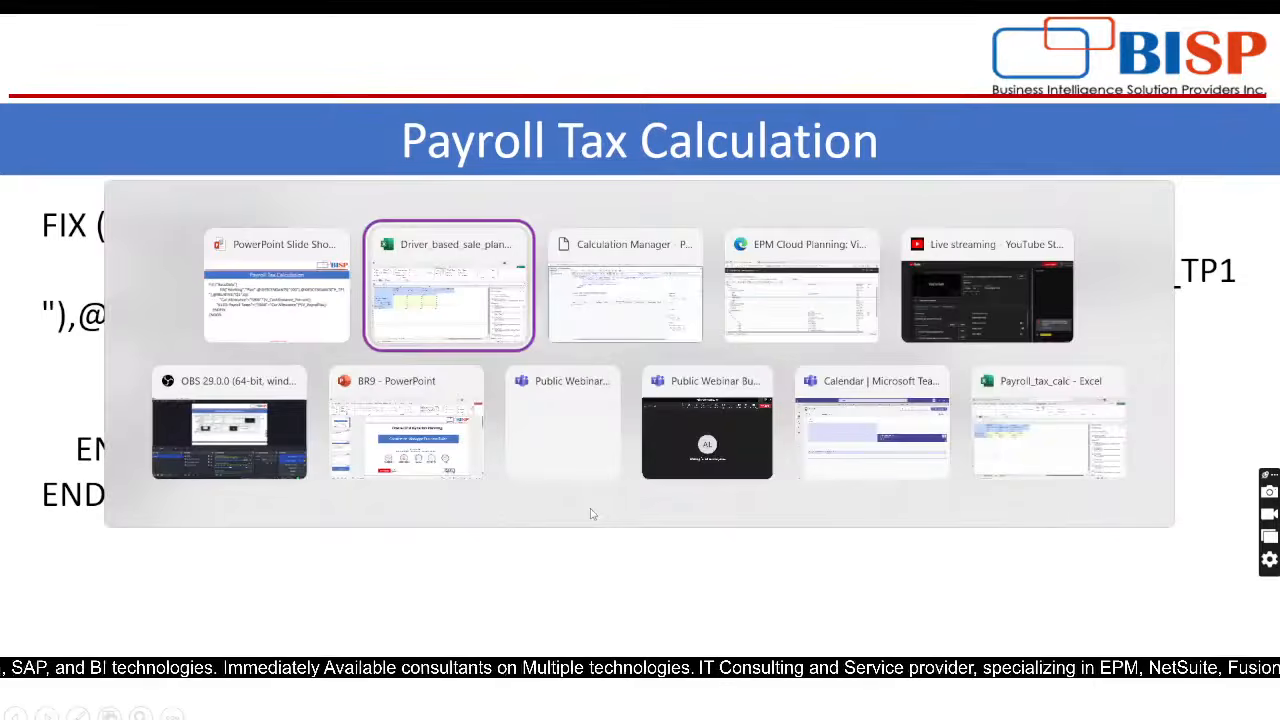
key("alt+Tab")
key("alt+Tab")
key("alt+Tab")
key("alt+Tab")
key("alt+Tab")
key("alt+Tab")
key("alt+Tab")
key("alt+Tab")
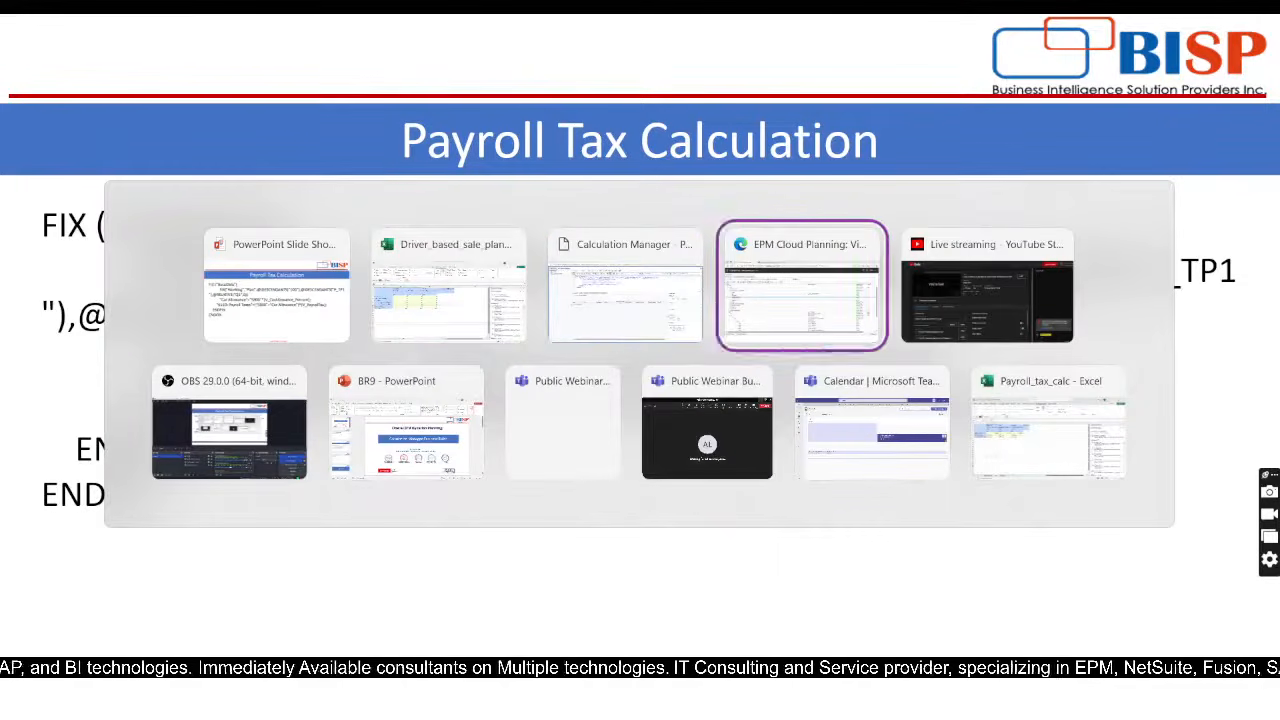
key("alt+Tab")
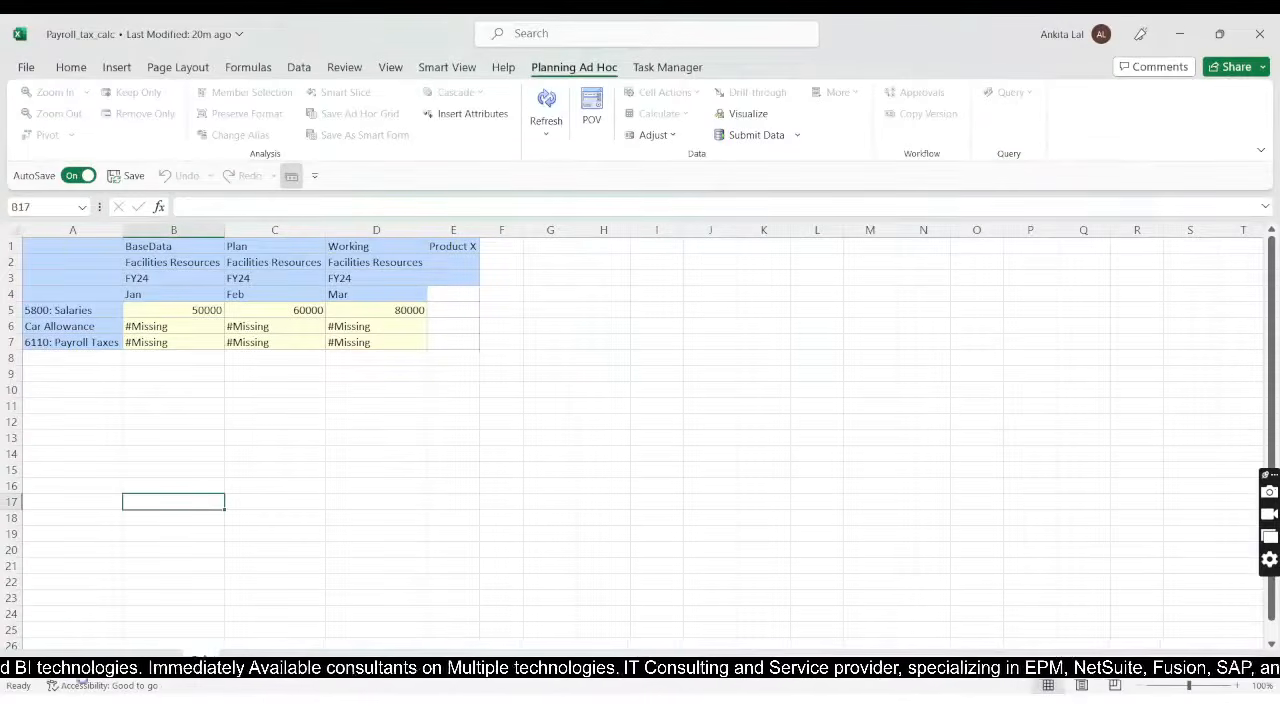
left_click(135, 661)
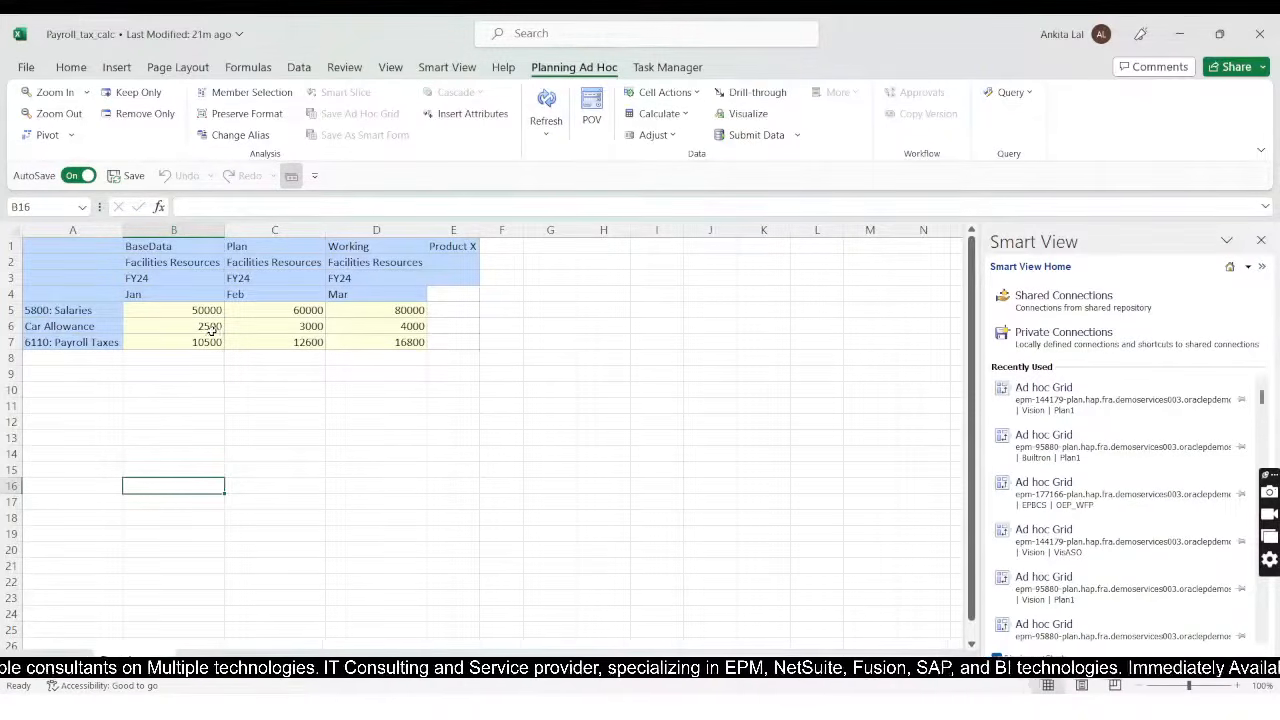
Step: Enter the note "CA=Salaries*5%" in cell E6 beside the Car Allowance row
left_click(463, 331)
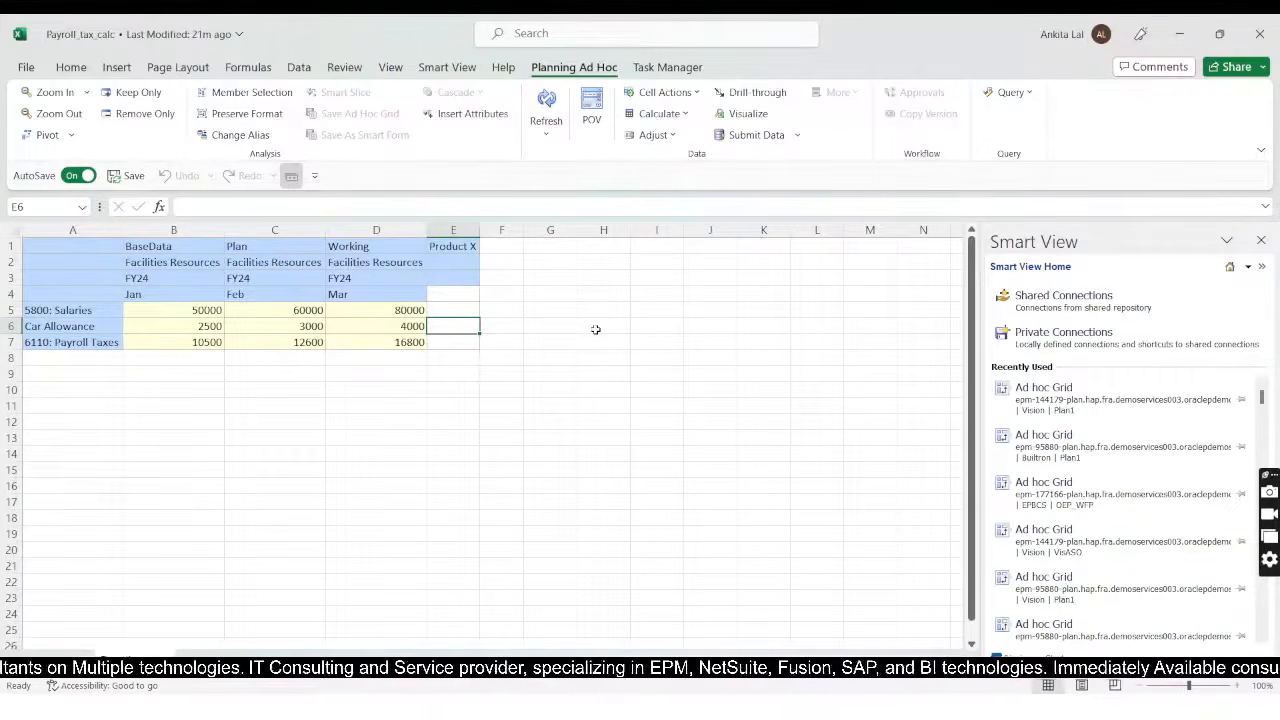
type("CA")
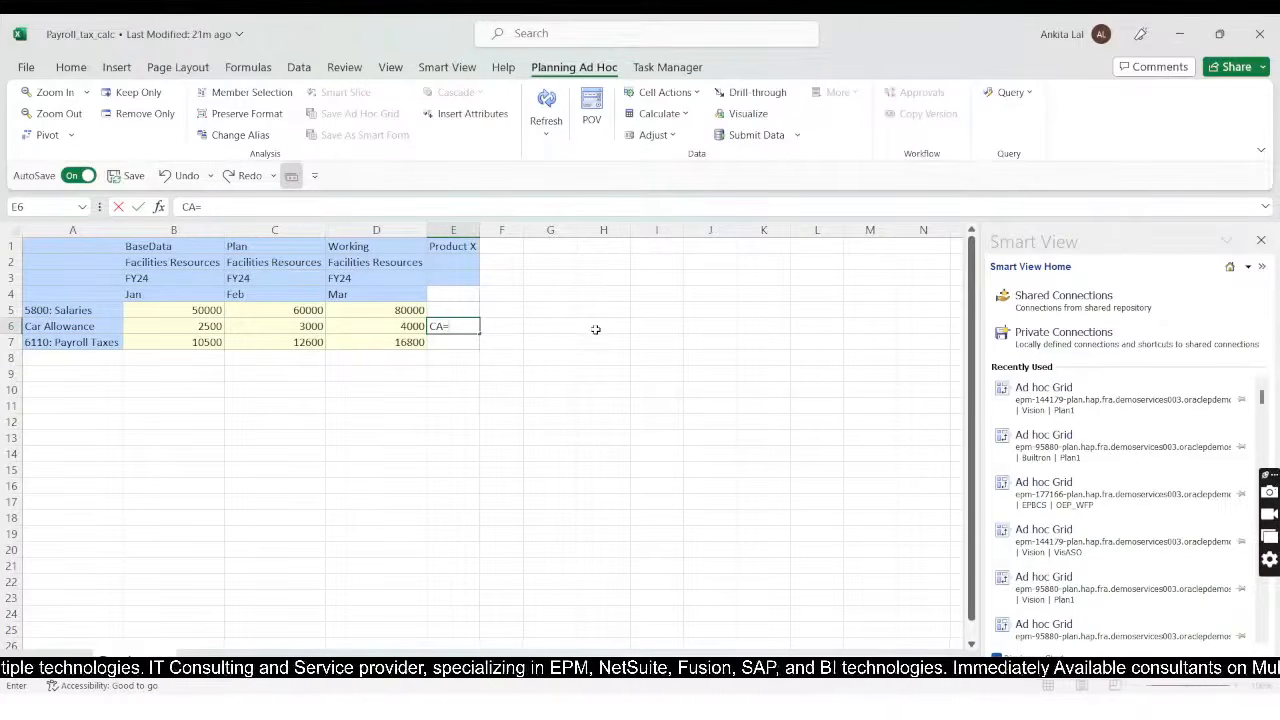
type("=Sal")
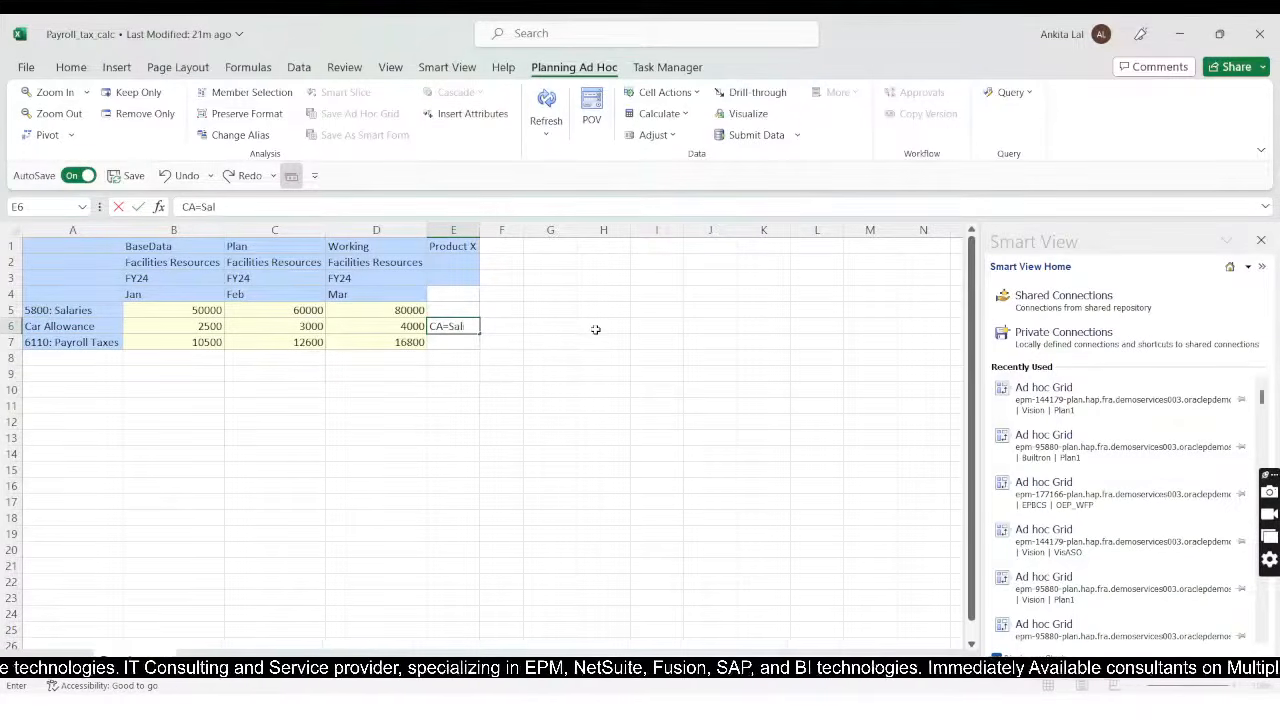
type("ar")
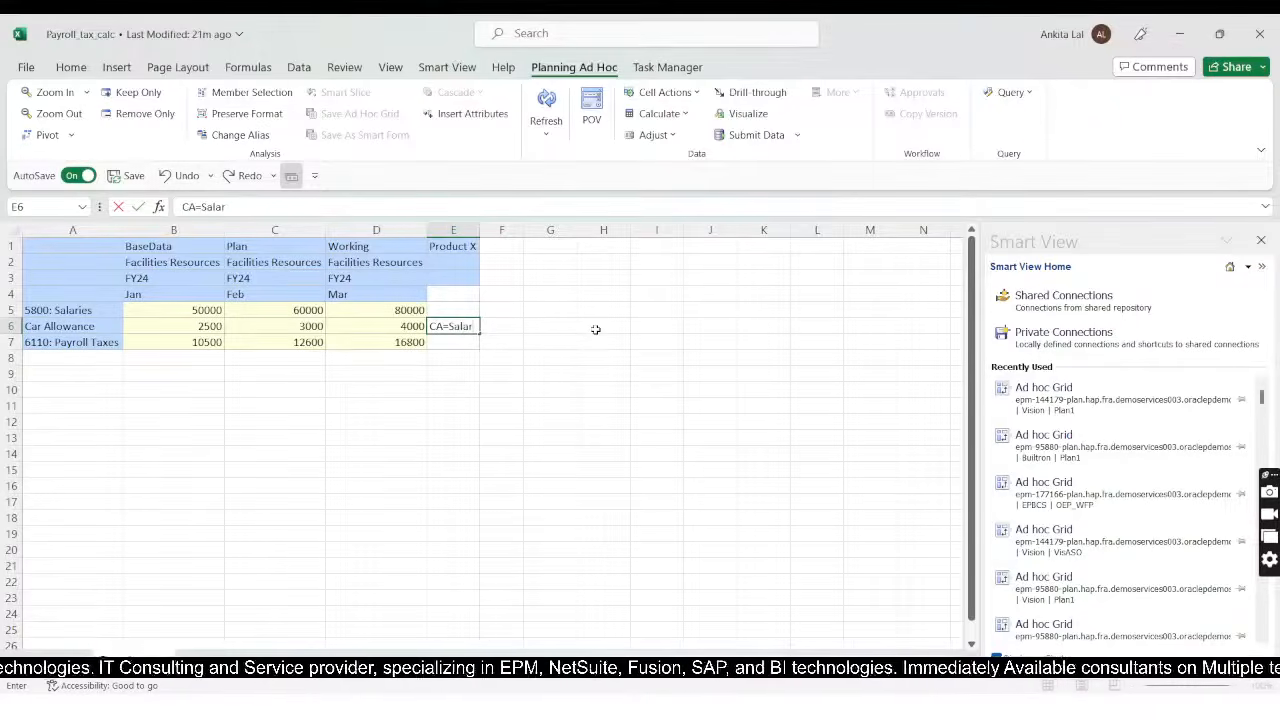
type("aries")
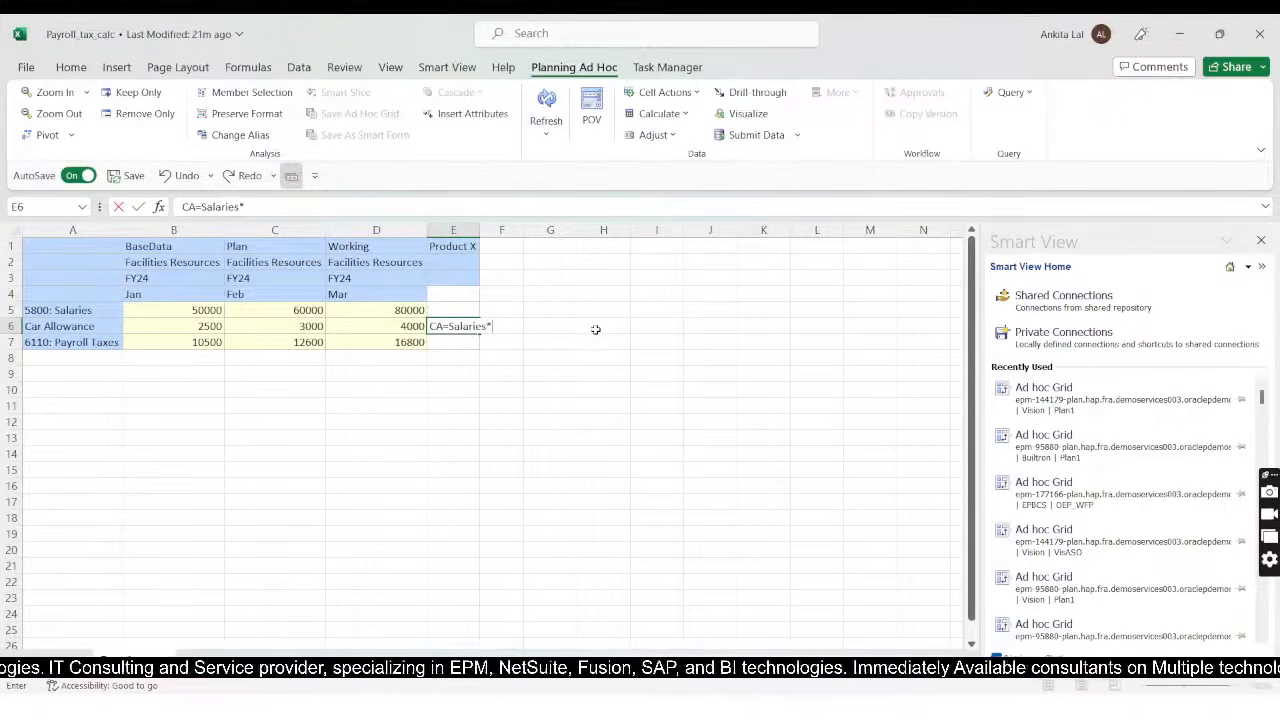
type("*5")
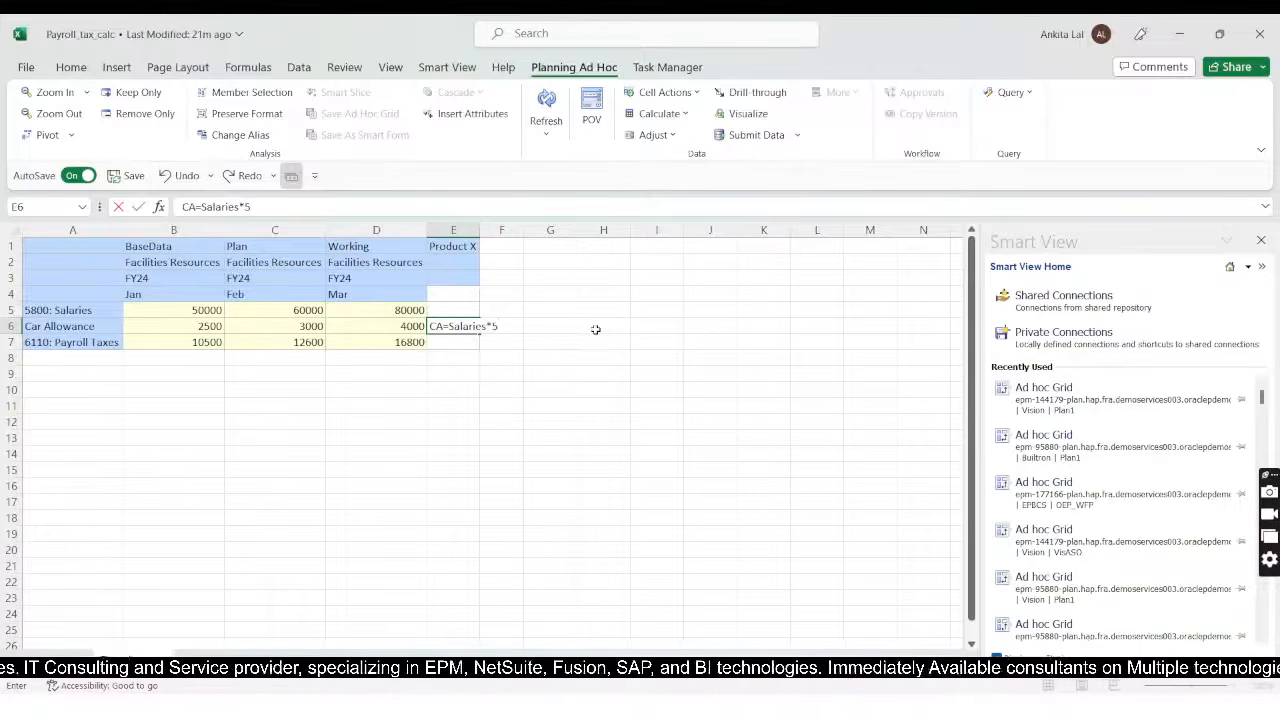
type("%")
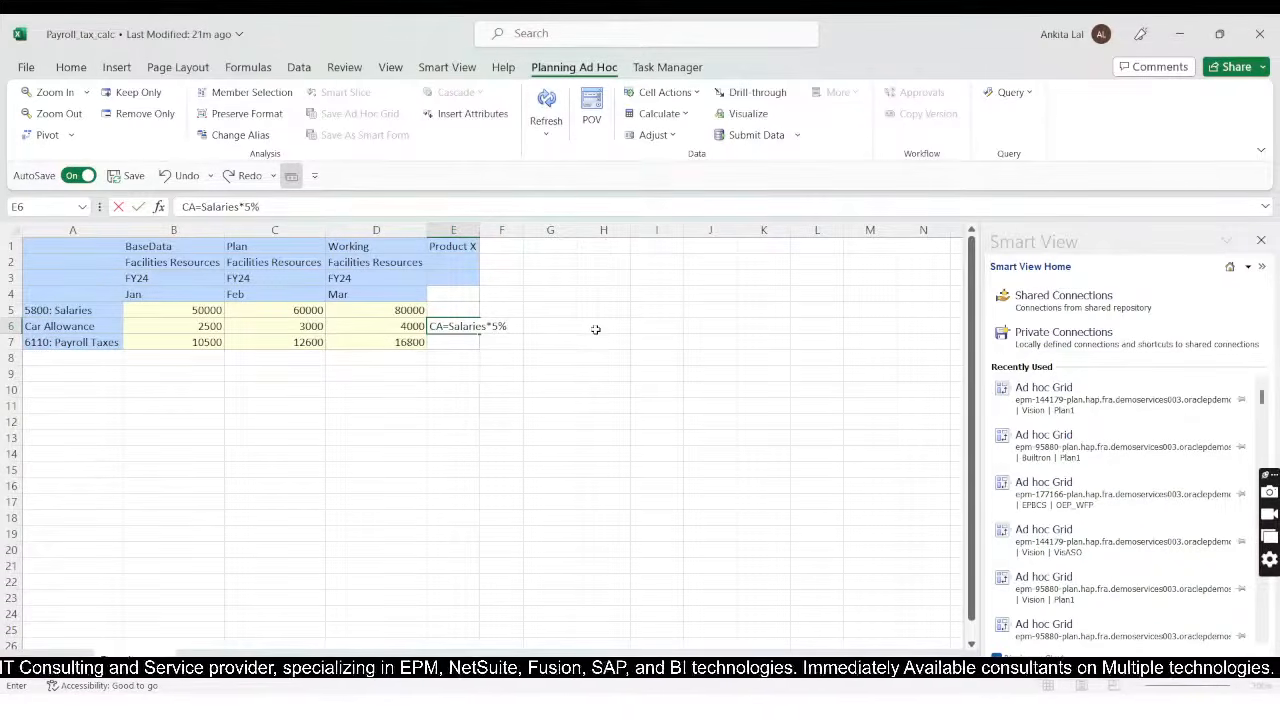
key("Return")
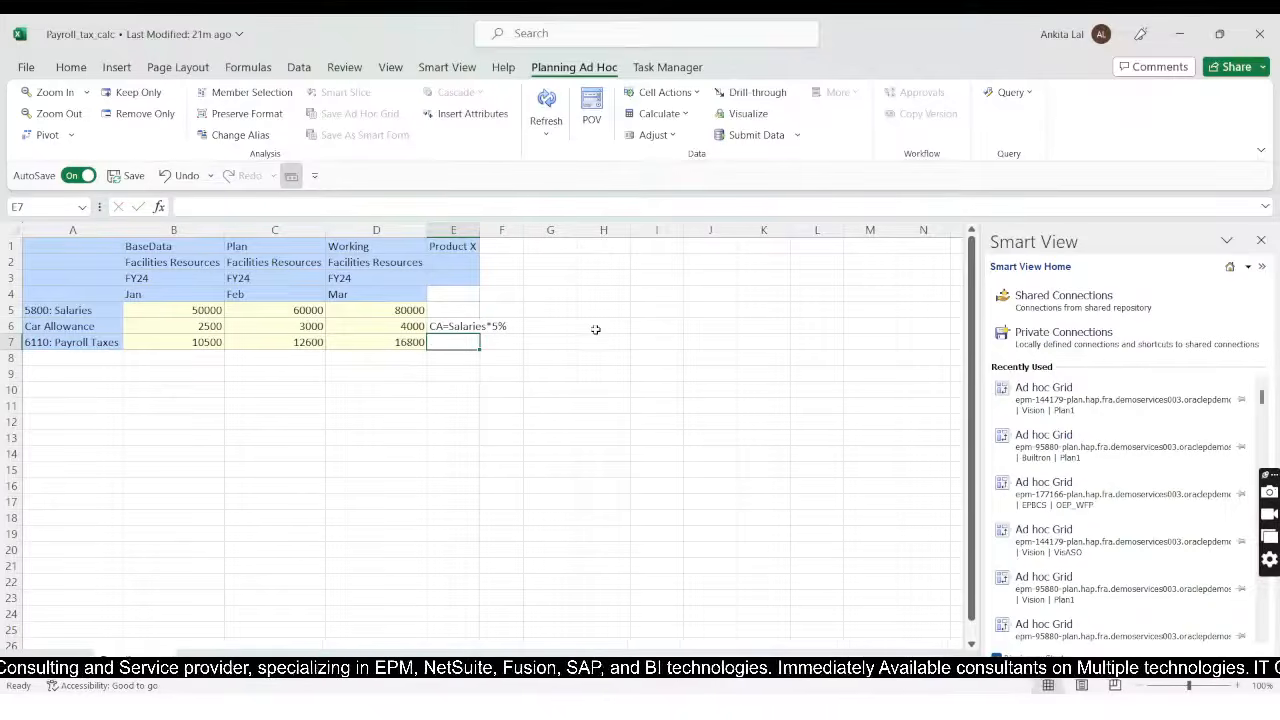
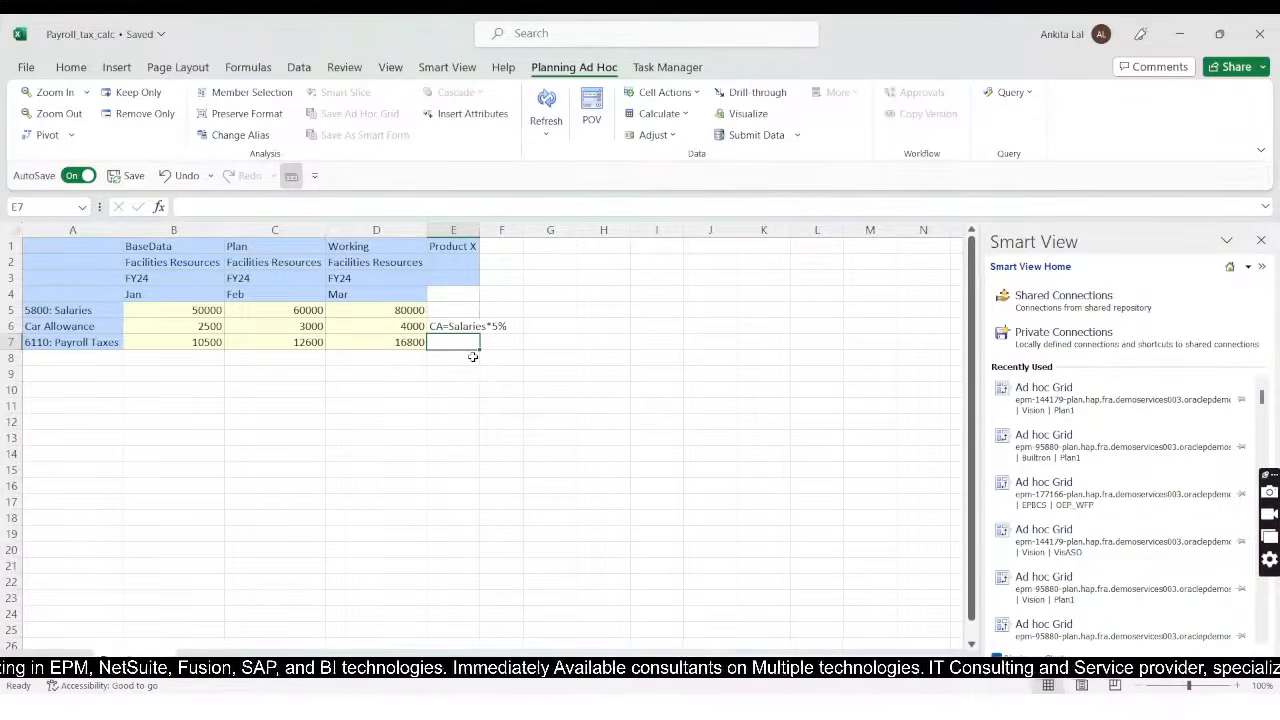
Step: Enter the note "6110=(Salaries+CA)*20%" in cell E7 beside the Payroll Taxes row
type("6110")
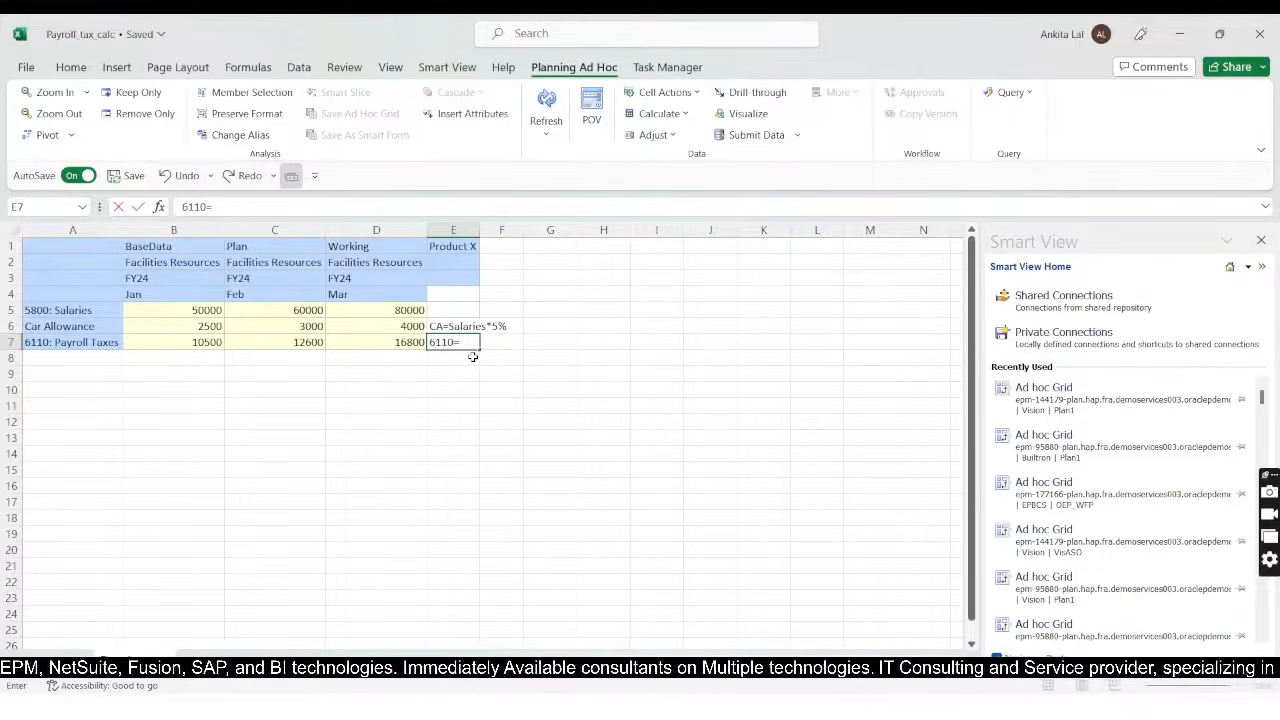
type("=Sar")
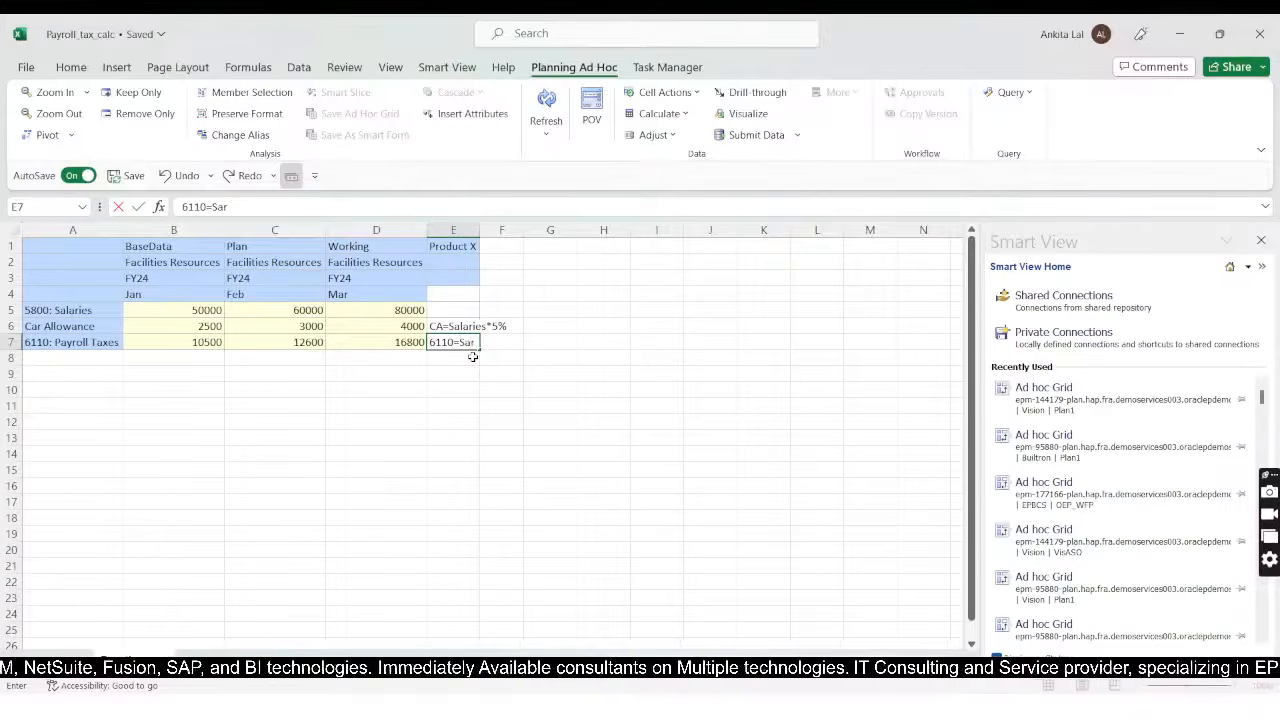
key("BackSpace")
type("larie")
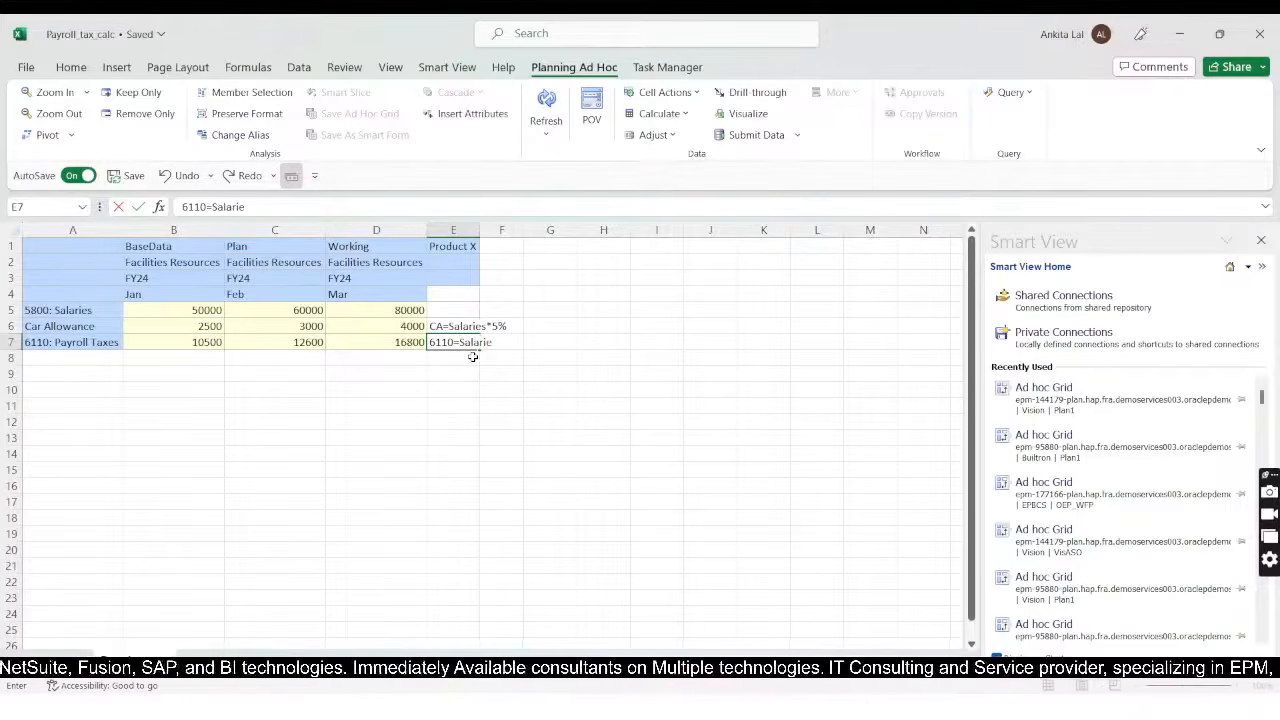
type("s")
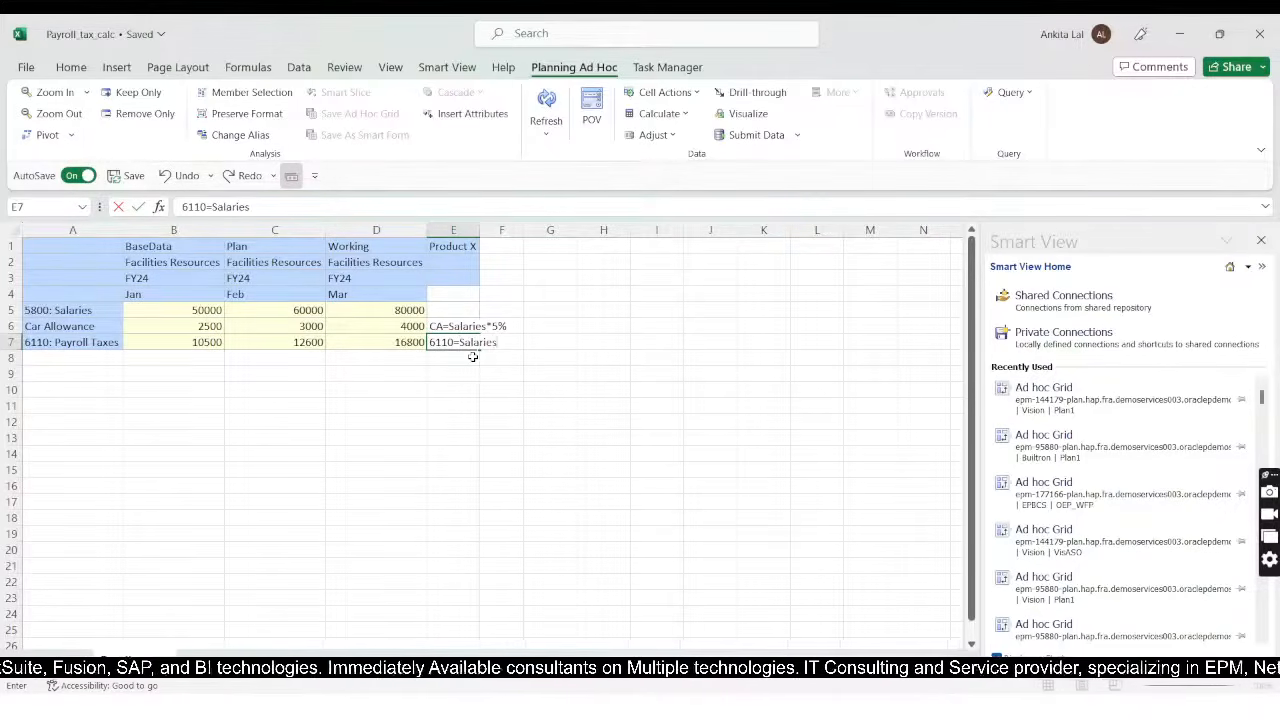
type("+")
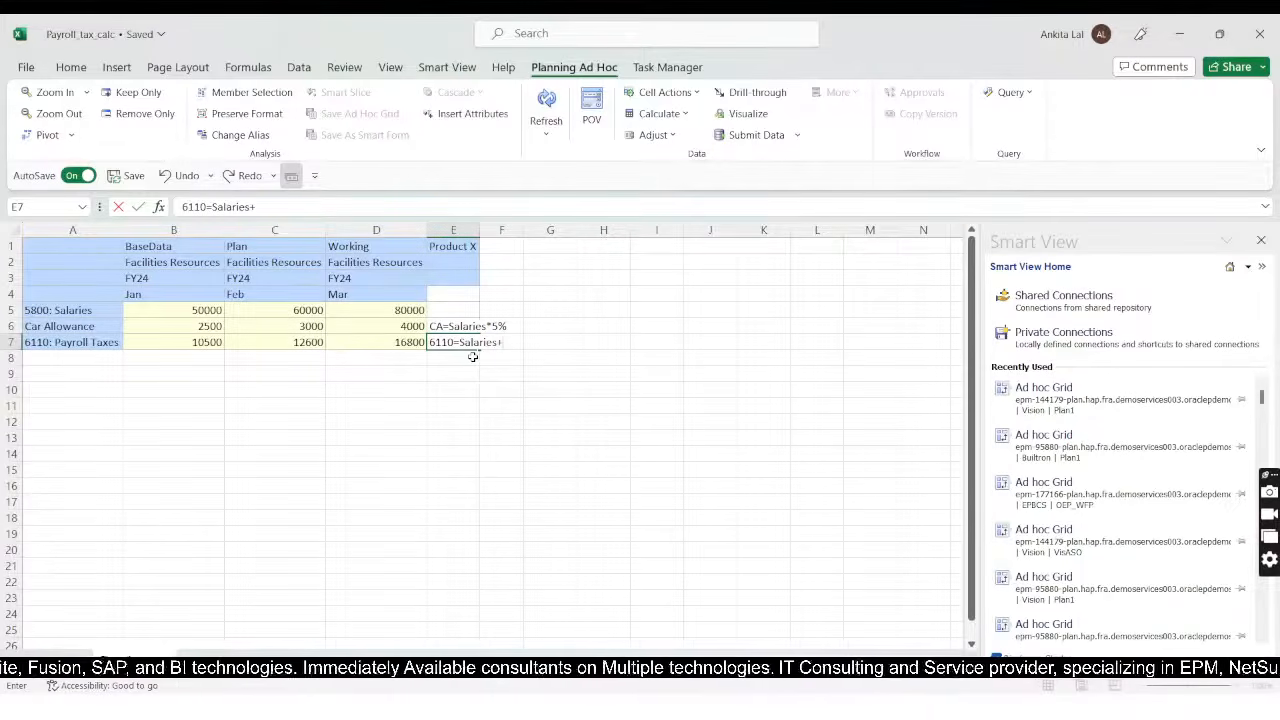
type("CA")
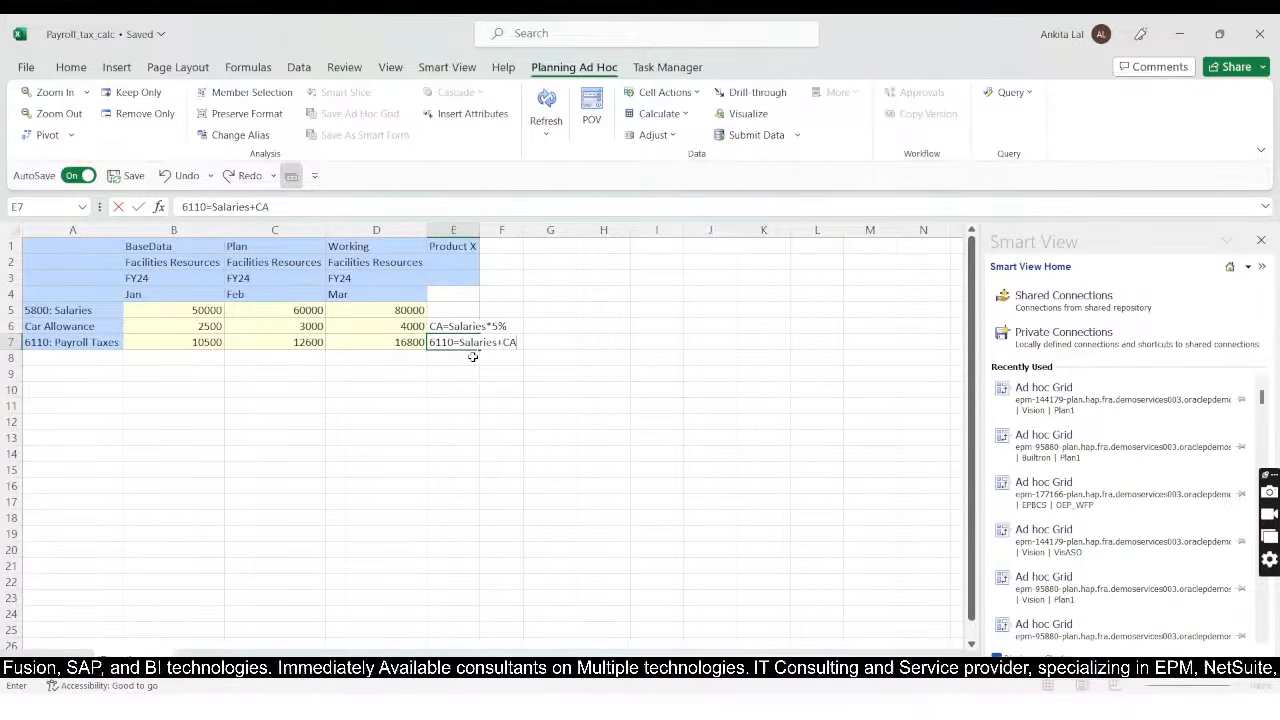
left_click(461, 343)
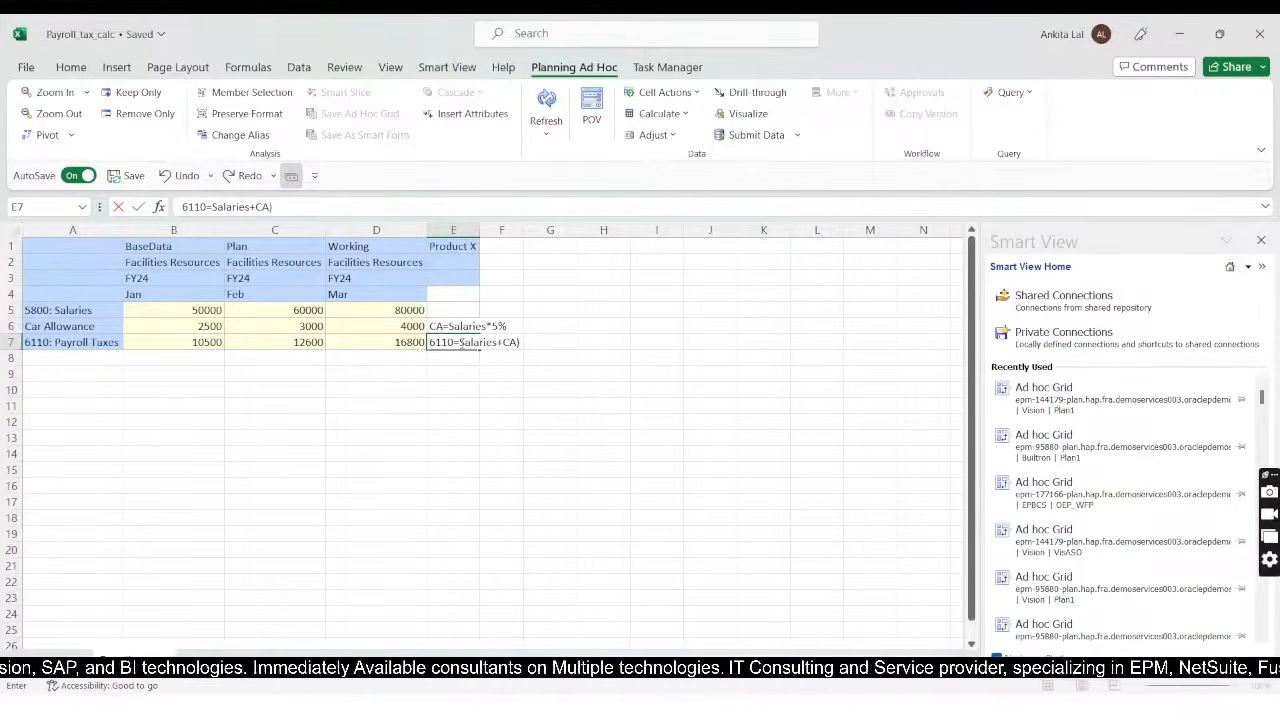
type("(")
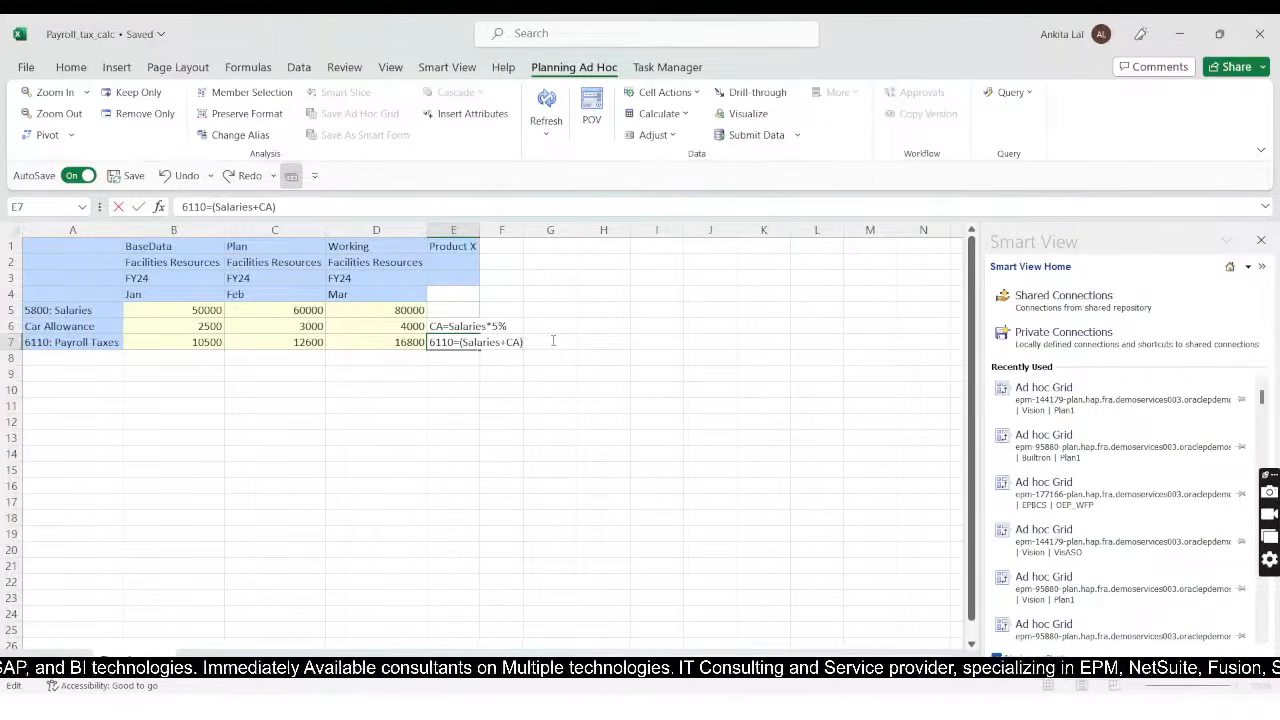
type("*")
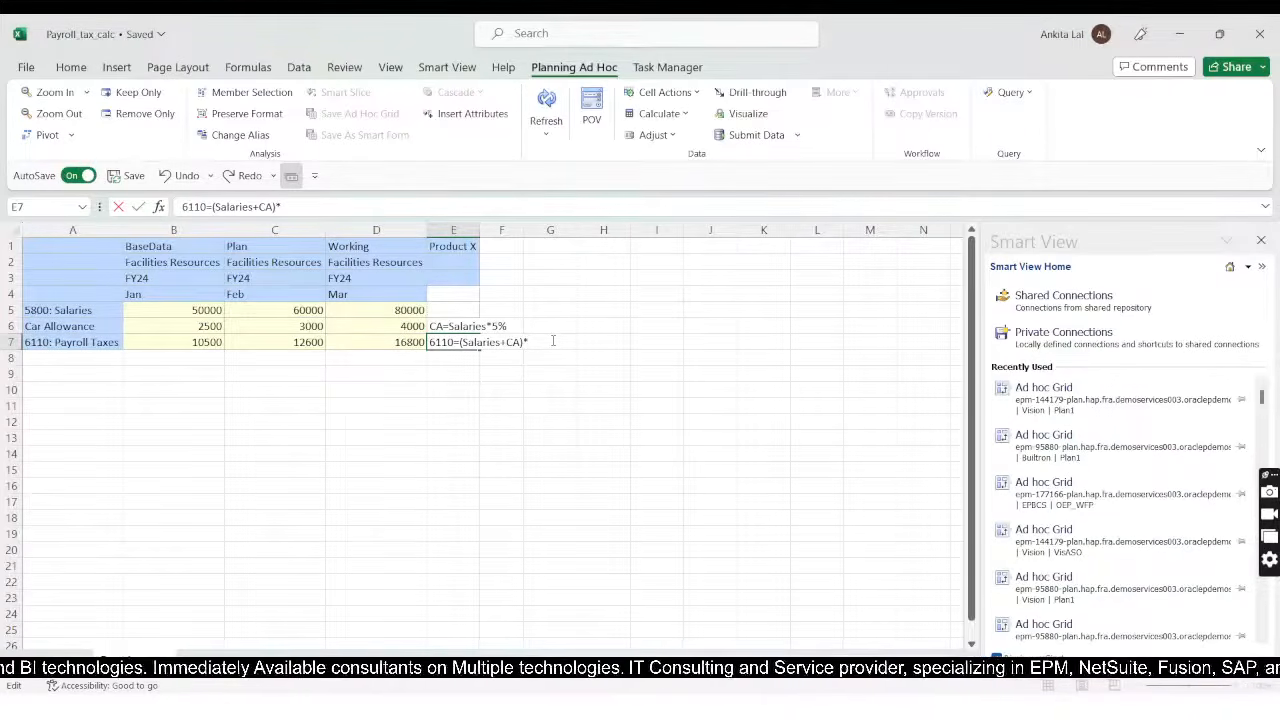
type("20%")
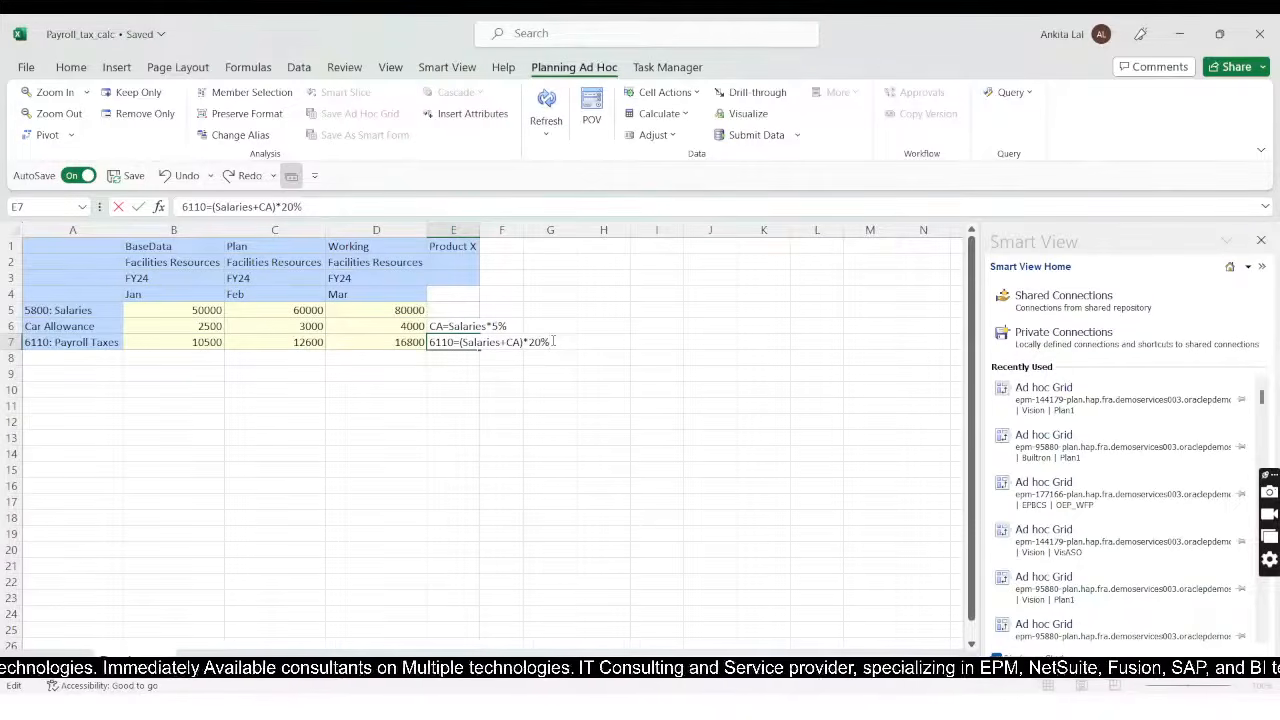
key("Return")
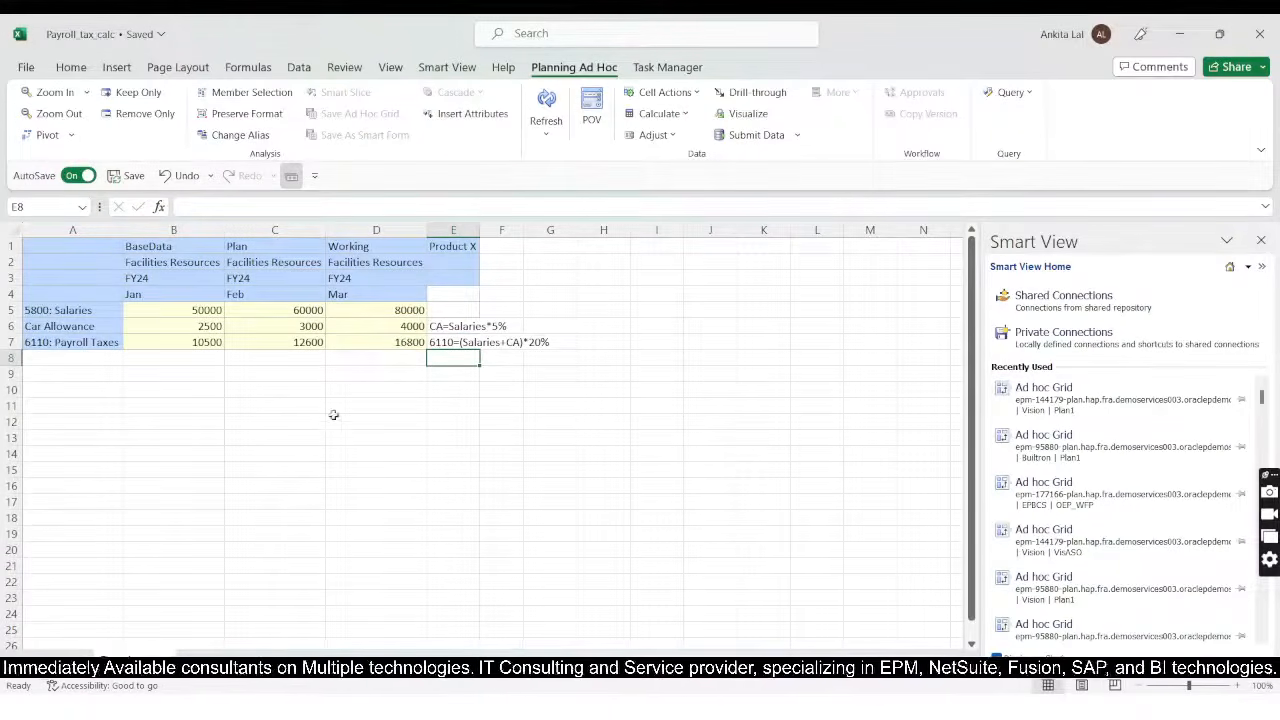
left_click(236, 375)
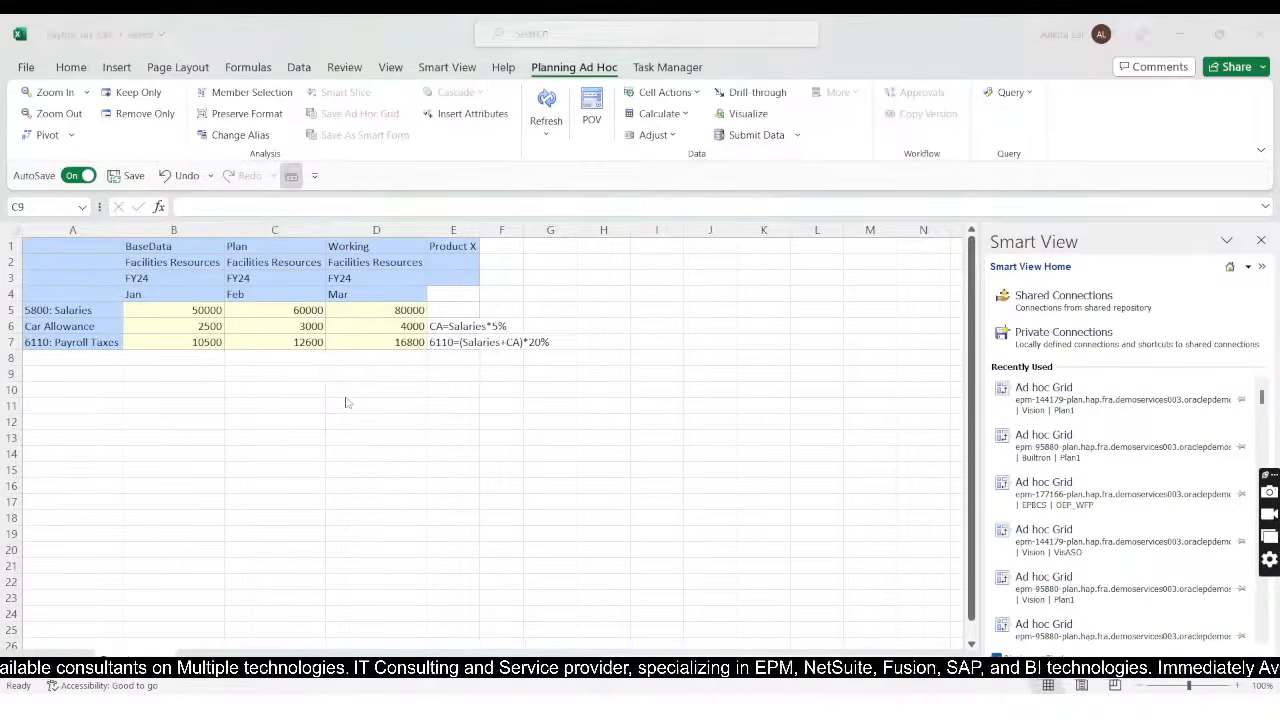
Step: Switch to Calculation Manager in the browser and return to the System View
key("alt+Tab")
key("Tab")
key("Tab")
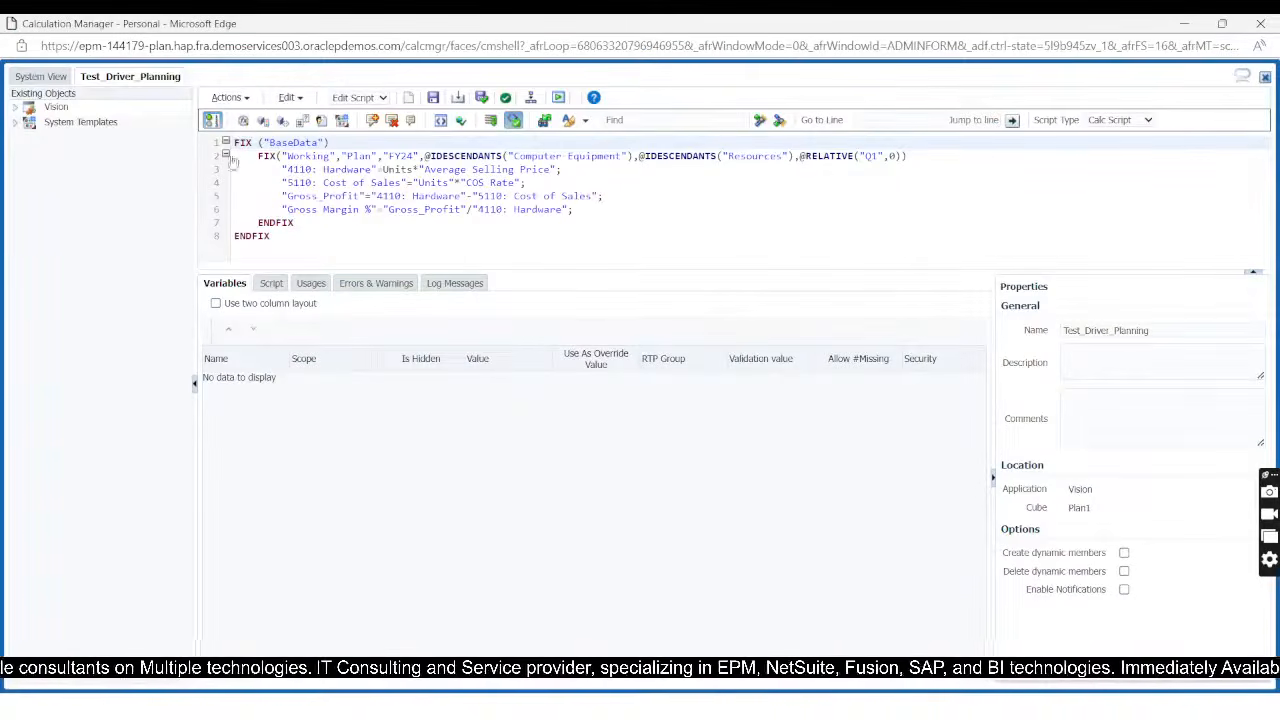
left_click(32, 77)
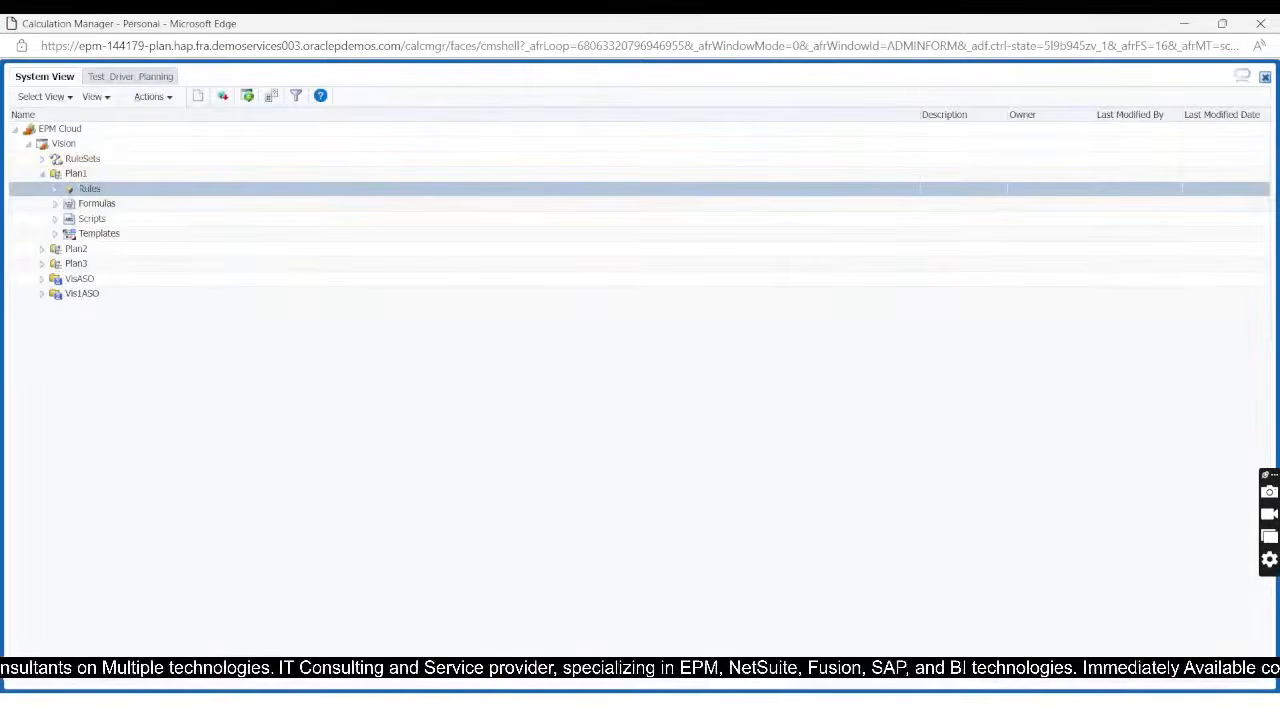
Step: Create a new rule named Test_payroll_calc for the Vision application's Plan1 cube
right_click(88, 190)
left_click(116, 194)
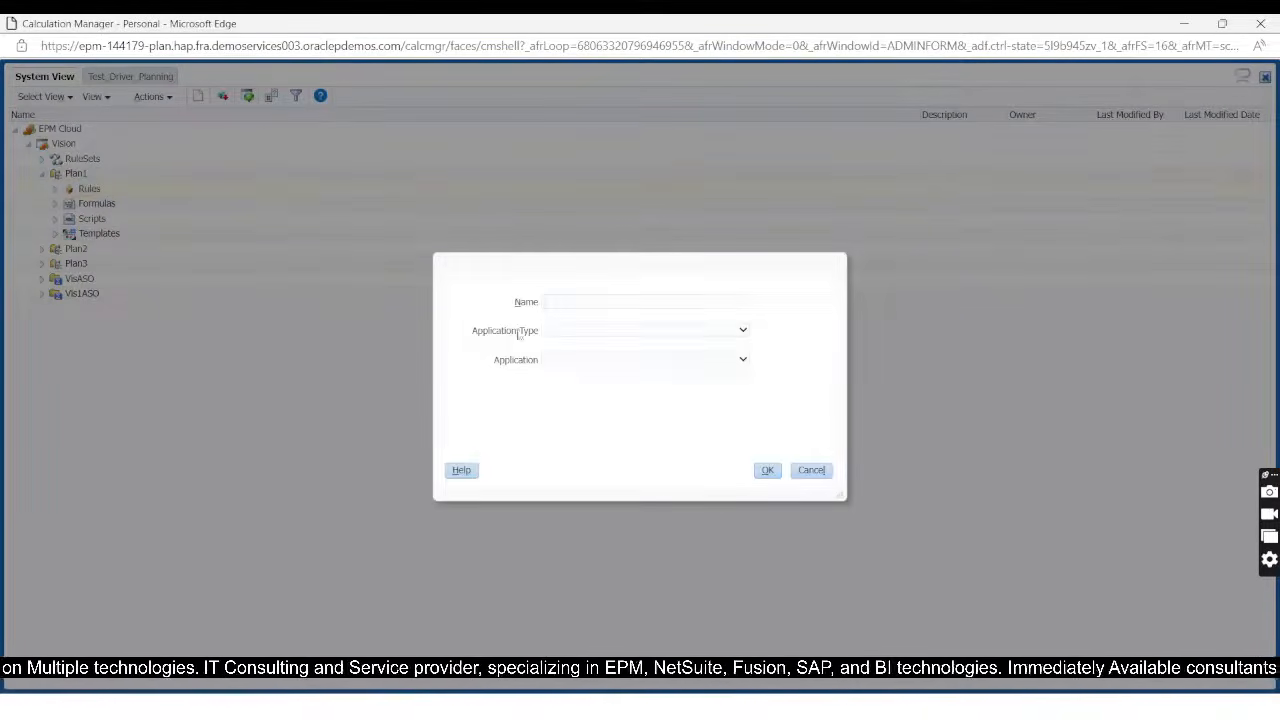
left_click(696, 304)
type("Test")
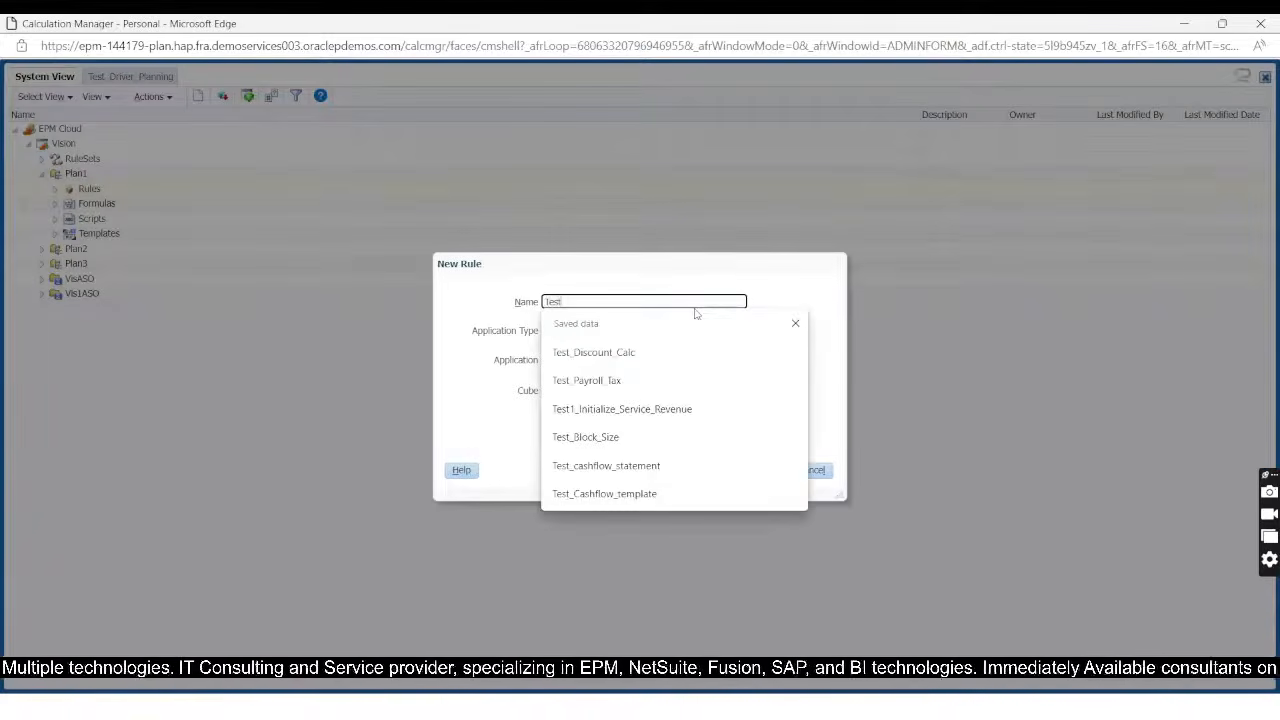
type("_pay")
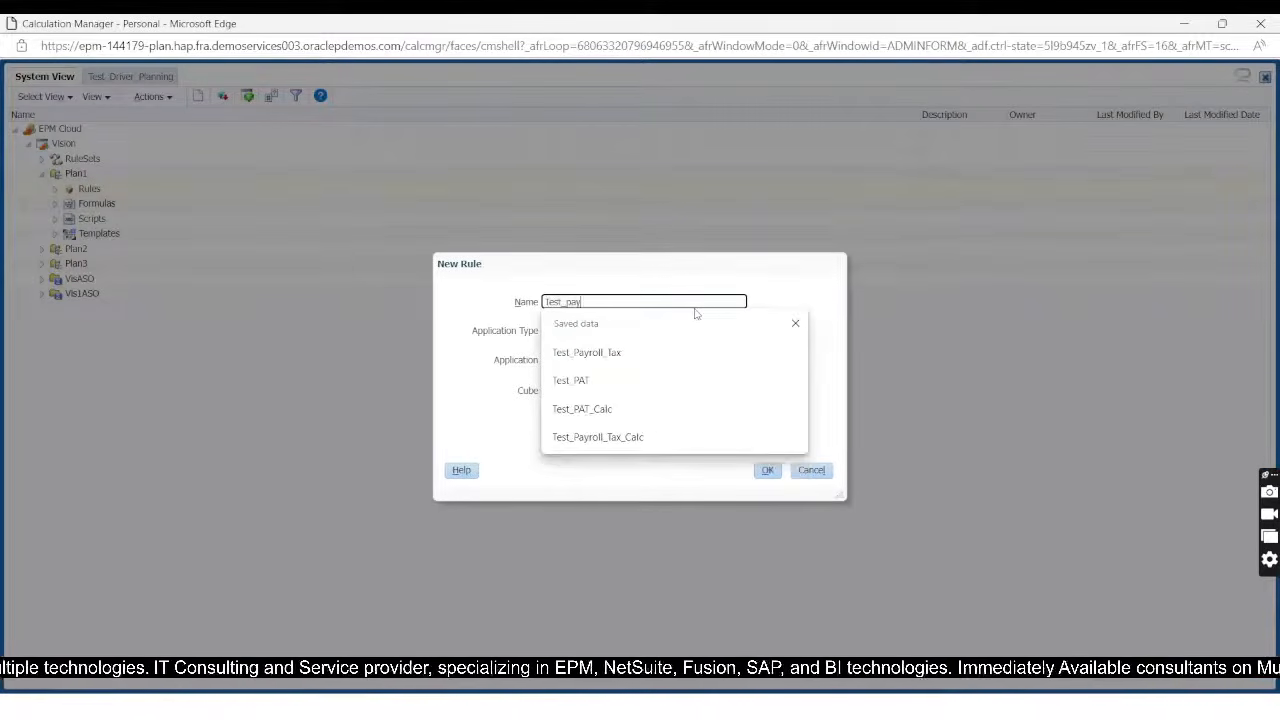
type("roll")
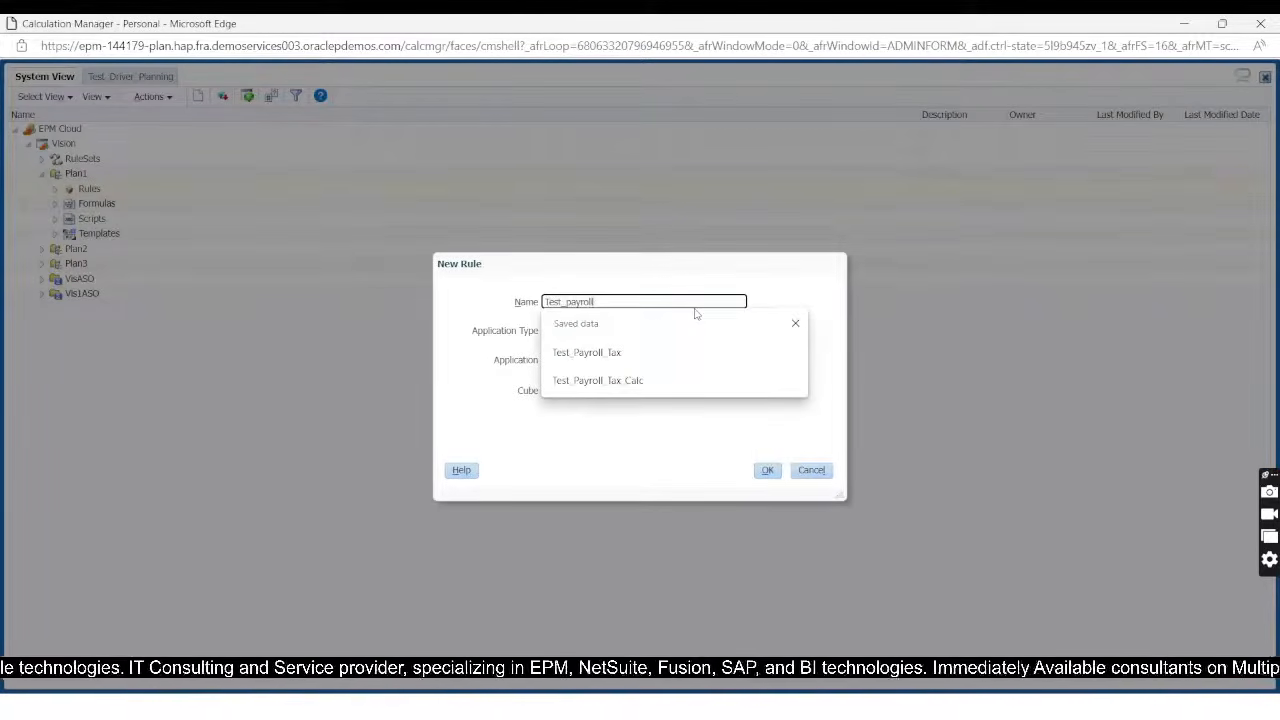
type("_calc")
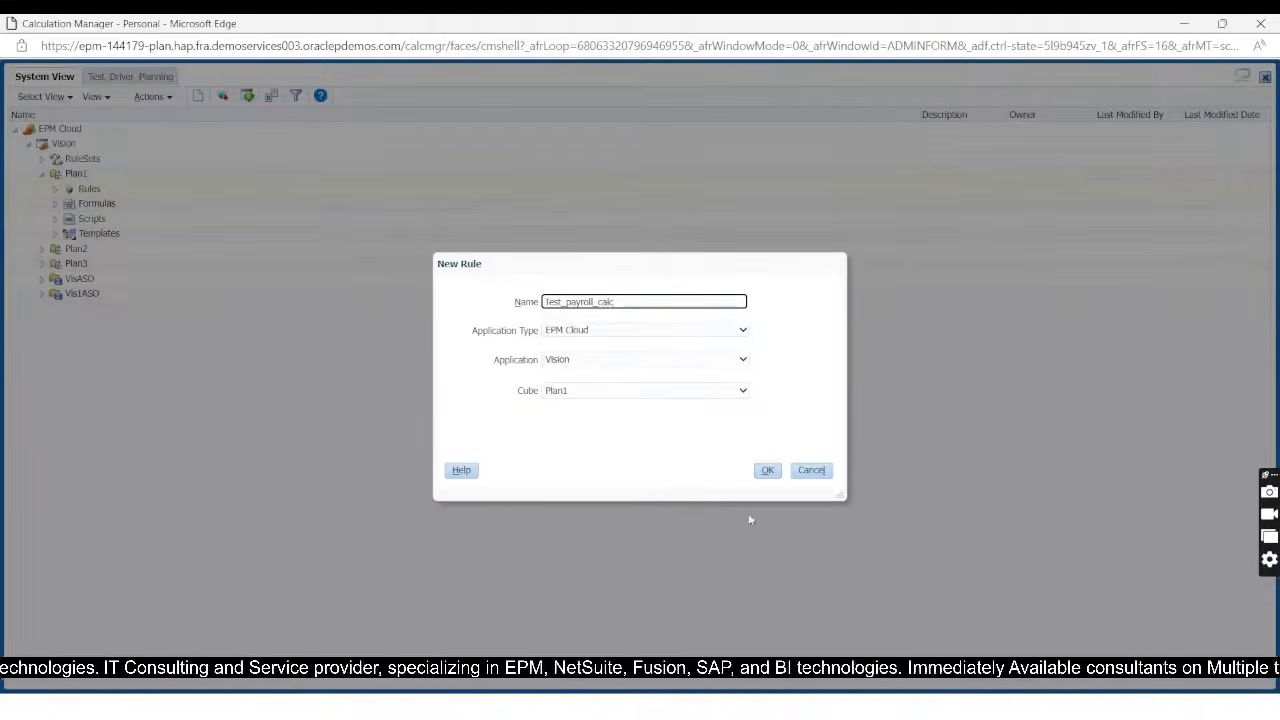
left_click(768, 470)
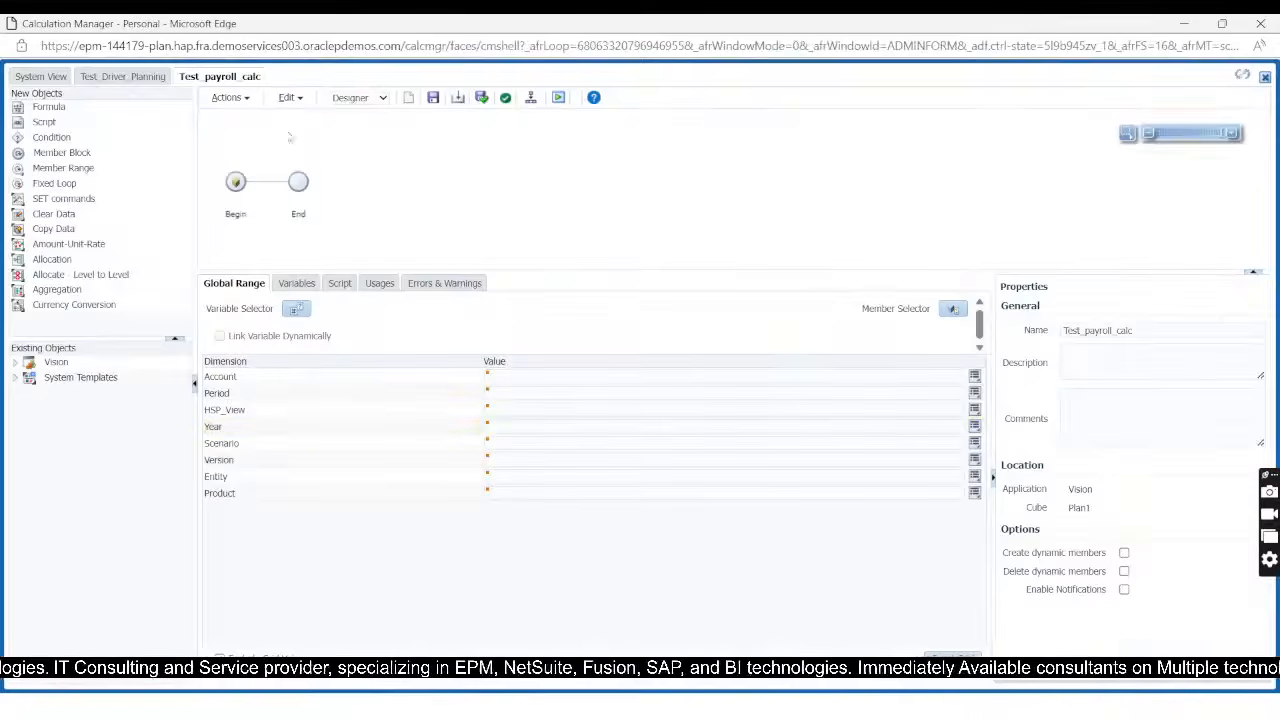
Step: Change the new rule from Designer to Edit Script mode, ready to write inside the BaseData FIX block
left_click(349, 100)
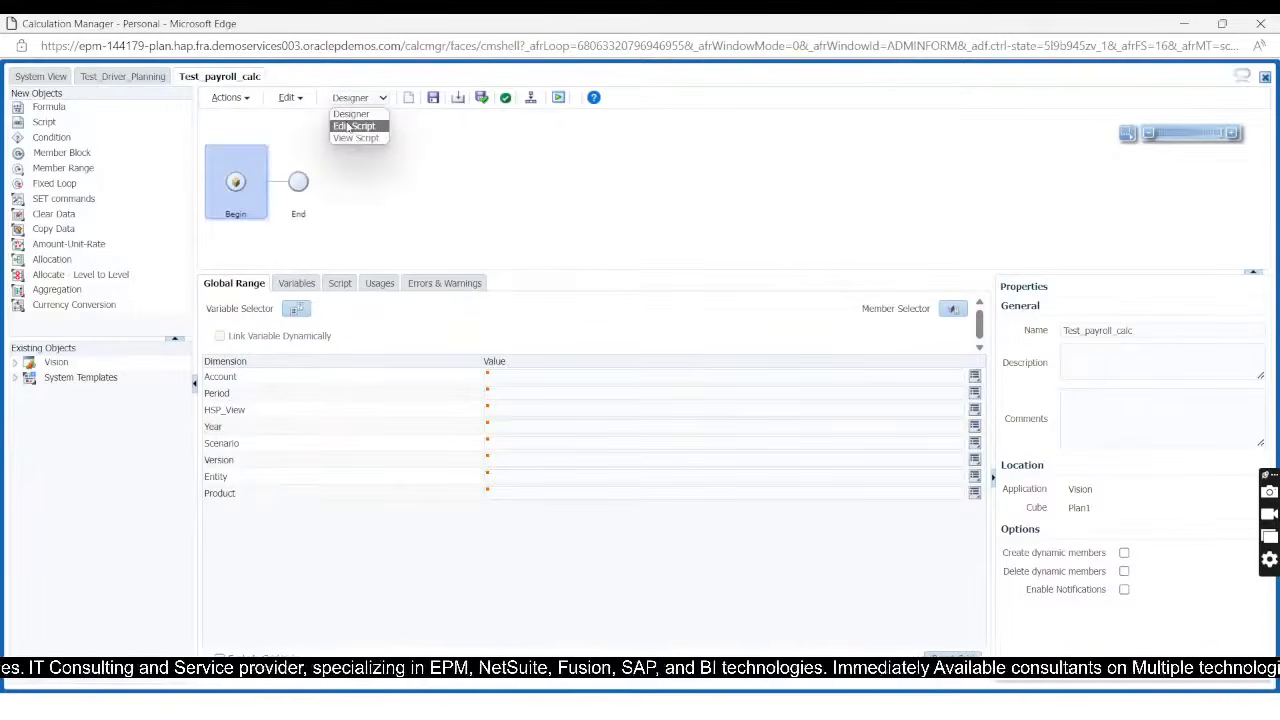
left_click(352, 126)
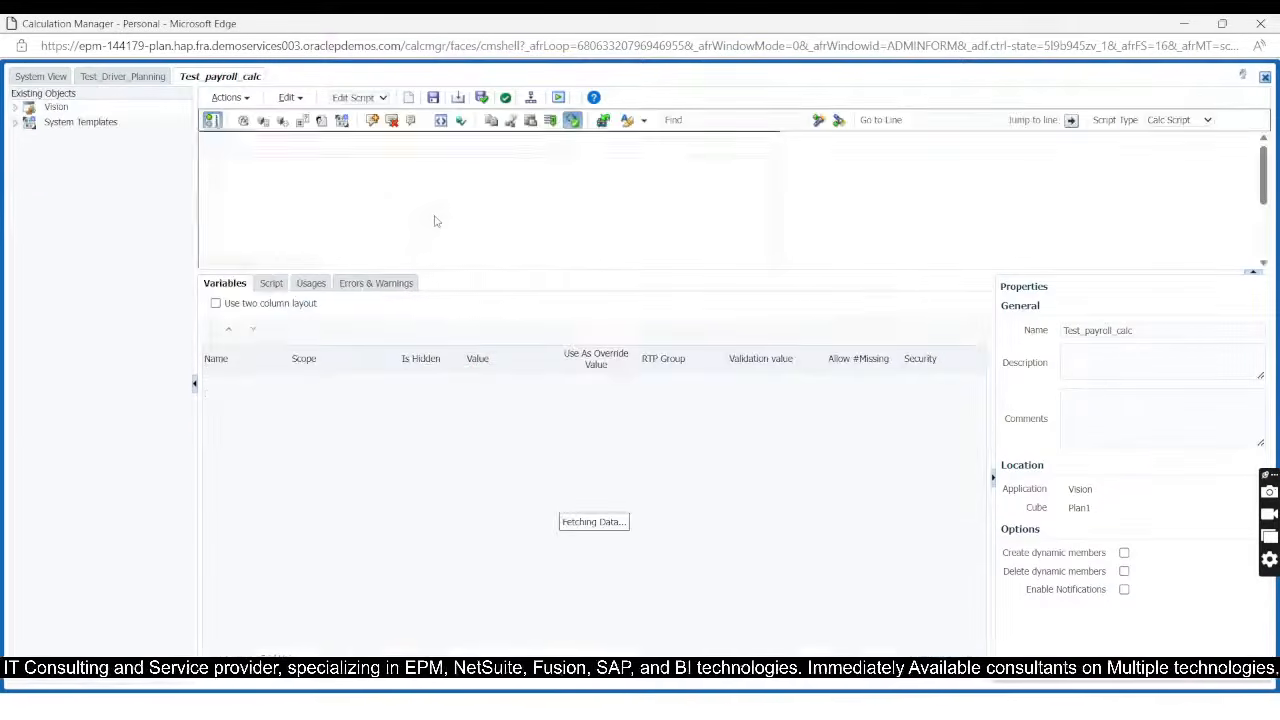
left_click(261, 157)
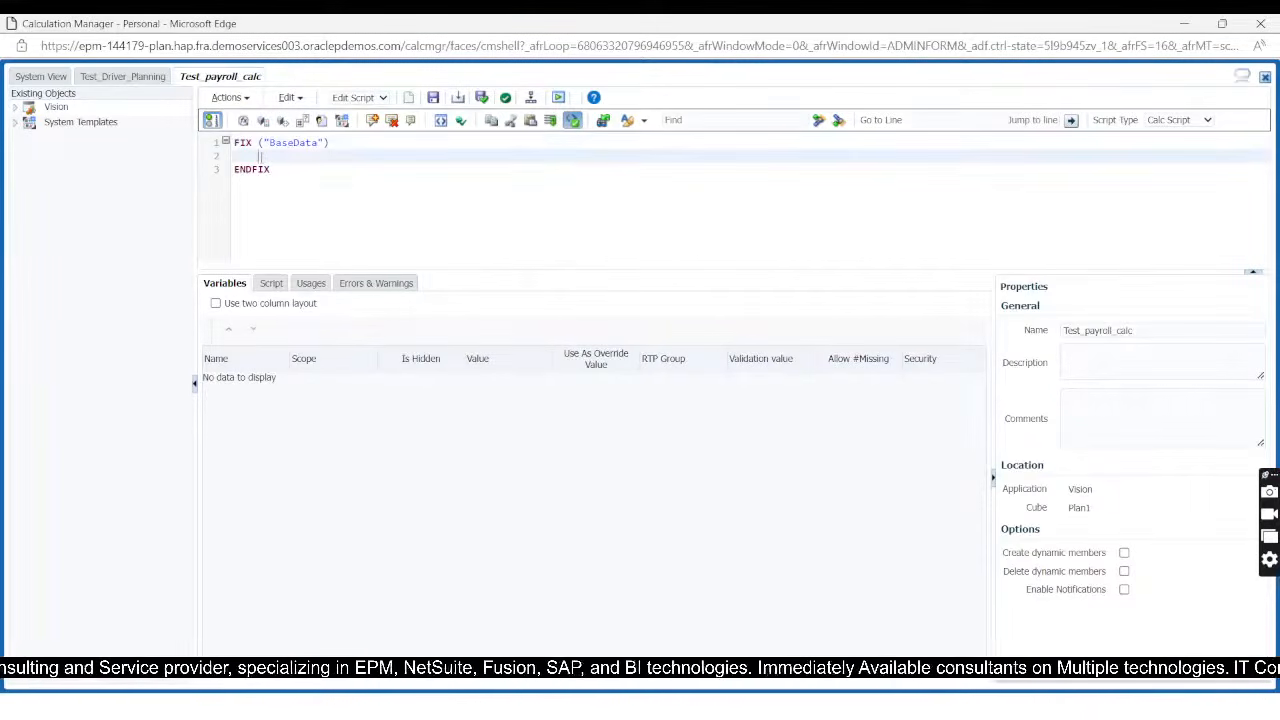
Step: Write a nested FIX statement on line 2 with the members "Working","Plan","FY24"
type("FIX")
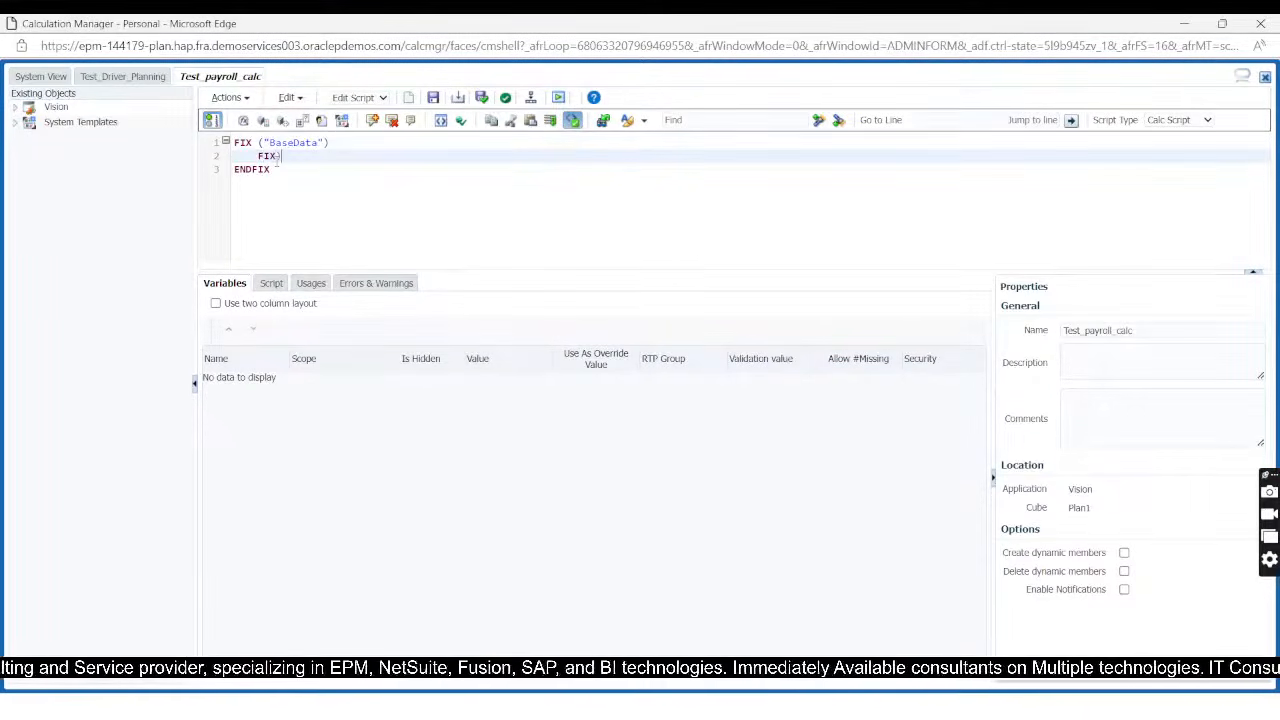
type("(")
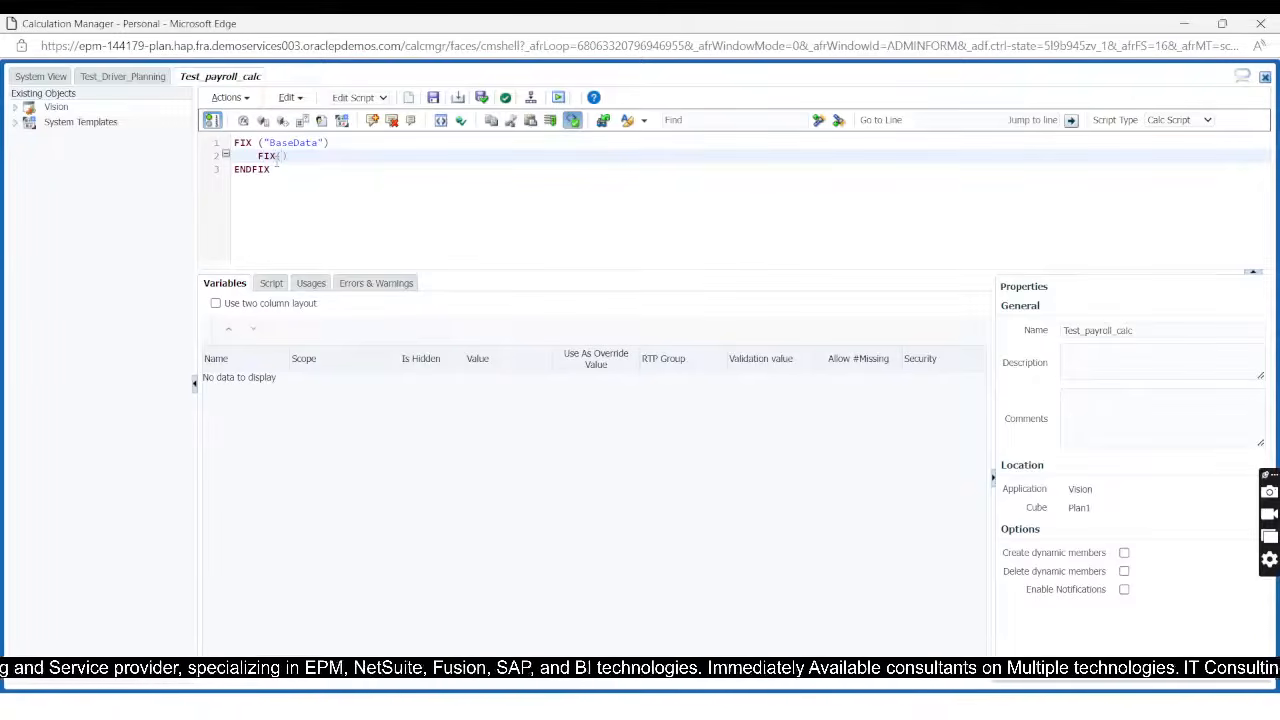
type("\"Wor")
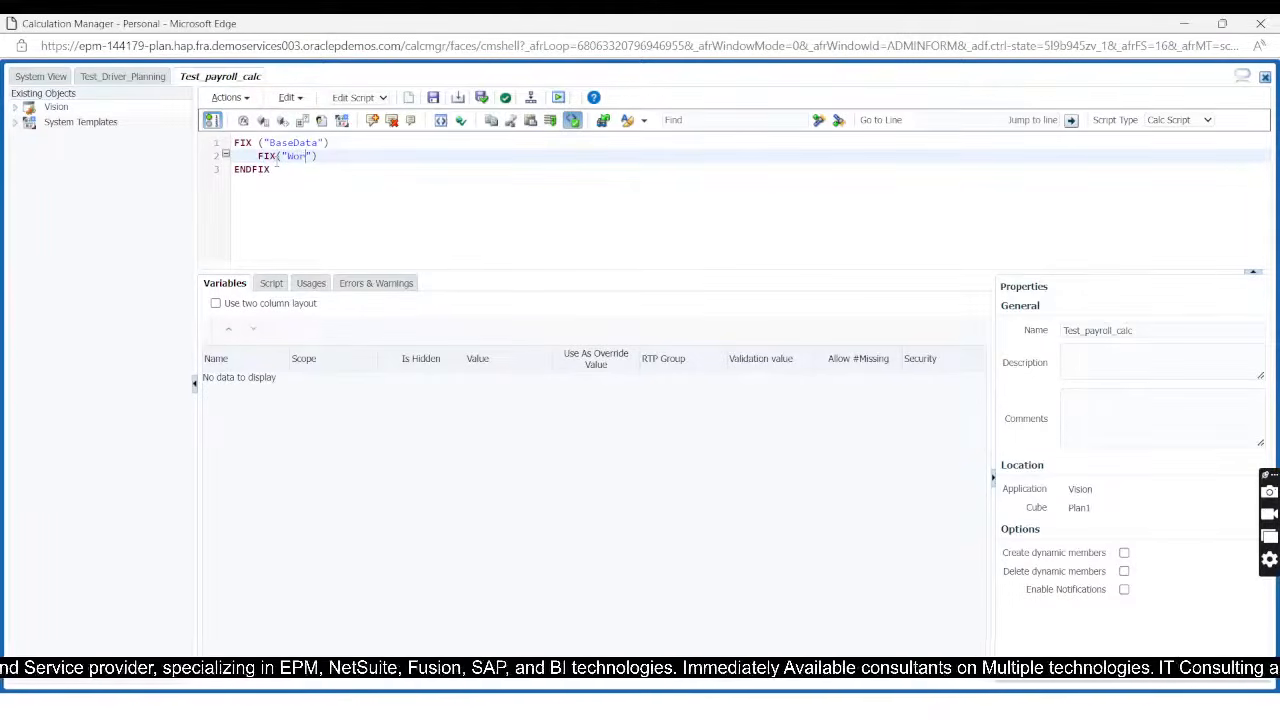
type("king")
key("Right")
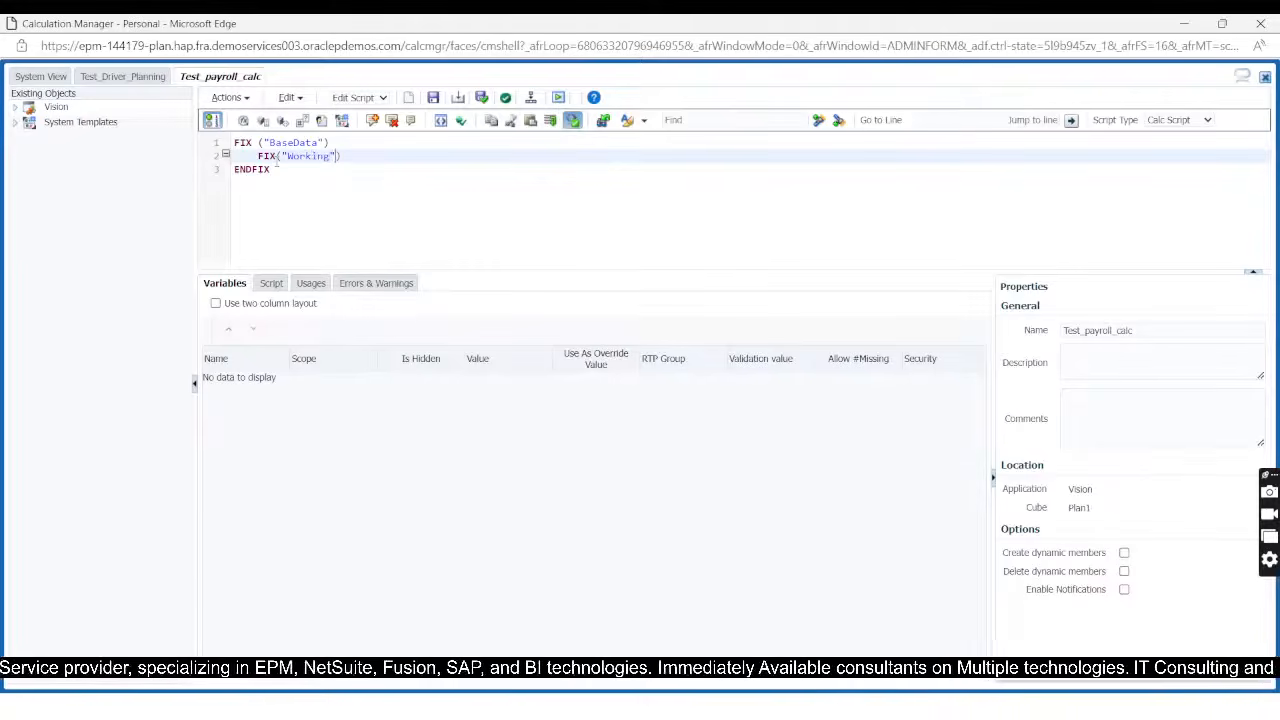
type(",")
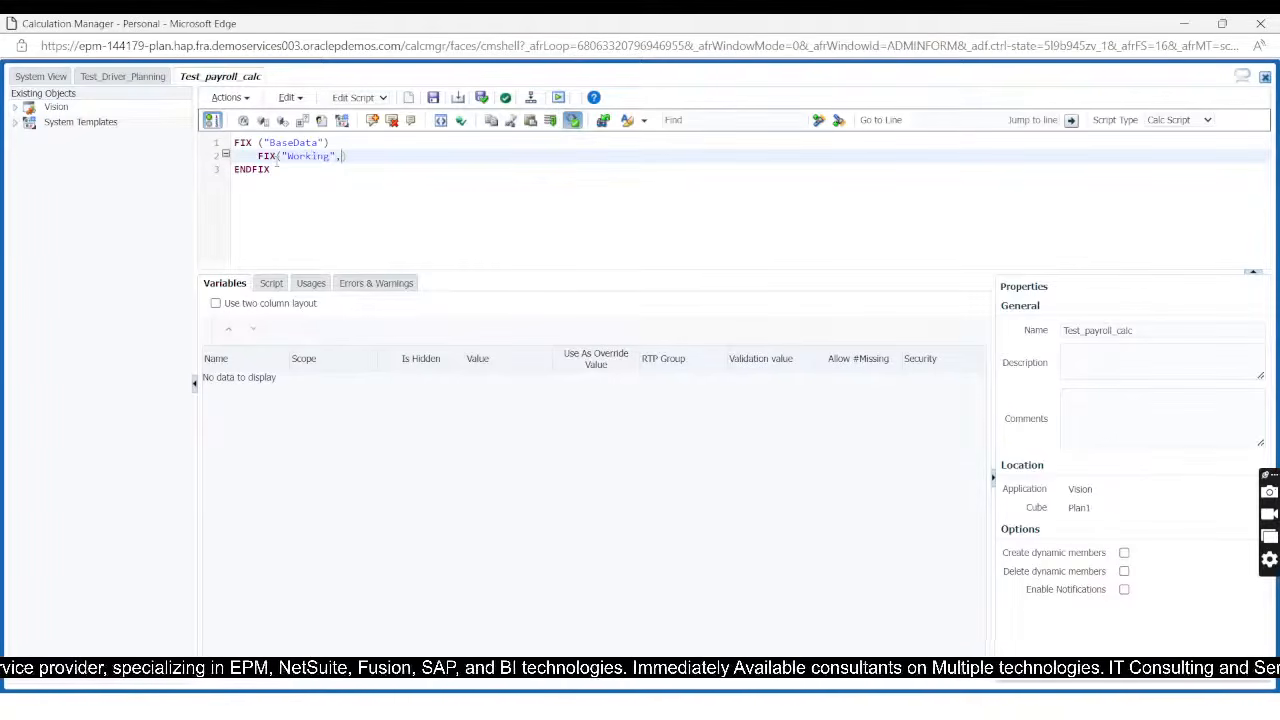
type("\"Plan\"")
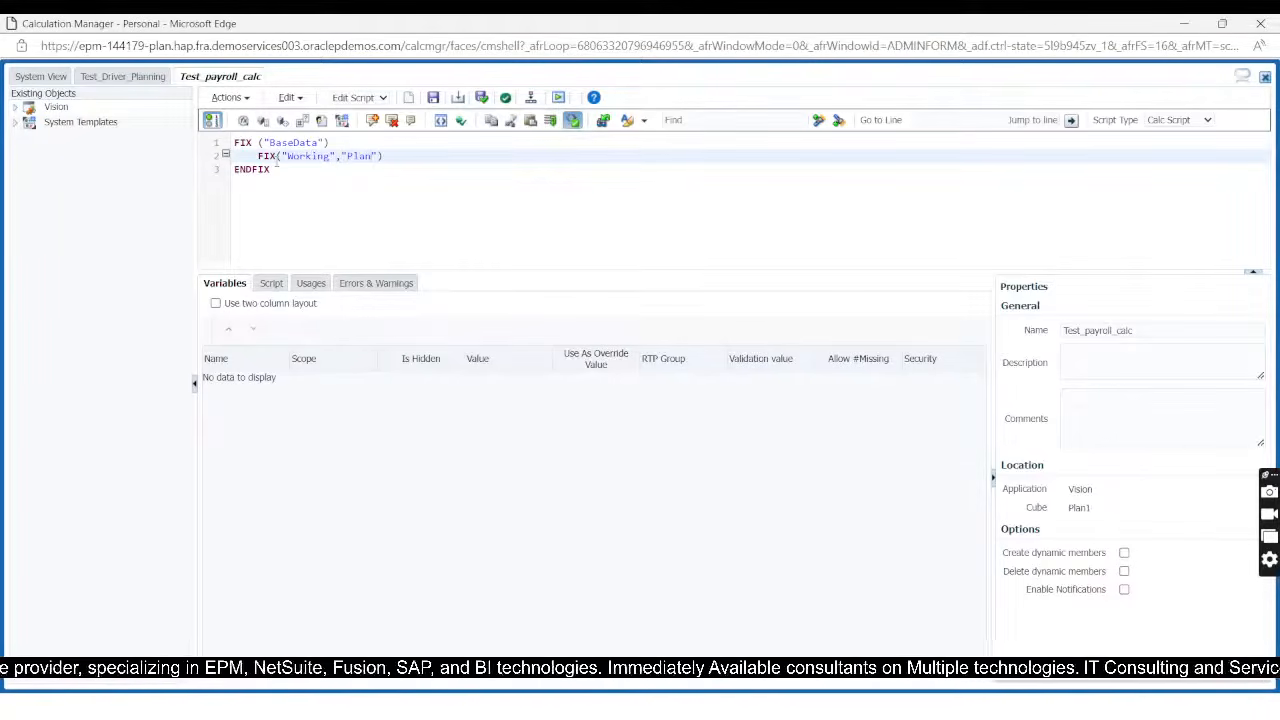
type(",")
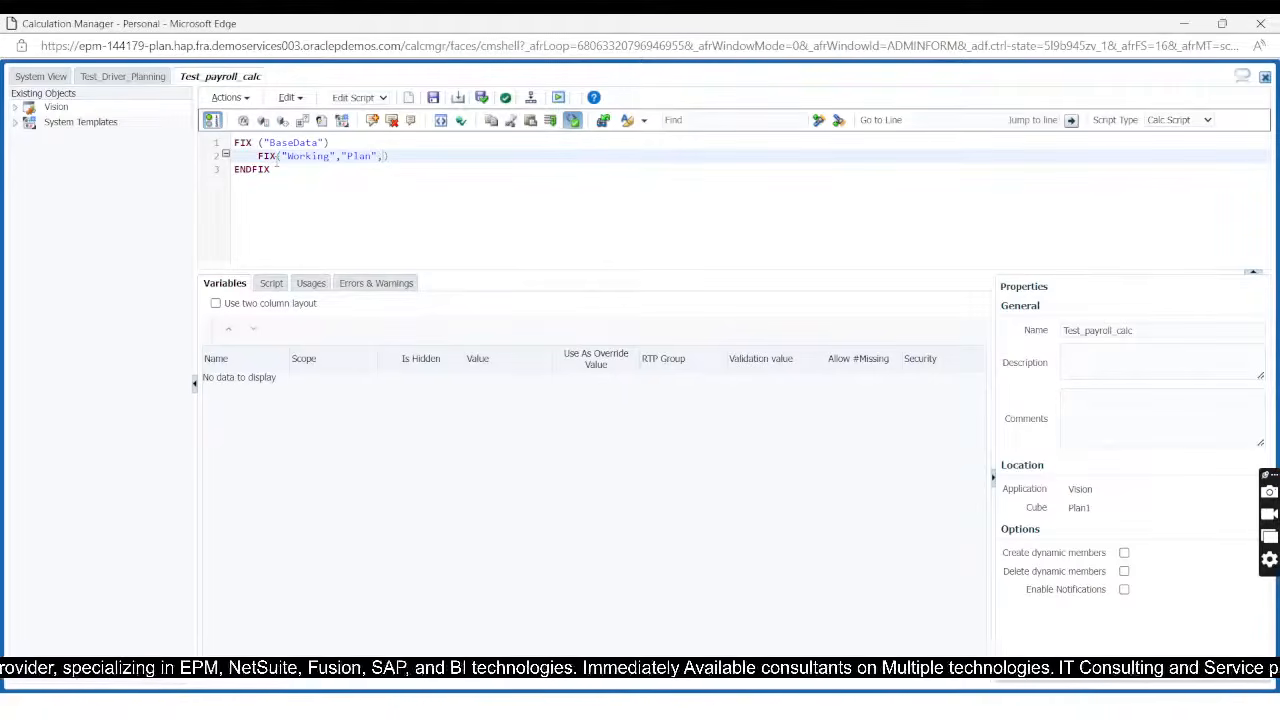
type("\"\"FY24")
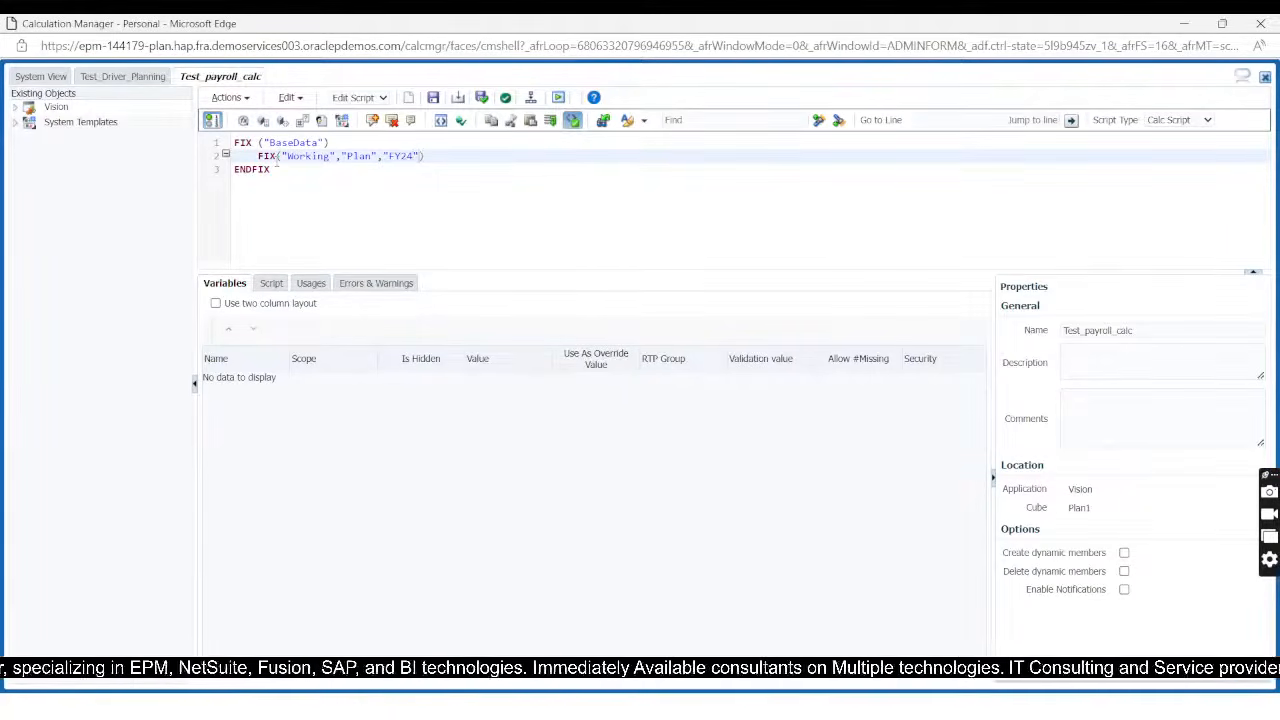
type(",")
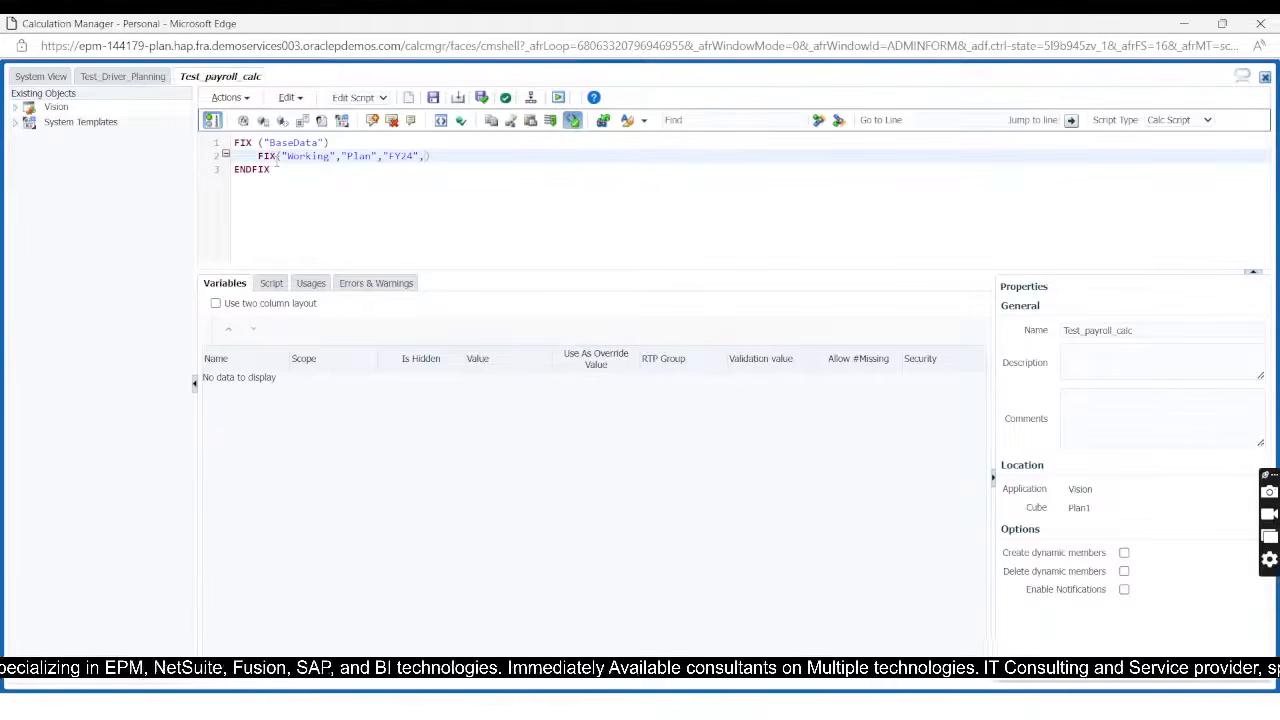
type("@")
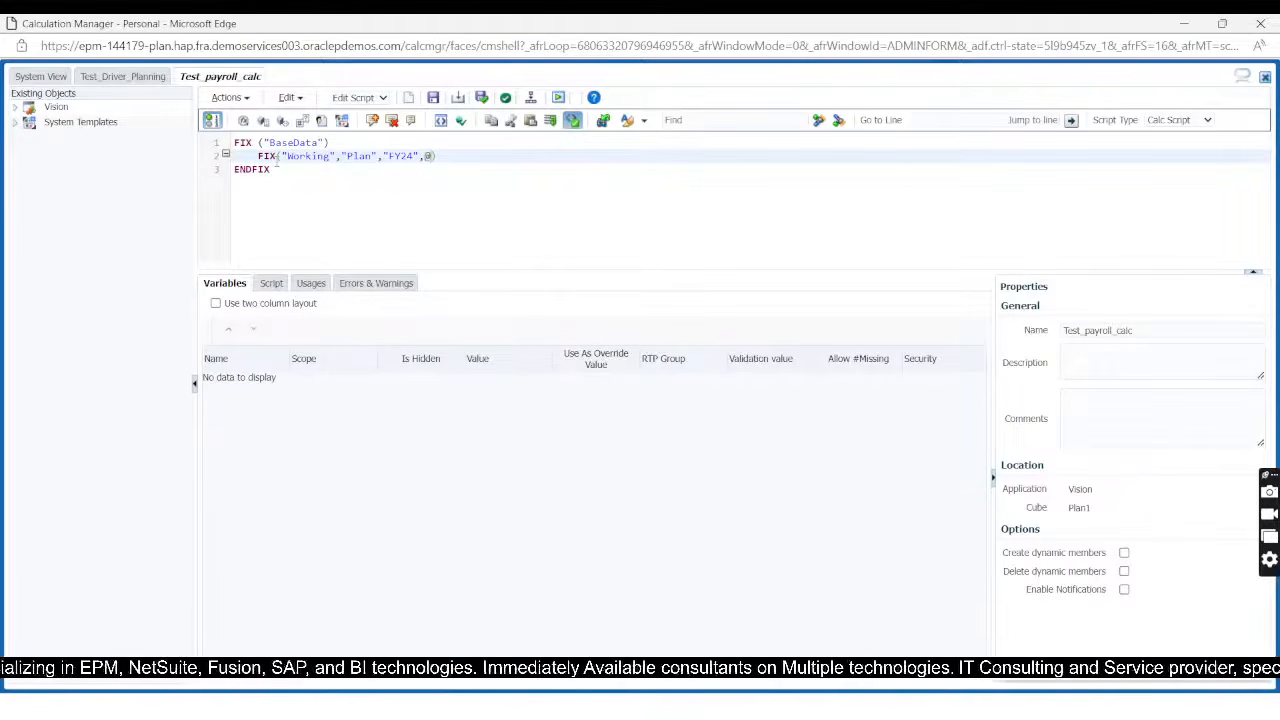
type("RELATIVE")
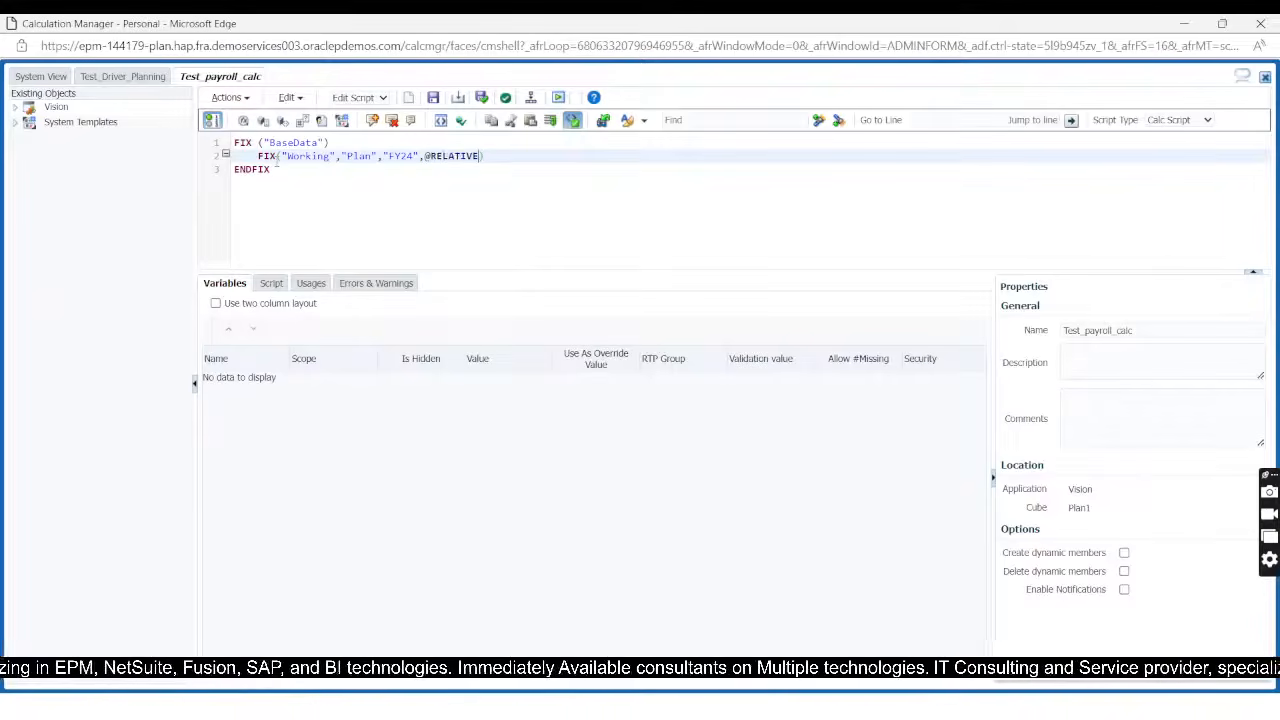
type("(")
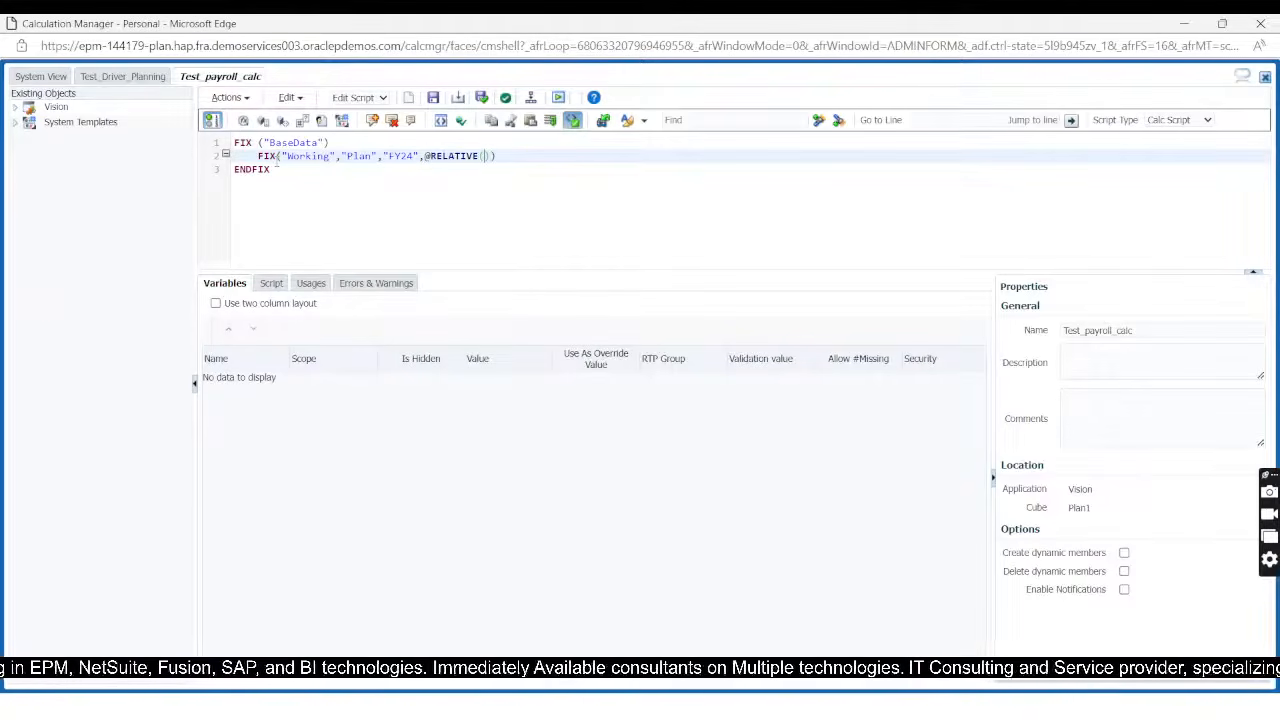
type("Q2")
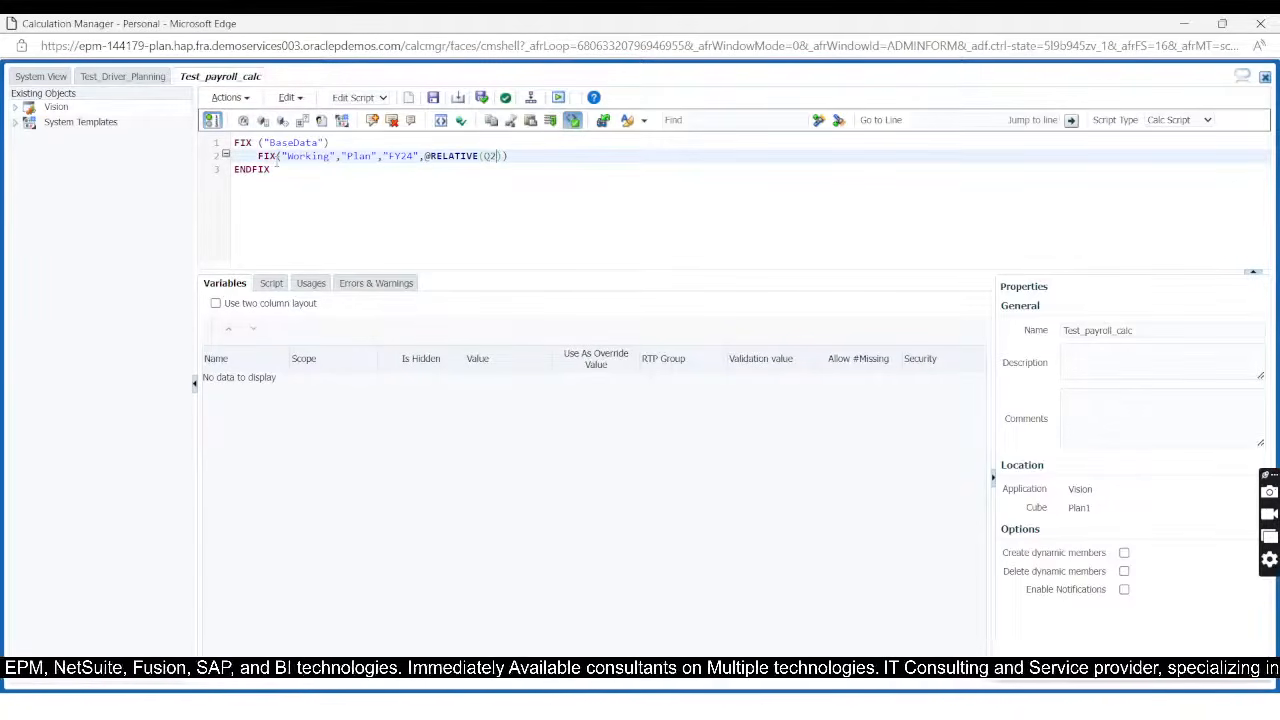
key("BackSpace")
type("1")
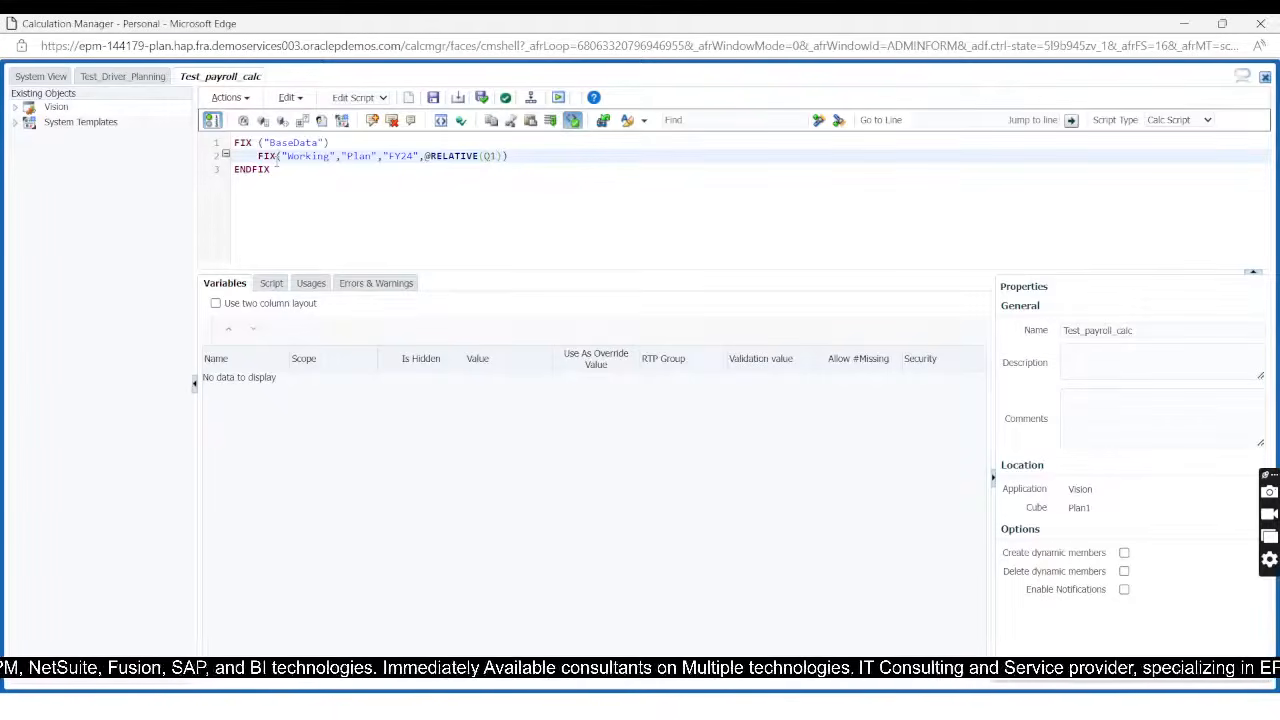
type(",0")
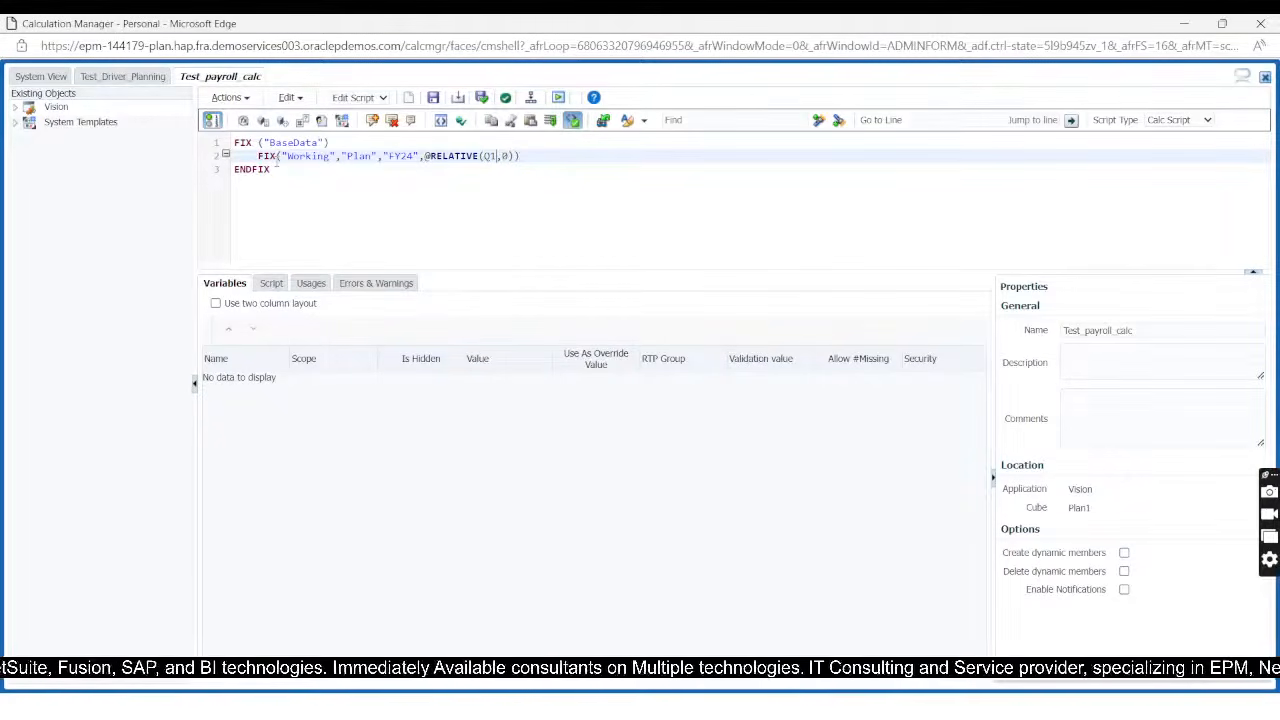
type("\"")
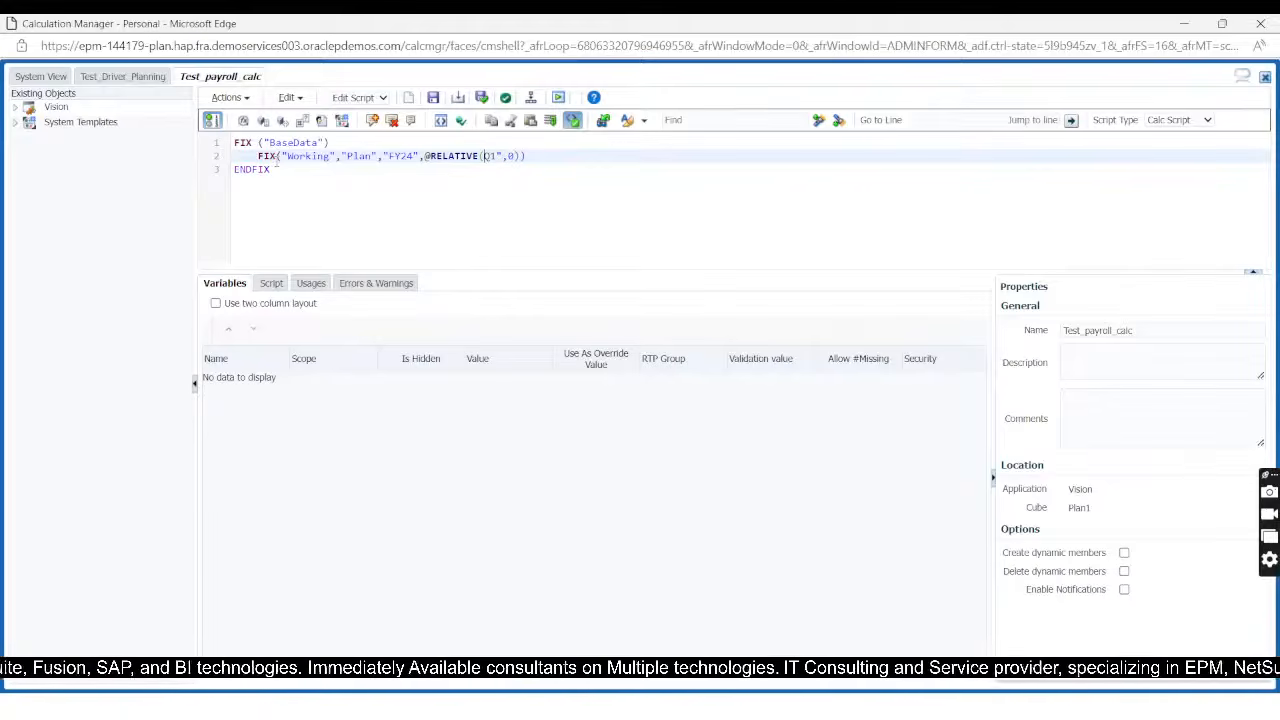
type("\"")
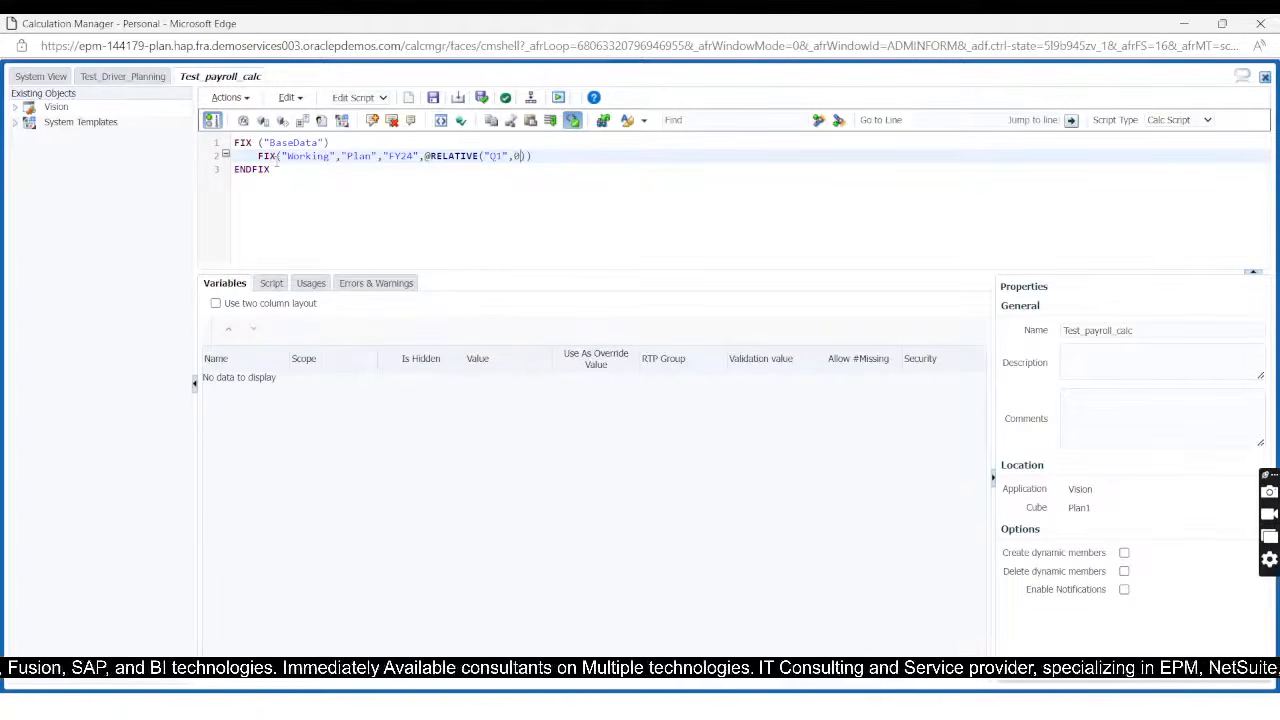
key("Right")
key("Right")
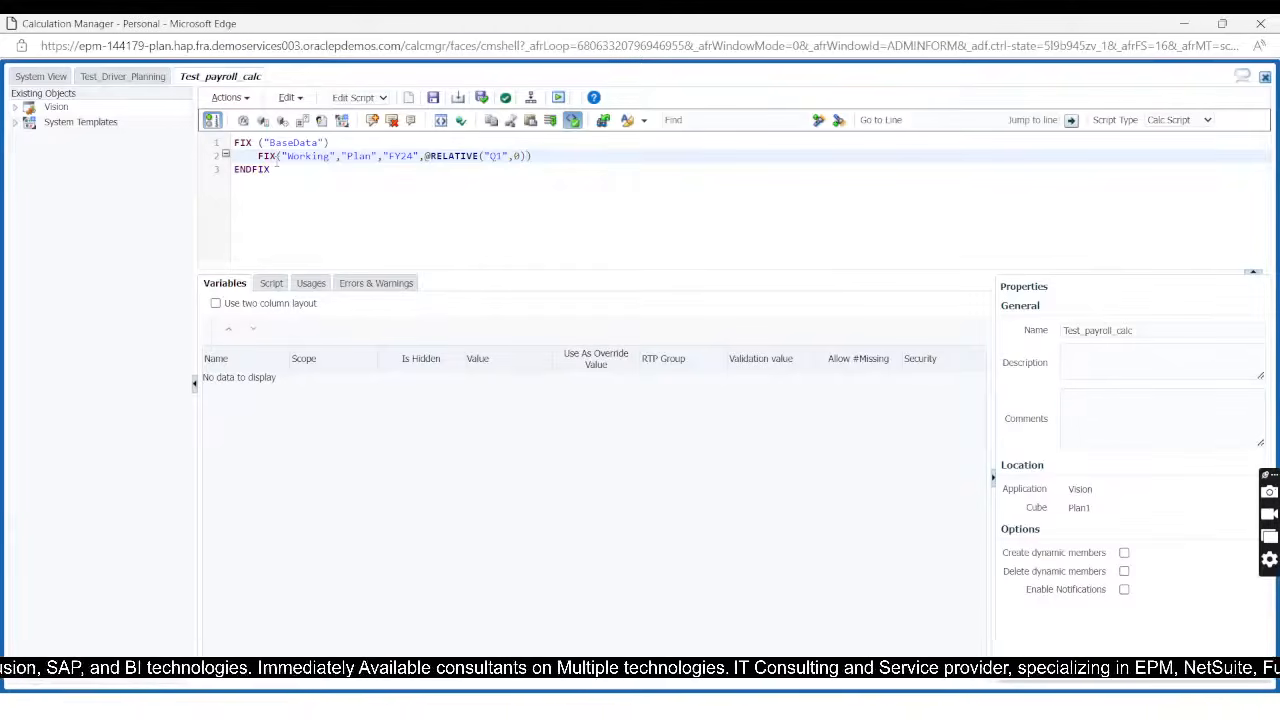
type(",@")
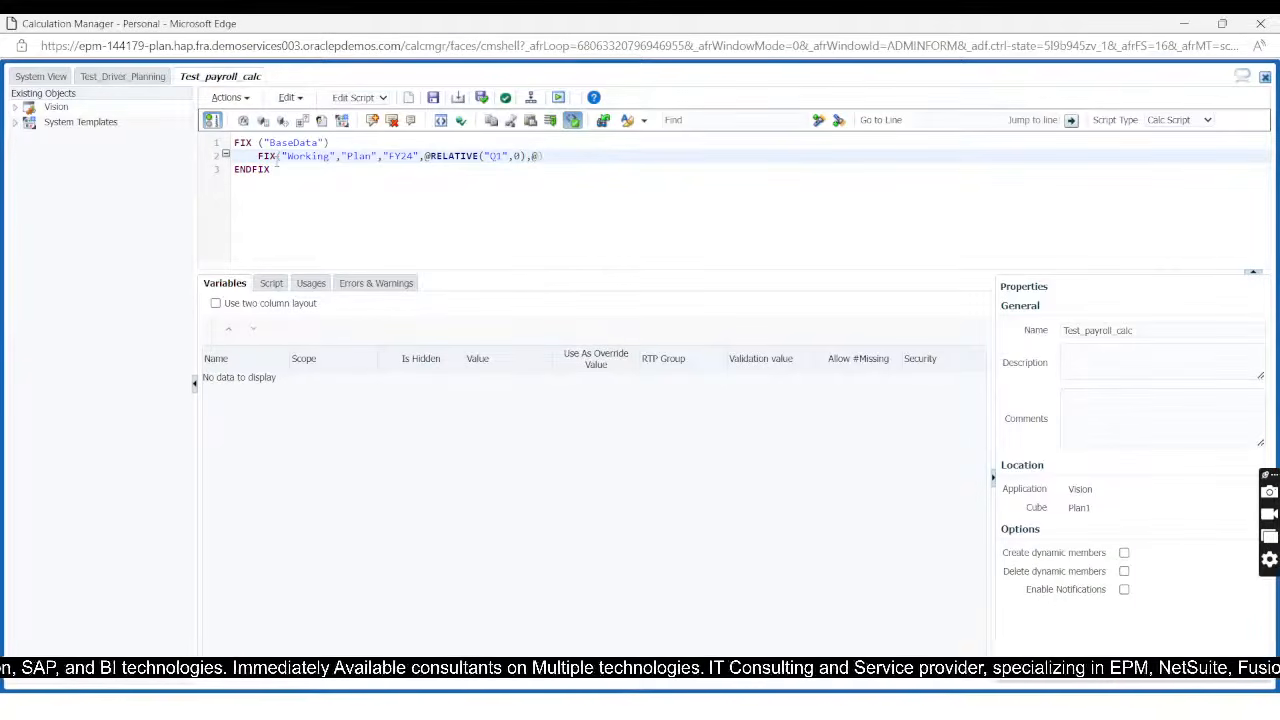
type("IDESCENDA")
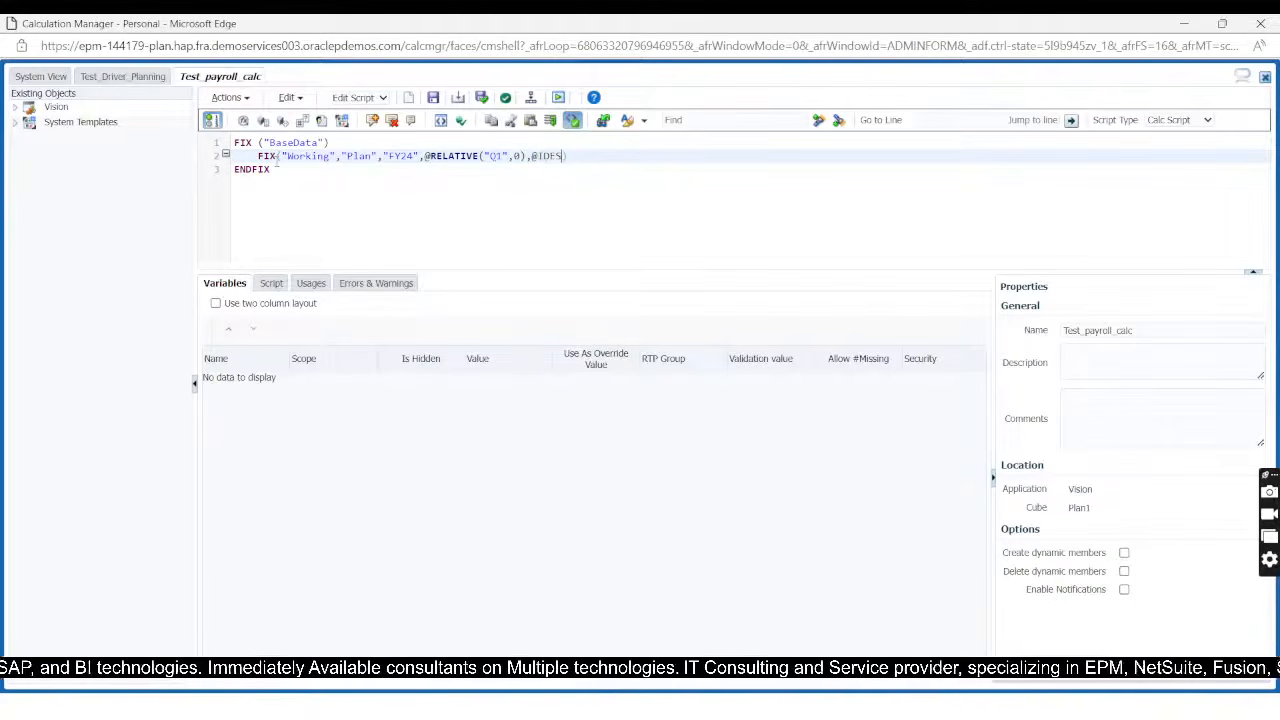
type("N")
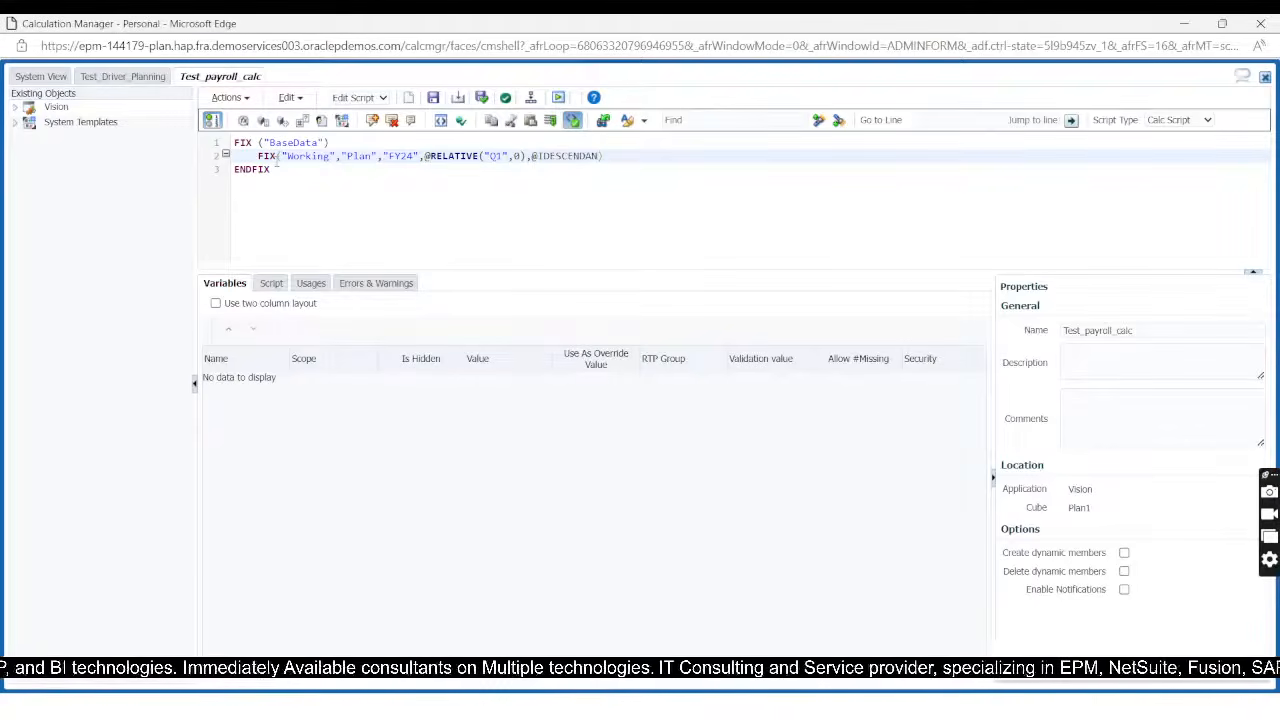
type("TS(")
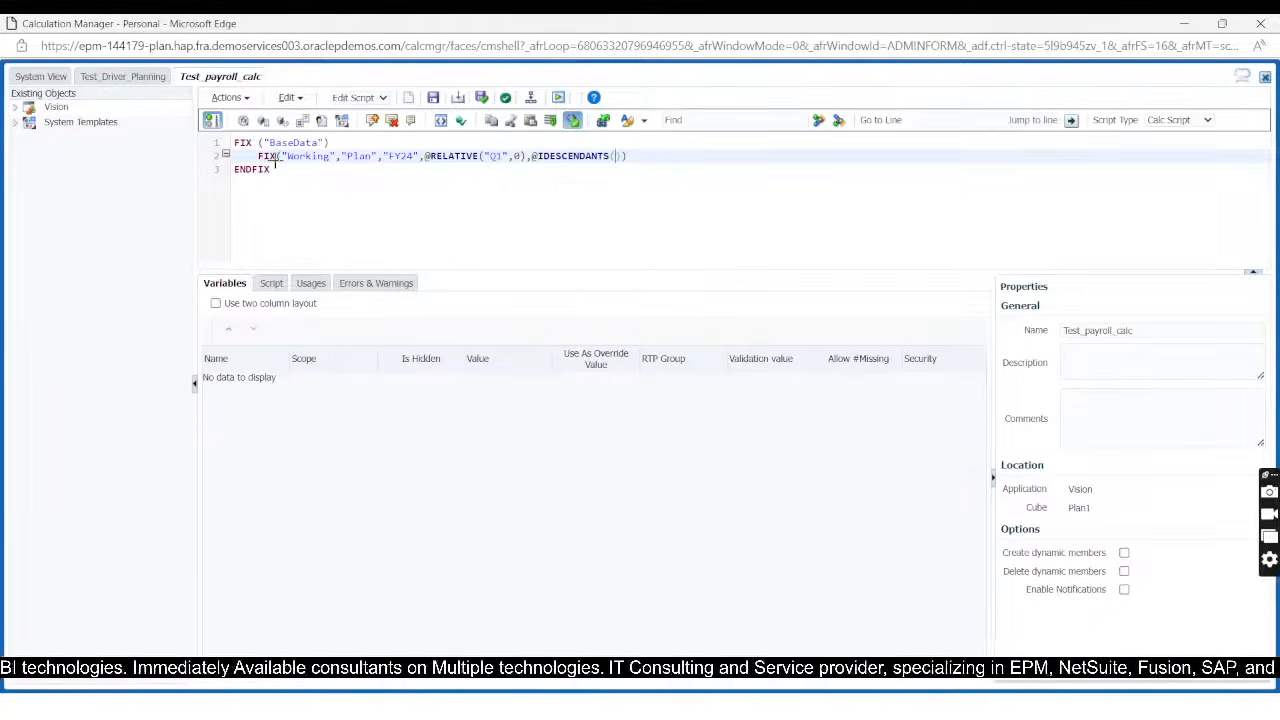
Step: Switch to EPM Cloud Planning, show the Entity dimension and copy the alias Resources of member 100 under Total Entity > TD
key("alt+Tab")
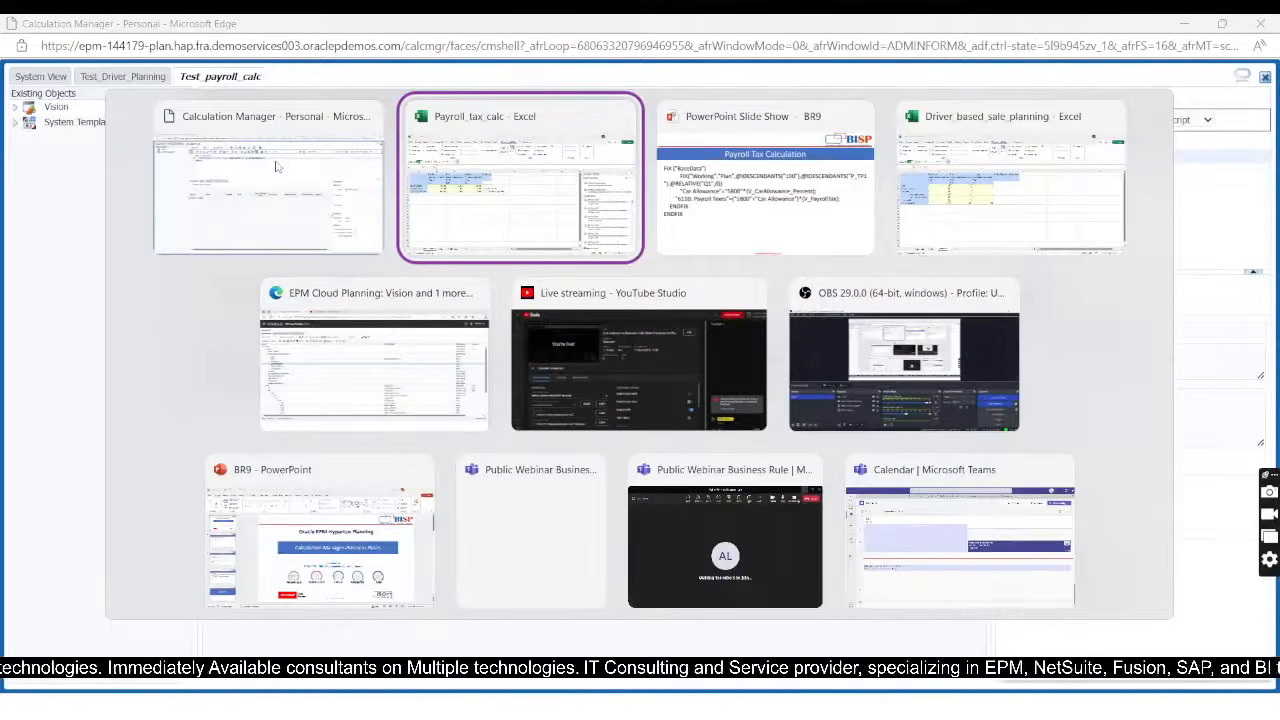
key("alt+Tab")
key("alt+Tab")
key("alt+Tab")
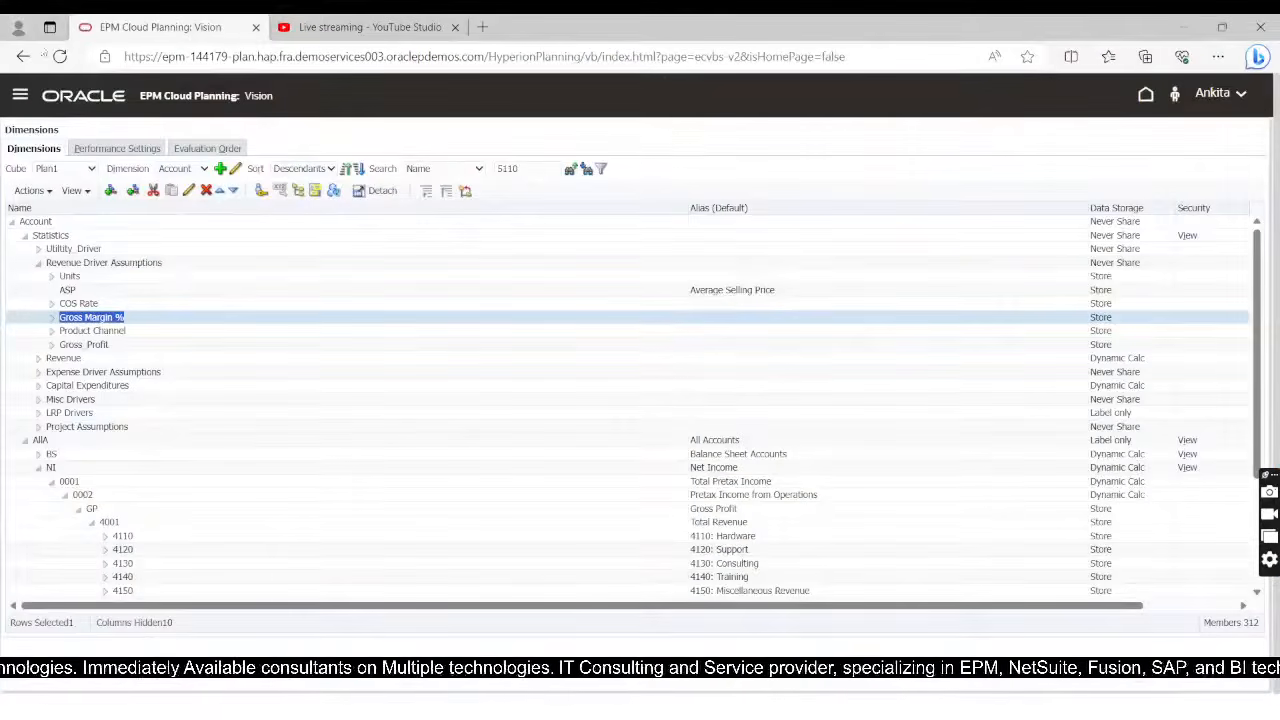
left_click(185, 169)
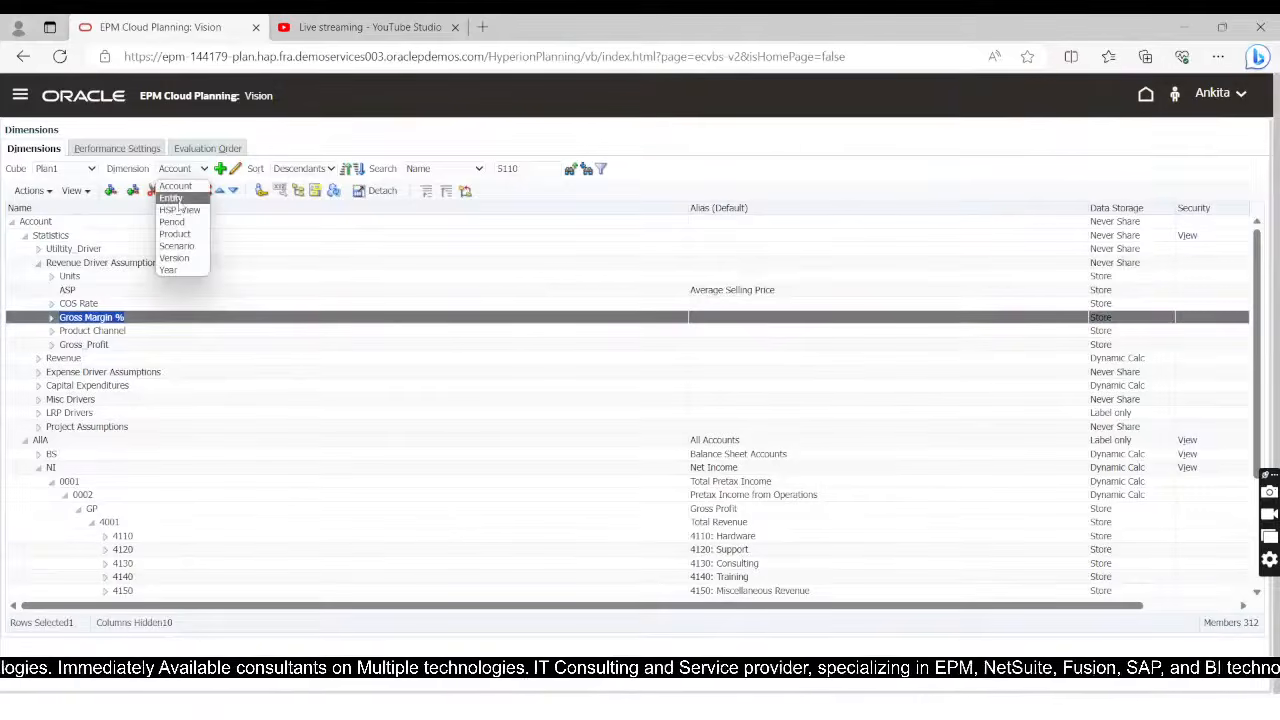
left_click(176, 199)
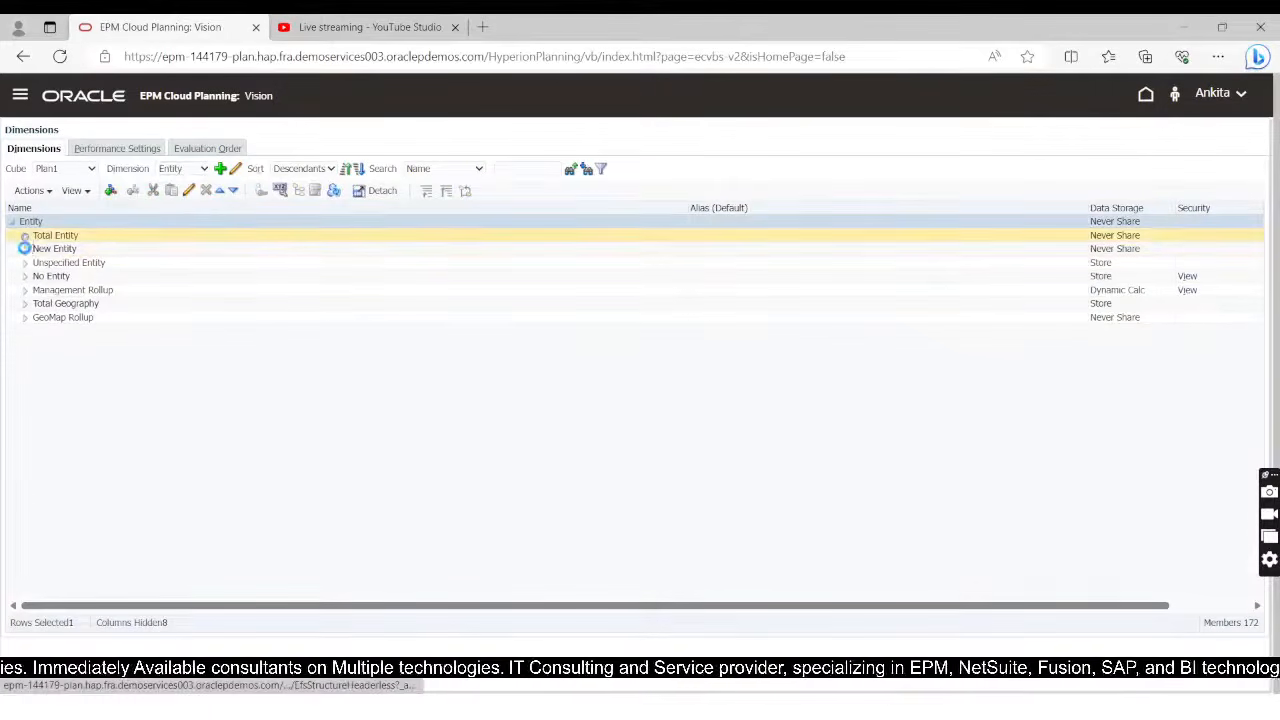
left_click(38, 248)
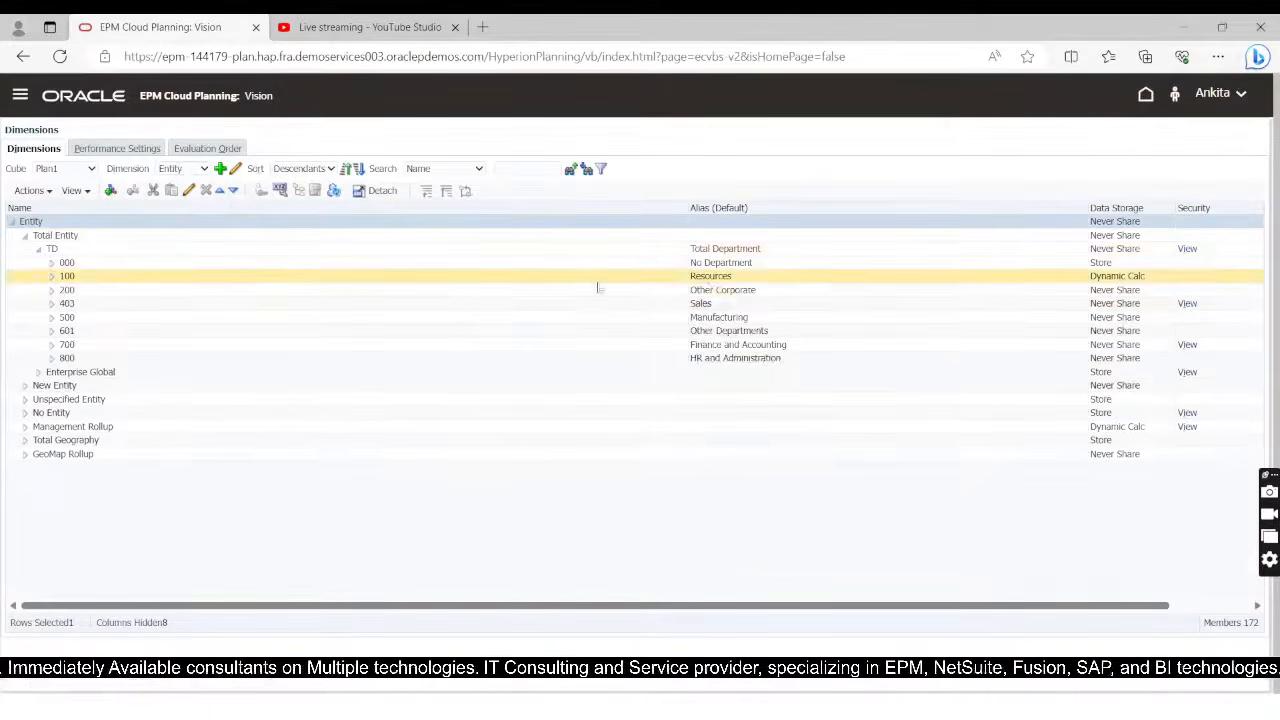
left_click(705, 278)
left_click(708, 279)
key("ctrl+c")
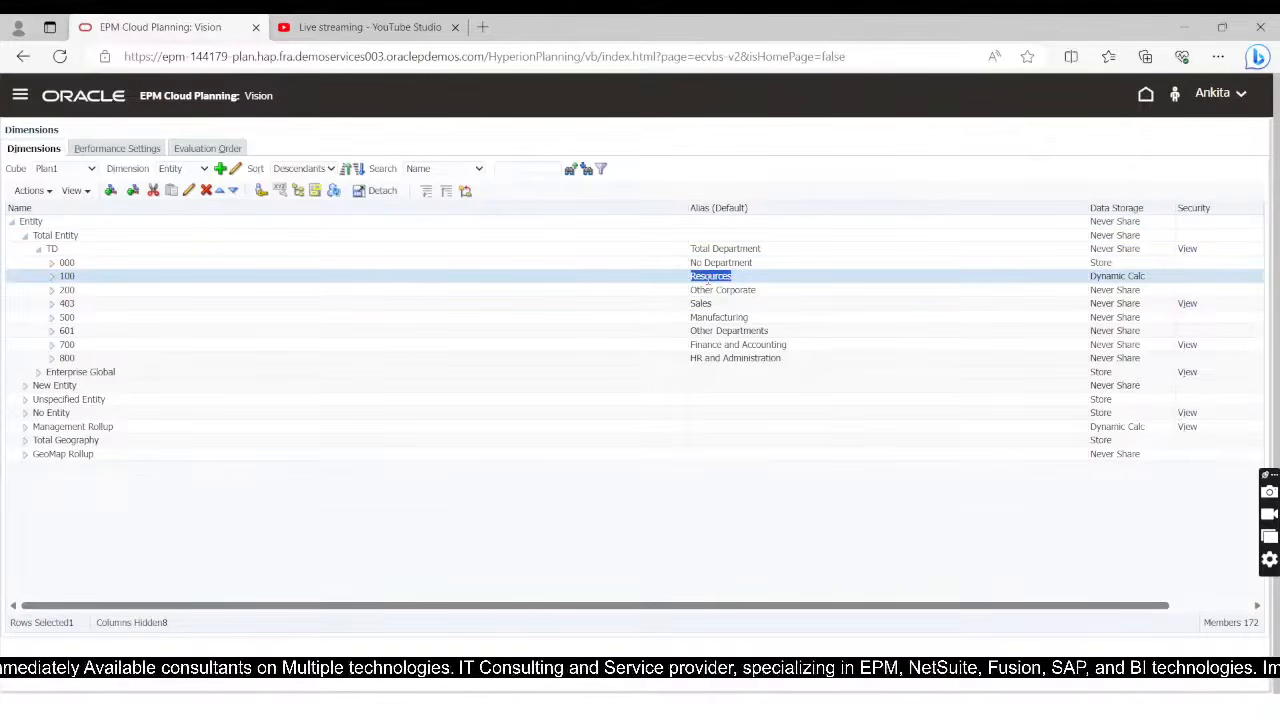
key("alt+Tab")
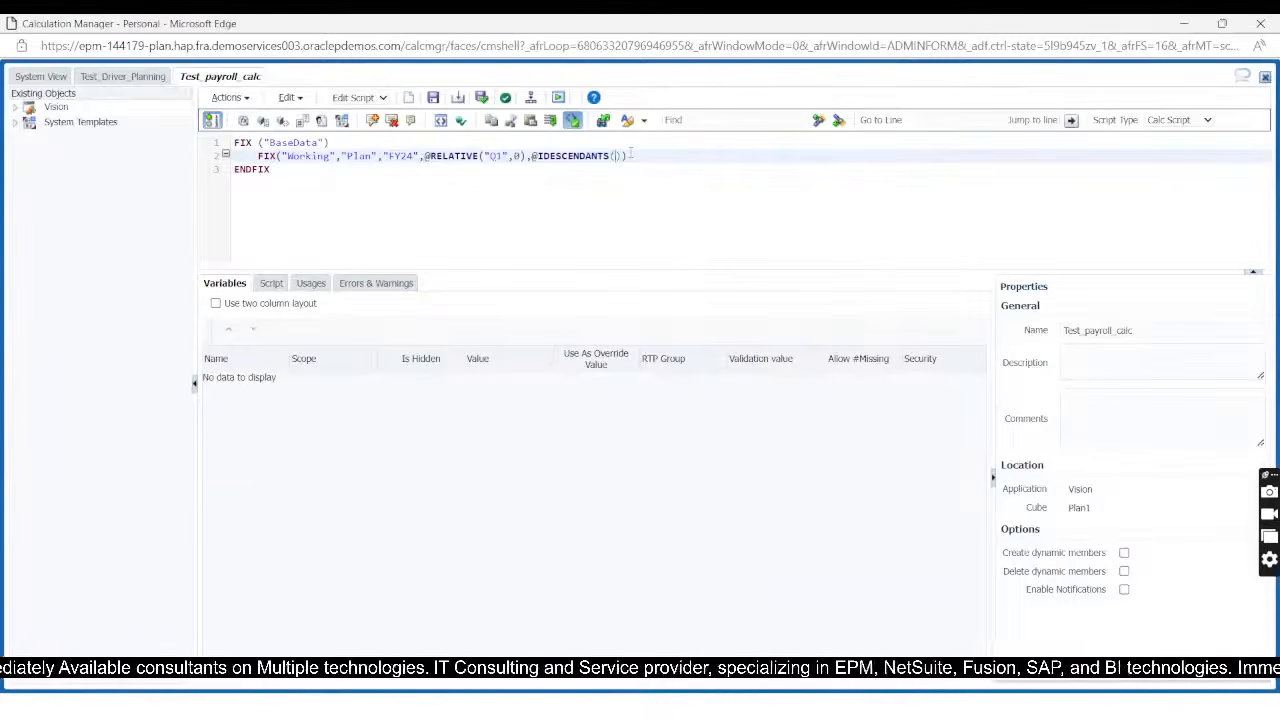
key("ctrl+v")
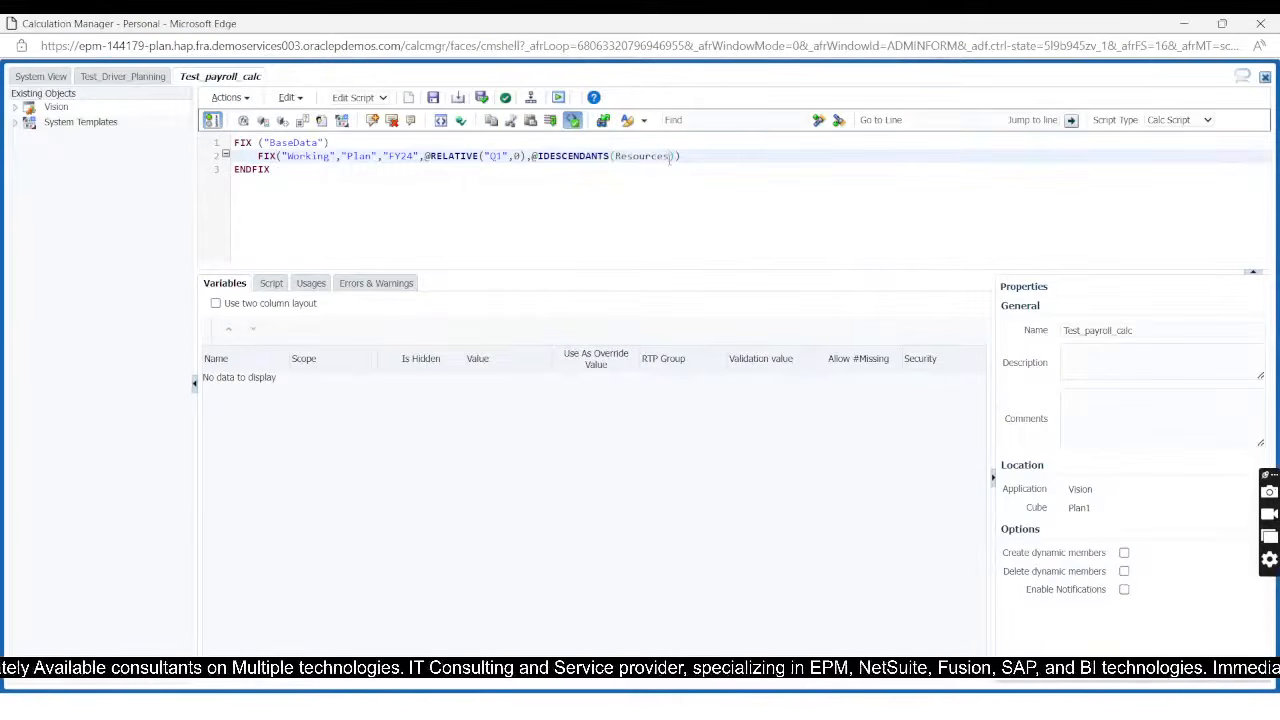
type("\"")
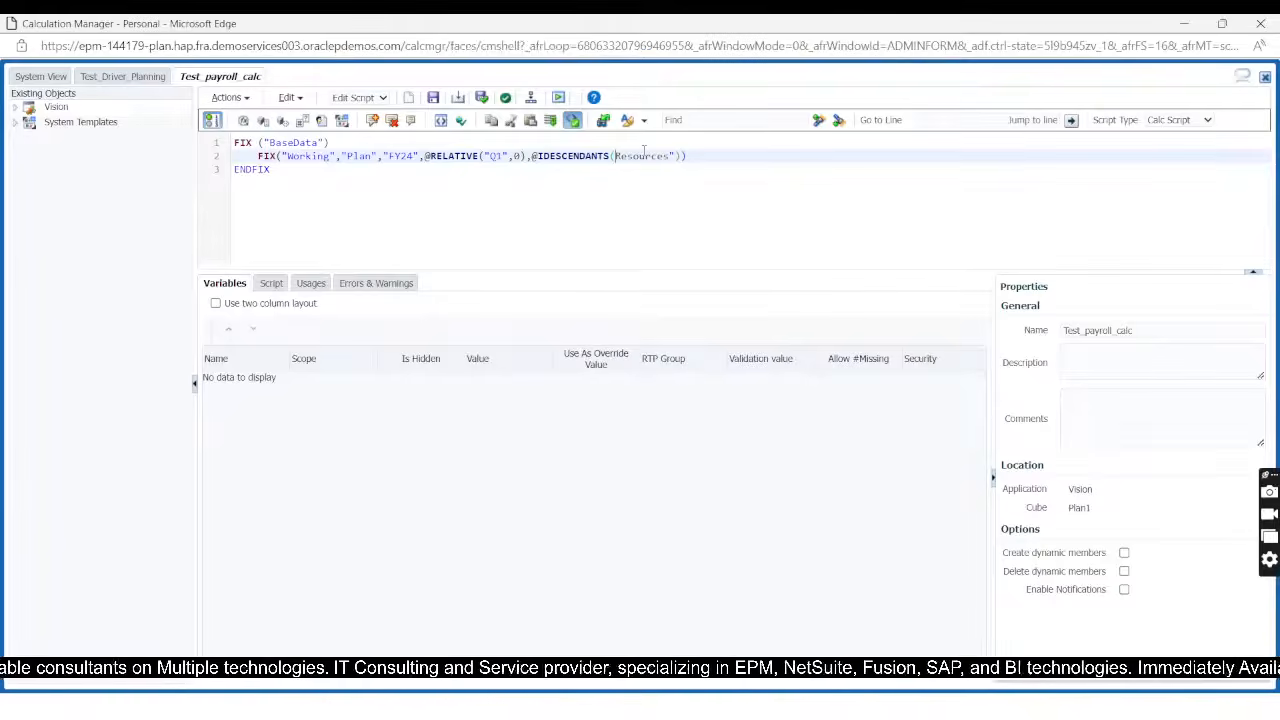
type("\")")
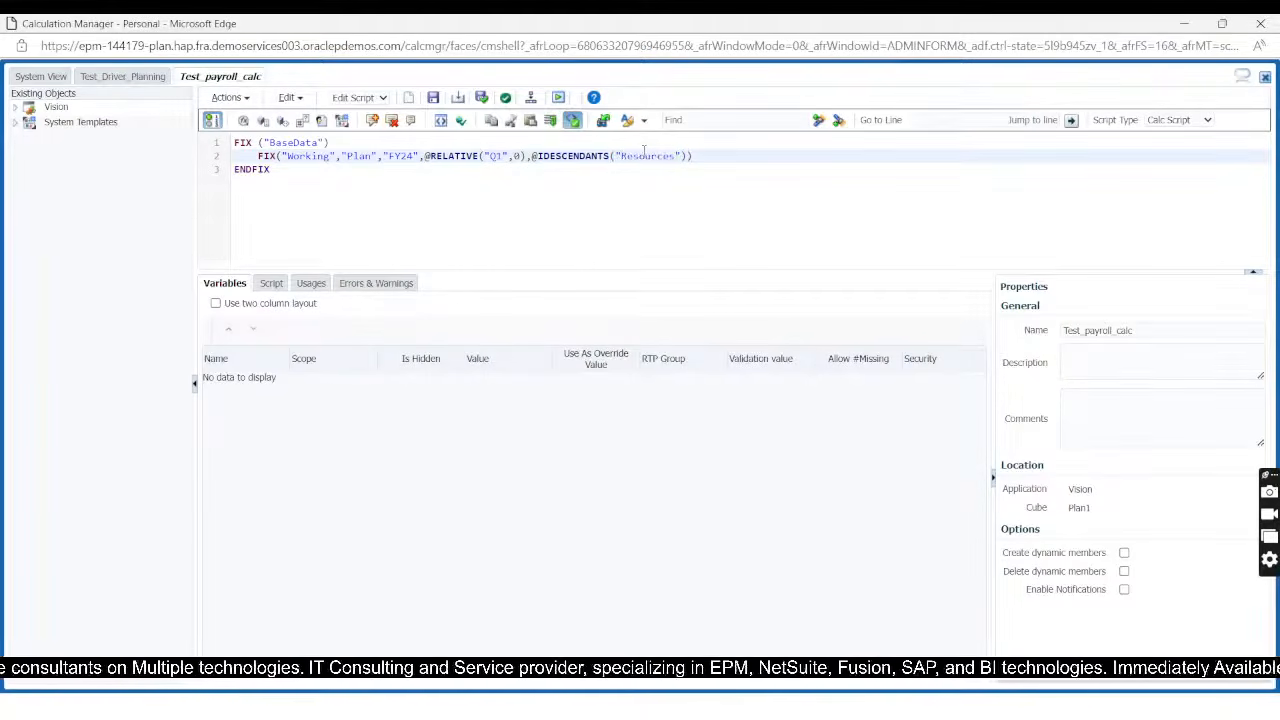
type(",")
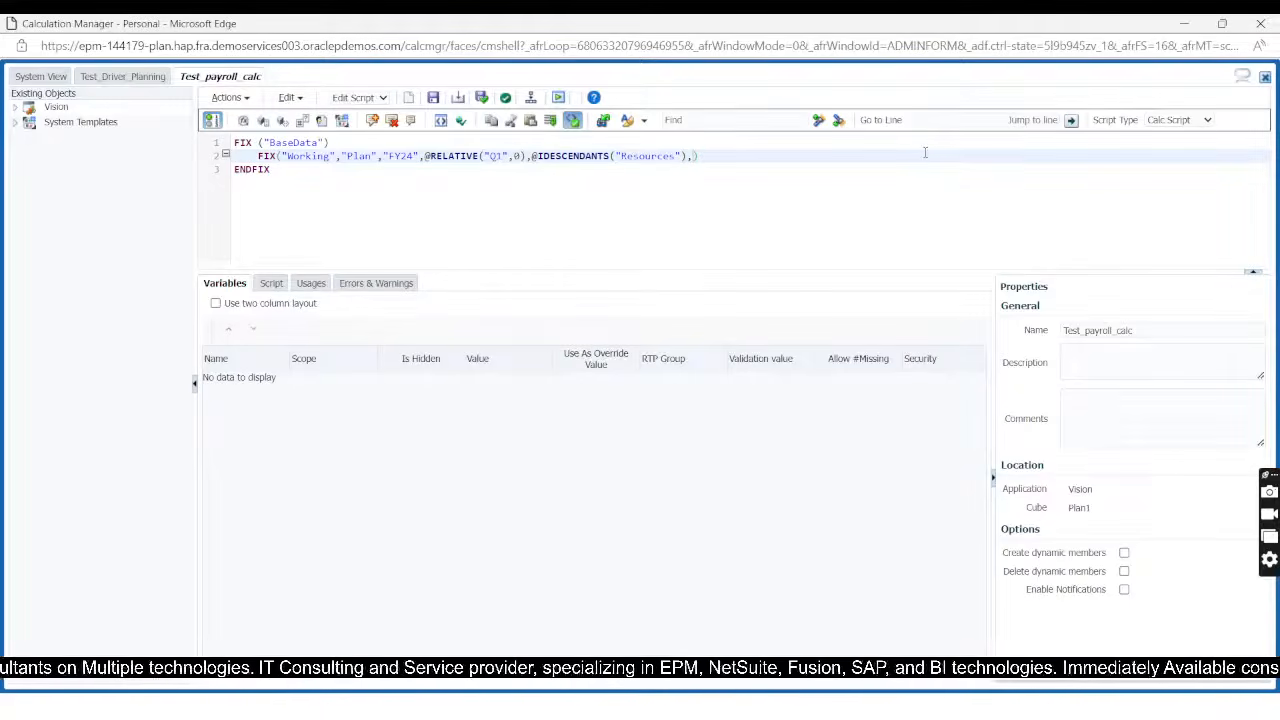
type("@")
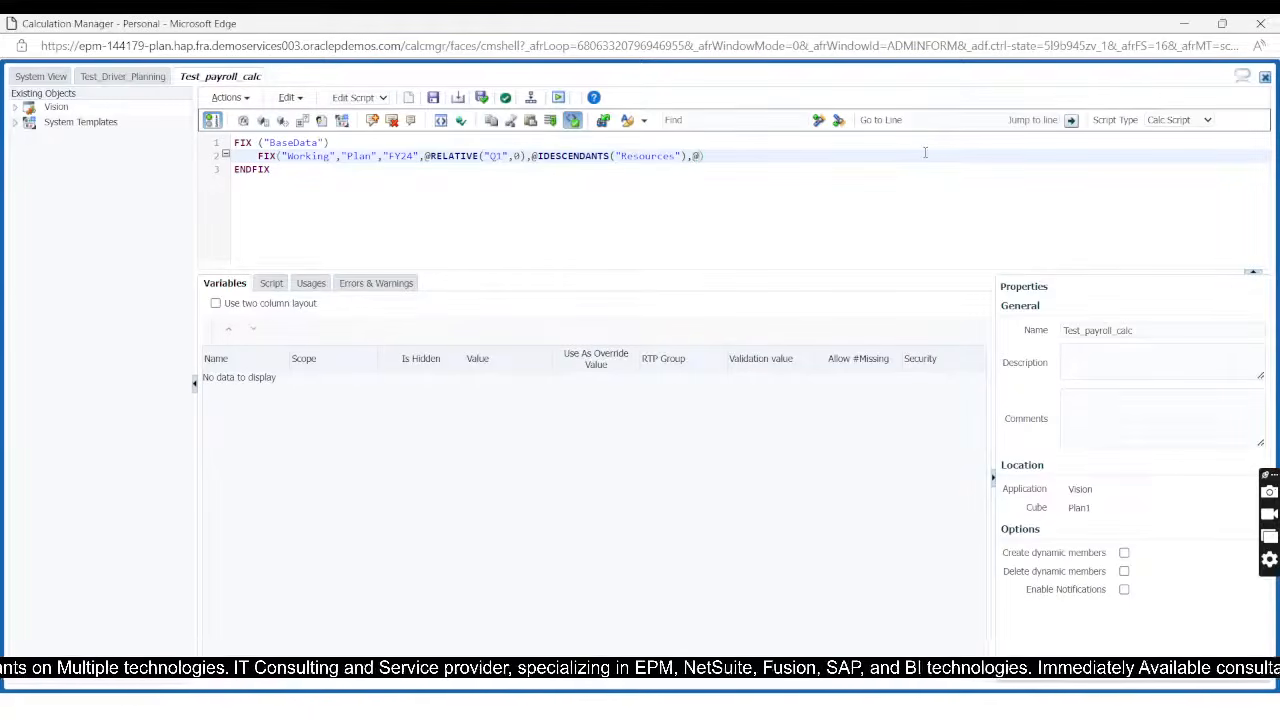
type("IDESCENDA")
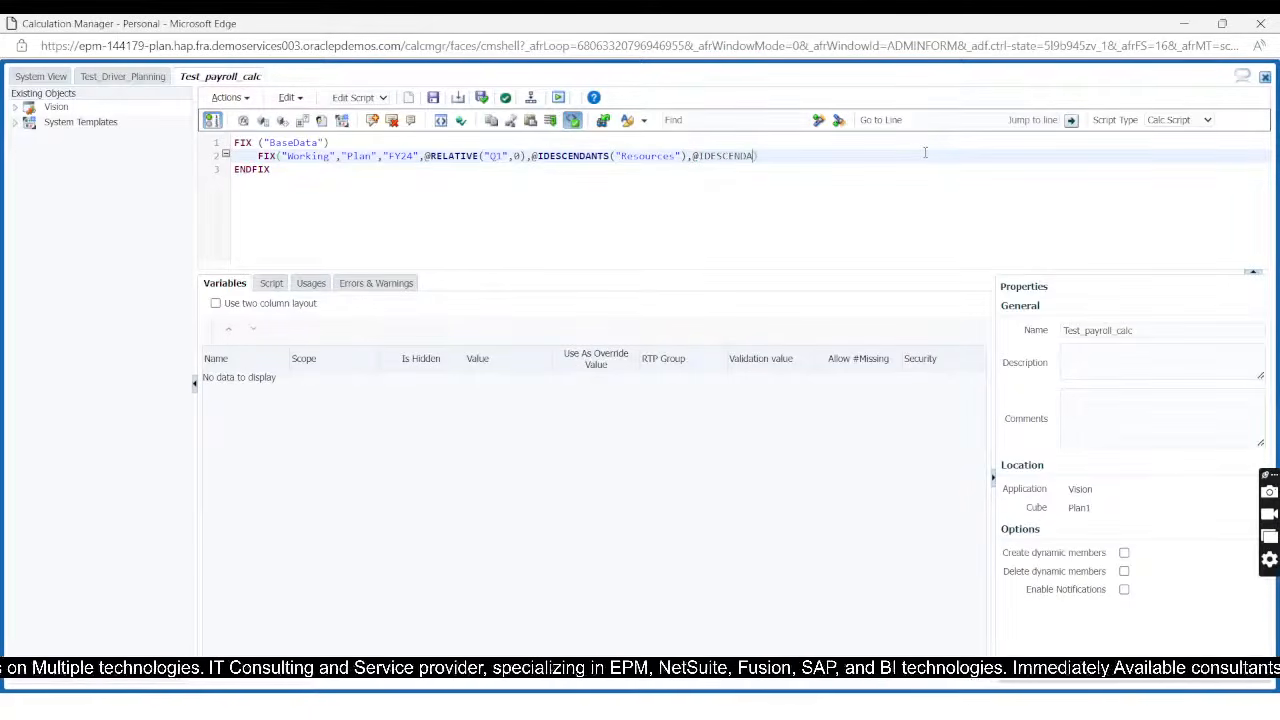
type("NTS(")
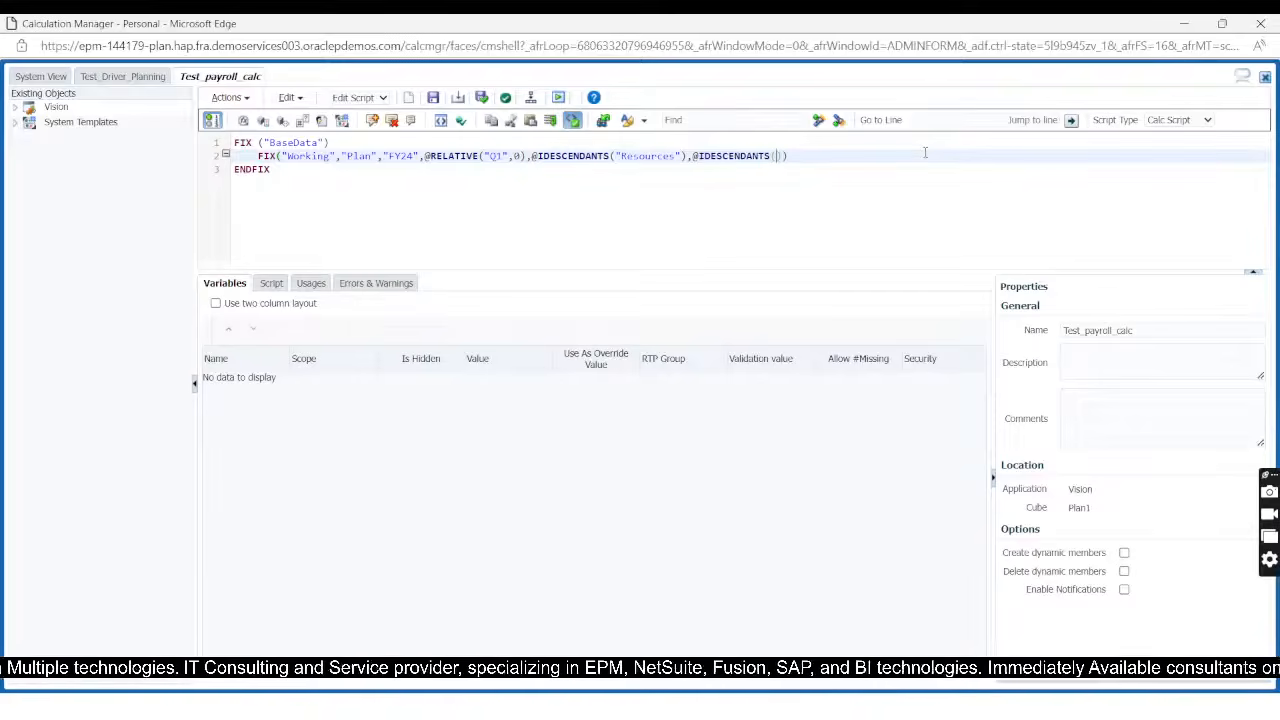
Step: Switch to EPM Cloud Planning, show the Product dimension and copy P_TP1's alias, Computer Equipment, under P_TP
key("alt+Tab")
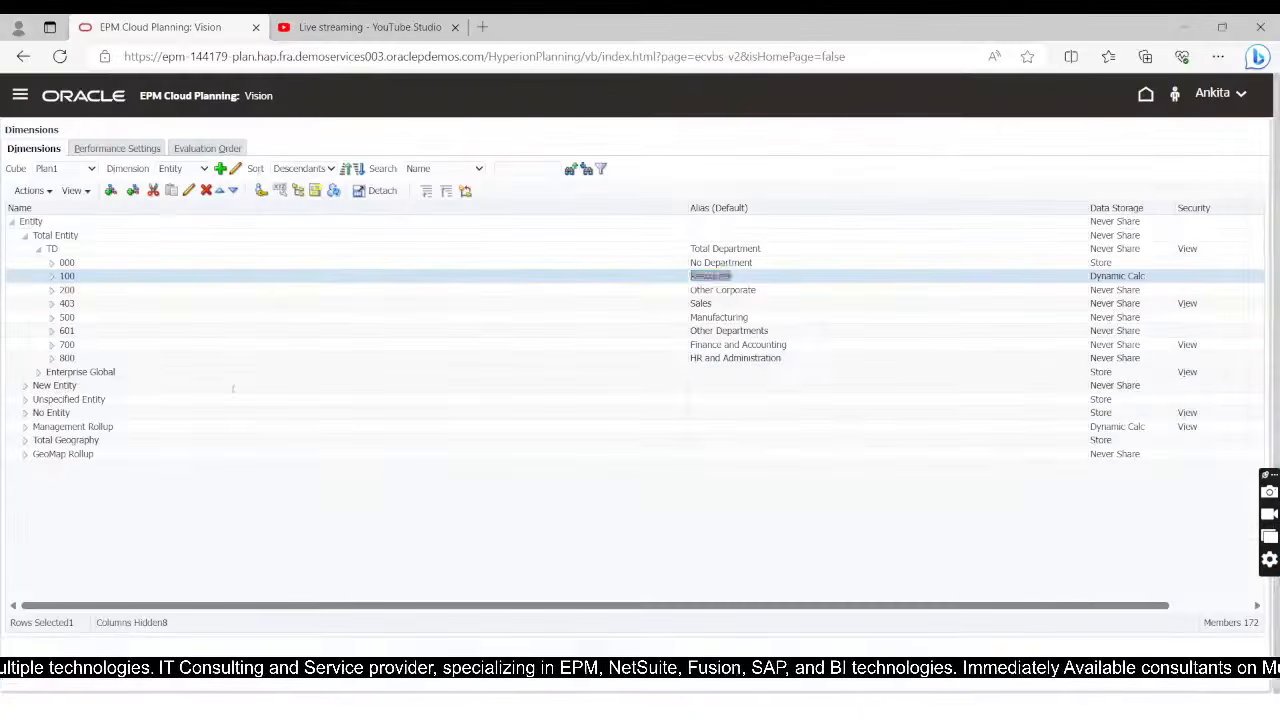
left_click(188, 169)
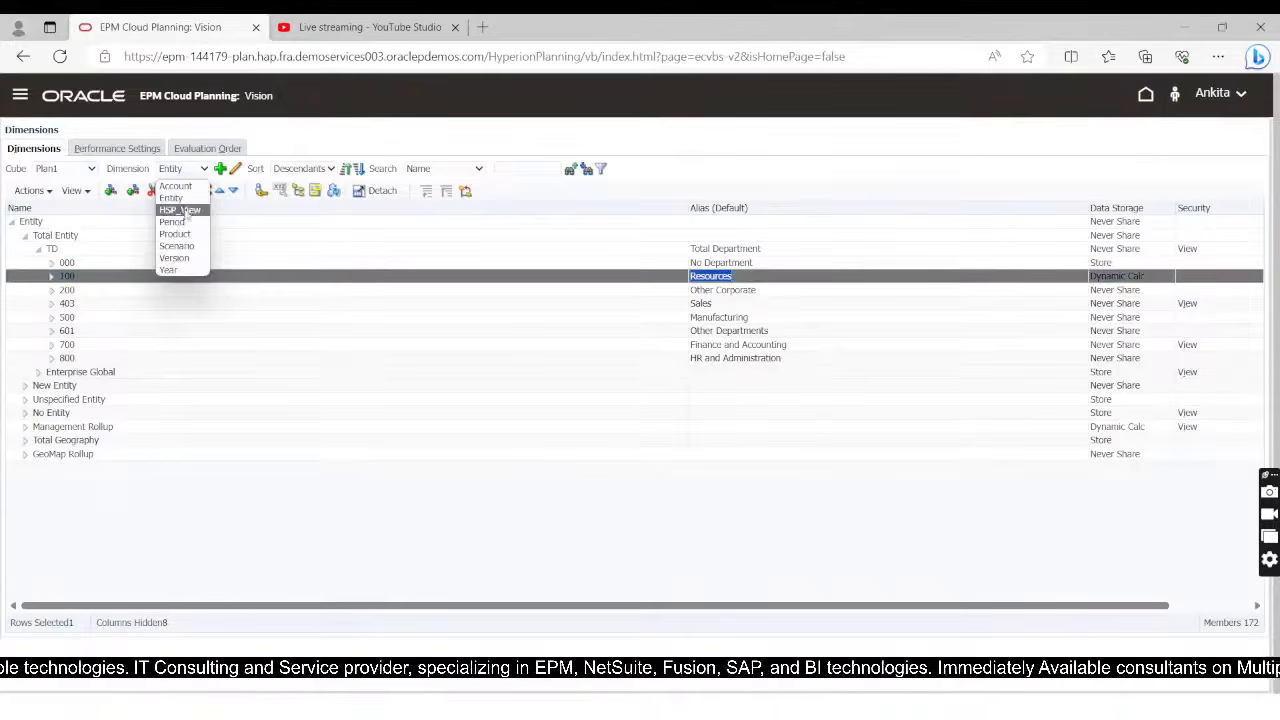
left_click(175, 233)
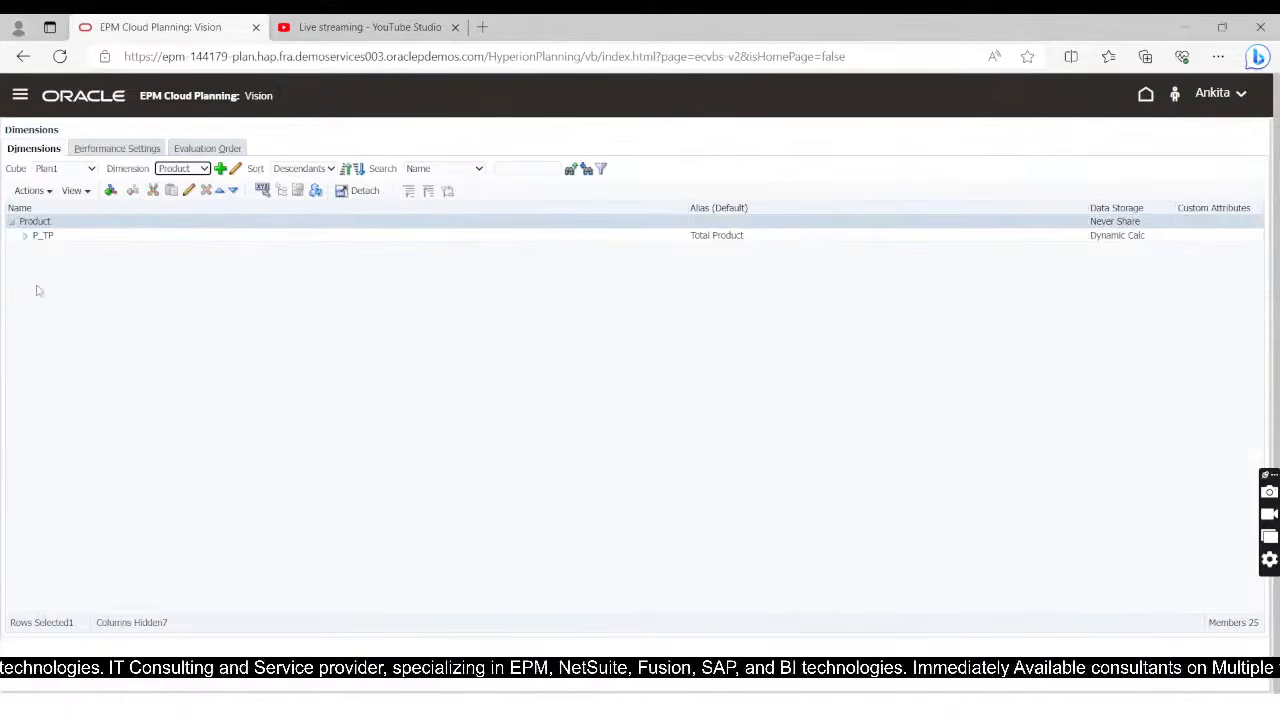
left_click(24, 235)
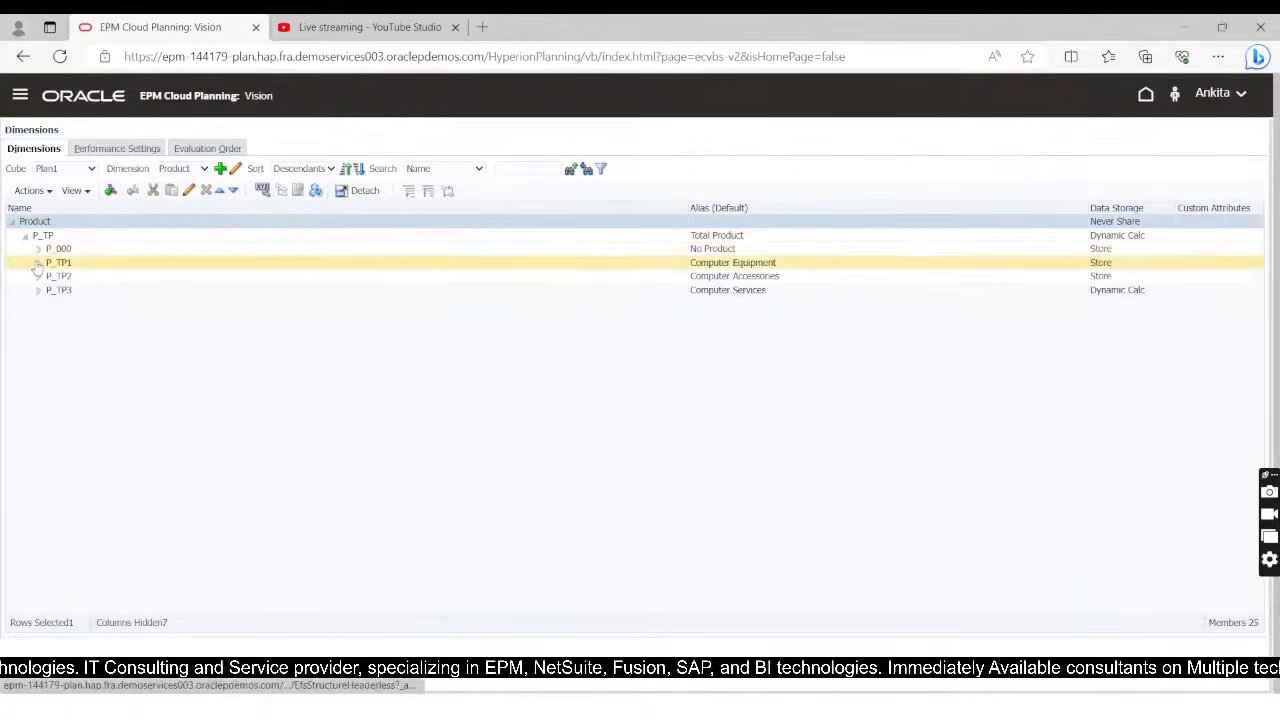
left_click(37, 263)
double_click(720, 263)
key("ctrl+c")
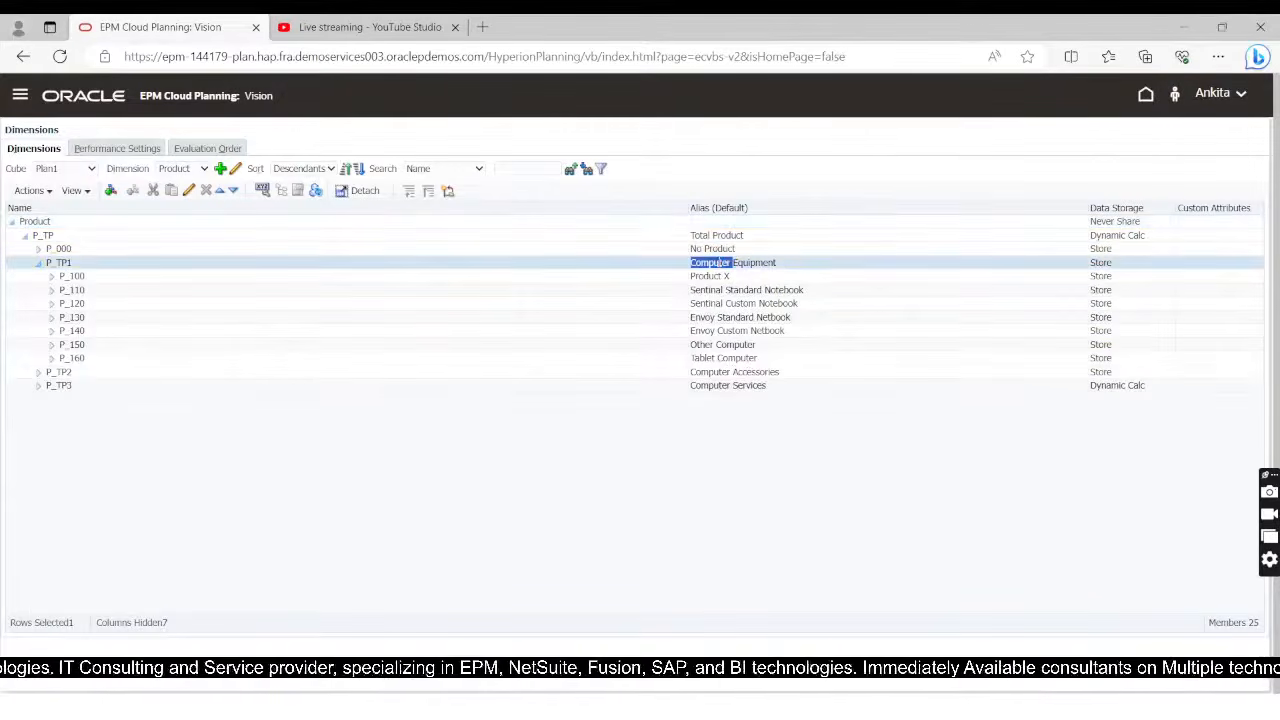
key("alt+Tab")
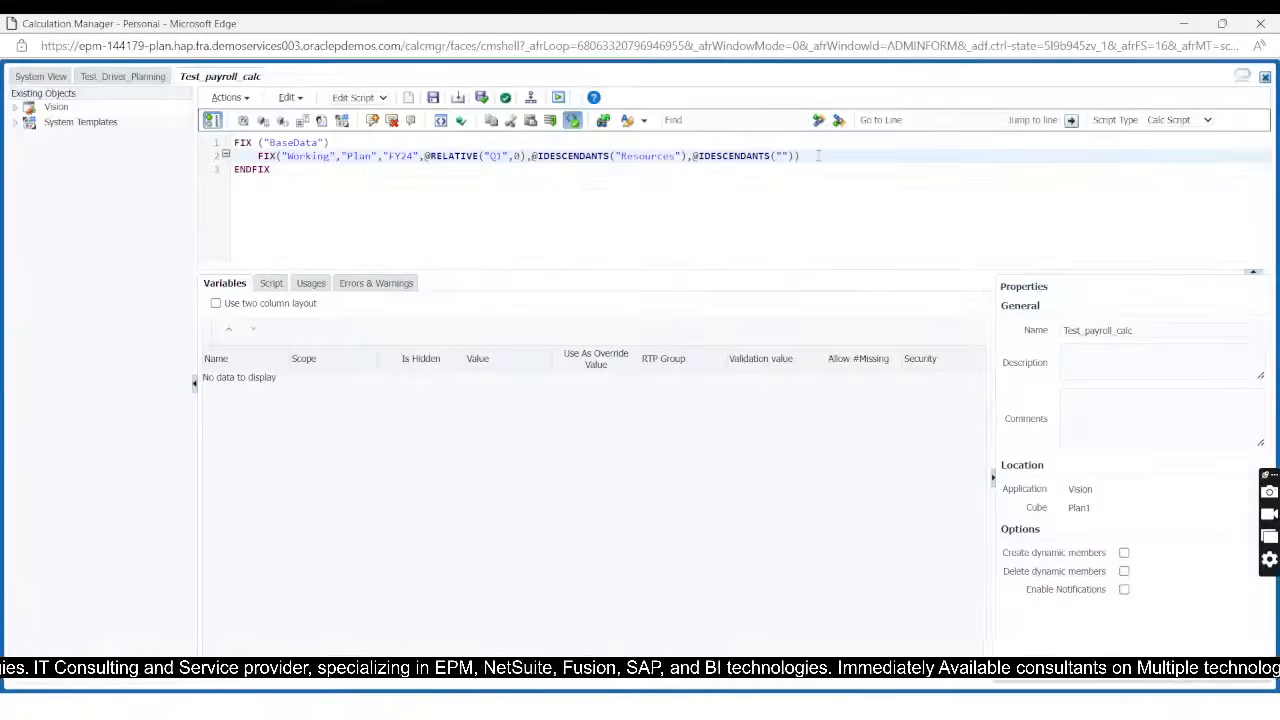
key("ctrl+v")
key("BackSpace")
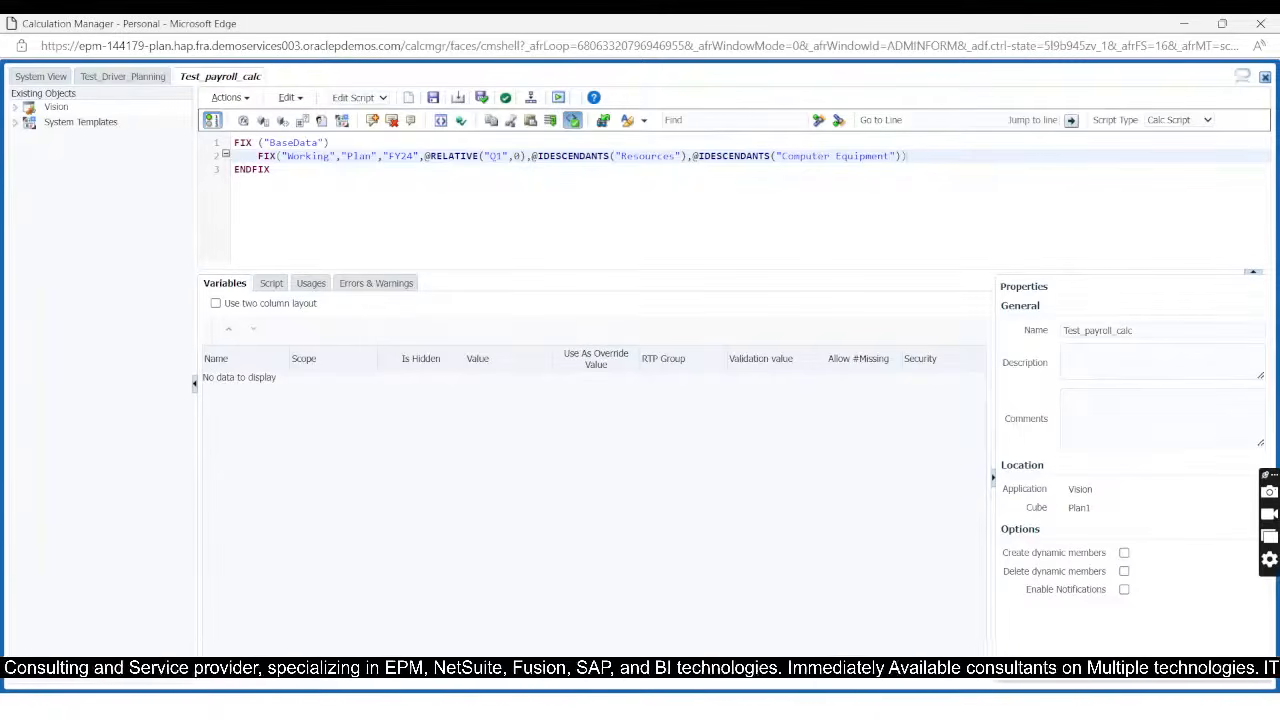
Step: Close the inner FIX with an indented ENDFIX on line 4, leaving line 3 empty for the formula
key("Return")
key("Return")
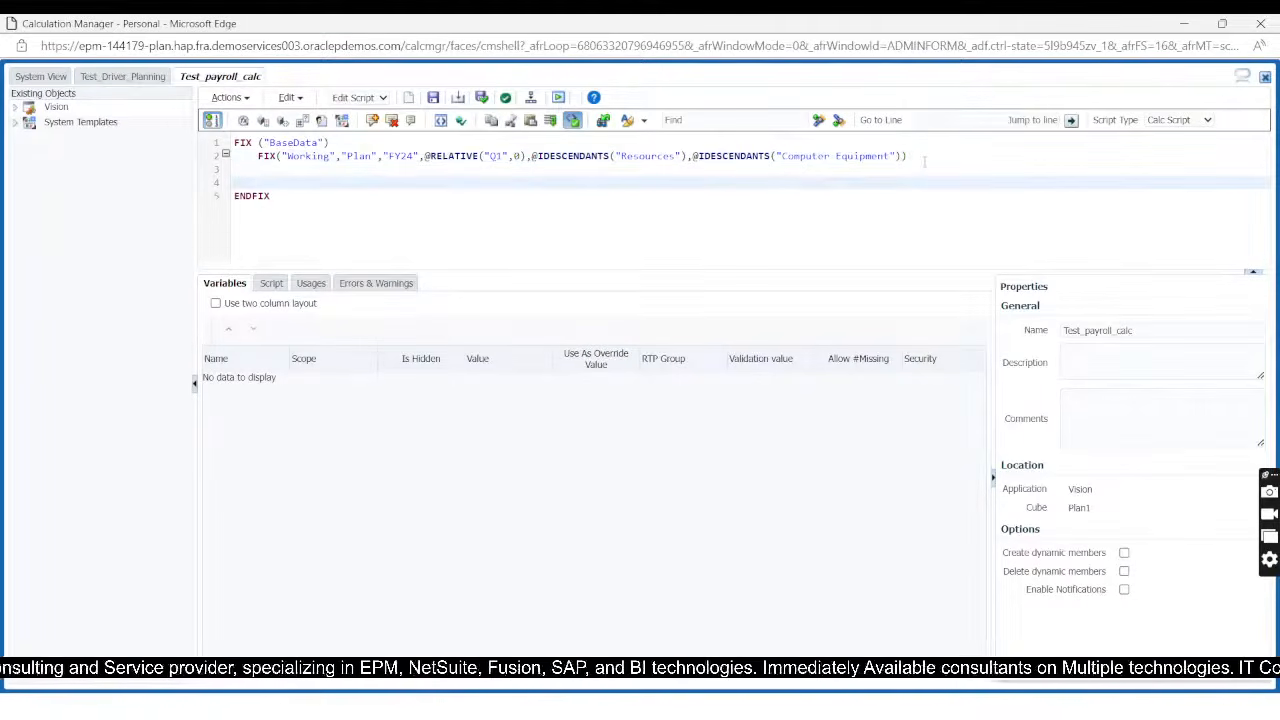
type("ENDFIX")
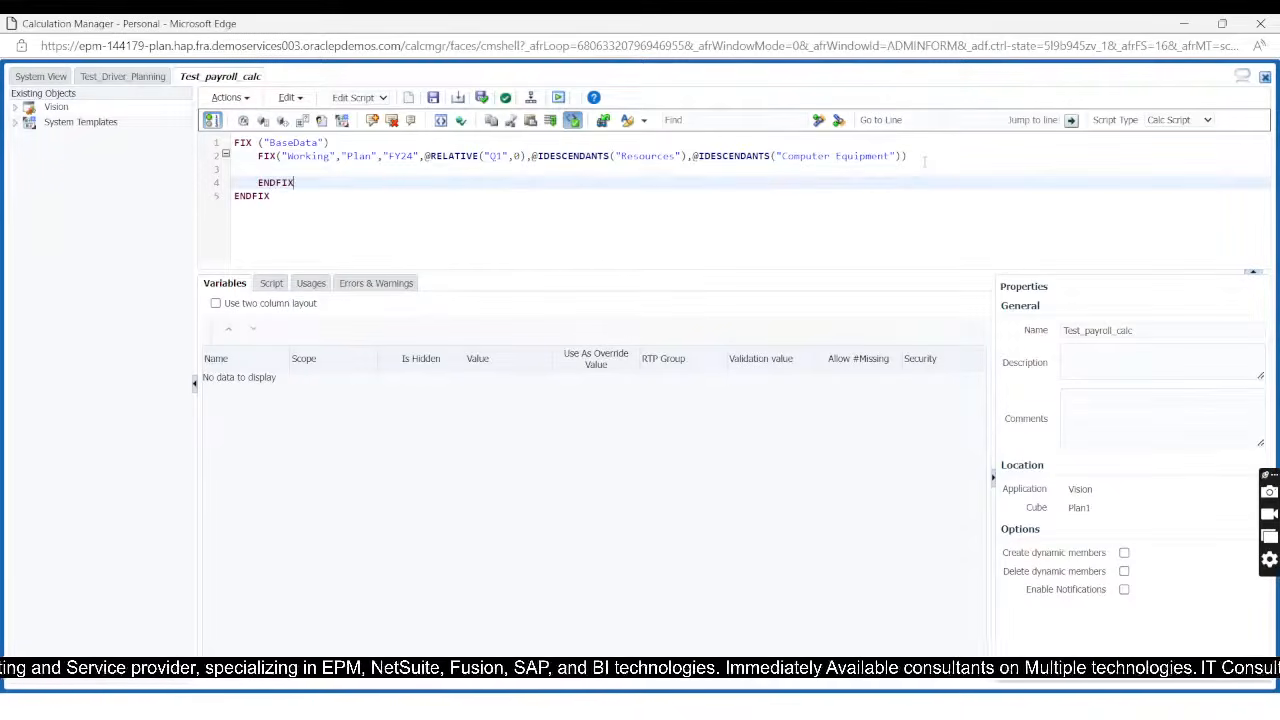
key("Up")
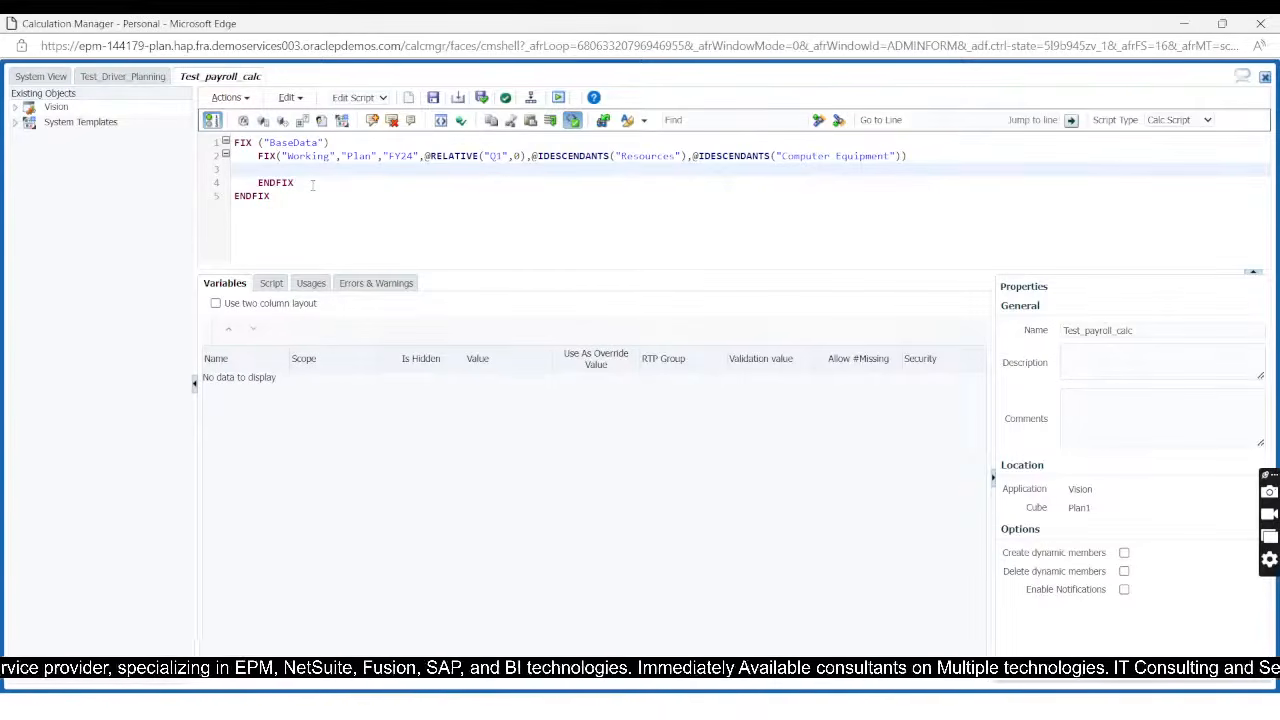
Step: Switch to EPM Cloud Planning, show the Account dimension and expand AllA, then members 7900 and 0001 under NI
key("alt+Tab")
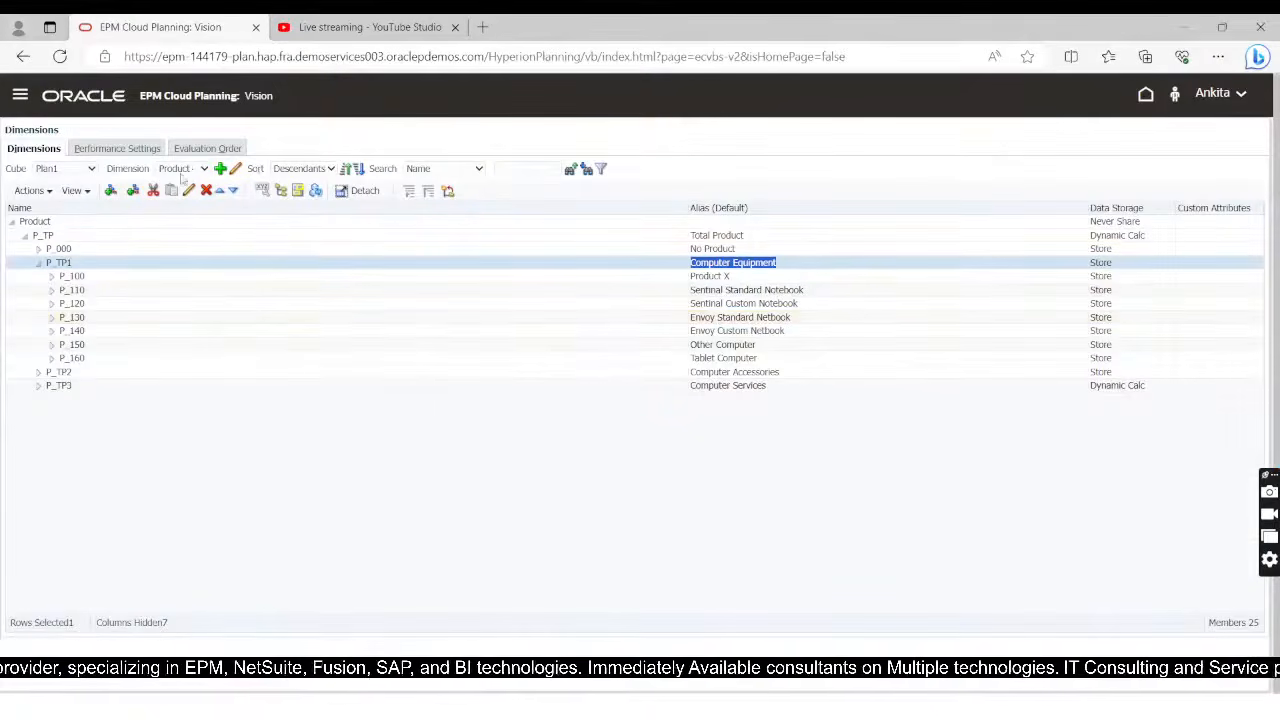
left_click(185, 169)
left_click(176, 184)
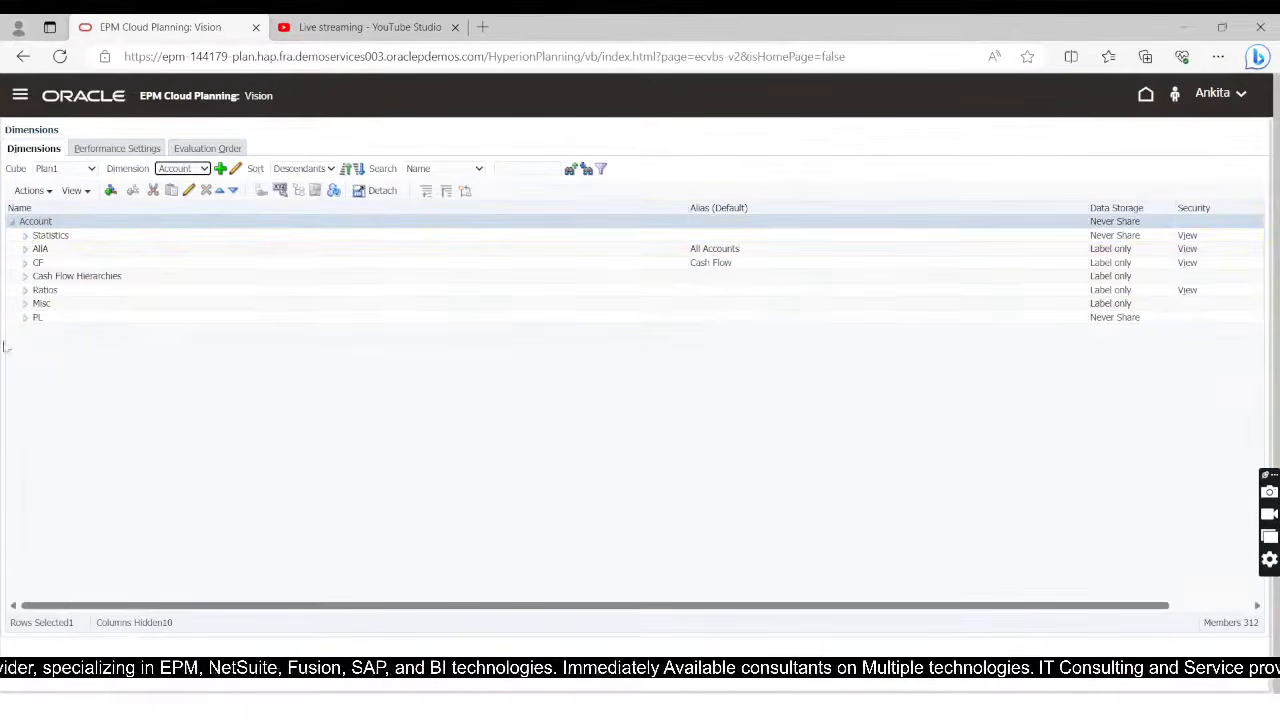
left_click(25, 249)
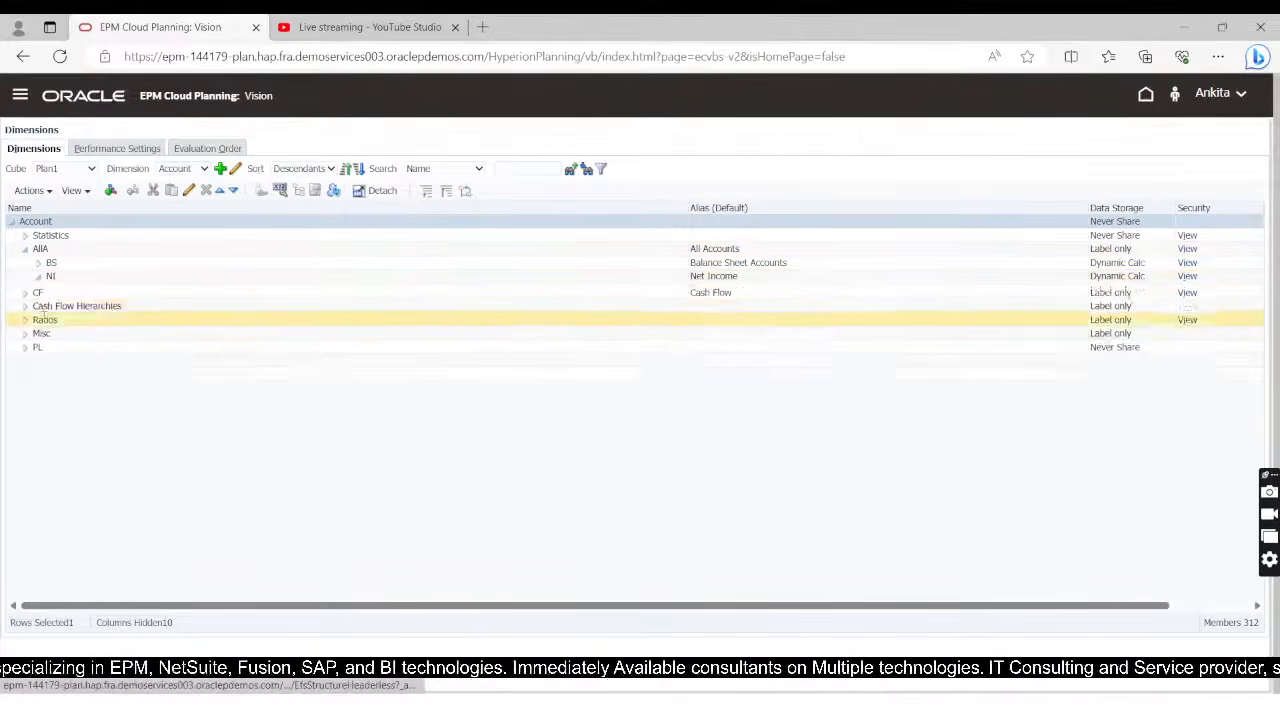
left_click(51, 304)
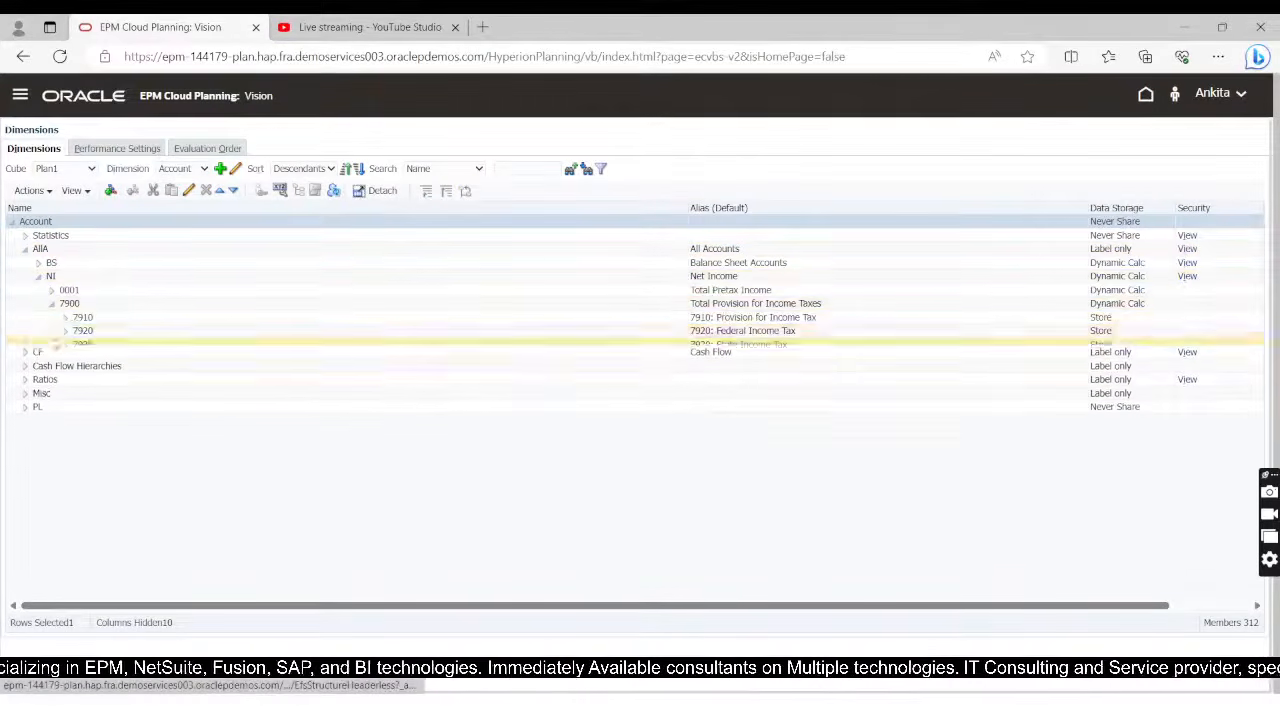
left_click(52, 292)
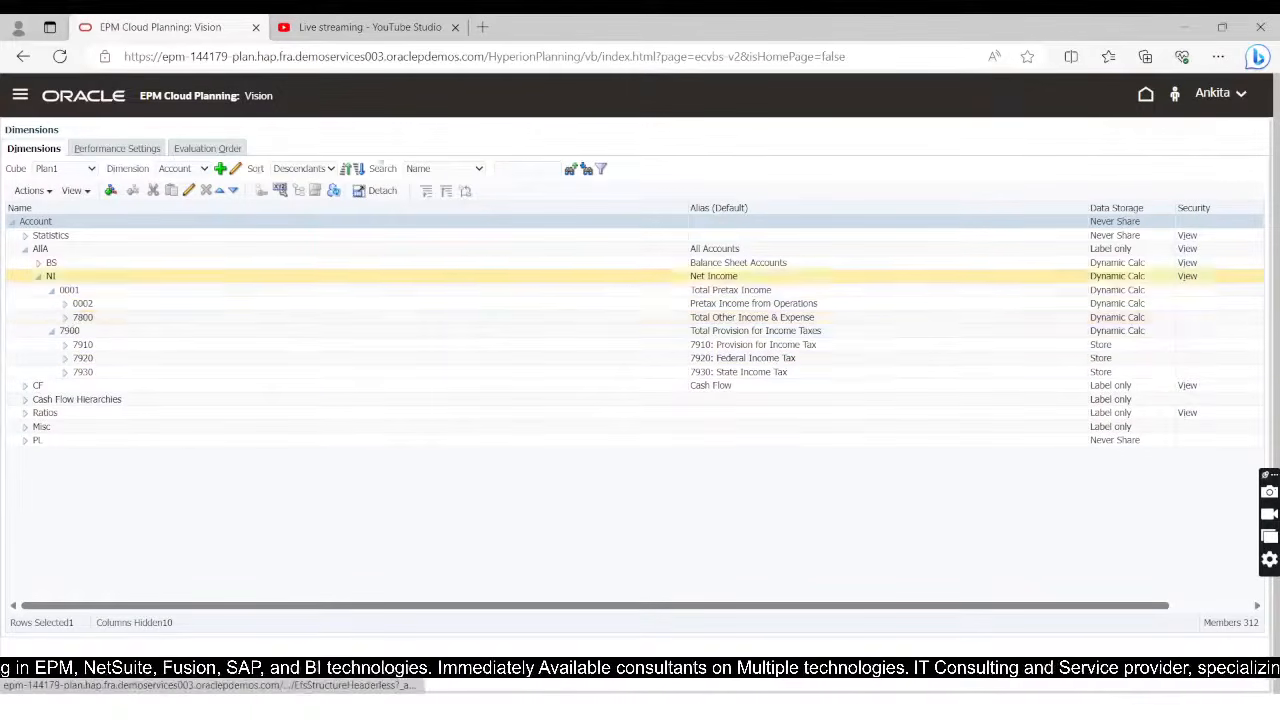
Step: Search the Account members by name for Car and copy the Car_Allowance member's alias, Car Allowance
left_click(522, 168)
type("Cal")
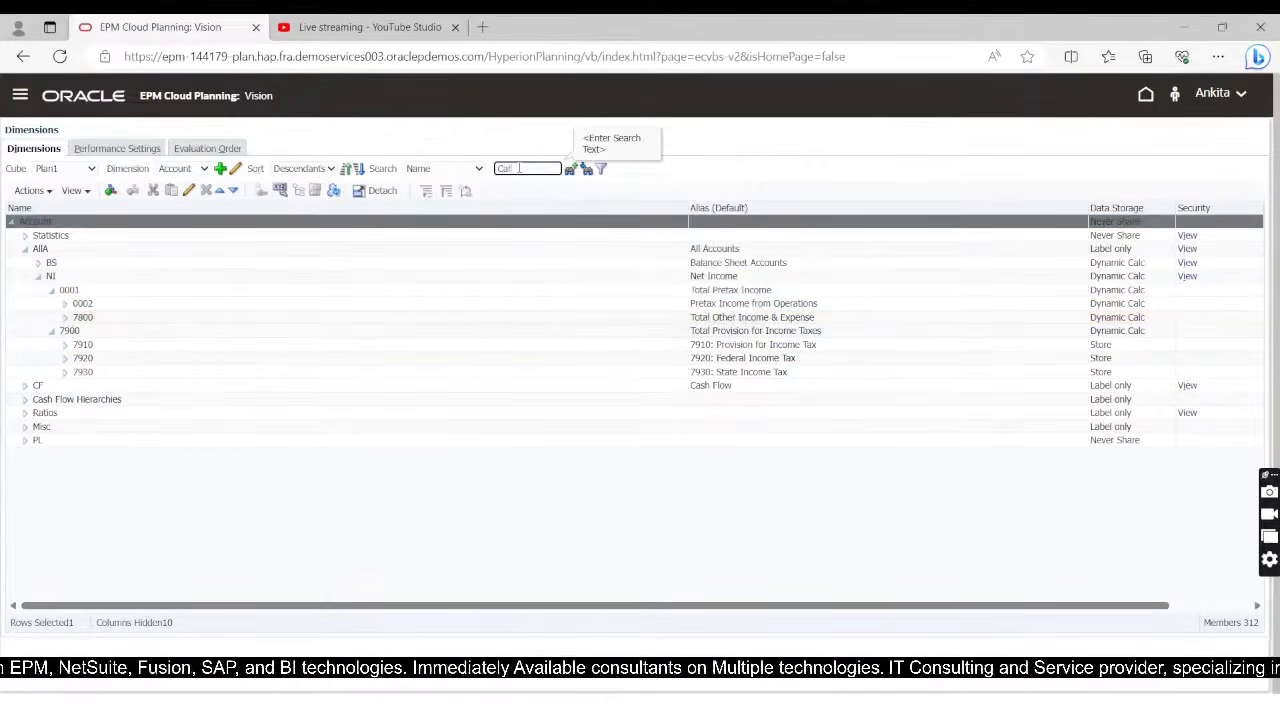
left_click(584, 170)
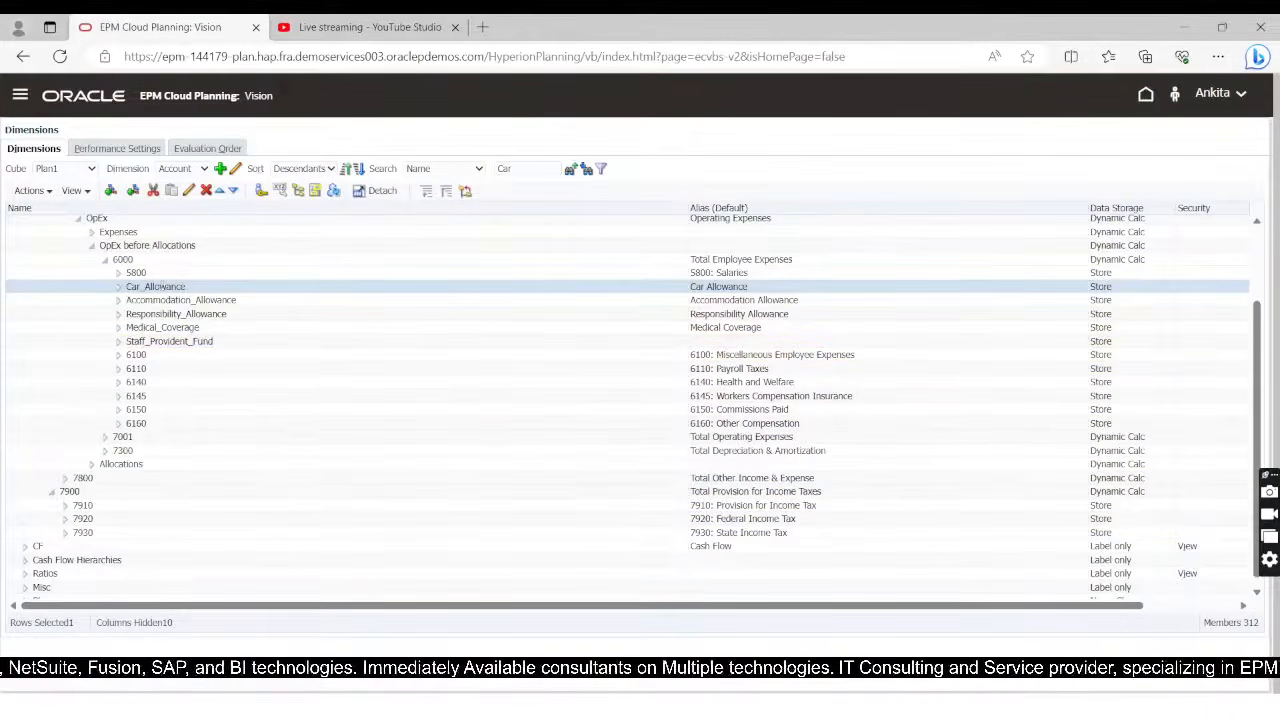
double_click(727, 288)
key("ctrl+c")
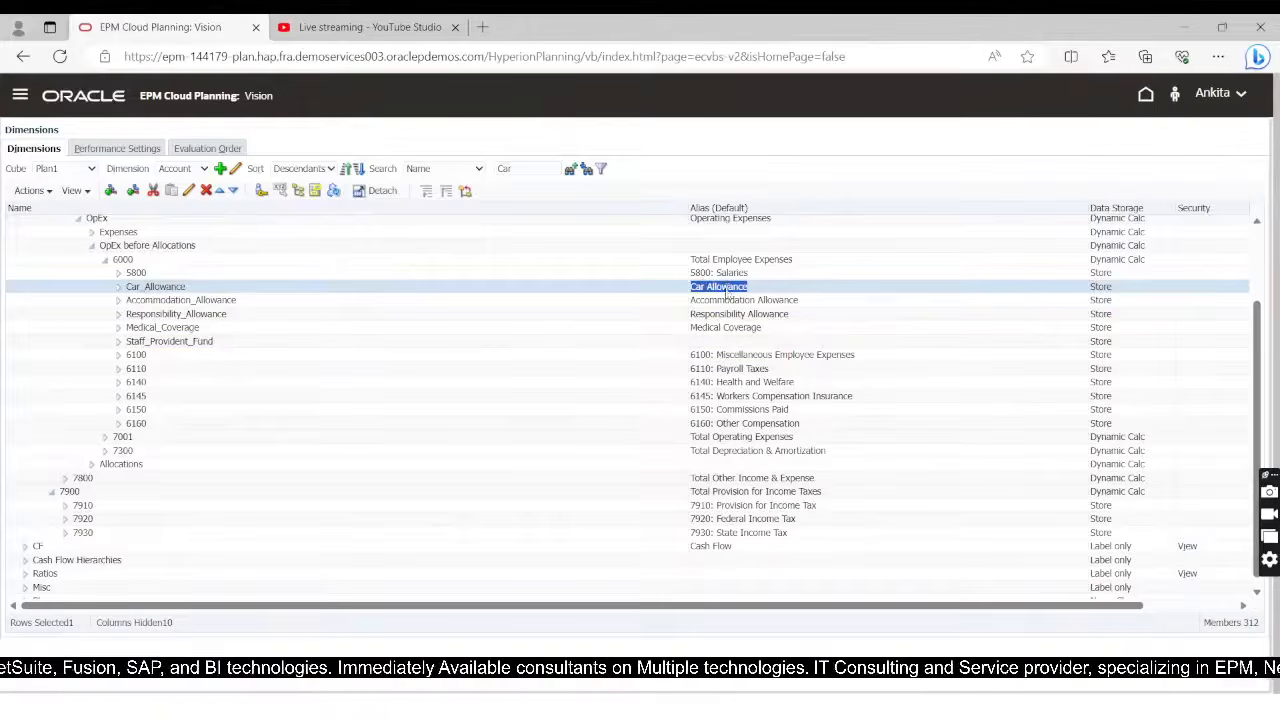
Step: Return to Calculation Manager and enter "Car Allowance"= on line 3 from the copied alias, followed by an empty pair of quotes
key("alt+Tab")
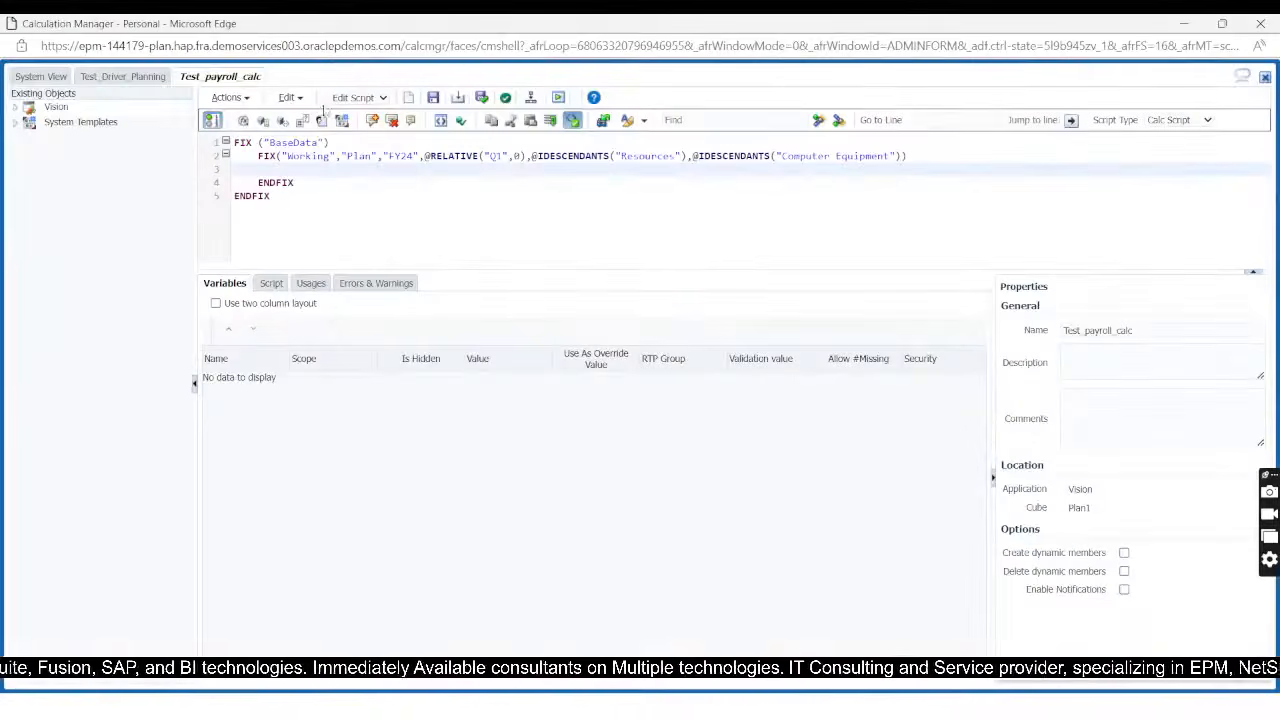
type("\"")
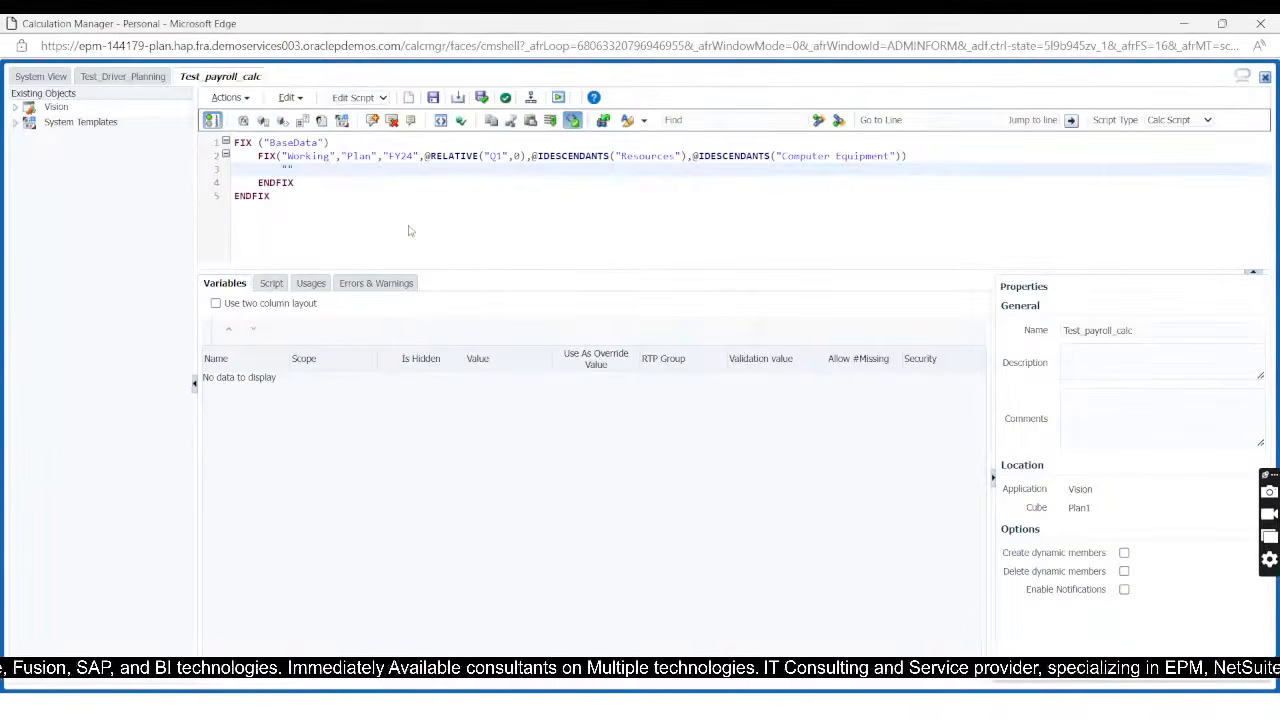
key("ctrl+v")
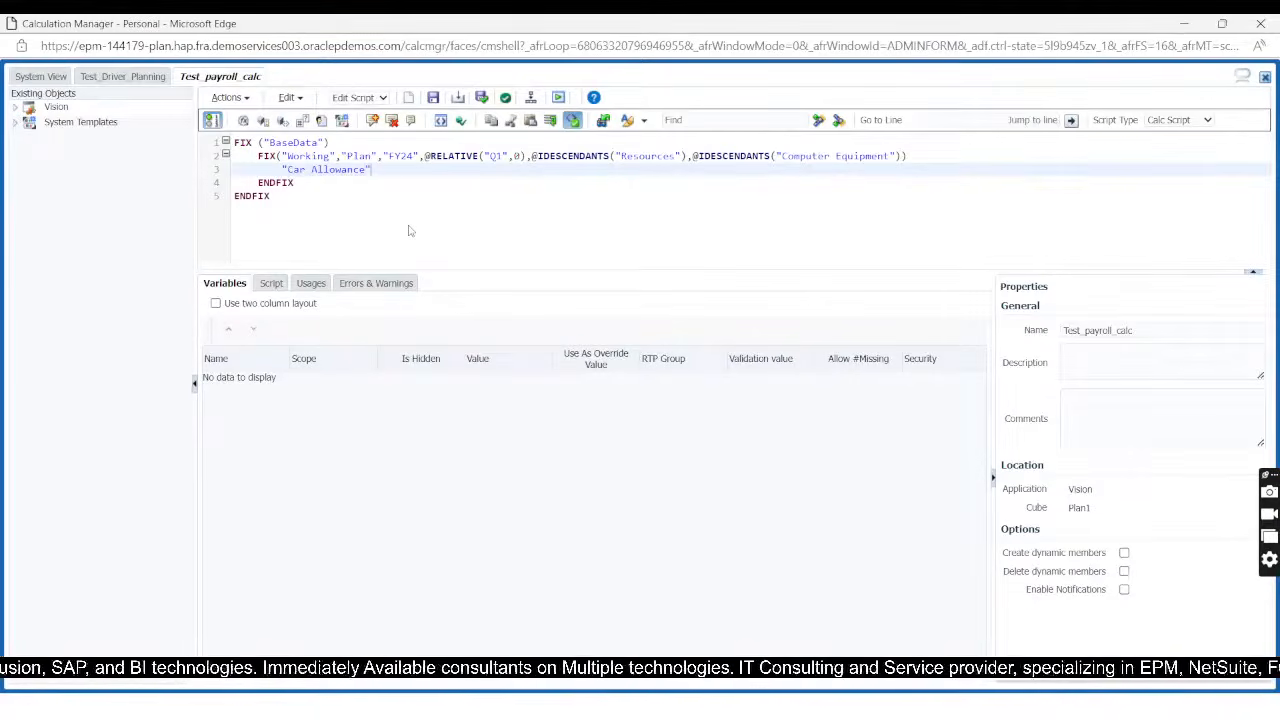
type("=")
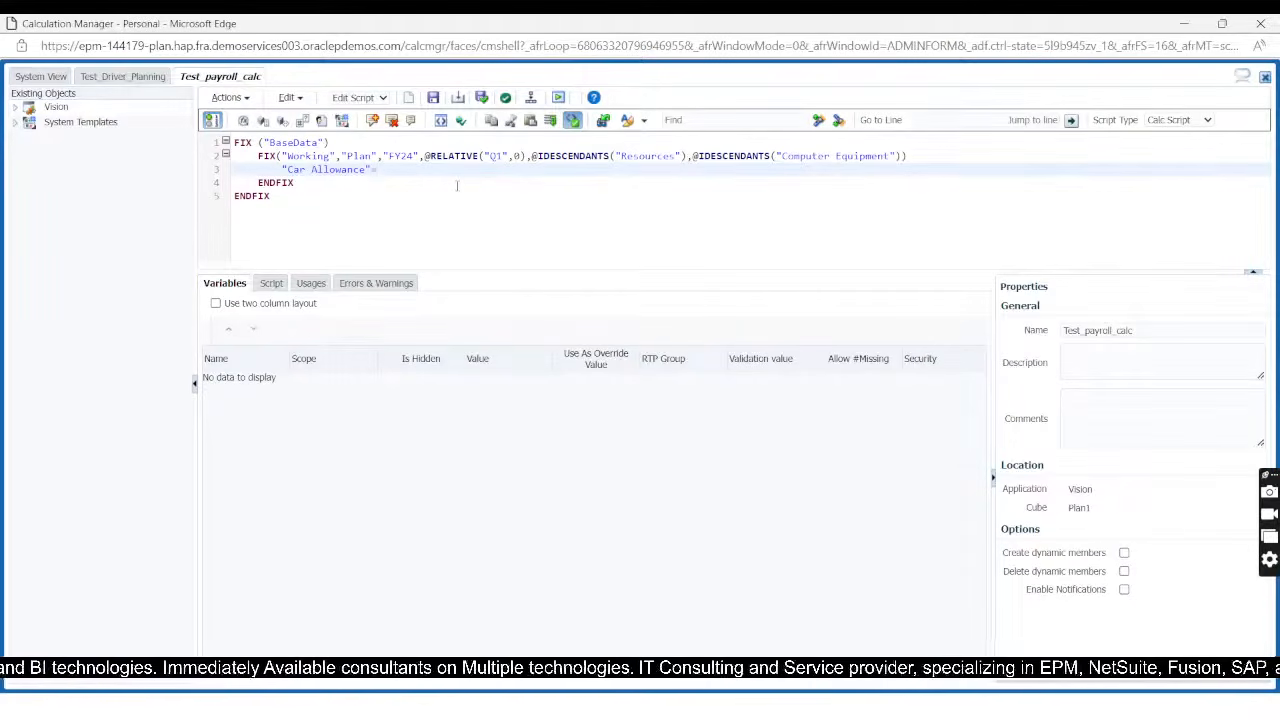
type("\"\"")
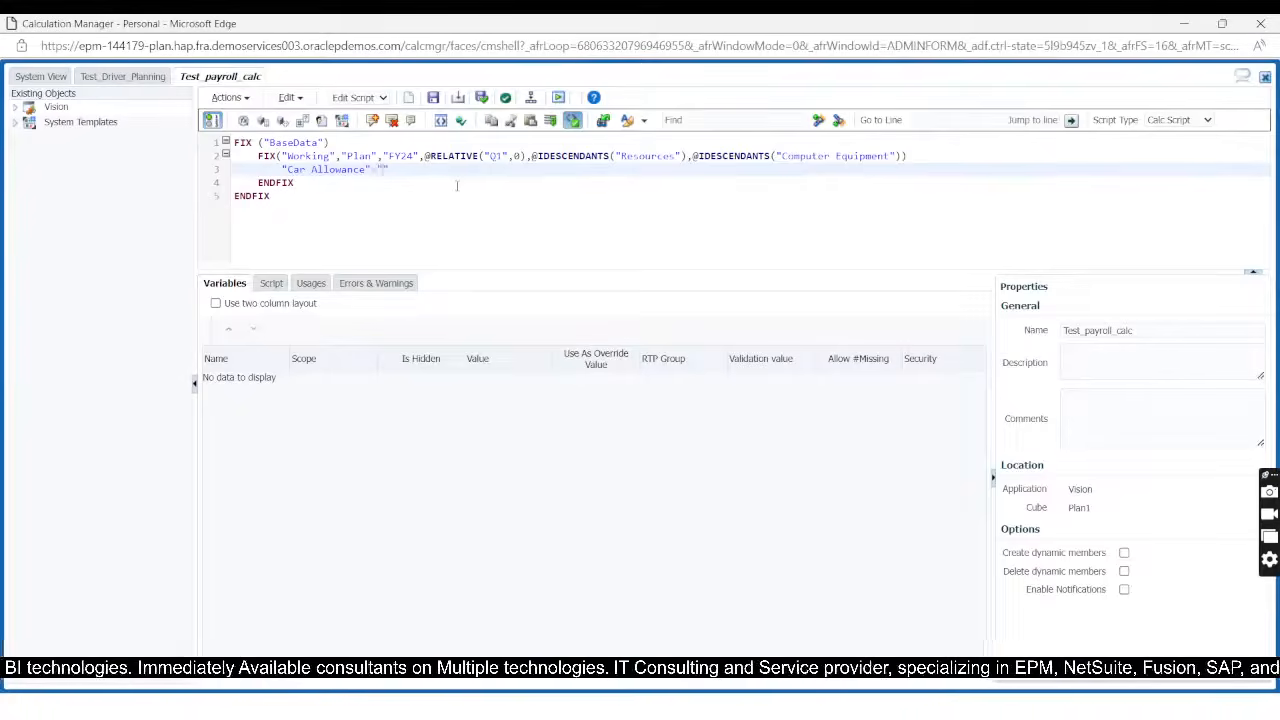
Step: Copy the alias 5800: Salaries from EPM Cloud Planning into the empty quotes on line 3 in Calculation Manager, adding * after it
key("alt+Tab")
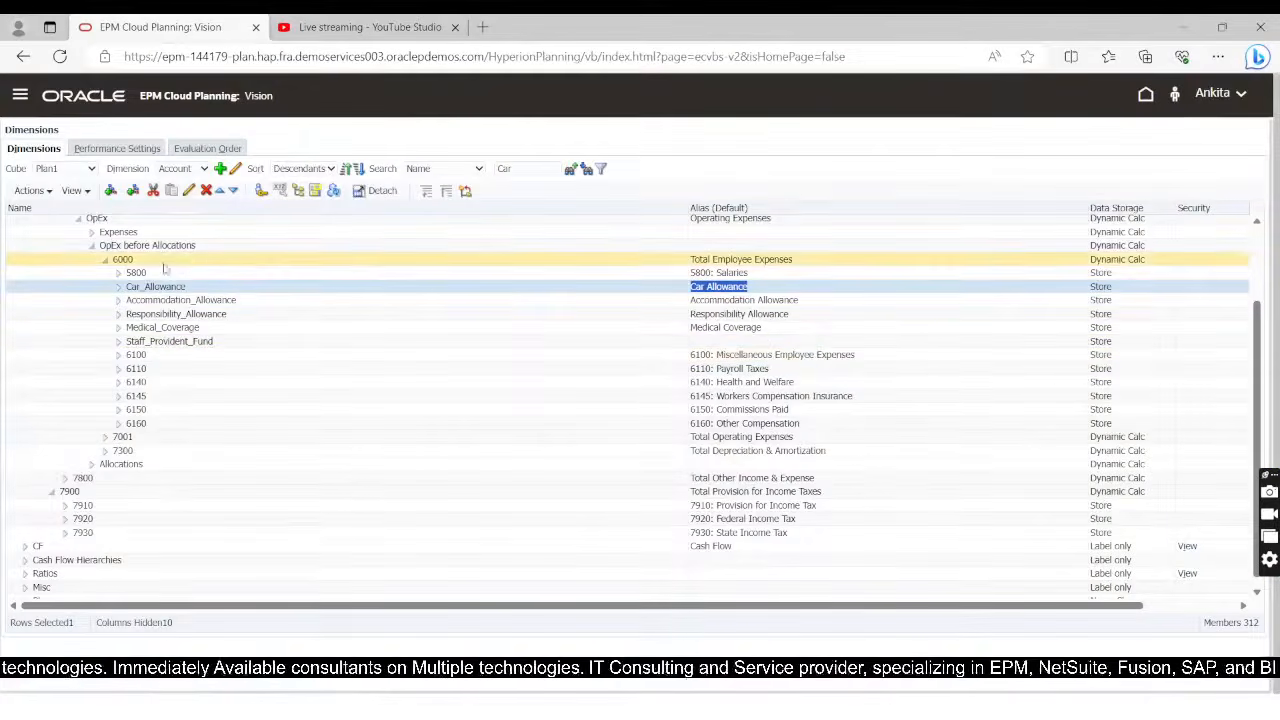
left_click(720, 273)
key("ctrl+c")
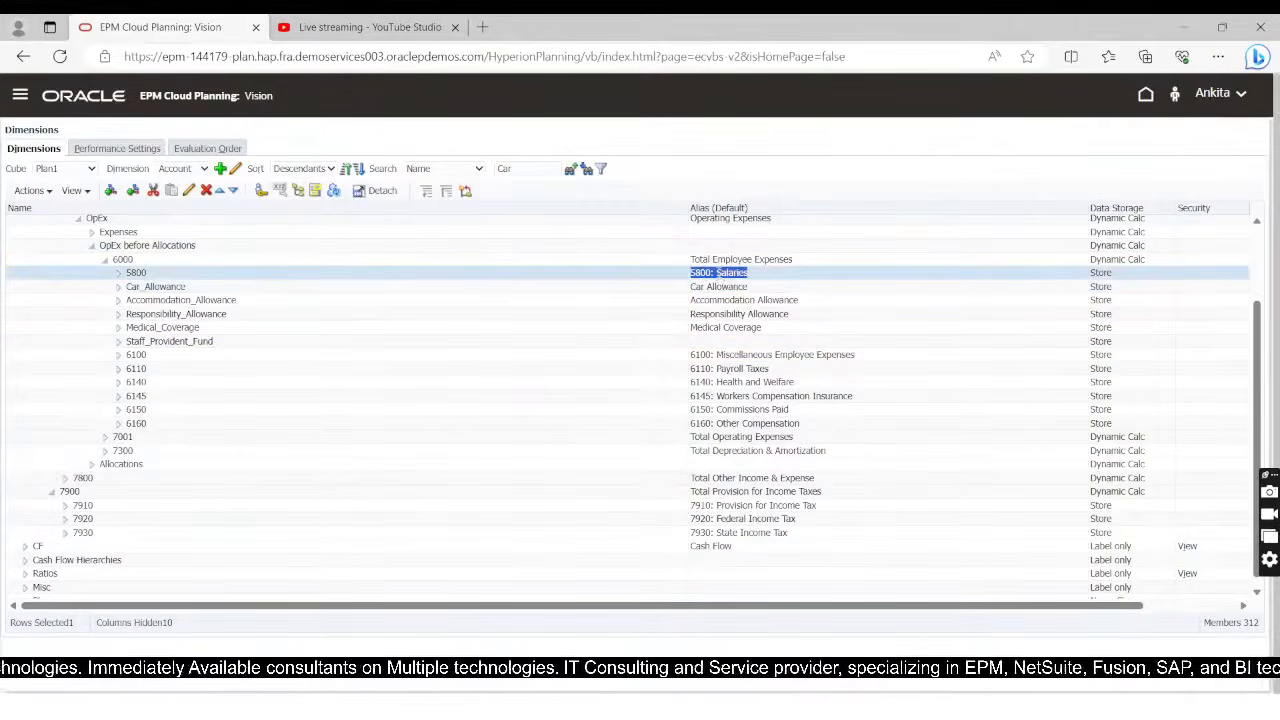
key("alt+Tab")
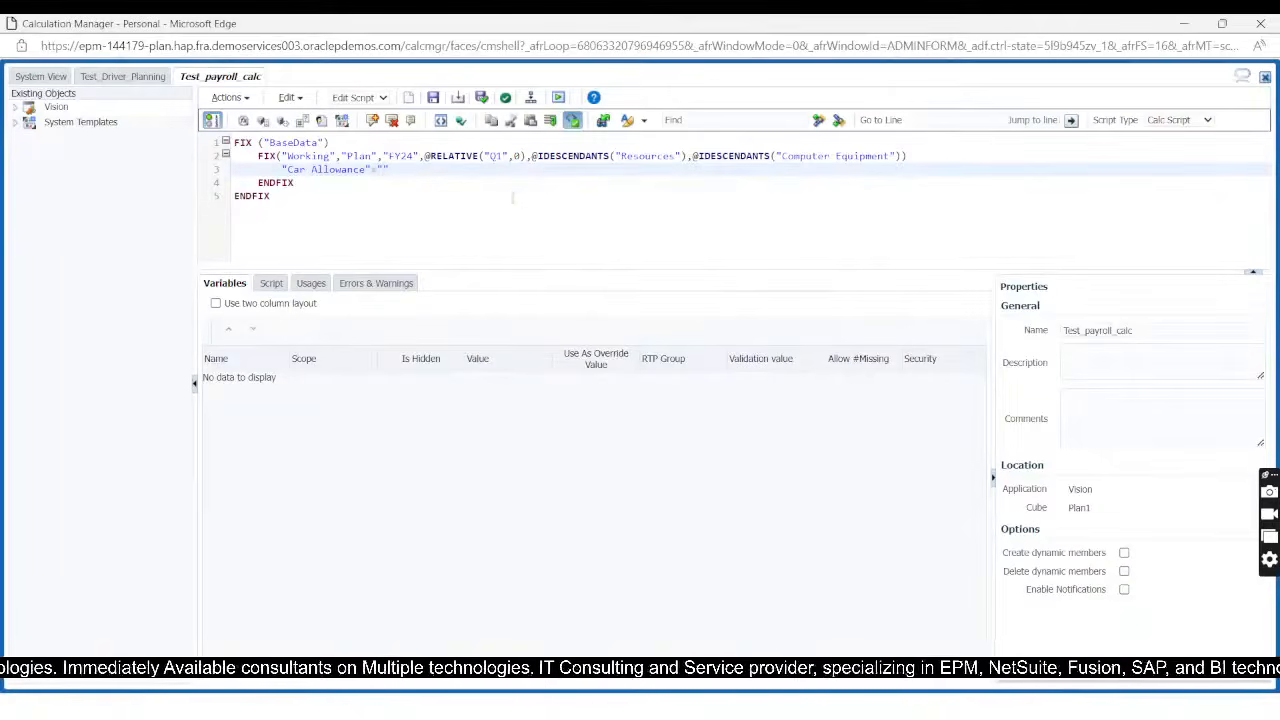
key("ctrl+v")
key("BackSpace")
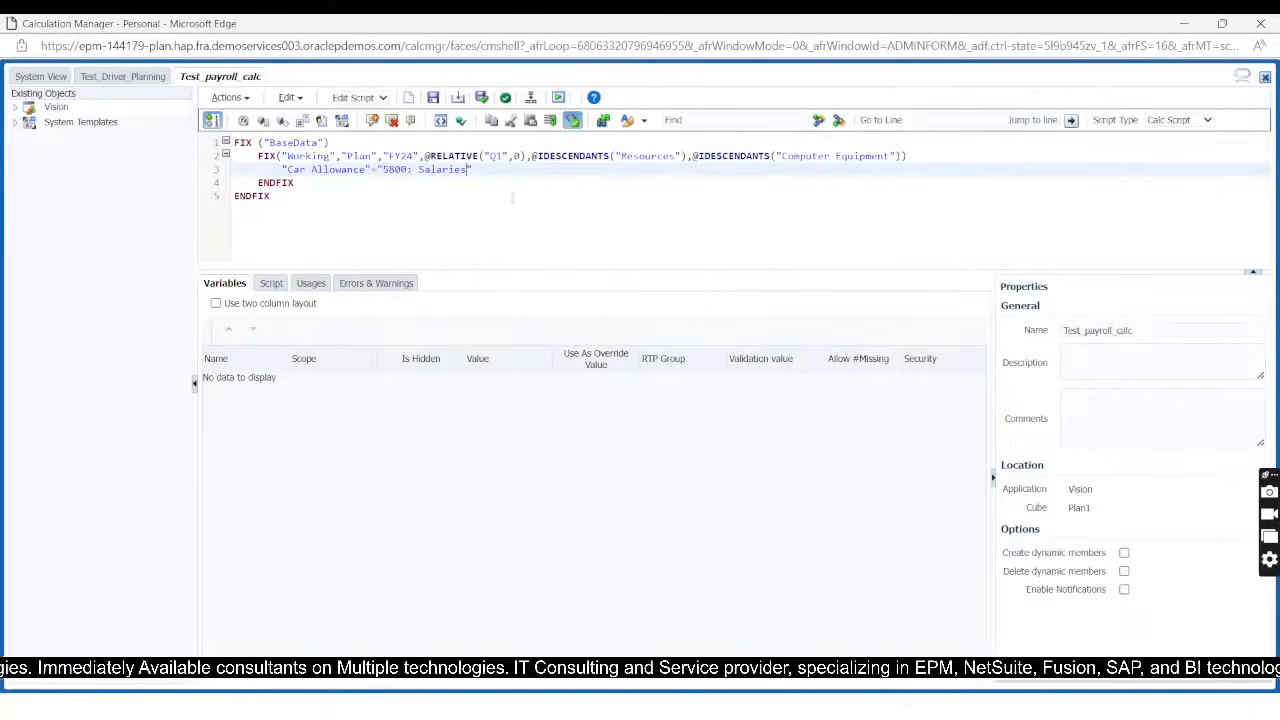
type(";")
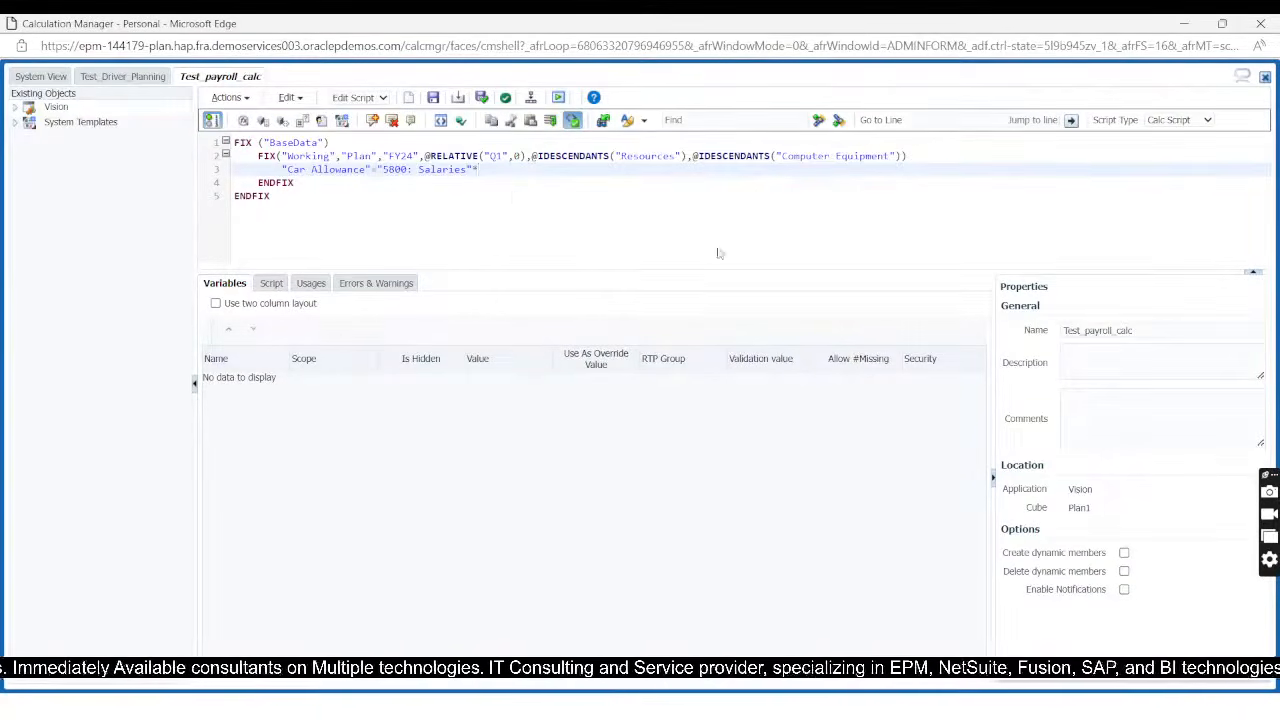
Step: Insert the cube replacement variable V_CarAllowance_Percent as the multiplier, end the statement with a semicolon and start line 4
left_click(302, 120)
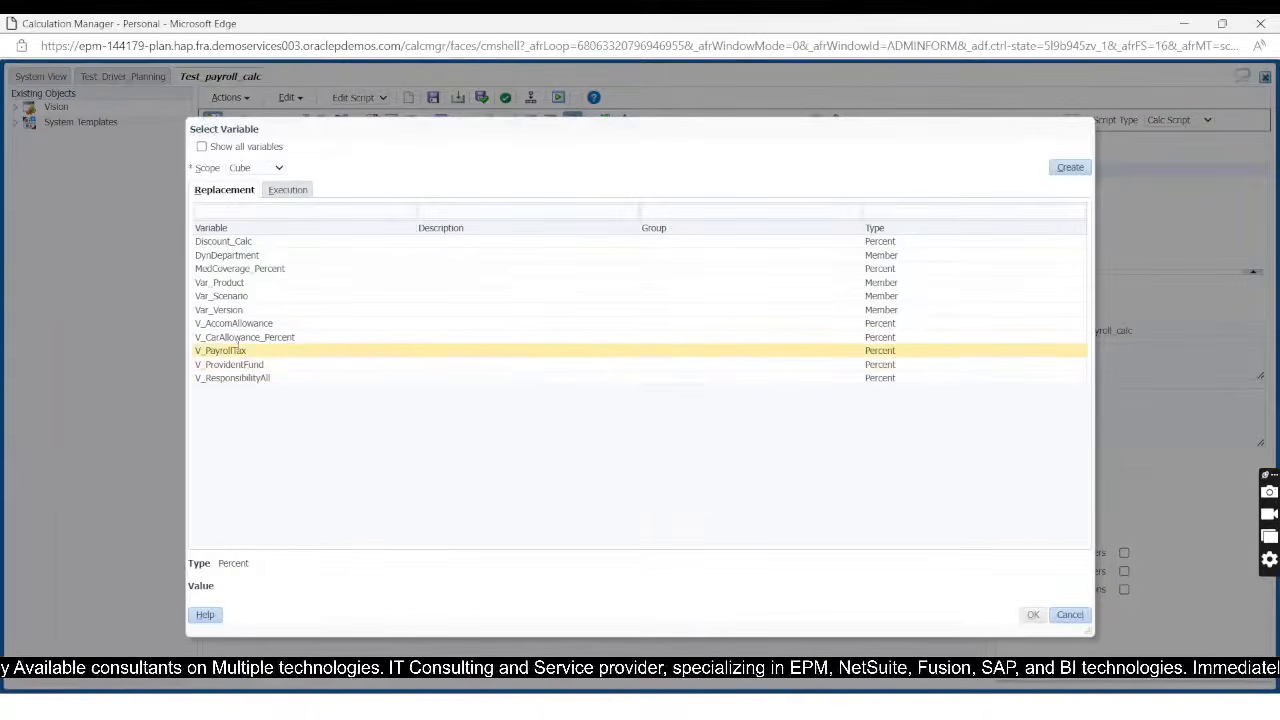
left_click(237, 339)
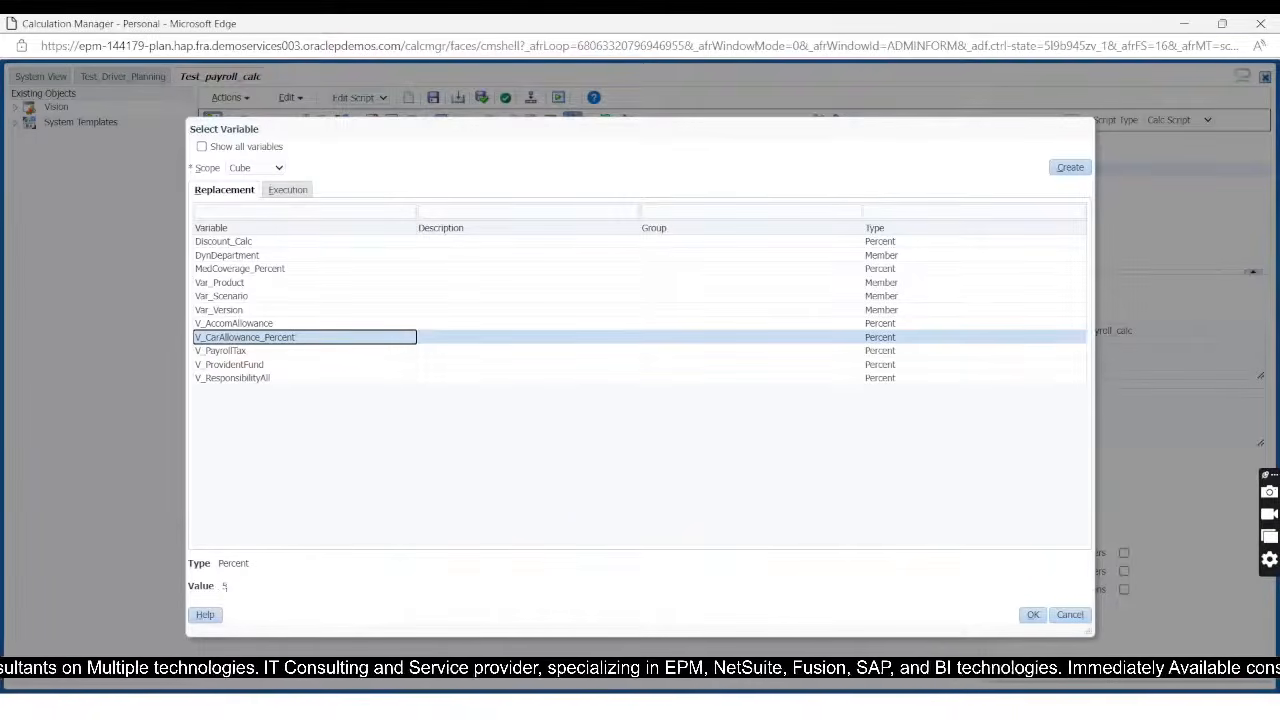
left_click(1033, 614)
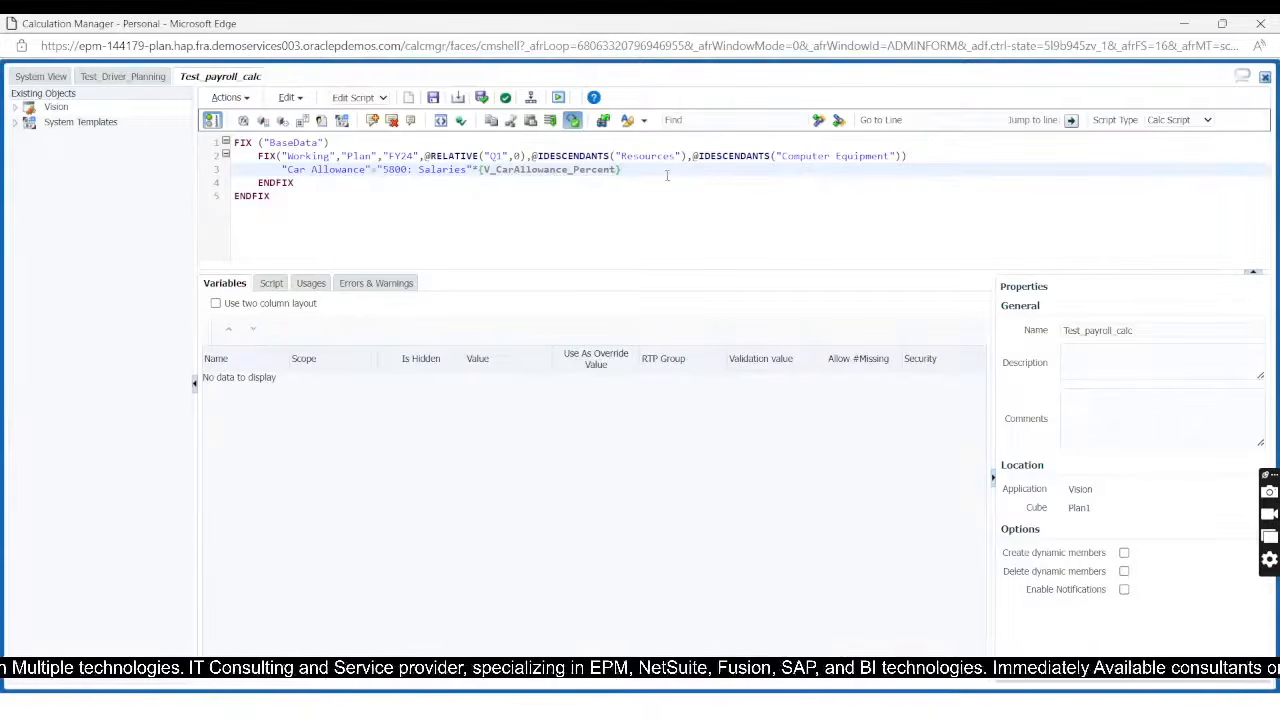
type(";")
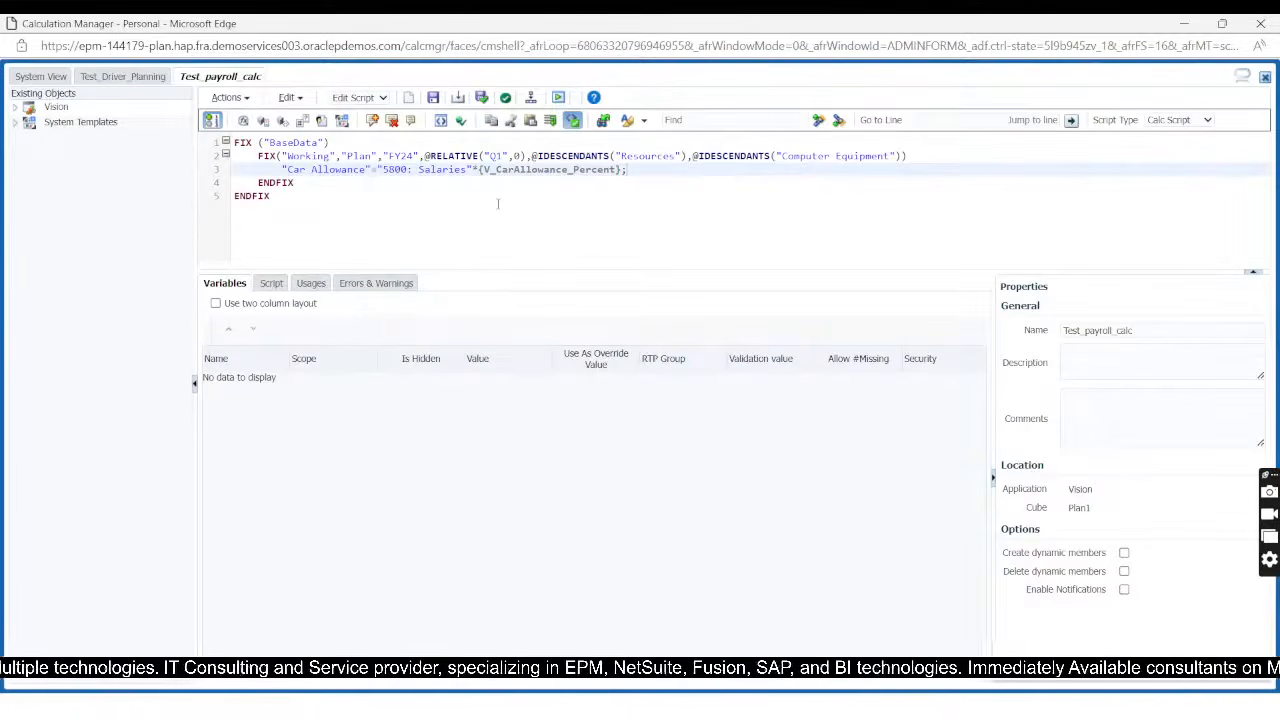
key("Return")
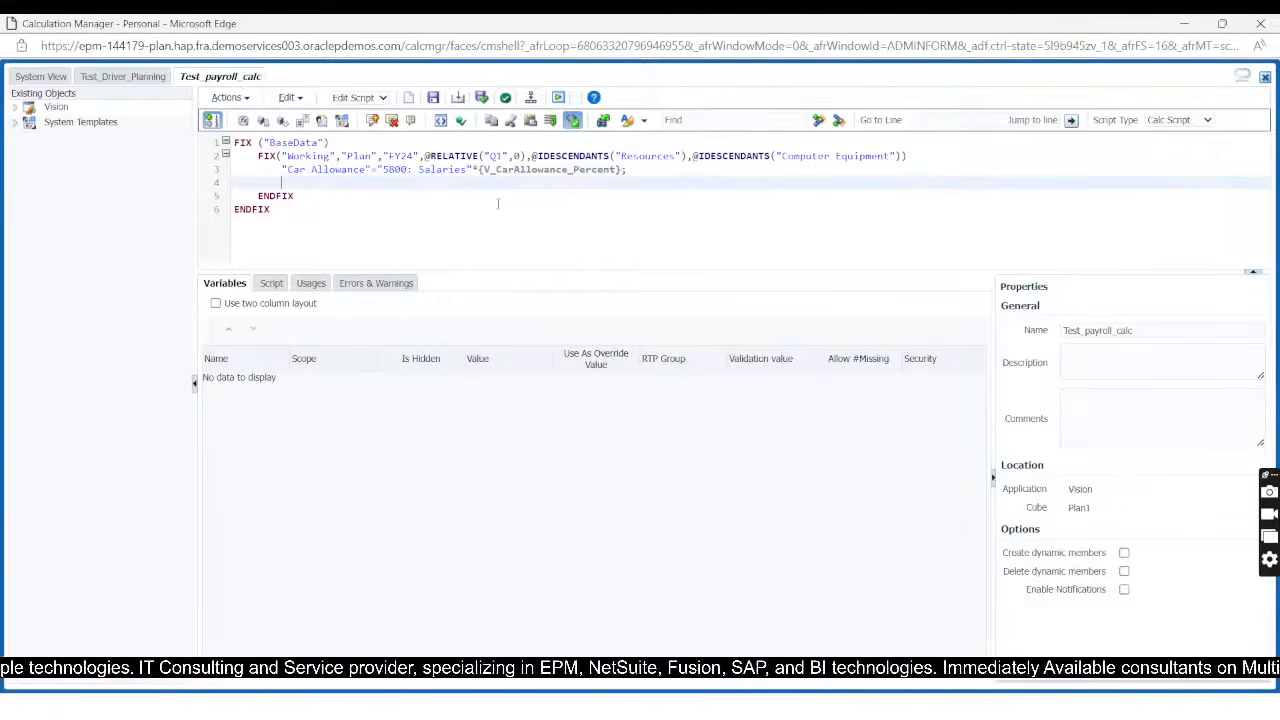
Step: Copy the alias 6110: Payroll Taxes from EPM Cloud Planning and begin line 4 in Calculation Manager as "6110: Payroll Taxes"=()
key("alt+Tab")
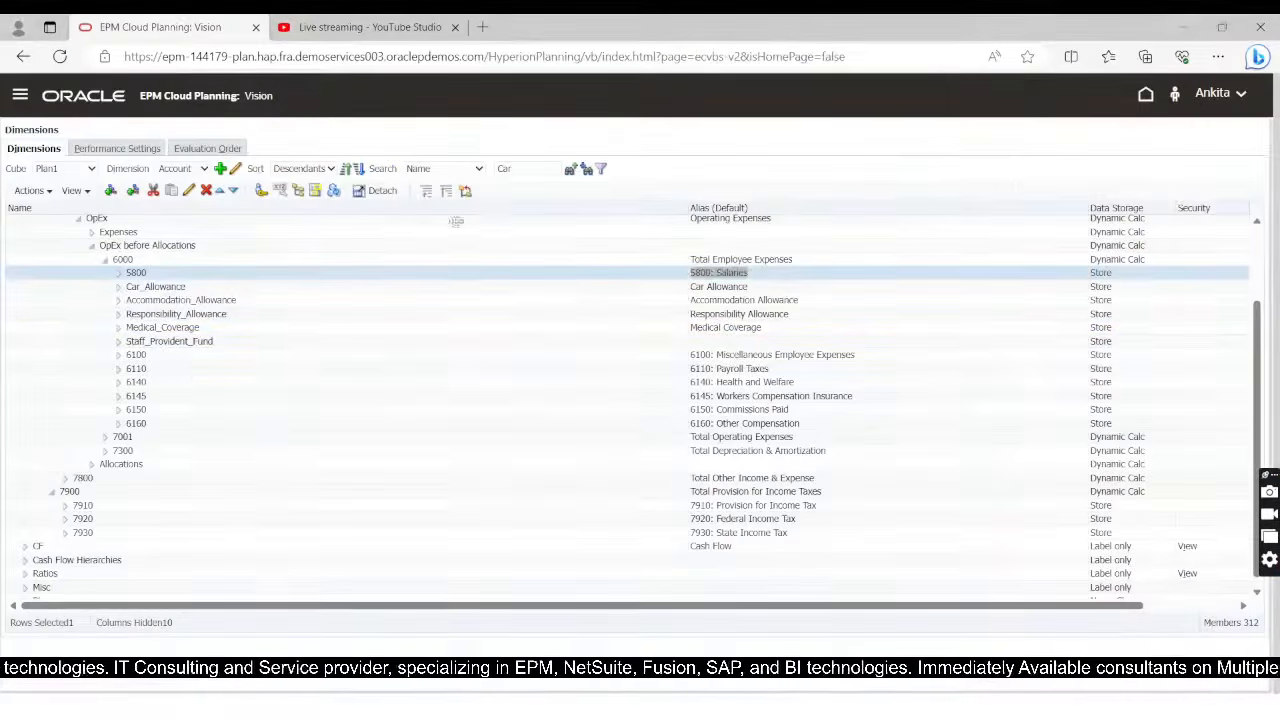
left_click(733, 368)
key("ctrl+c")
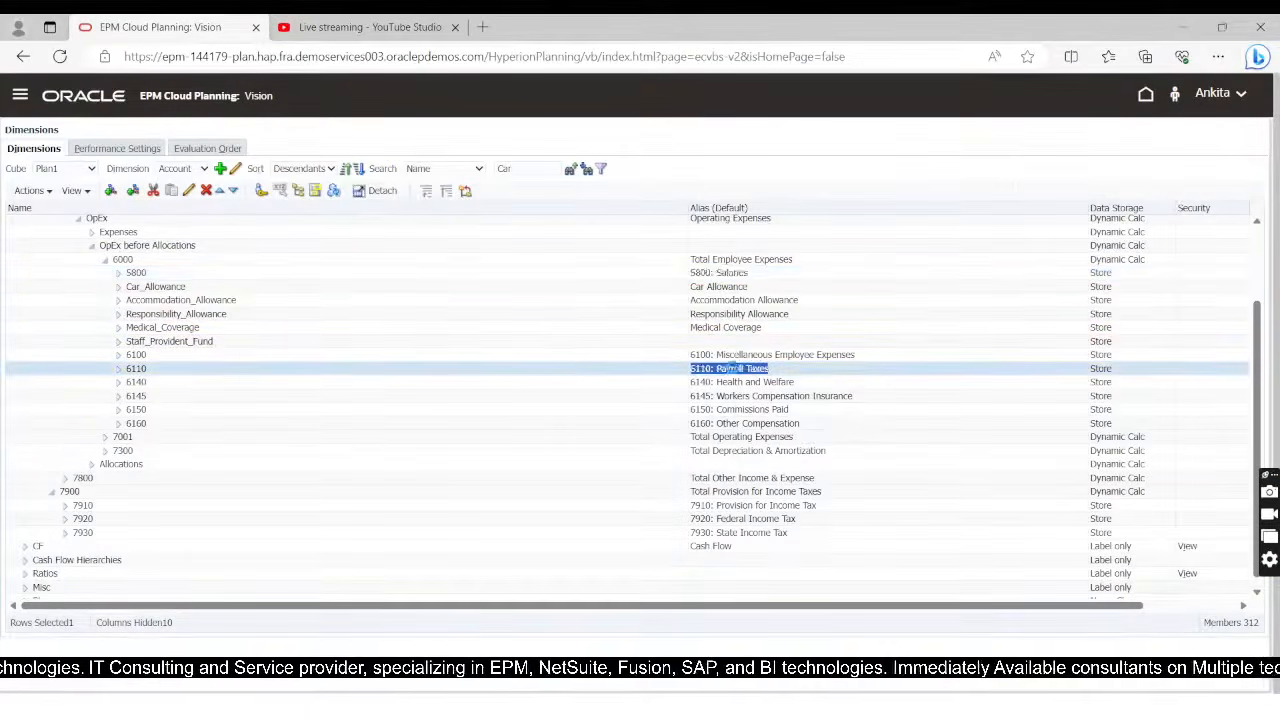
key("alt+Tab")
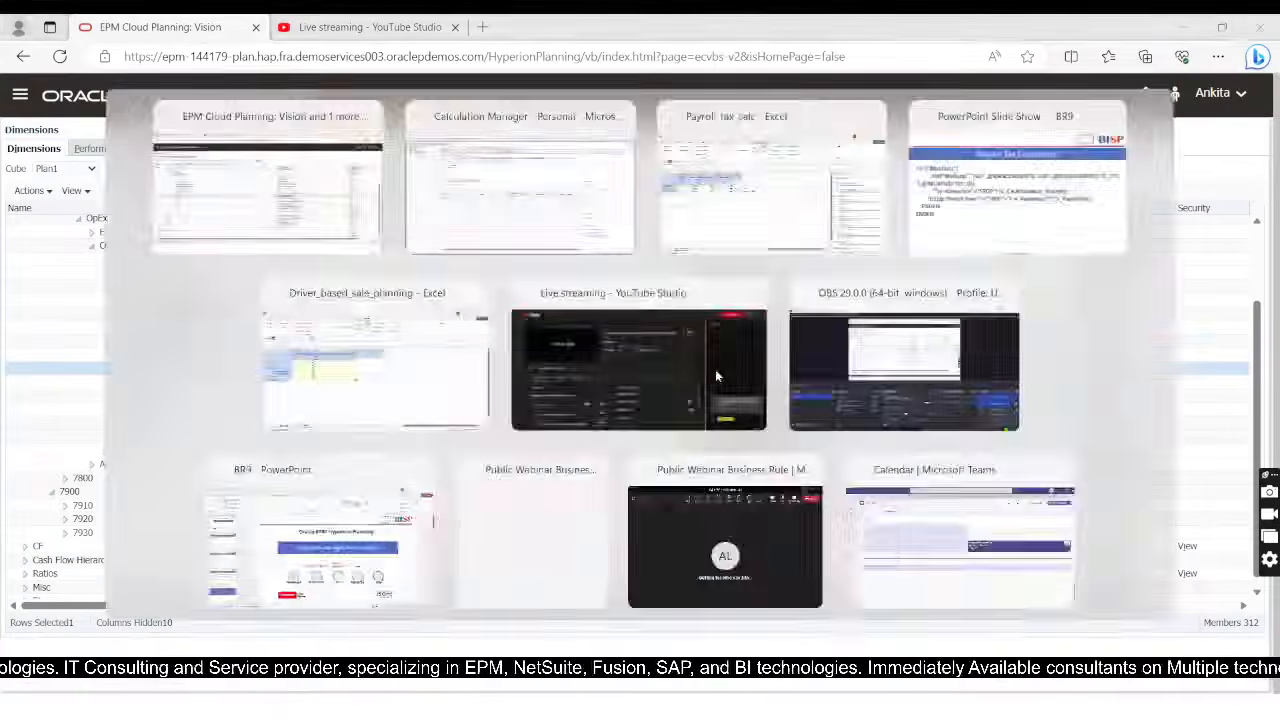
key("ctrl+v")
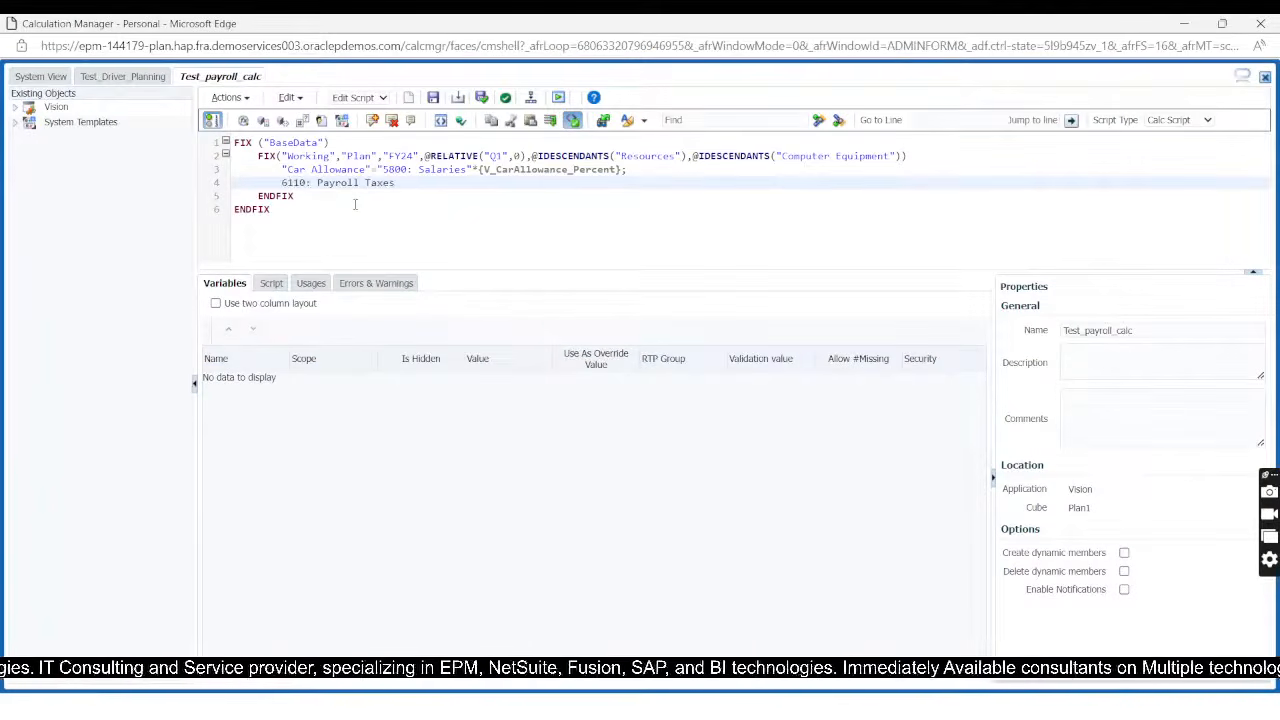
type("\"")
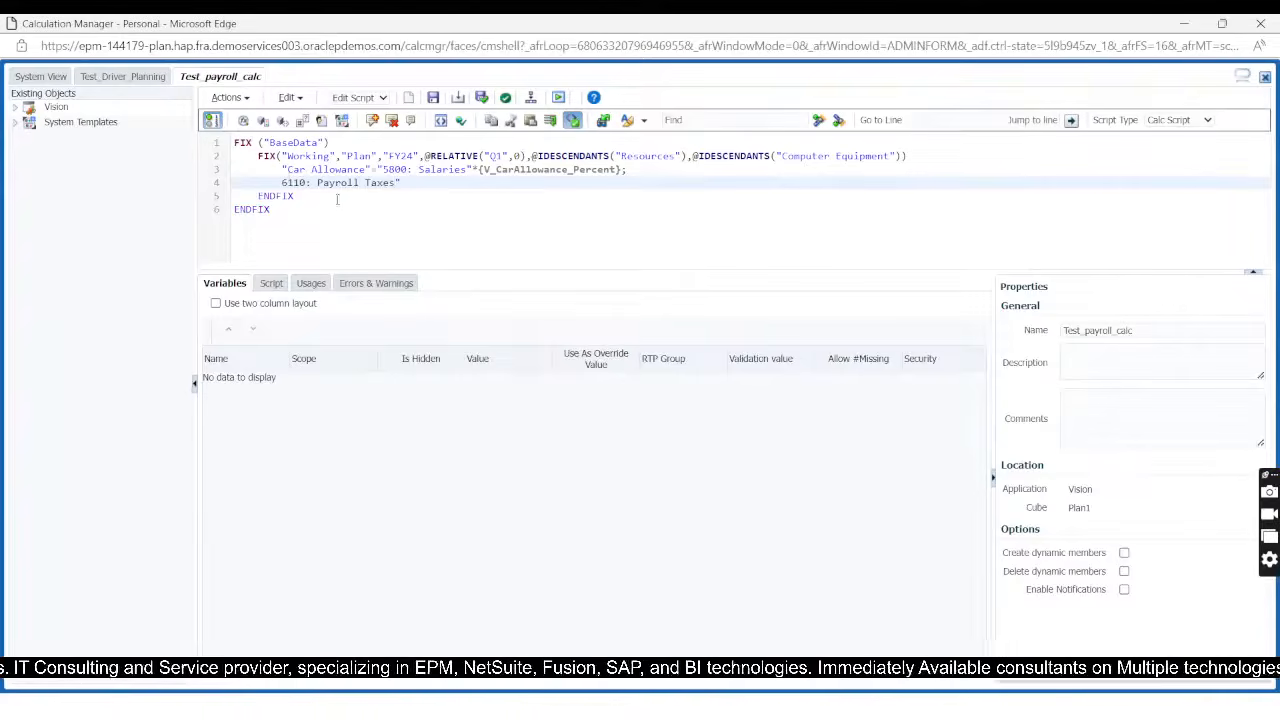
left_click(282, 183)
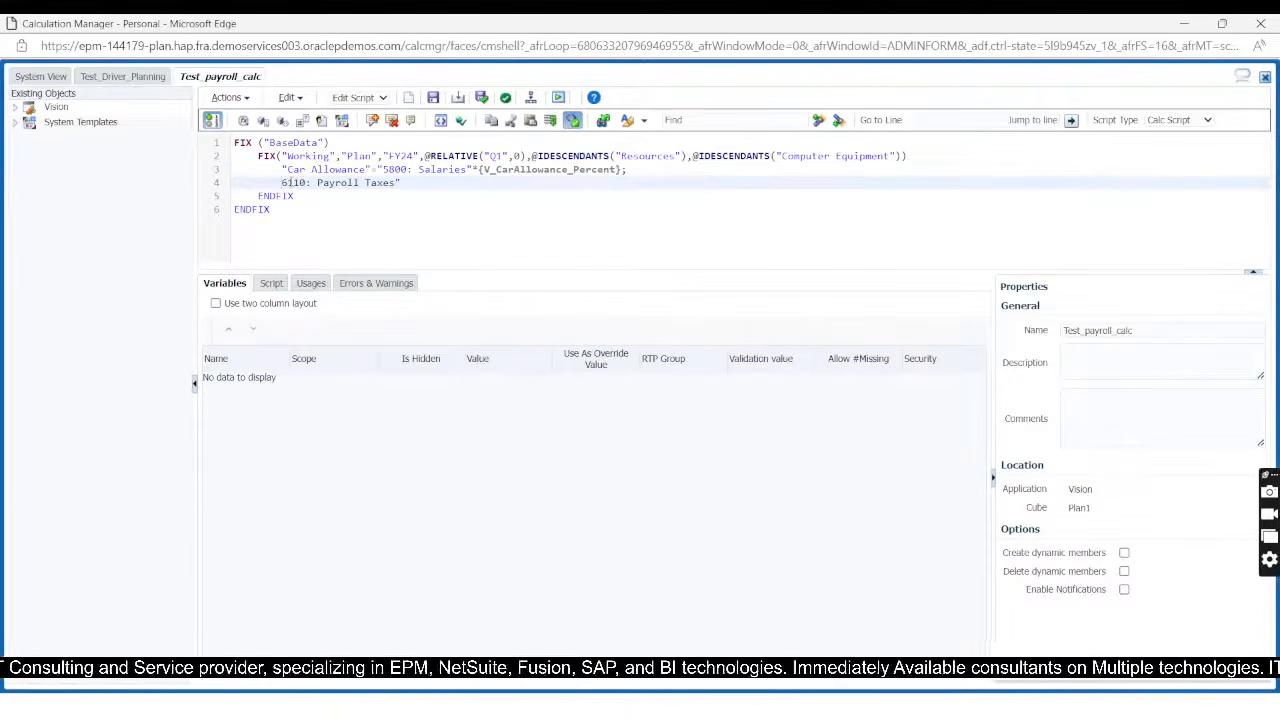
type("\"")
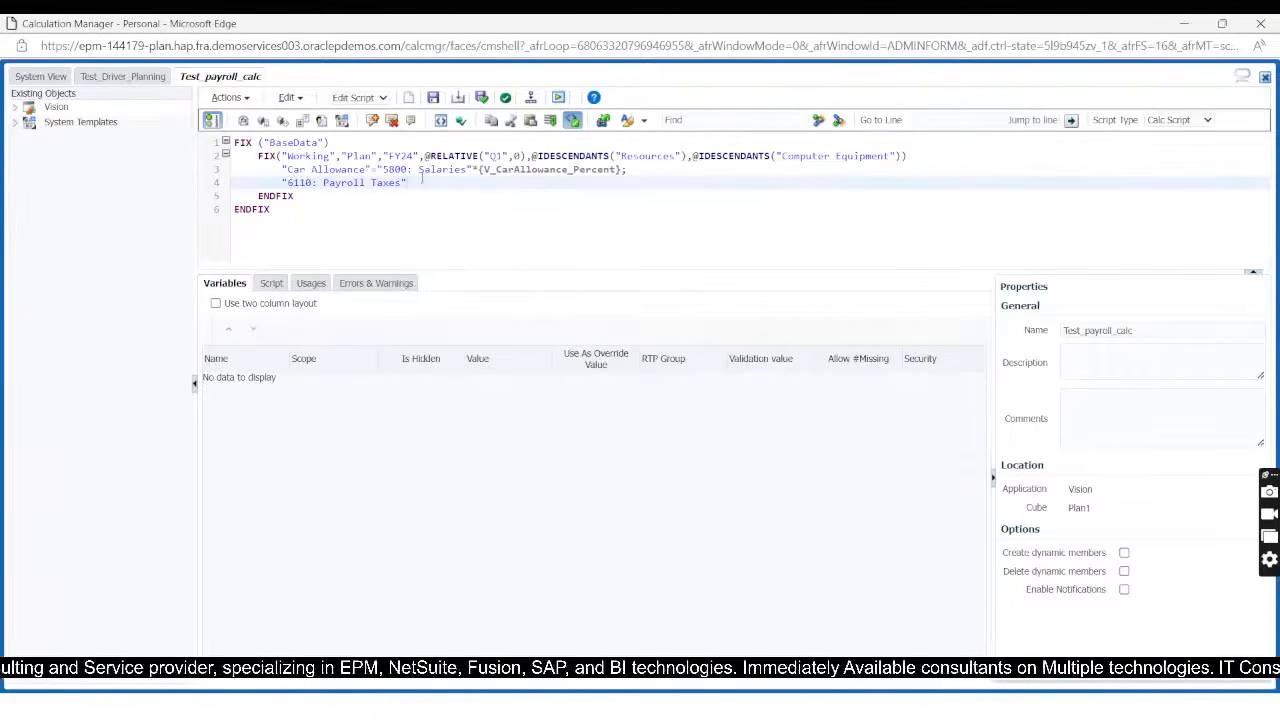
type("=")
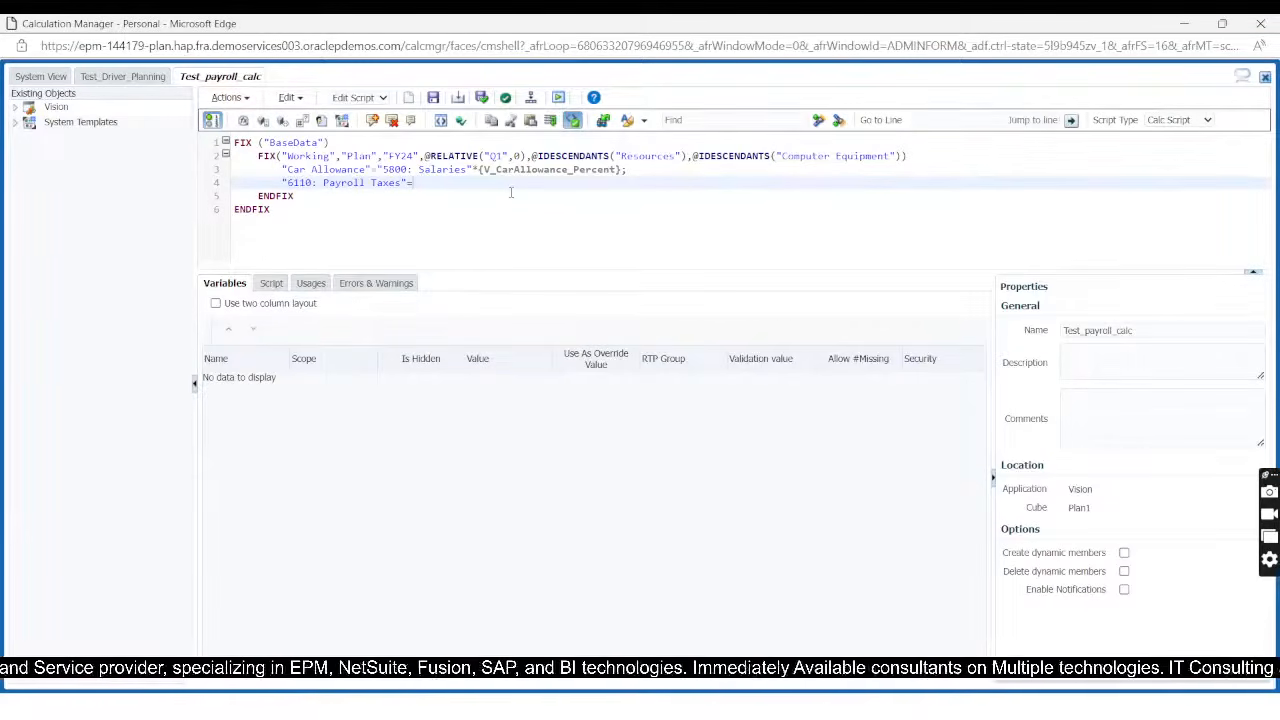
type("(")
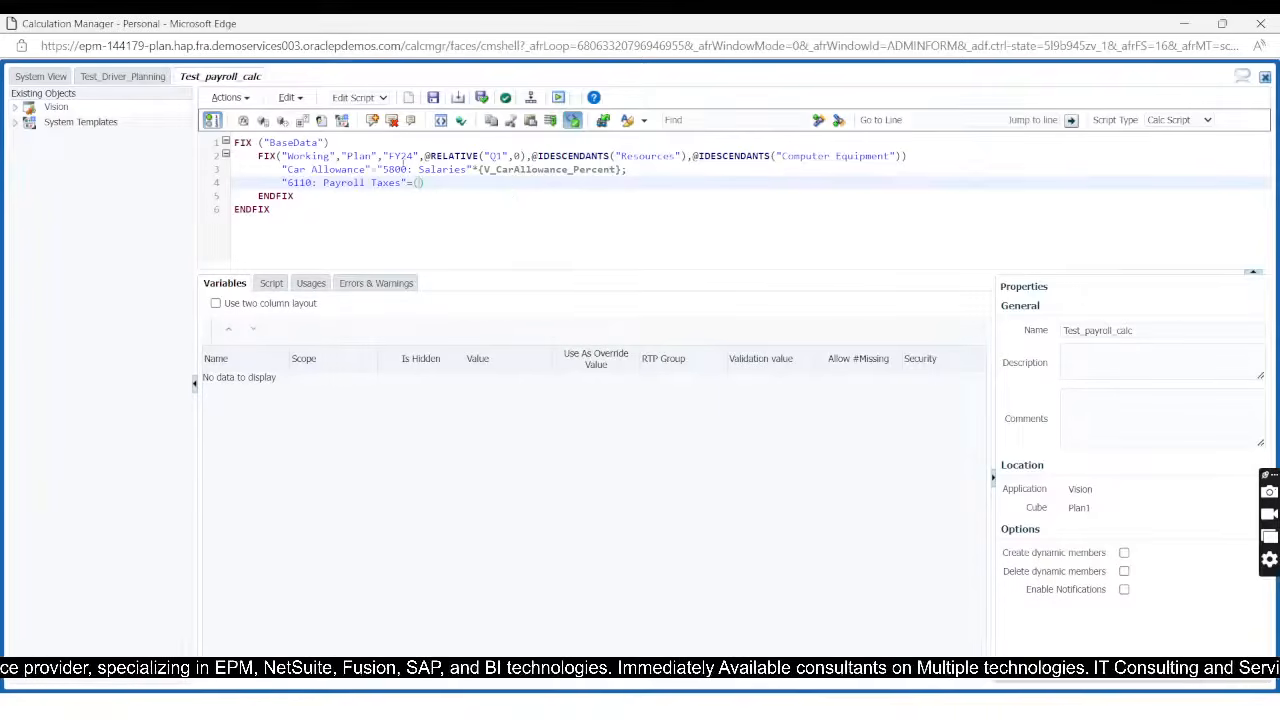
Step: Fill the parentheses on line 4 with "5800: Salaries"+"Car Allowance", copied from line 3, and add * after the closing parenthesis
left_click_drag(377, 170, 475, 170)
key("ctrl+c")
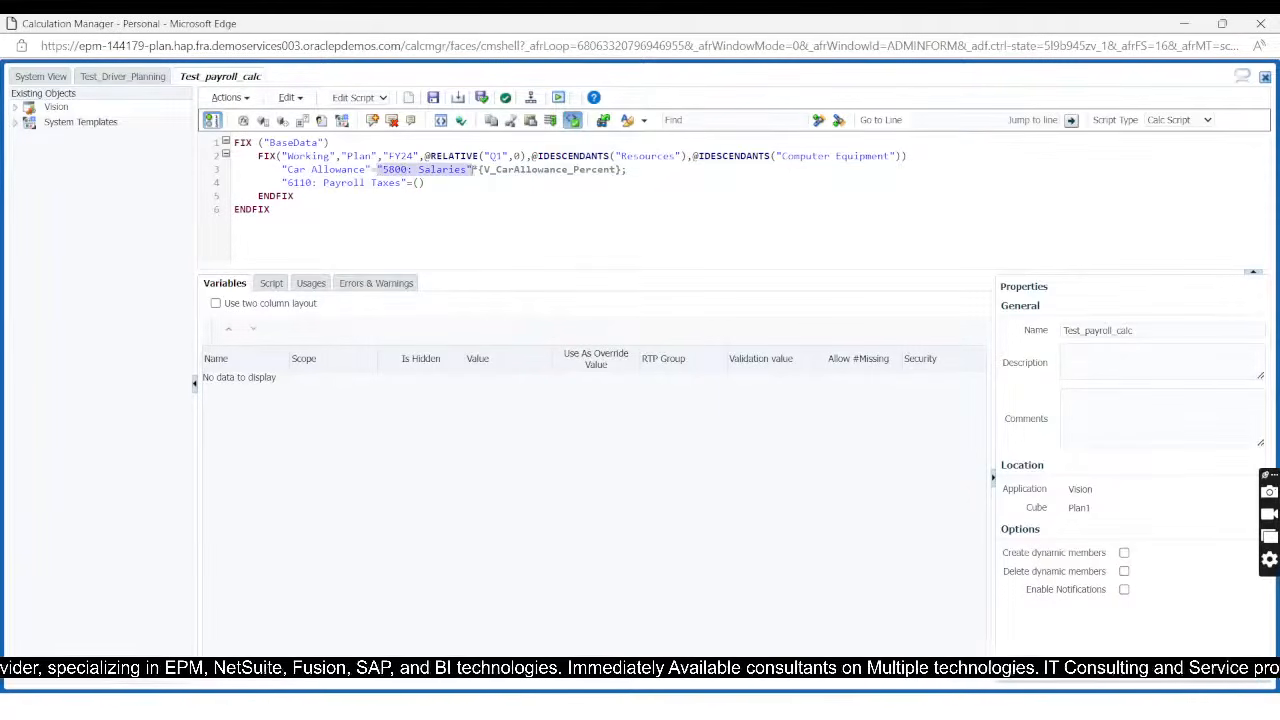
left_click(421, 183)
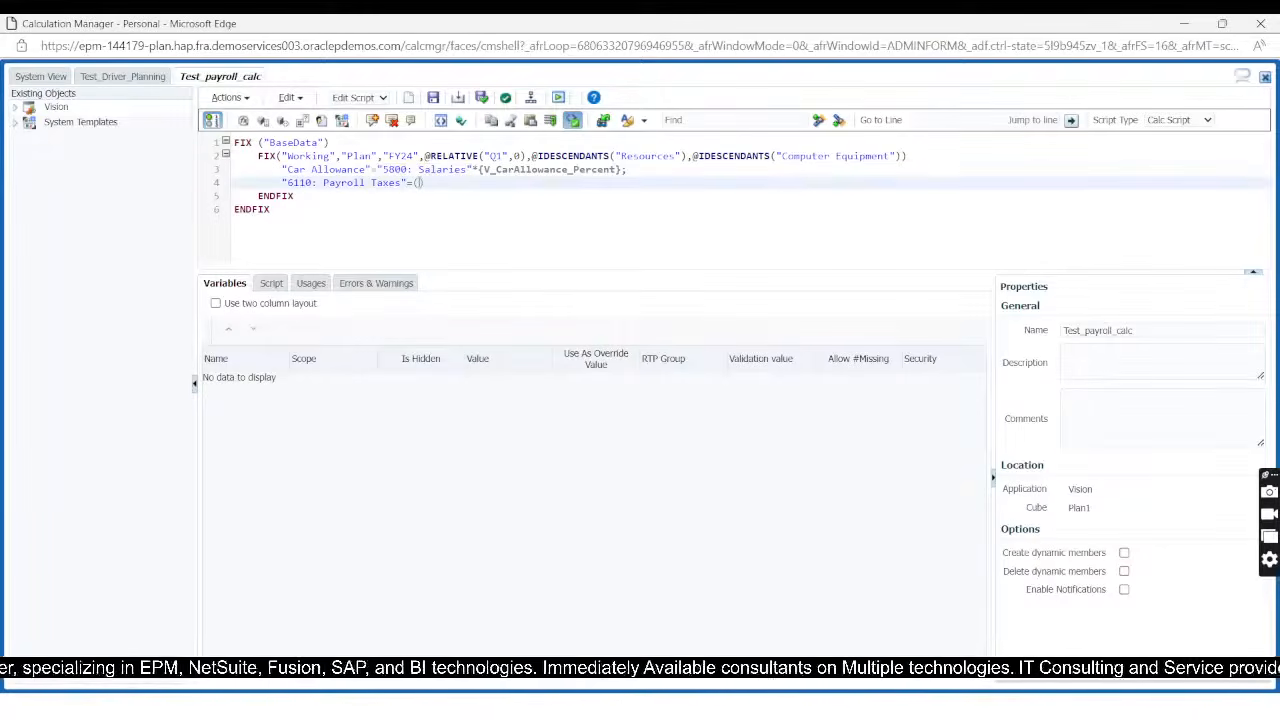
key("ctrl+v")
type("*")
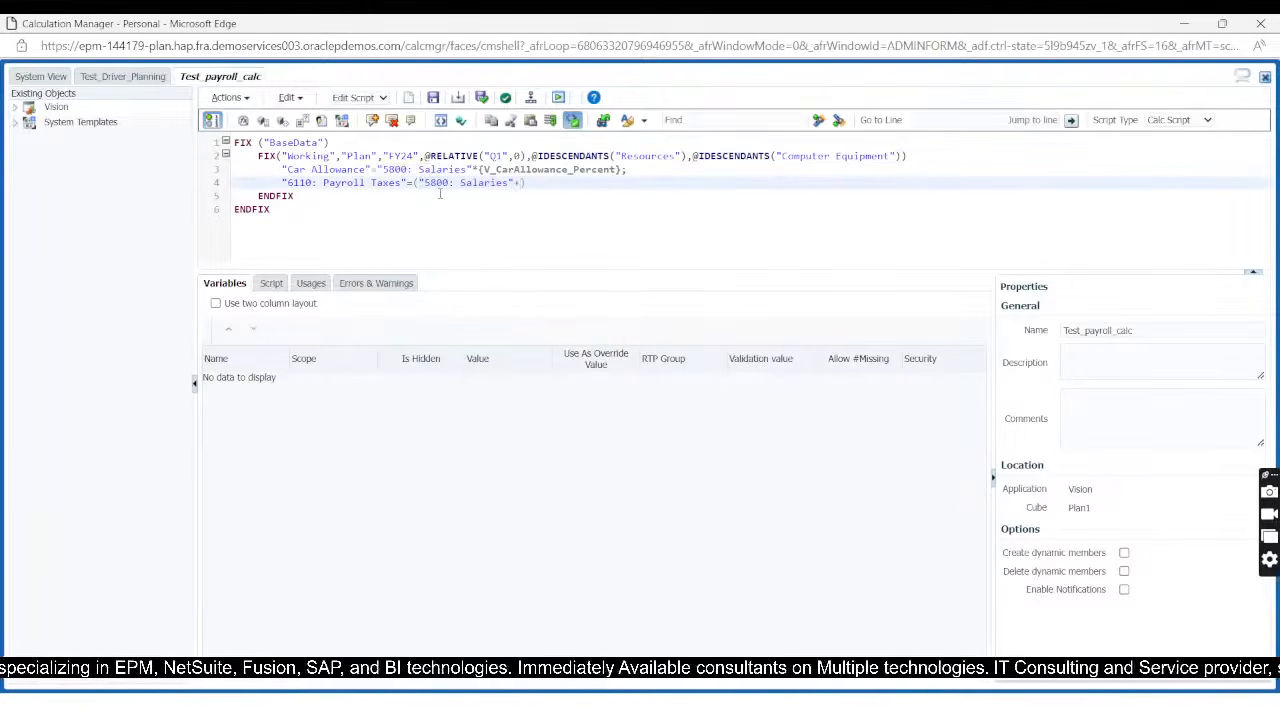
left_click_drag(281, 170, 374, 169)
key("ctrl+c")
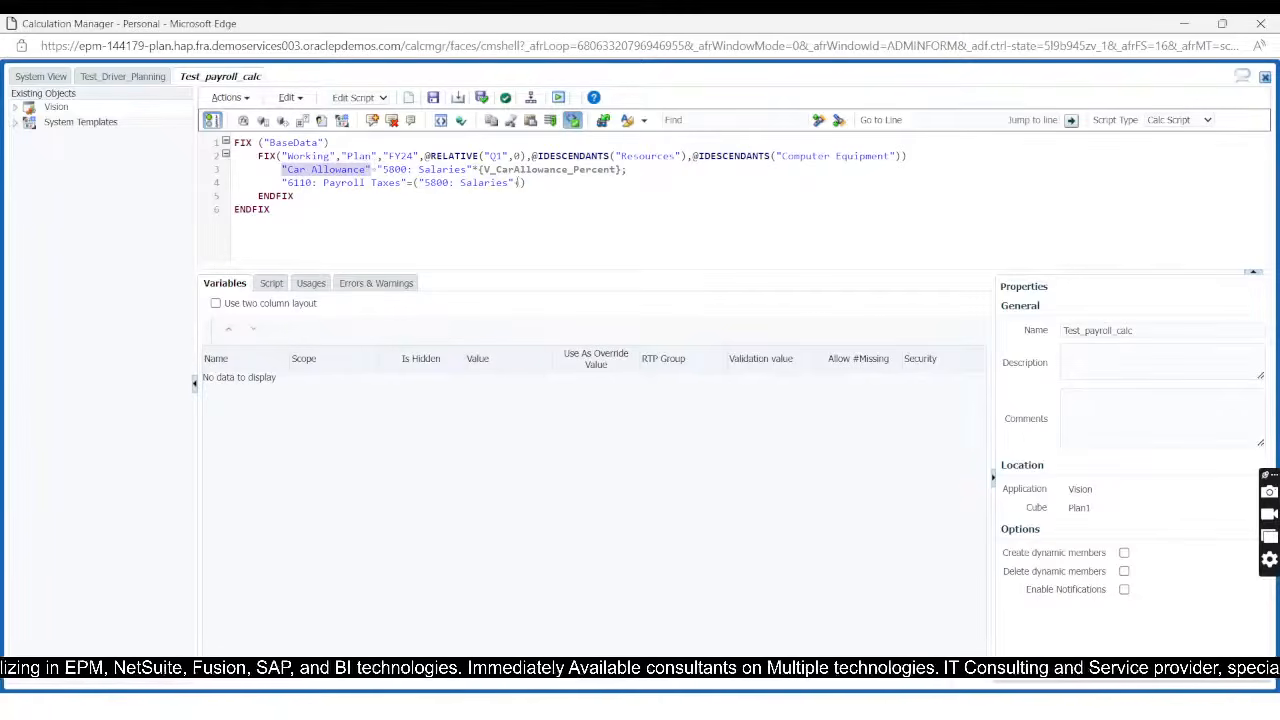
left_click(520, 183)
key("ctrl+v")
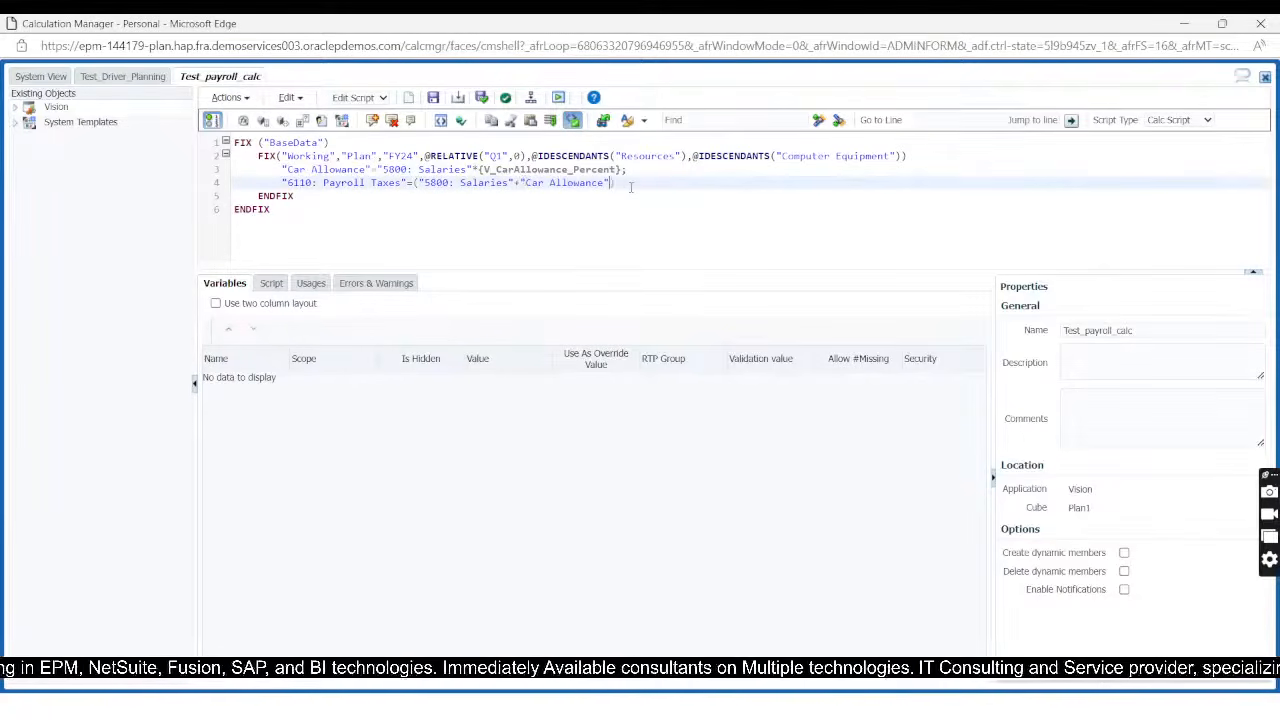
type("*")
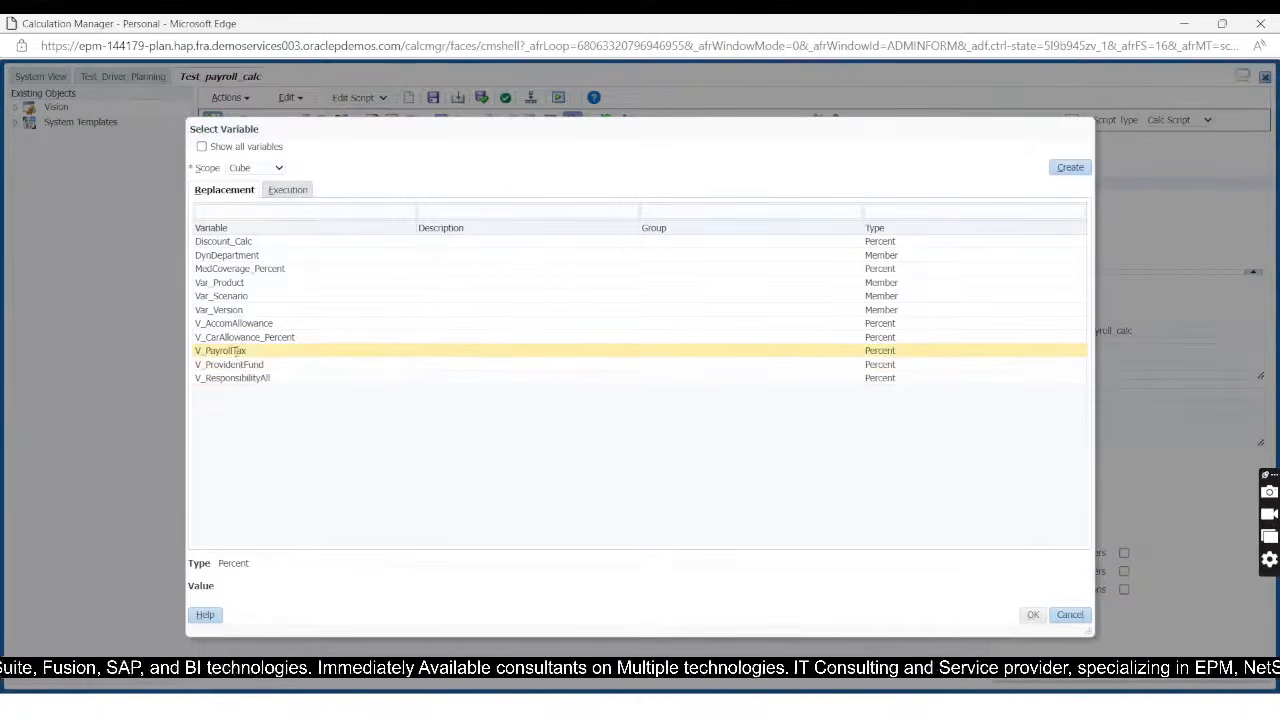
Step: Start a new cube replacement variable named Var_Payroll_Tax and set its type to Percent
left_click(1070, 168)
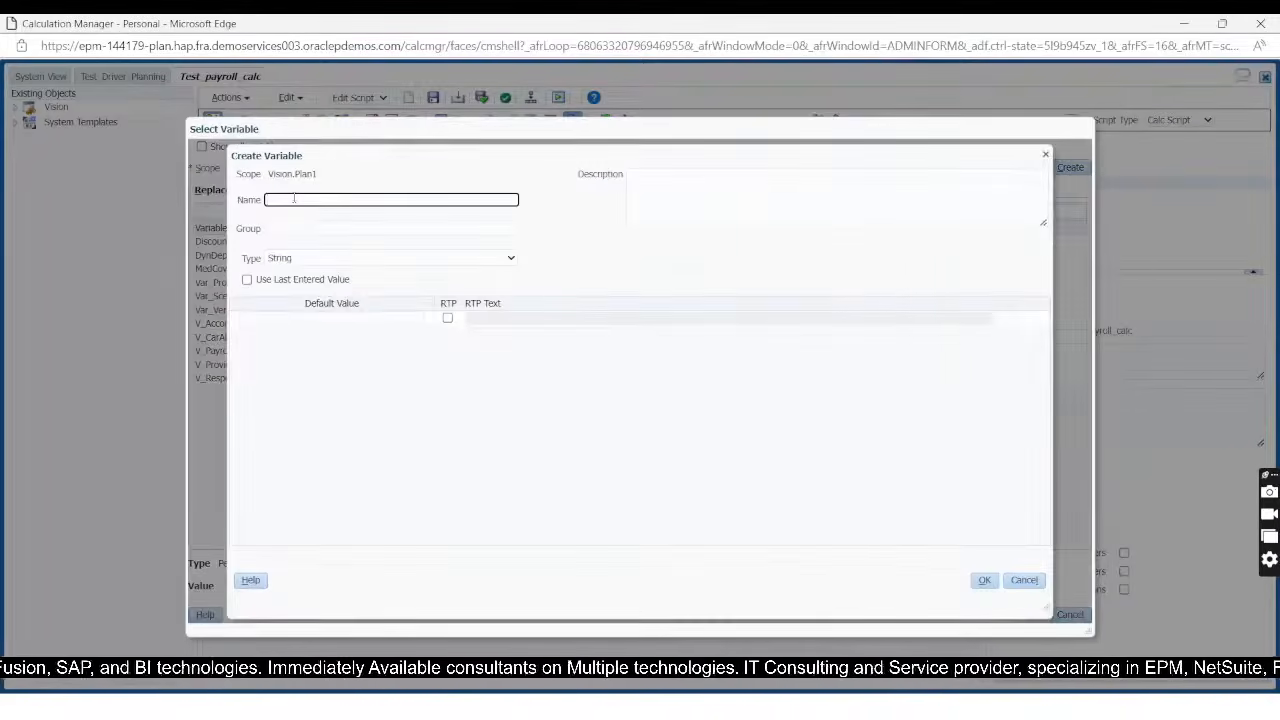
left_click(294, 199)
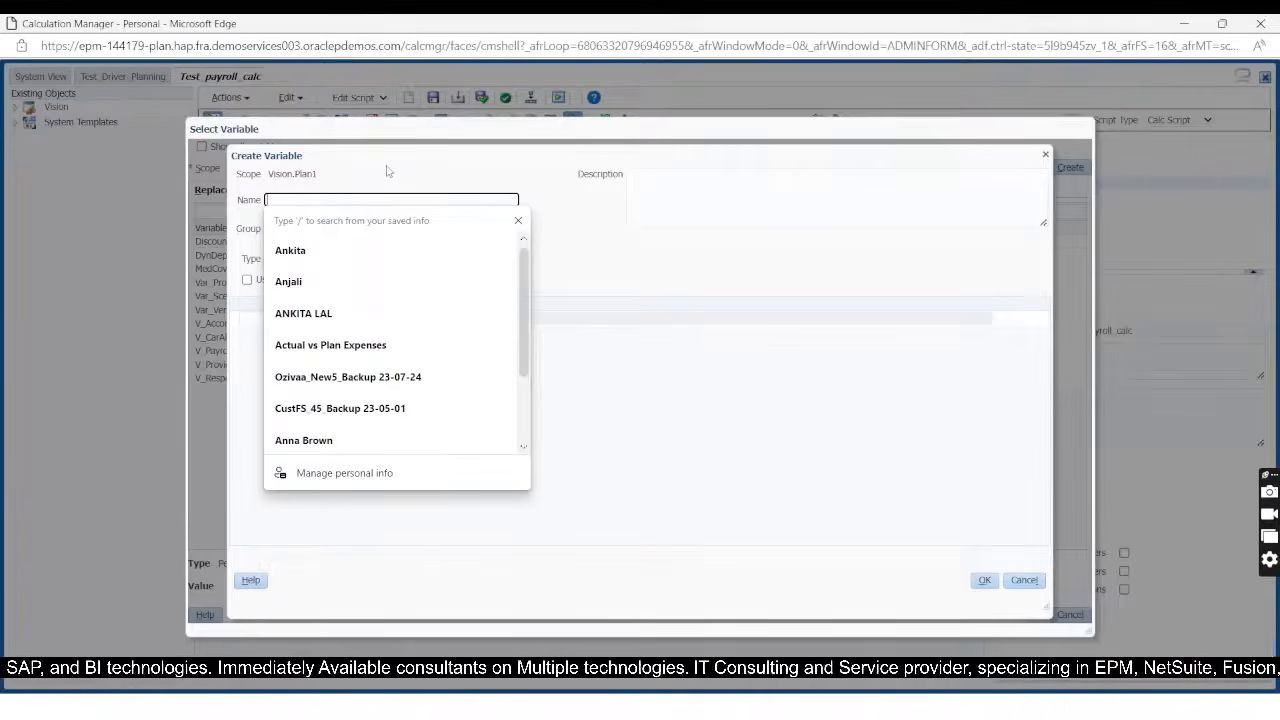
type("Var")
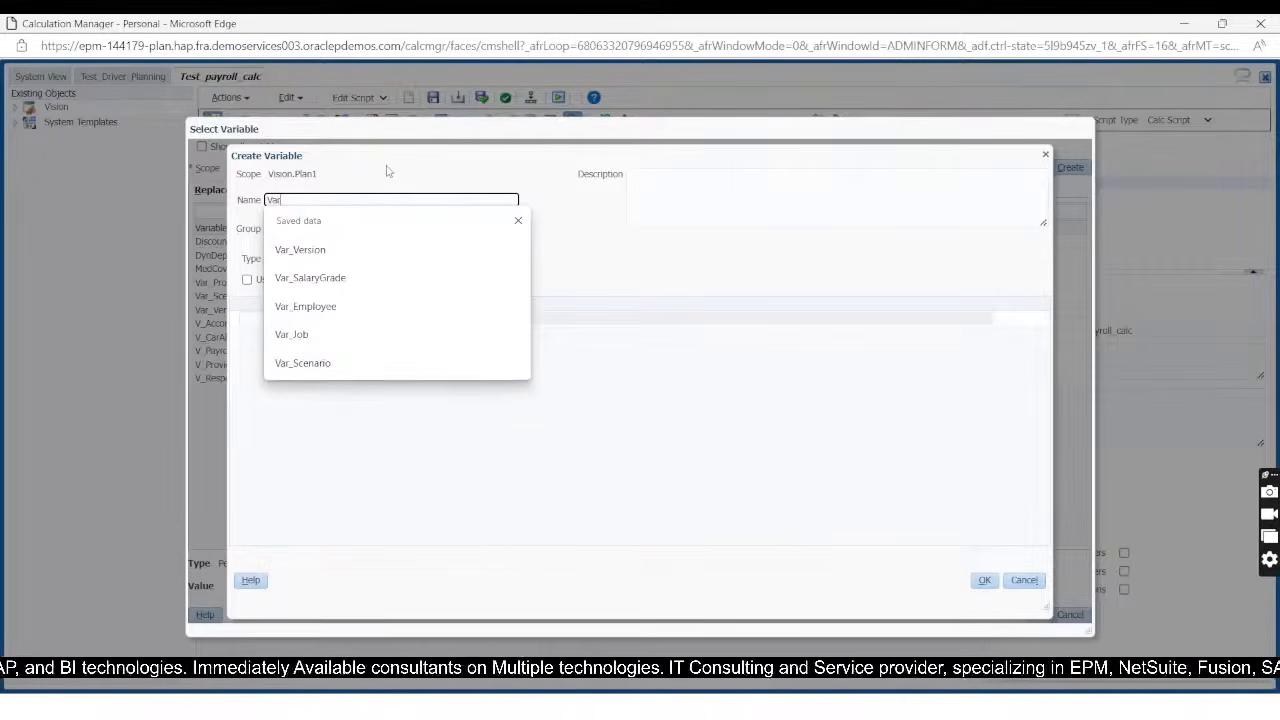
type("_P")
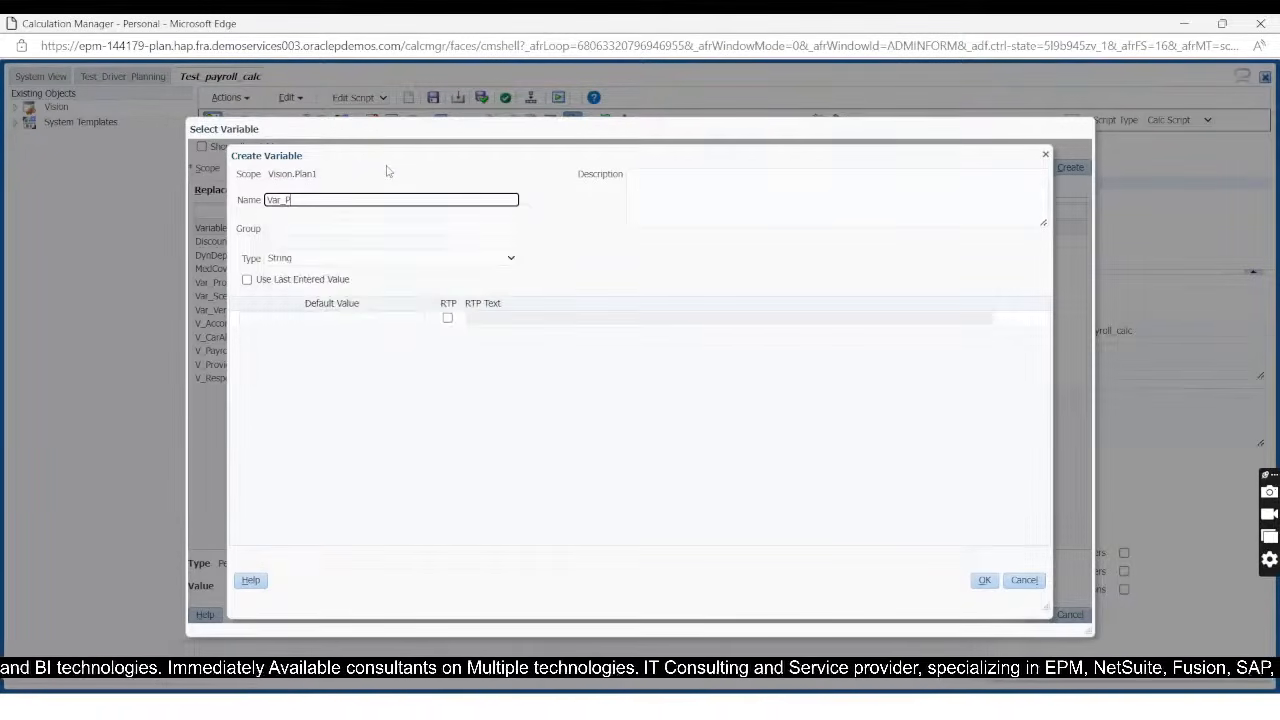
type("ayr")
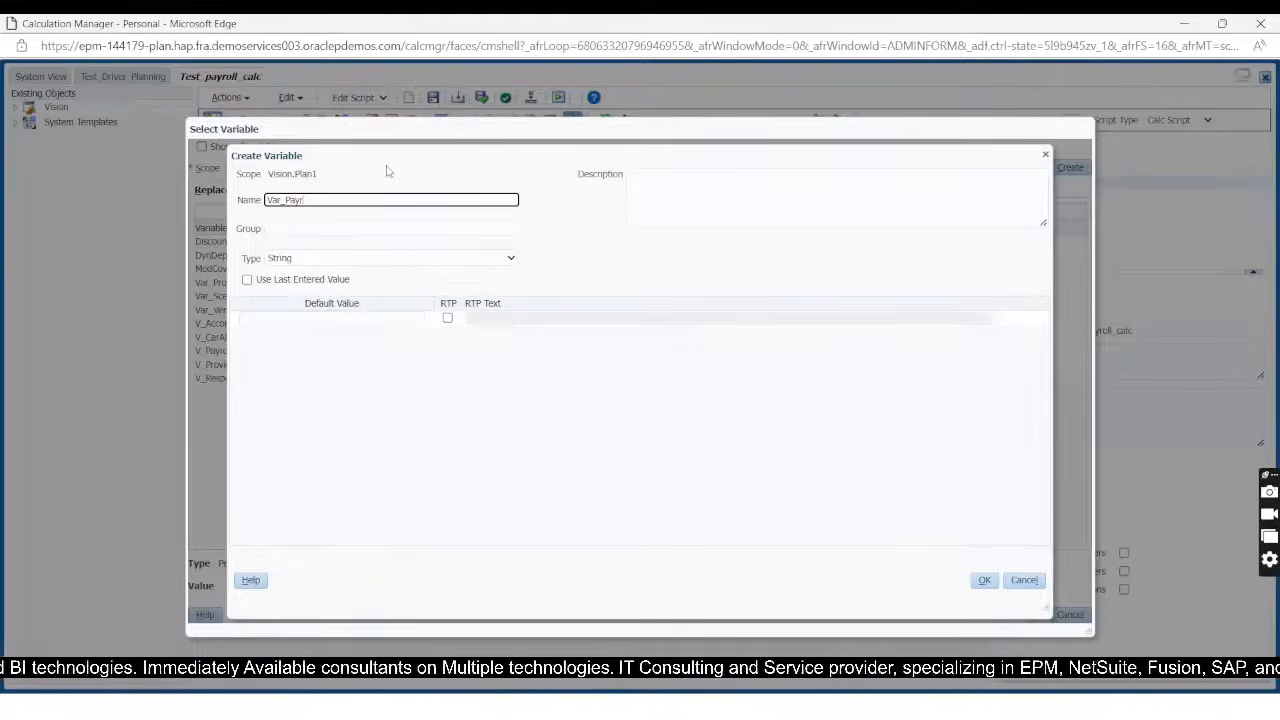
type("oll_")
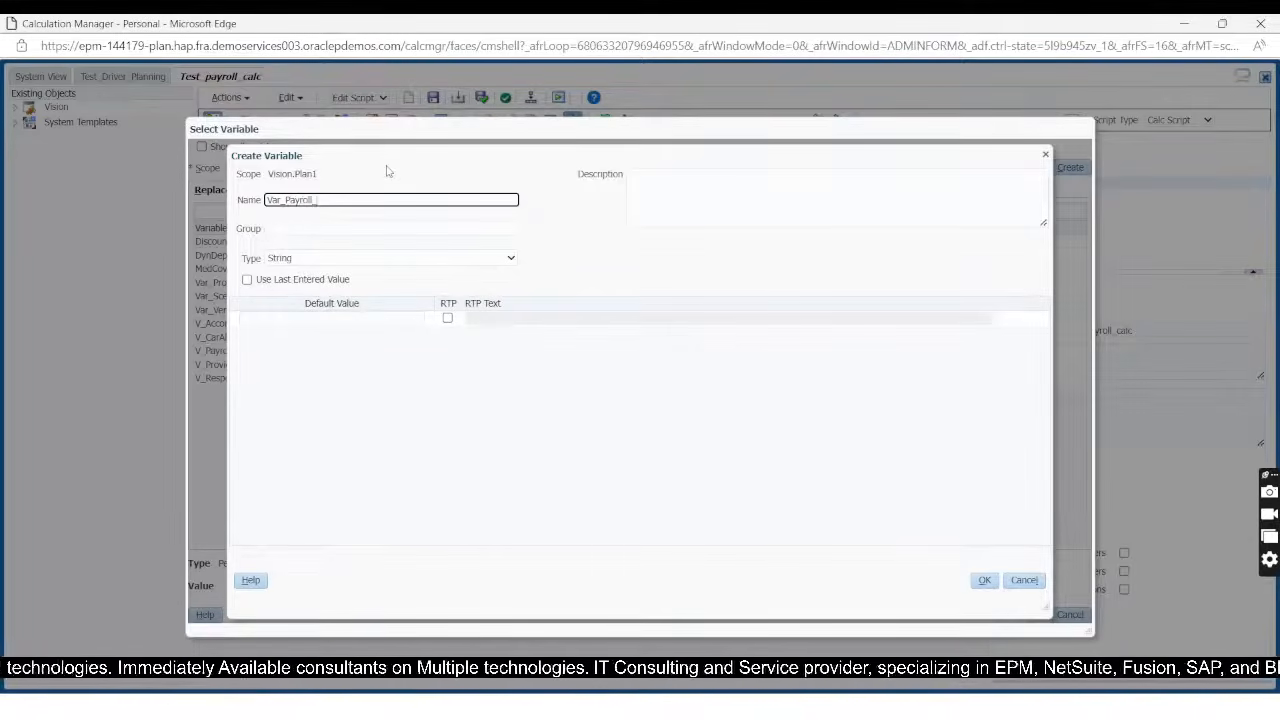
type("Tax")
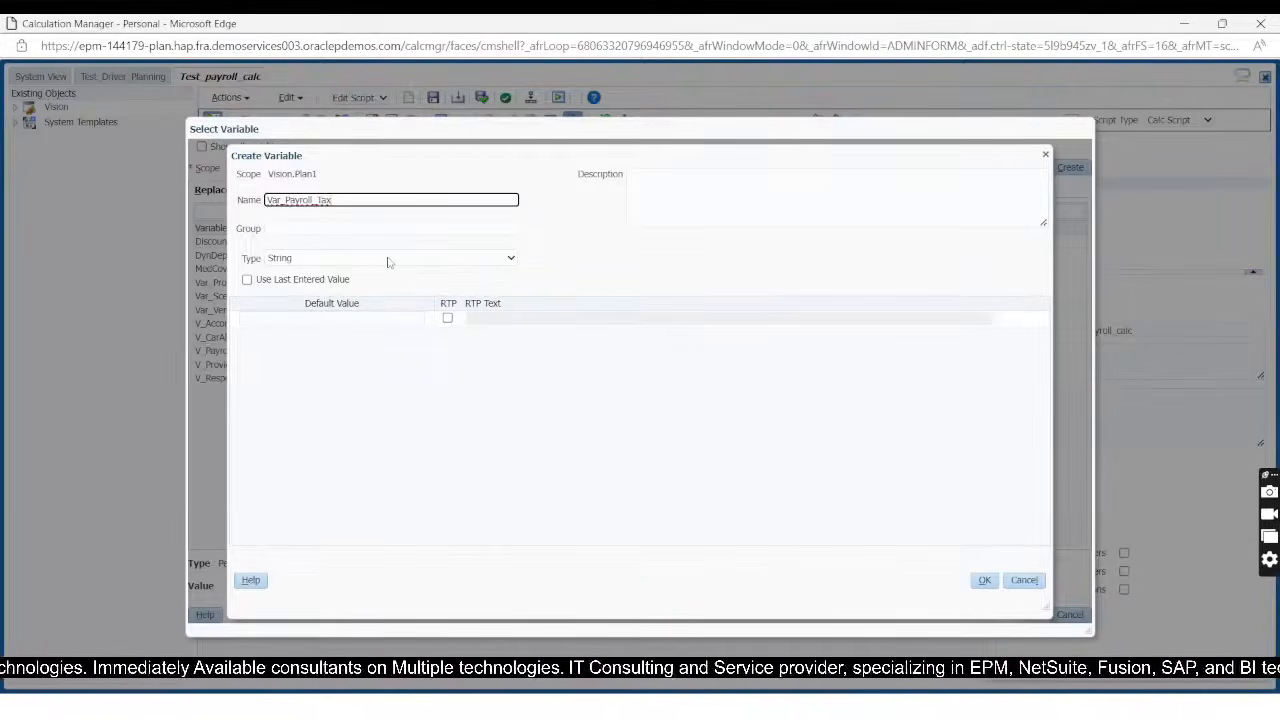
left_click(390, 262)
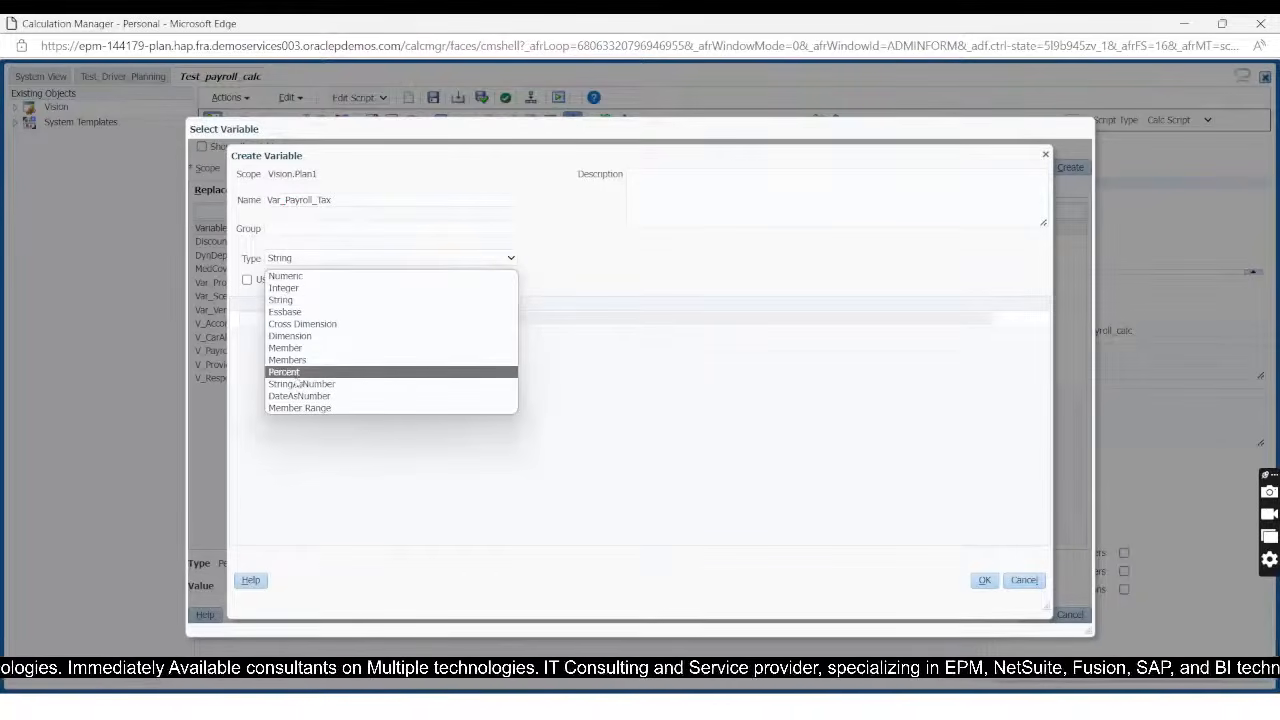
left_click(297, 372)
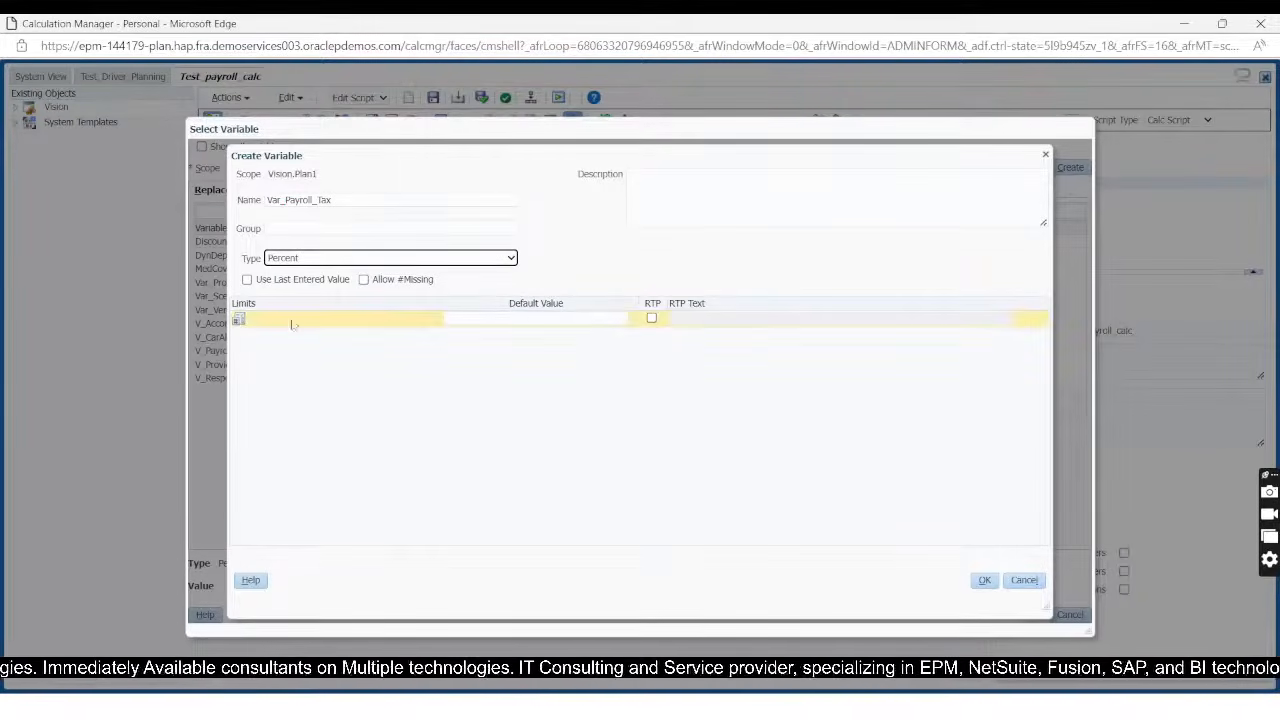
Step: Make the variable a runtime prompt with a minimum limit of 10 and a maximum of 30
left_click(652, 319)
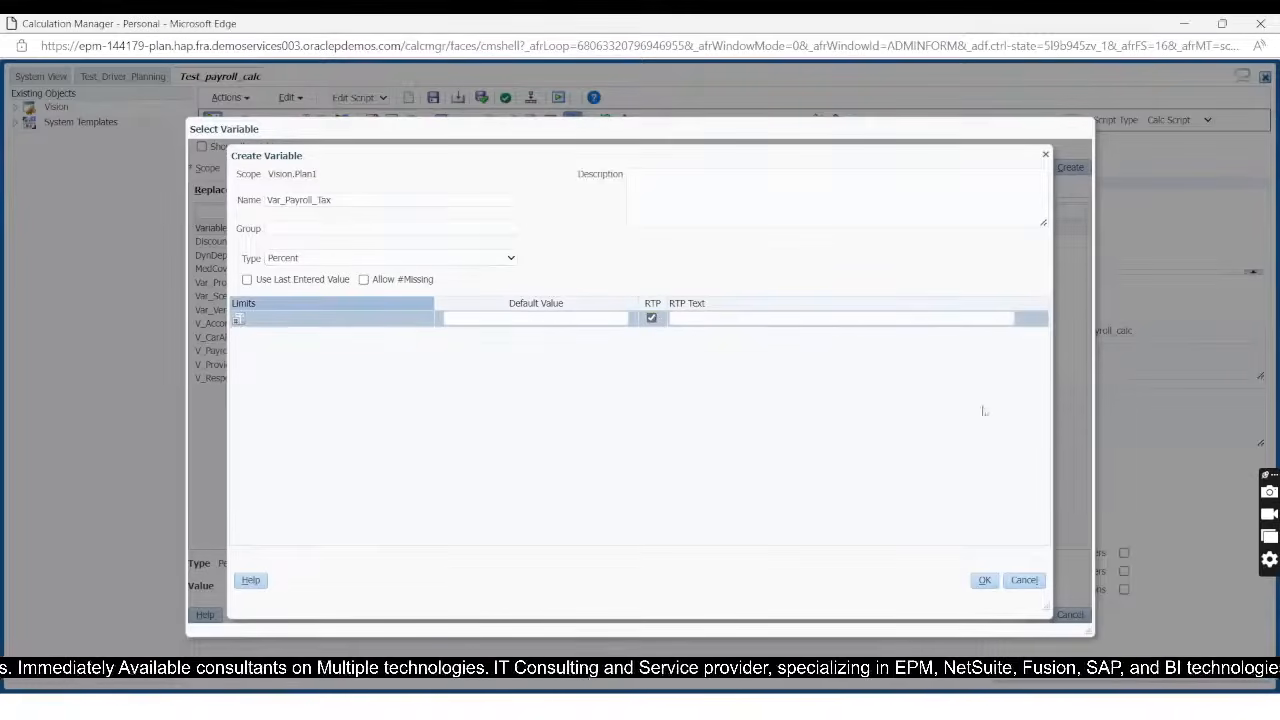
left_click(240, 320)
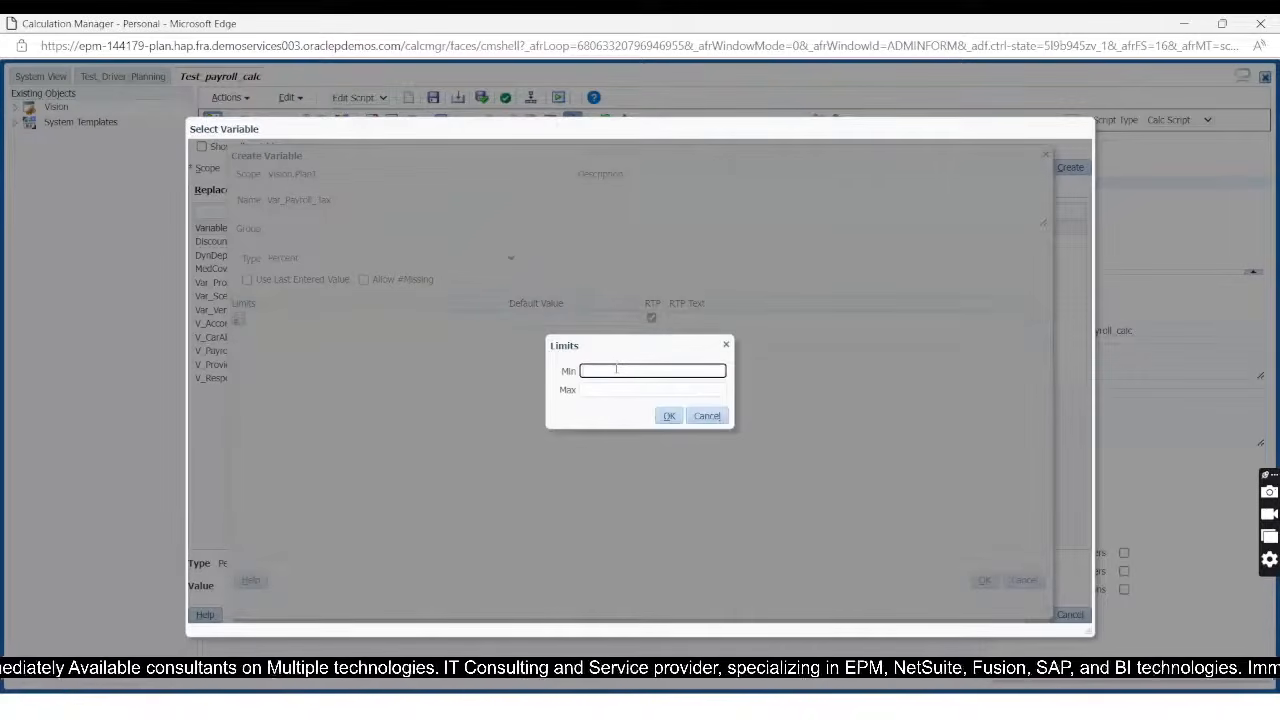
type("10")
key("Tab")
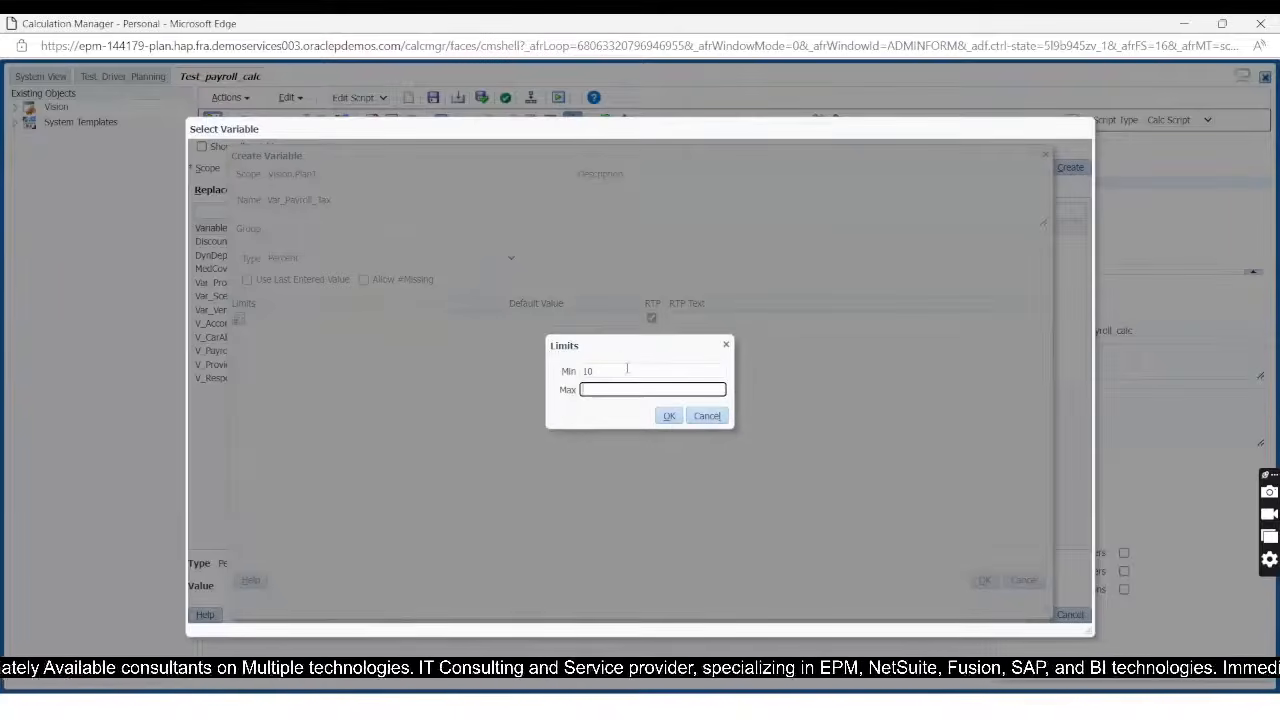
type("30")
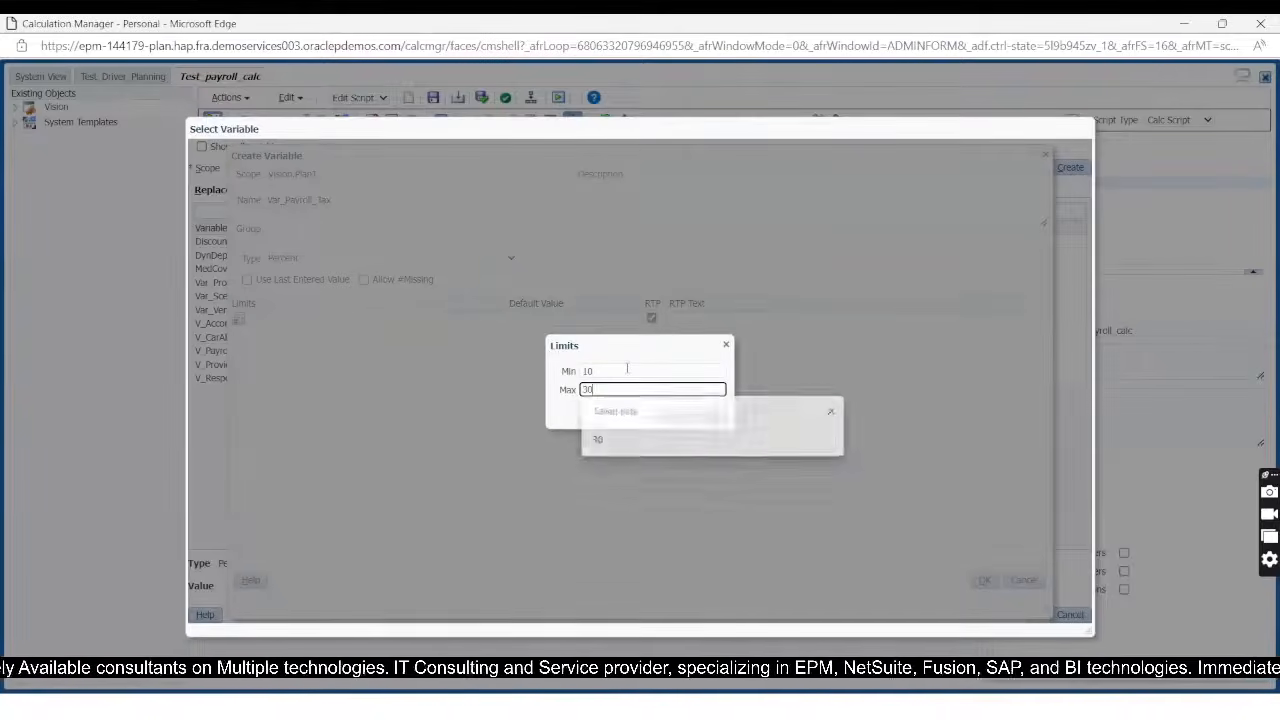
left_click(668, 415)
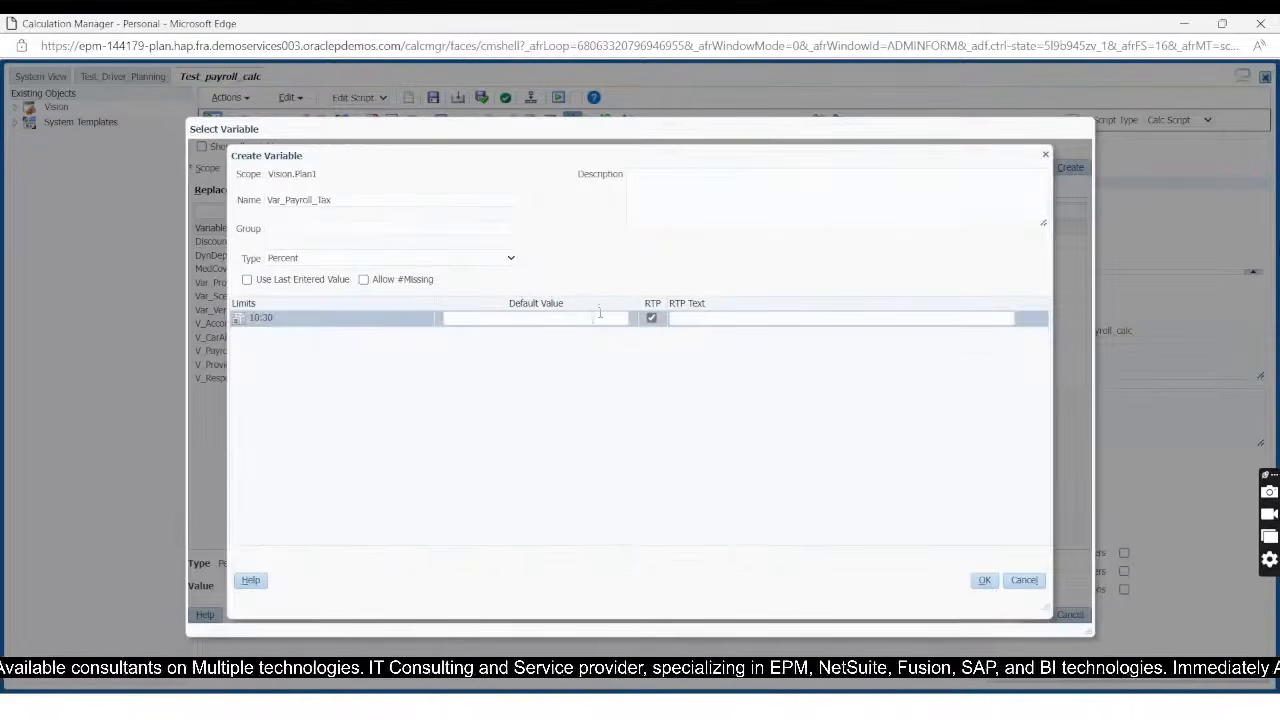
Step: Set the variable's RTP text to Enter Payroll Tax Rate
left_click(686, 318)
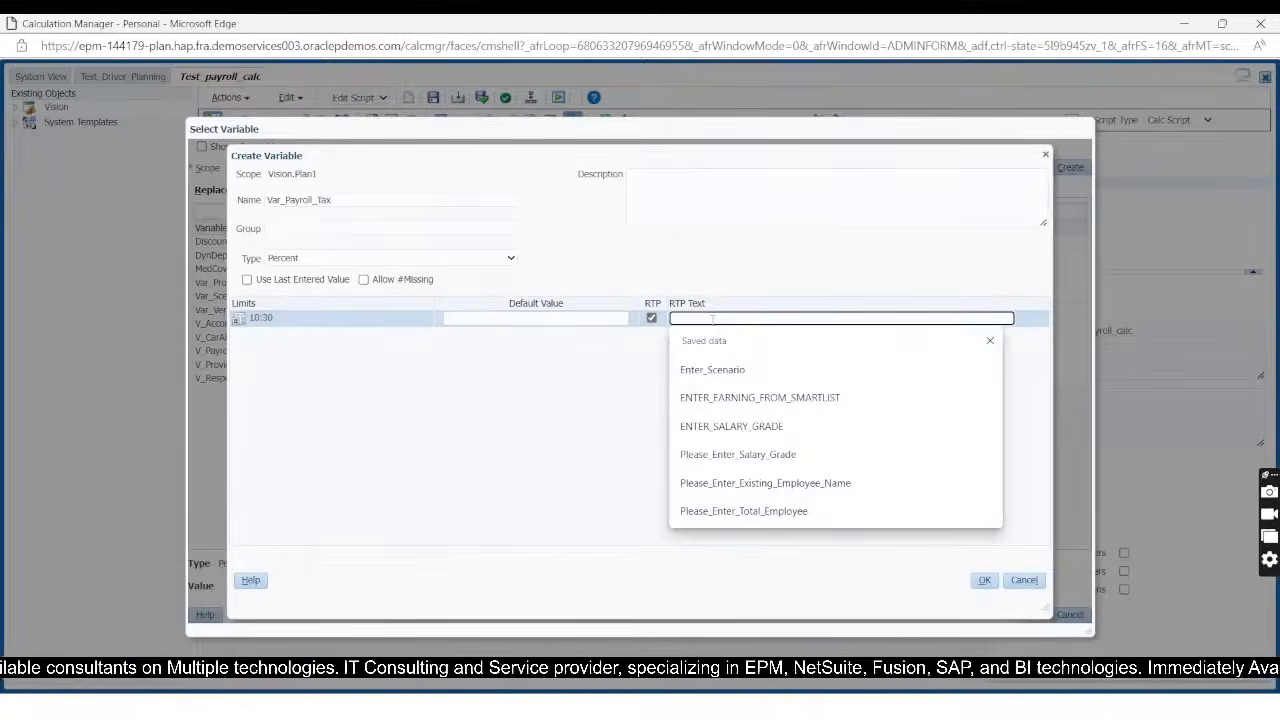
type("Ent")
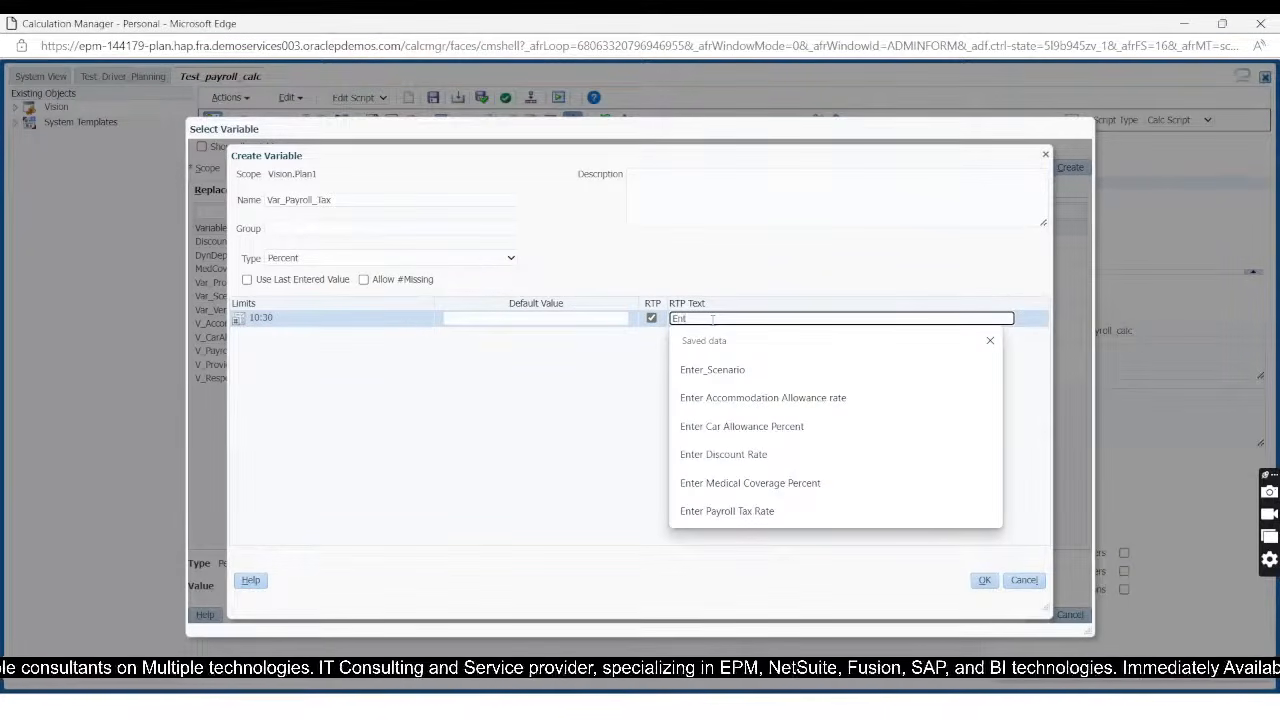
type("er ")
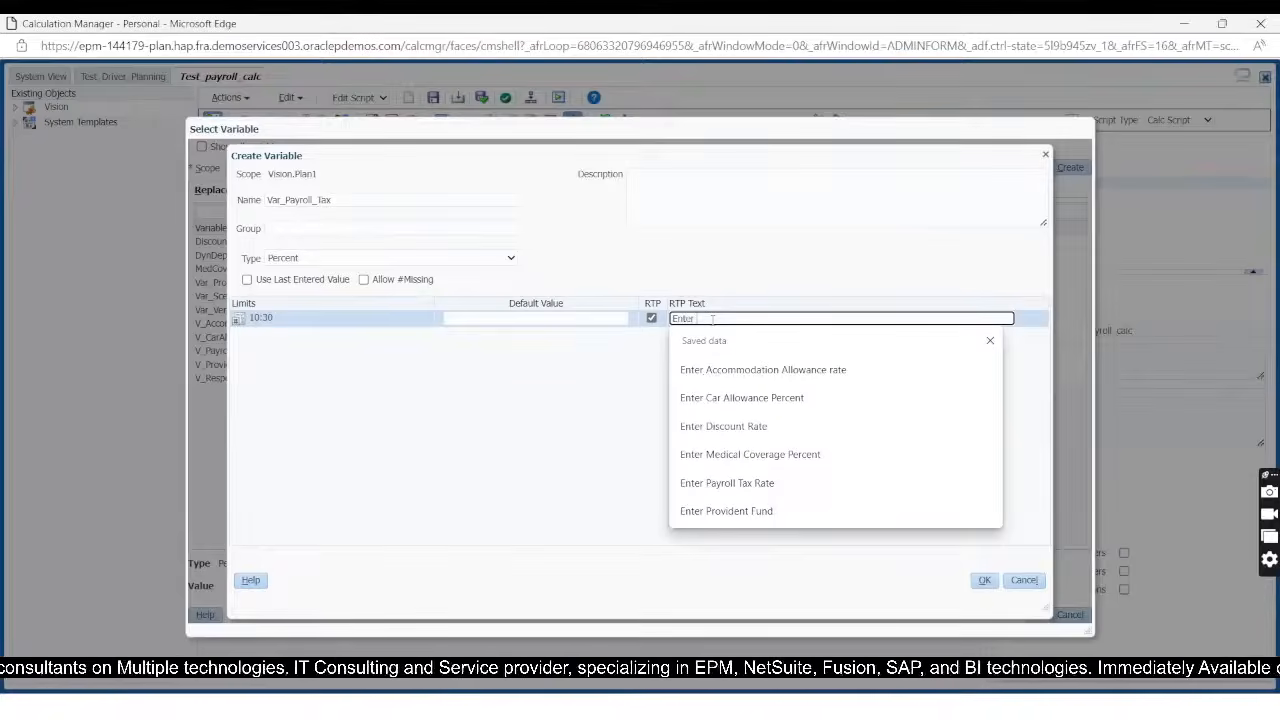
type("pay")
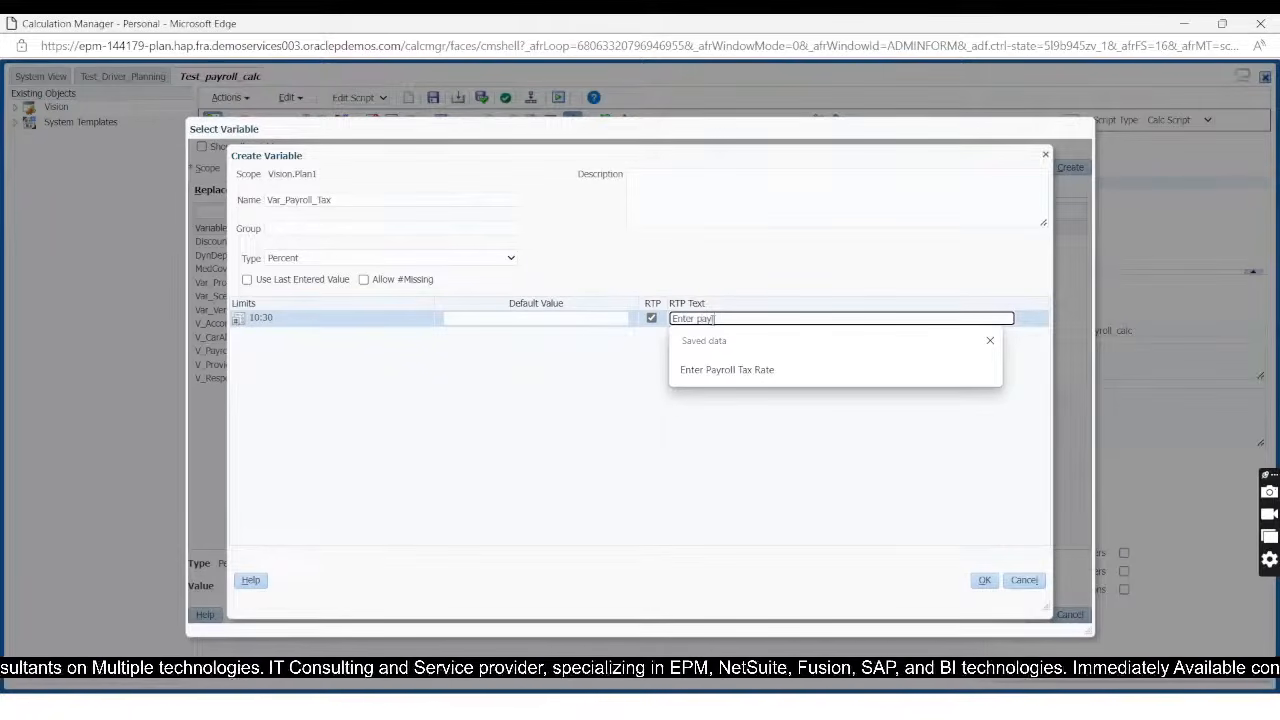
type("roll")
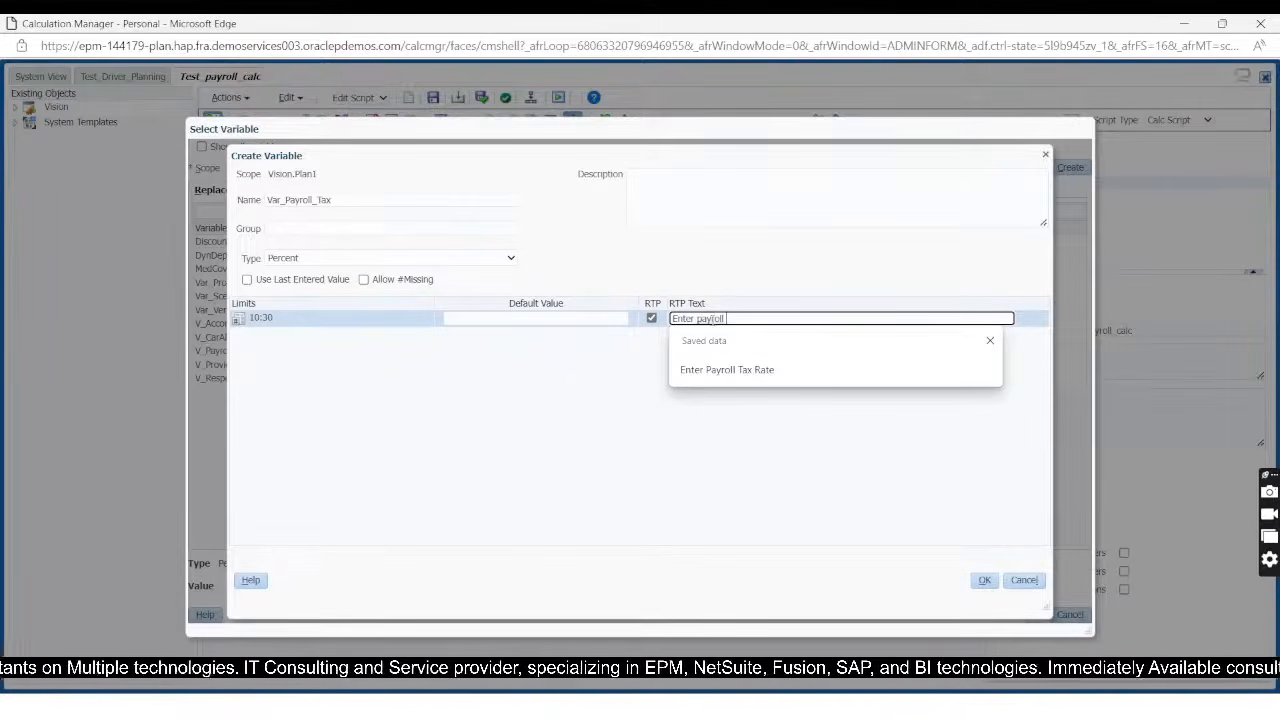
left_click(727, 369)
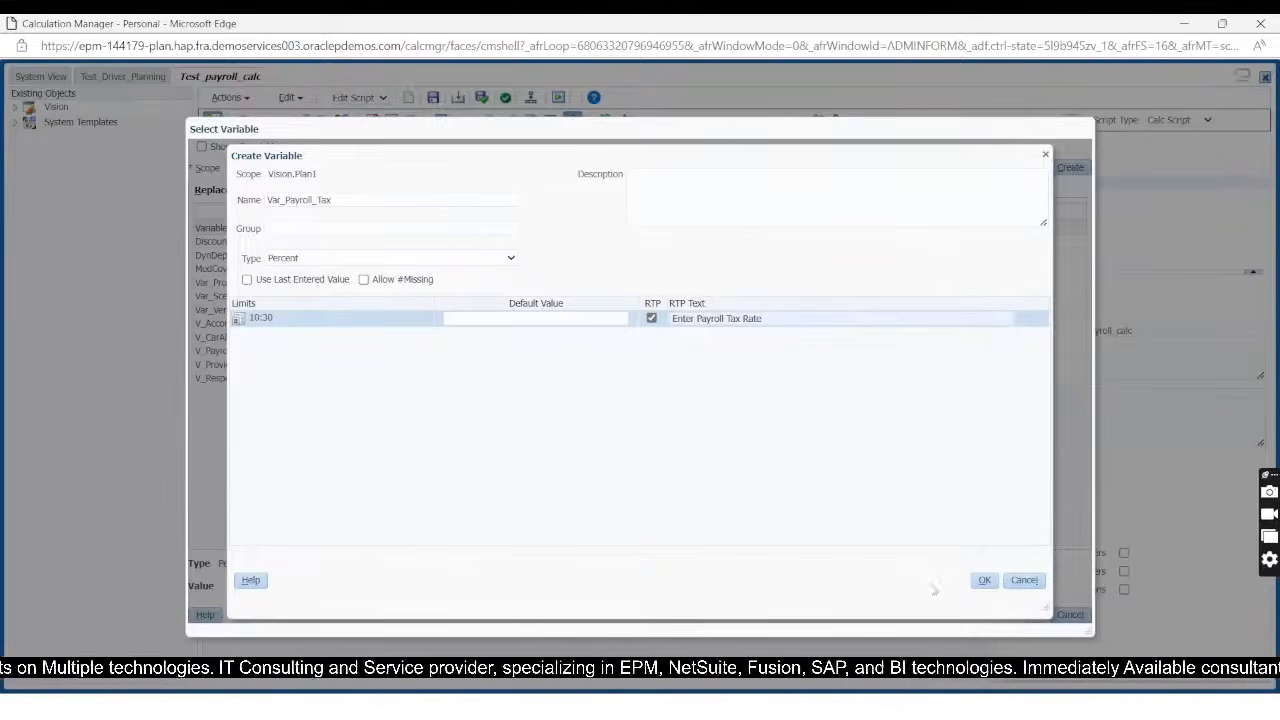
Step: Create the variable and insert Var_Payroll_Tax as the multiplier on line 4, ending the statement with a semicolon
left_click(984, 580)
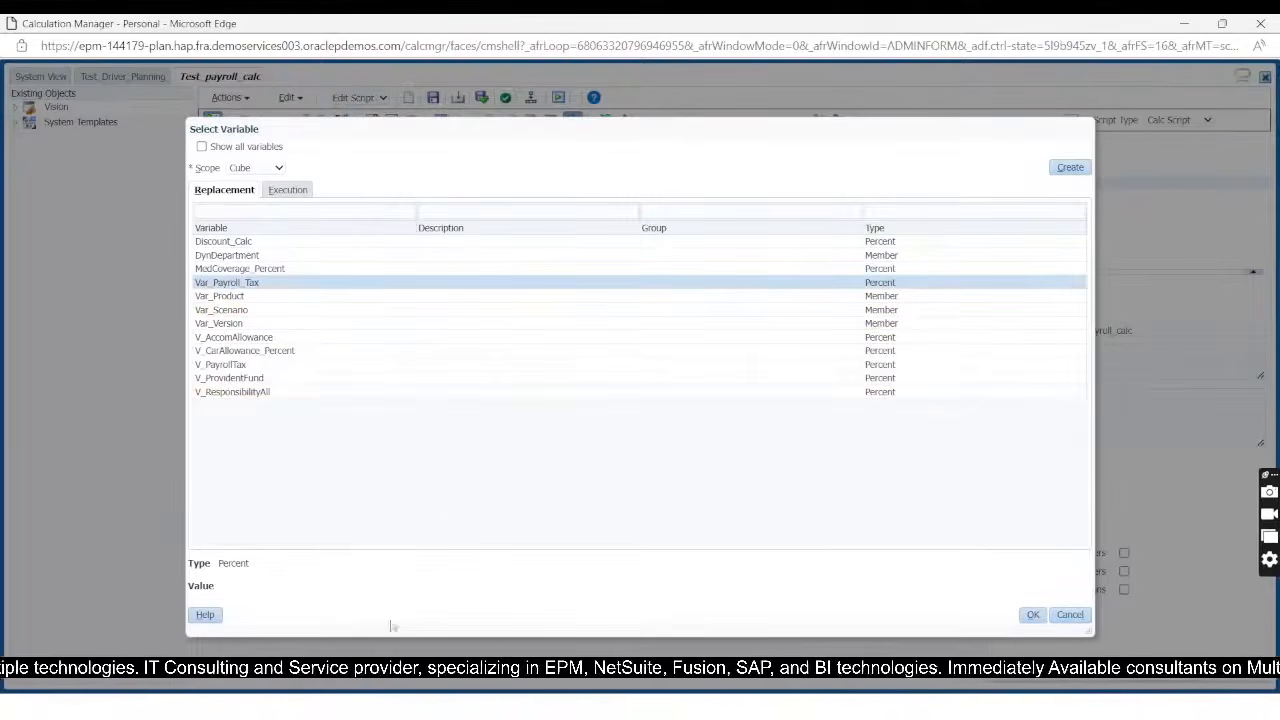
left_click(1033, 615)
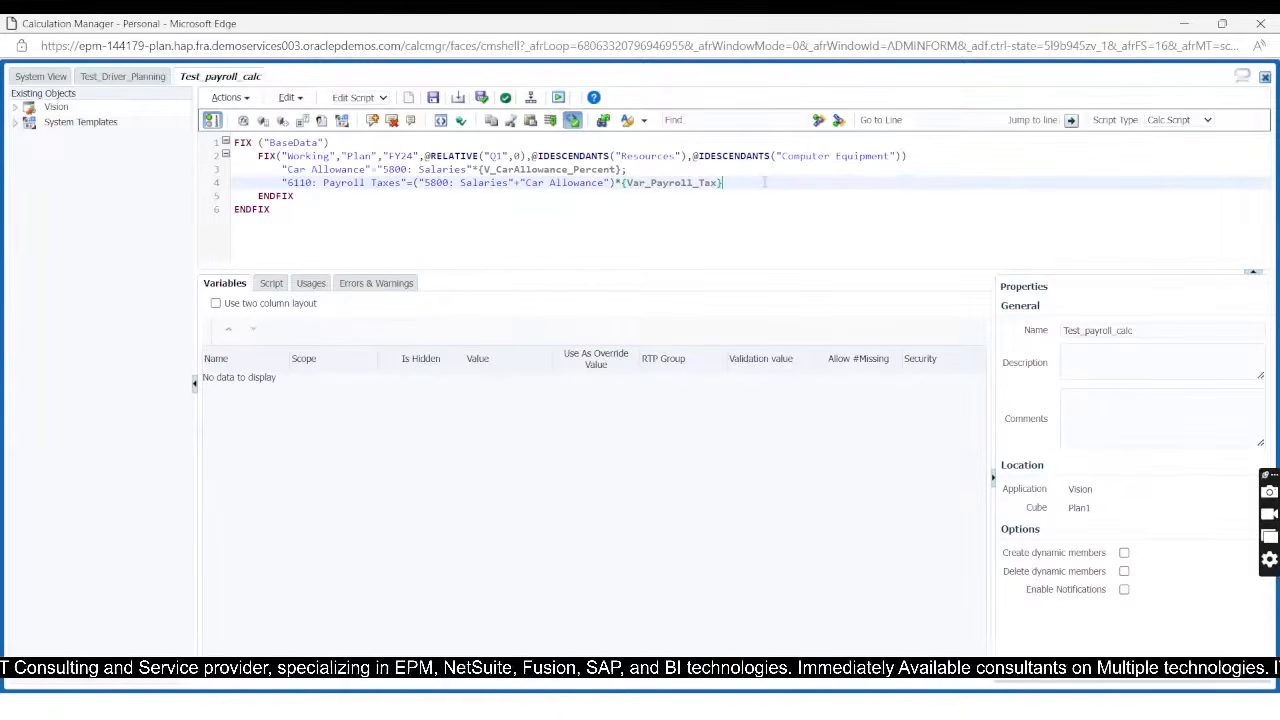
type(";")
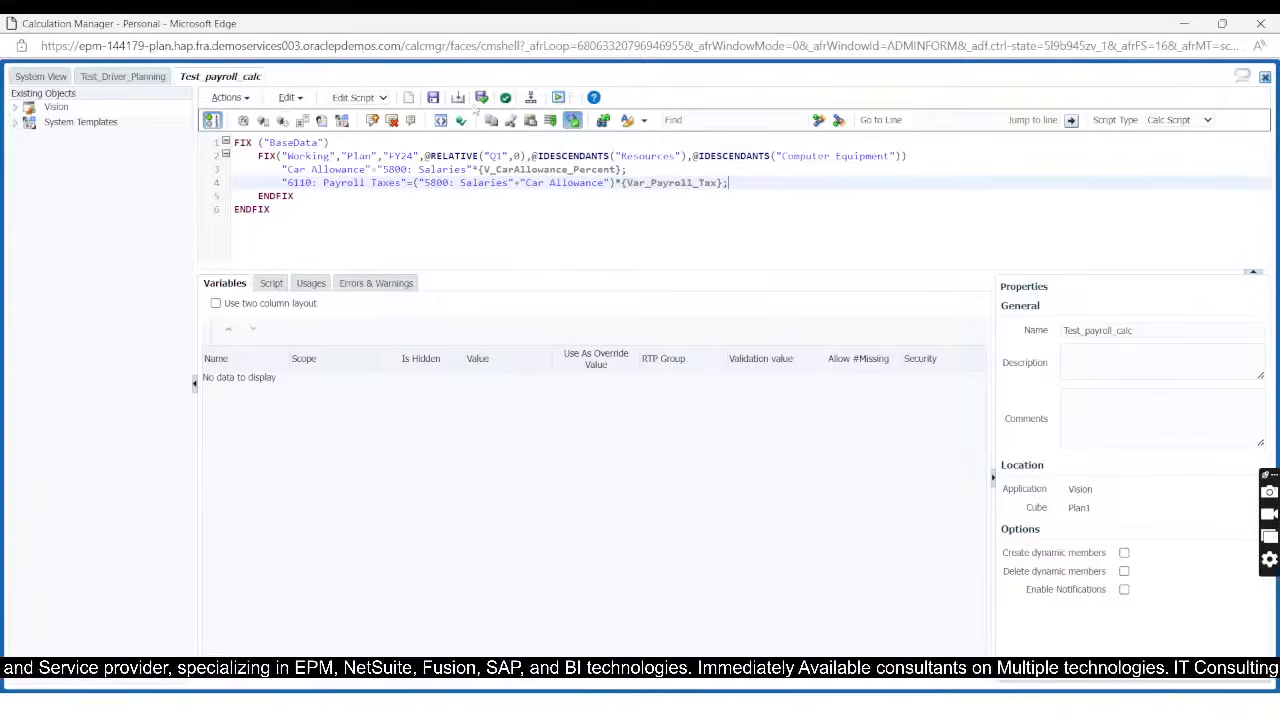
Step: Validate and save the Test_payroll_calc rule, entering 20 as the Var_Payroll_Tax runtime prompt value
left_click(484, 97)
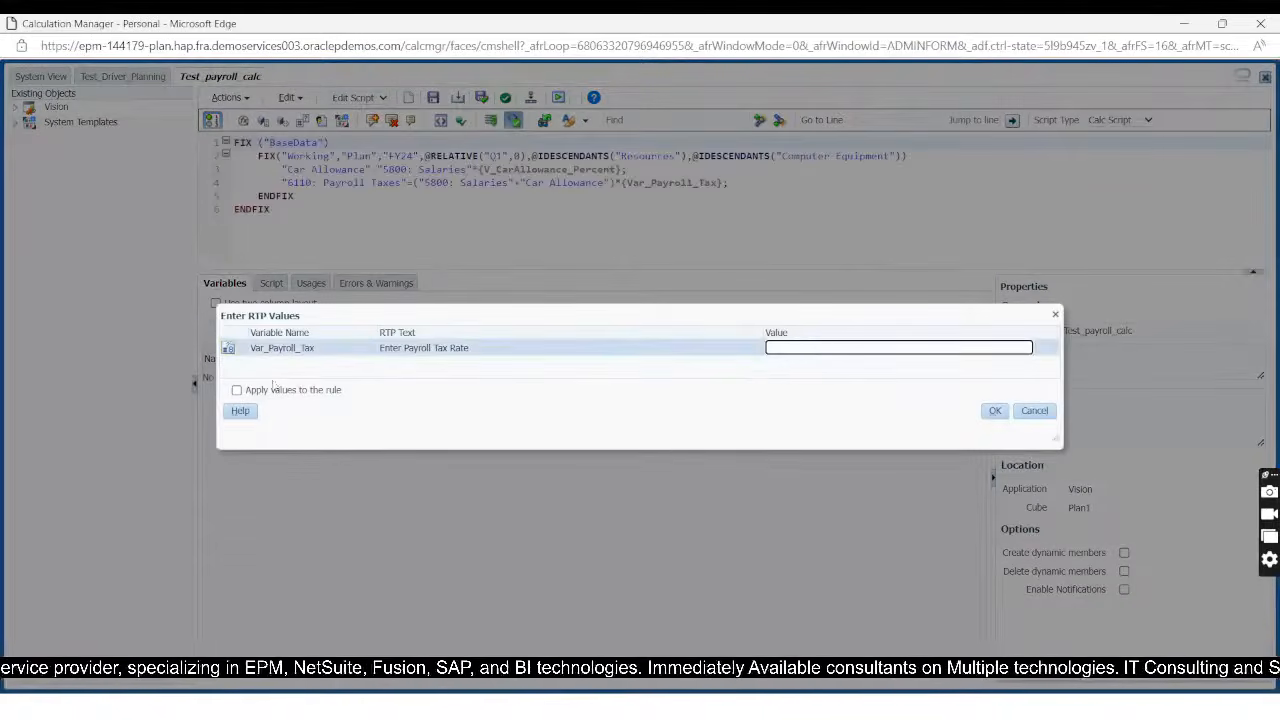
type("20")
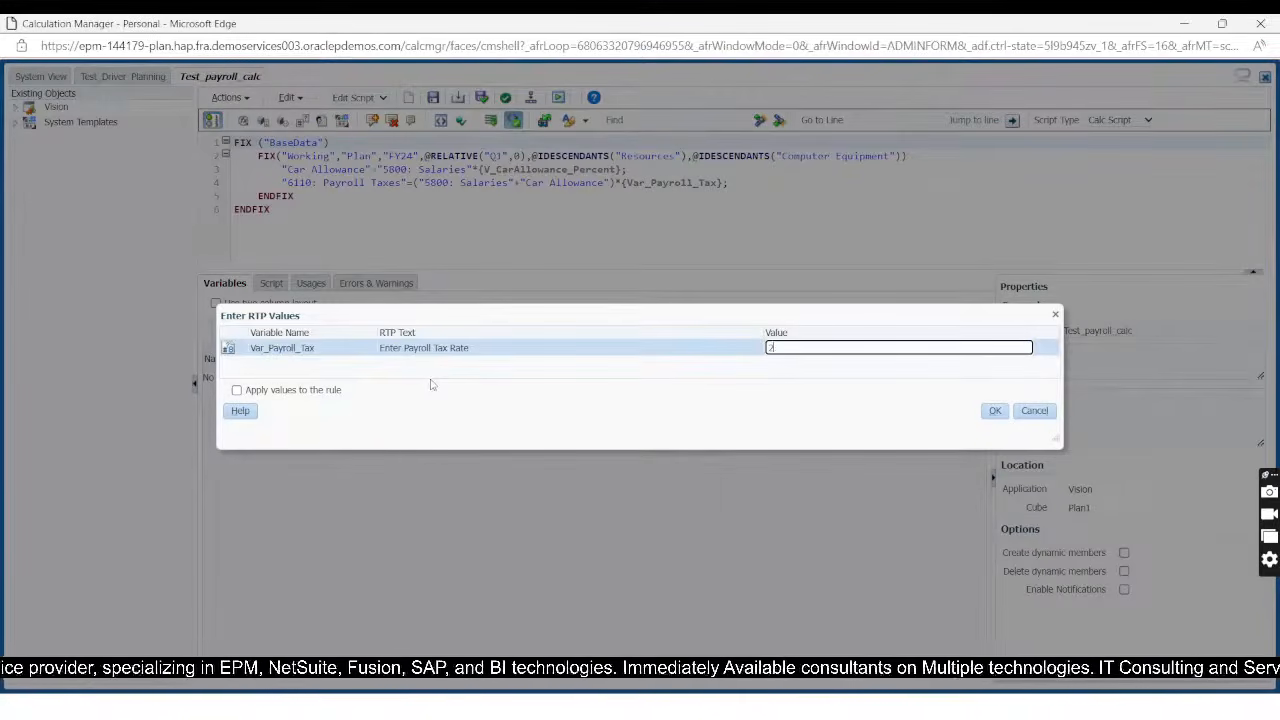
left_click(995, 411)
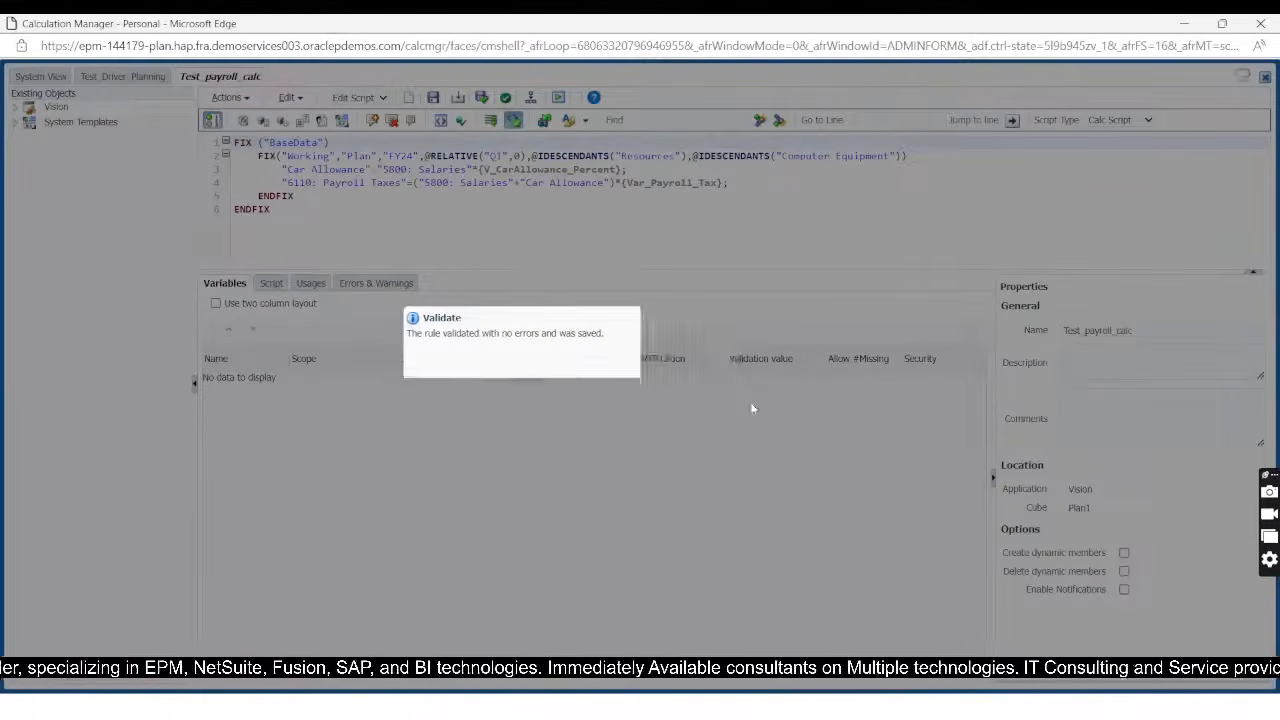
left_click(846, 435)
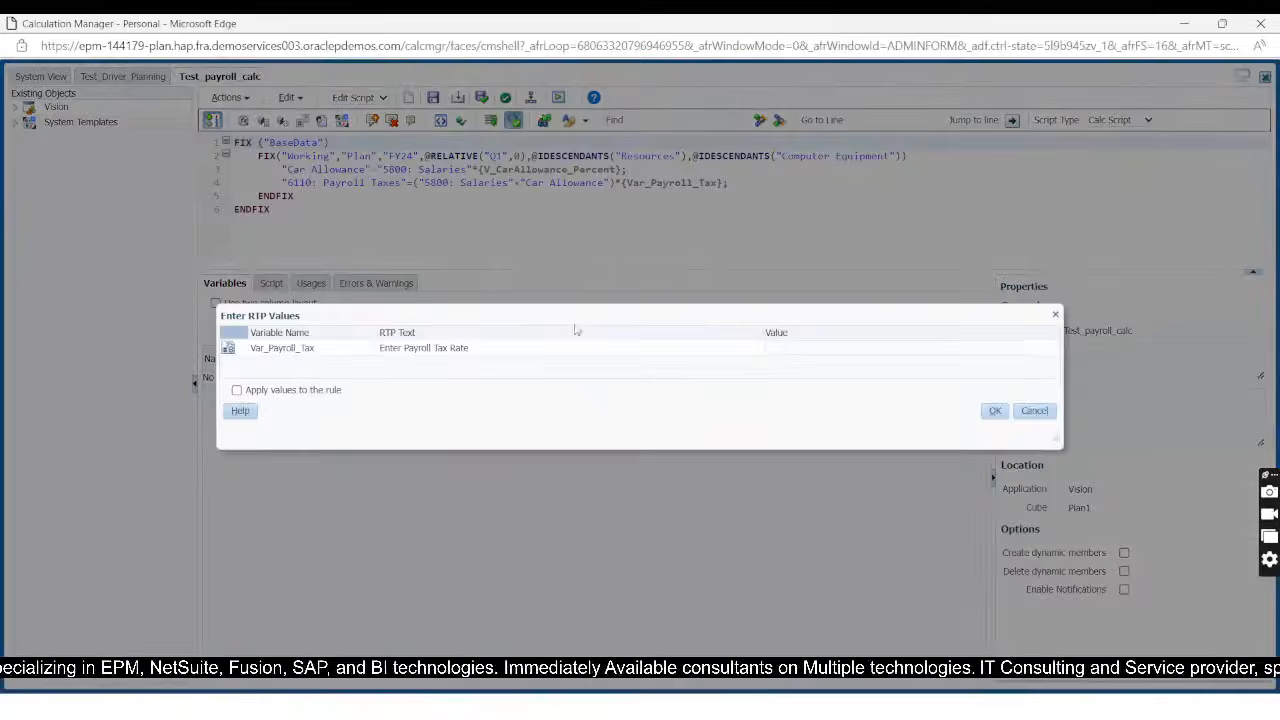
Step: Deploy the Test_payroll_calc rule with a payroll tax rate of 20
left_click(820, 348)
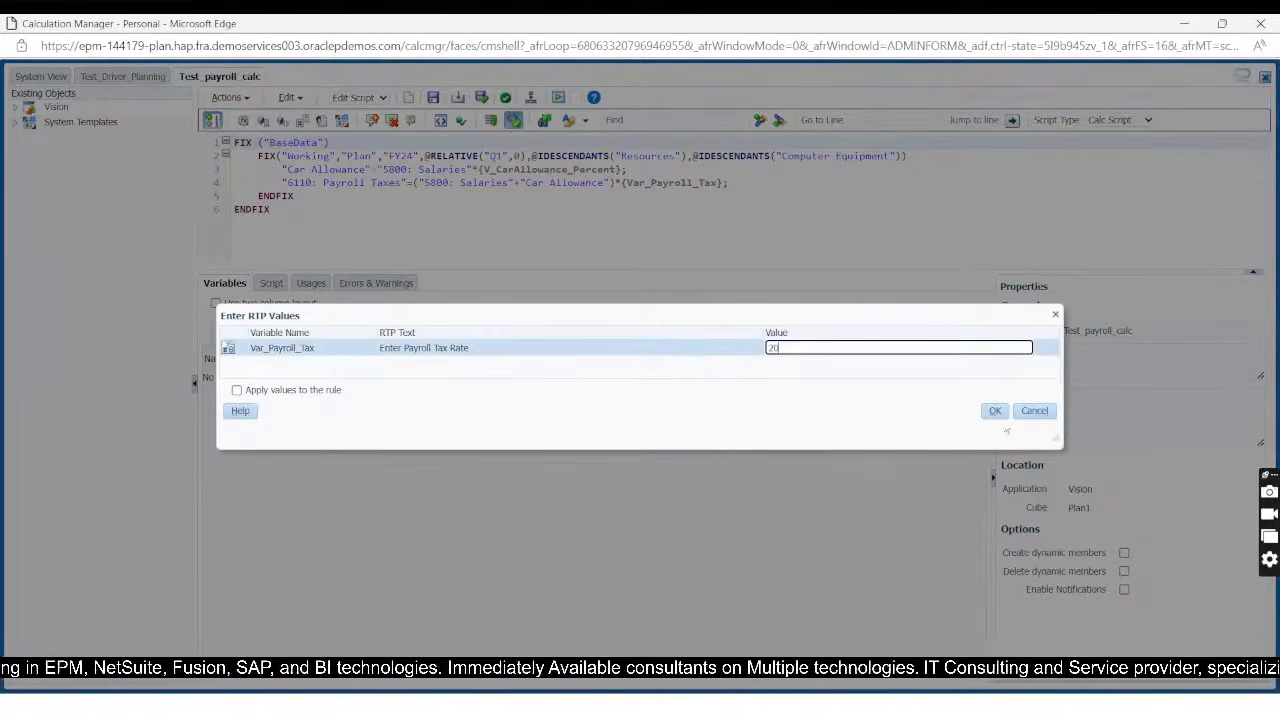
left_click(995, 411)
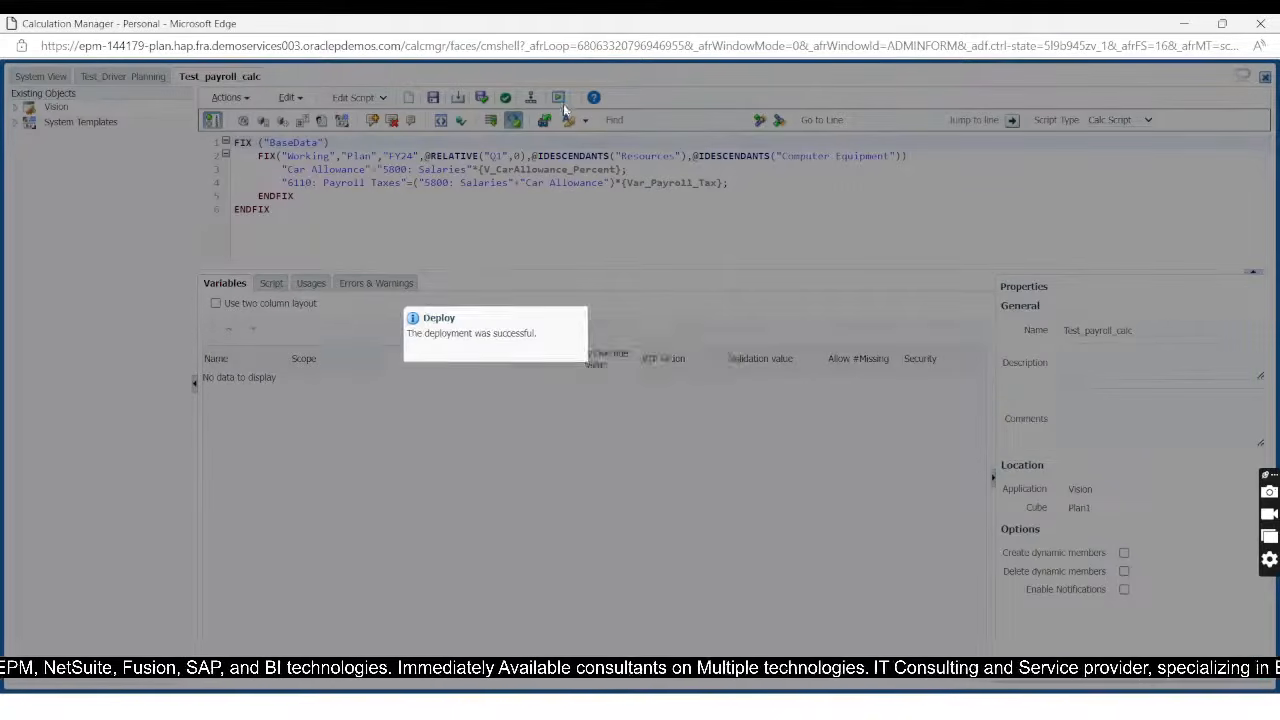
Step: Launch the deployed Test_payroll_calc rule with a Var_Payroll_Tax runtime prompt value of 20
left_click(847, 434)
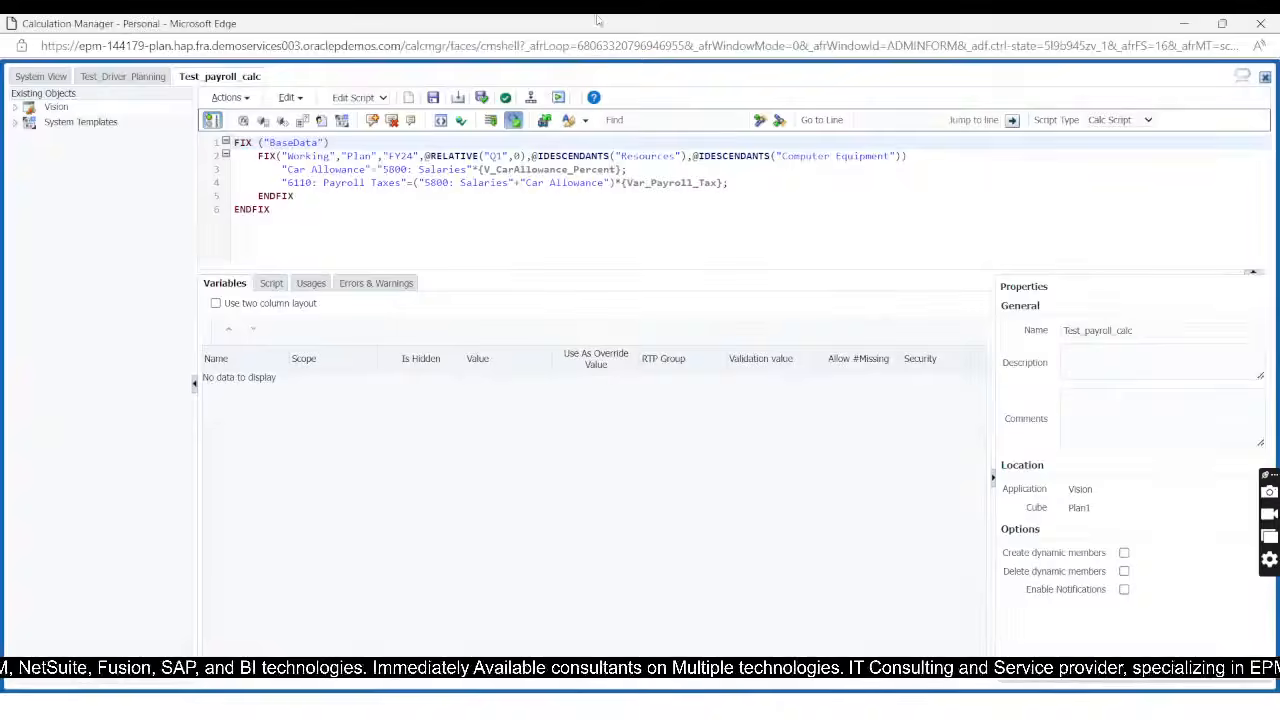
left_click(559, 97)
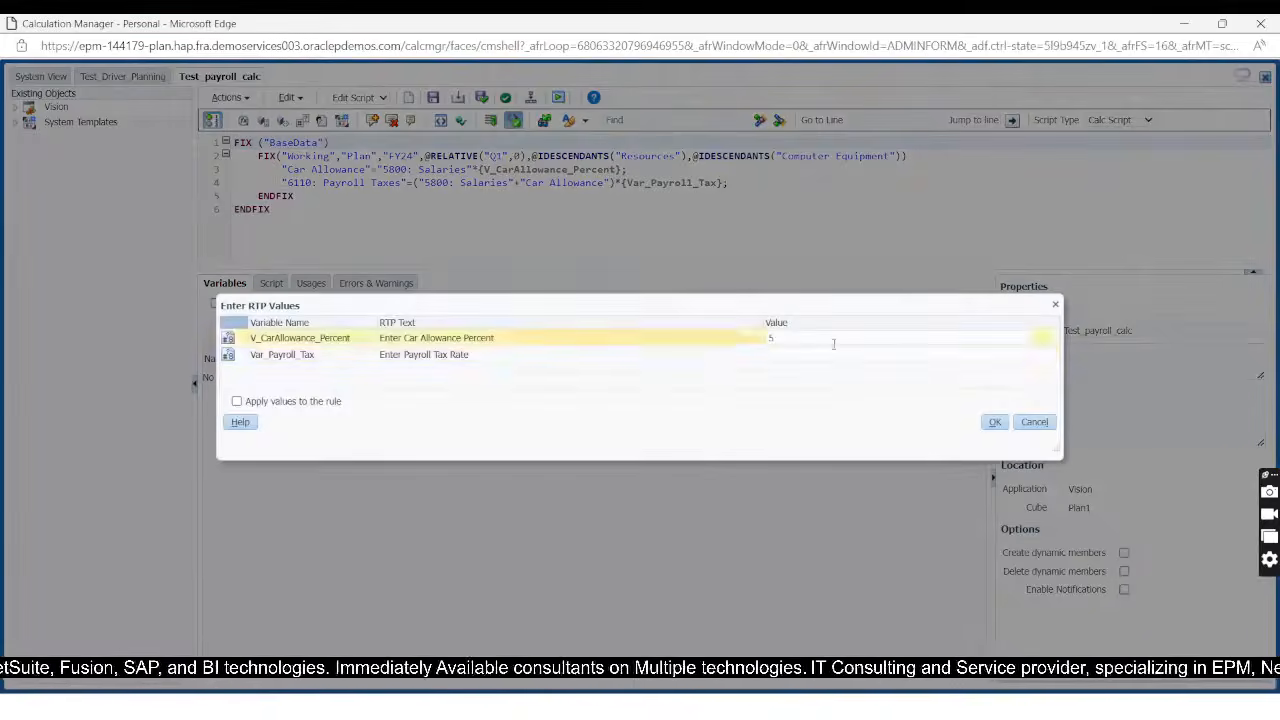
left_click(794, 355)
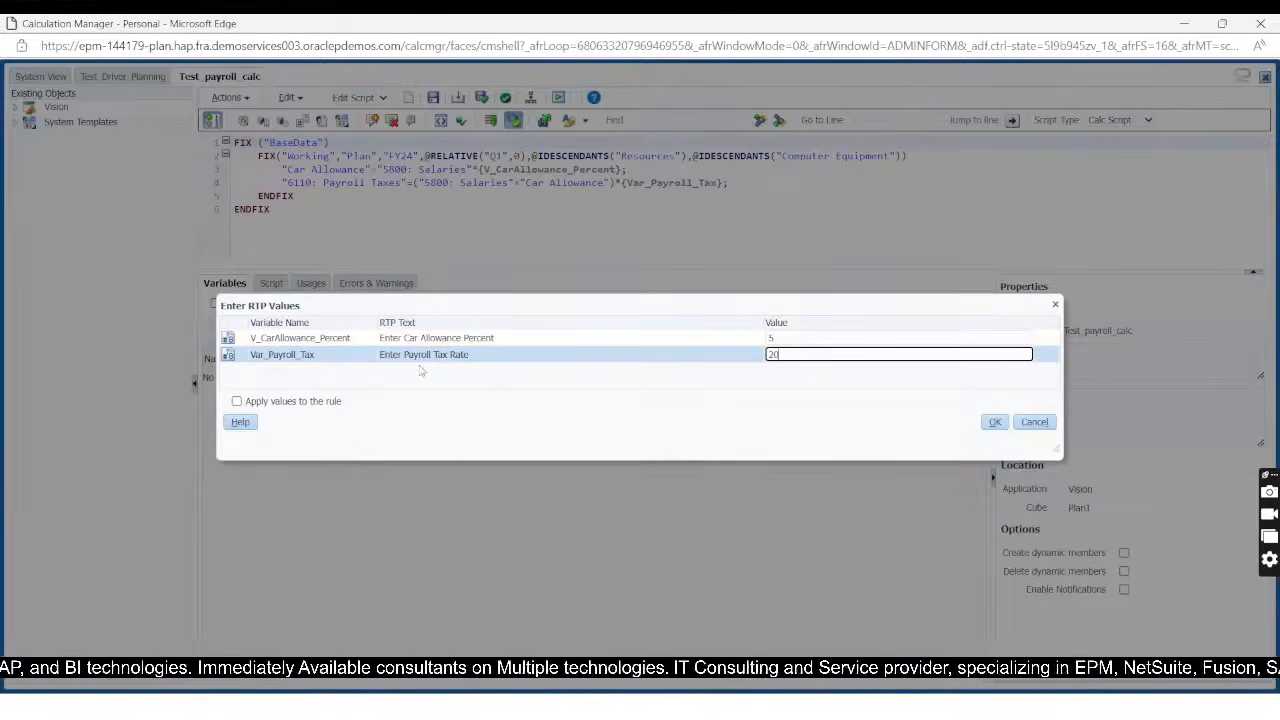
left_click(995, 422)
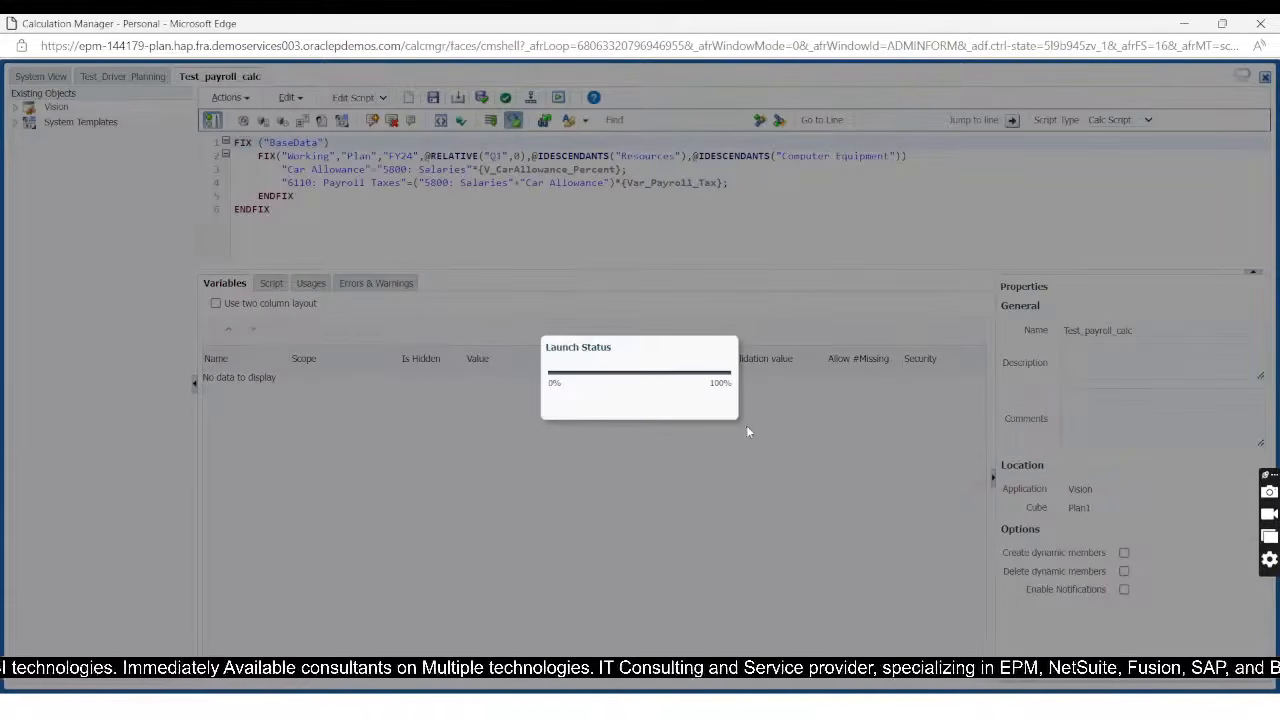
Step: Switch to the Payroll_tax_calc workbook in Excel and refresh the ad hoc grid whose Car Allowance and Payroll Taxes rows are #Missing
key("alt+Tab")
key("alt+Tab")
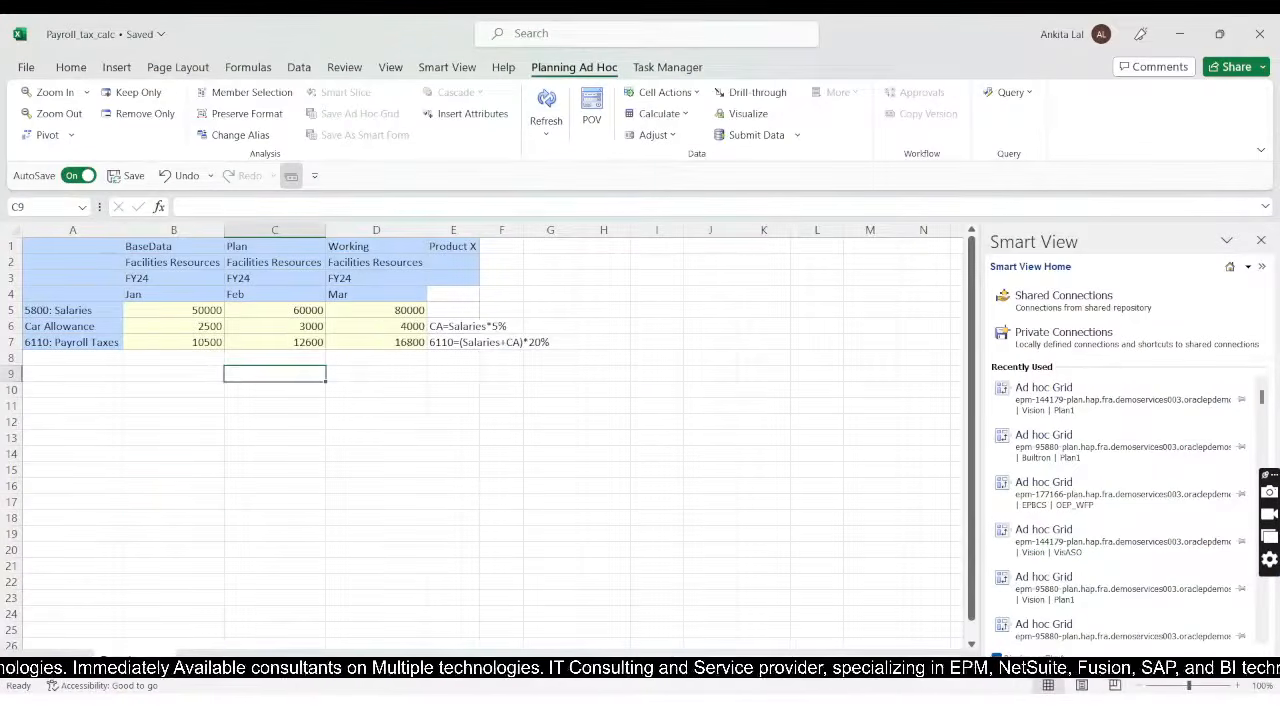
left_click(204, 661)
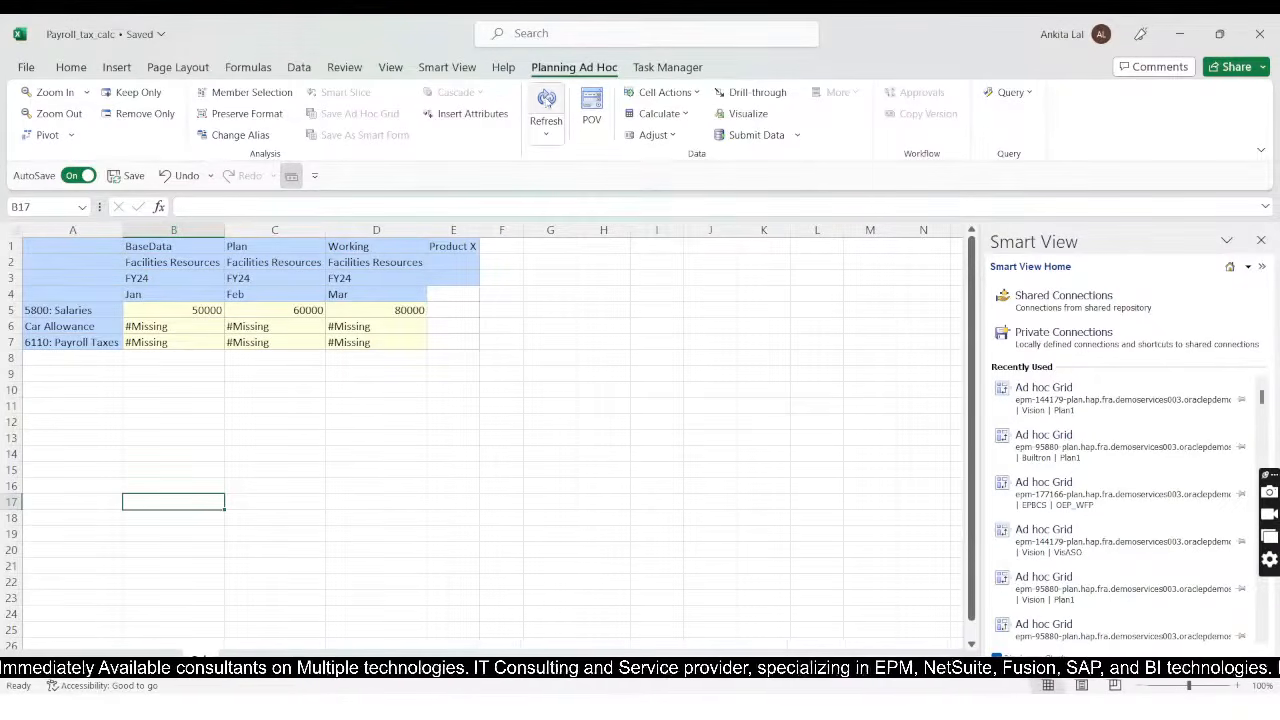
left_click(546, 102)
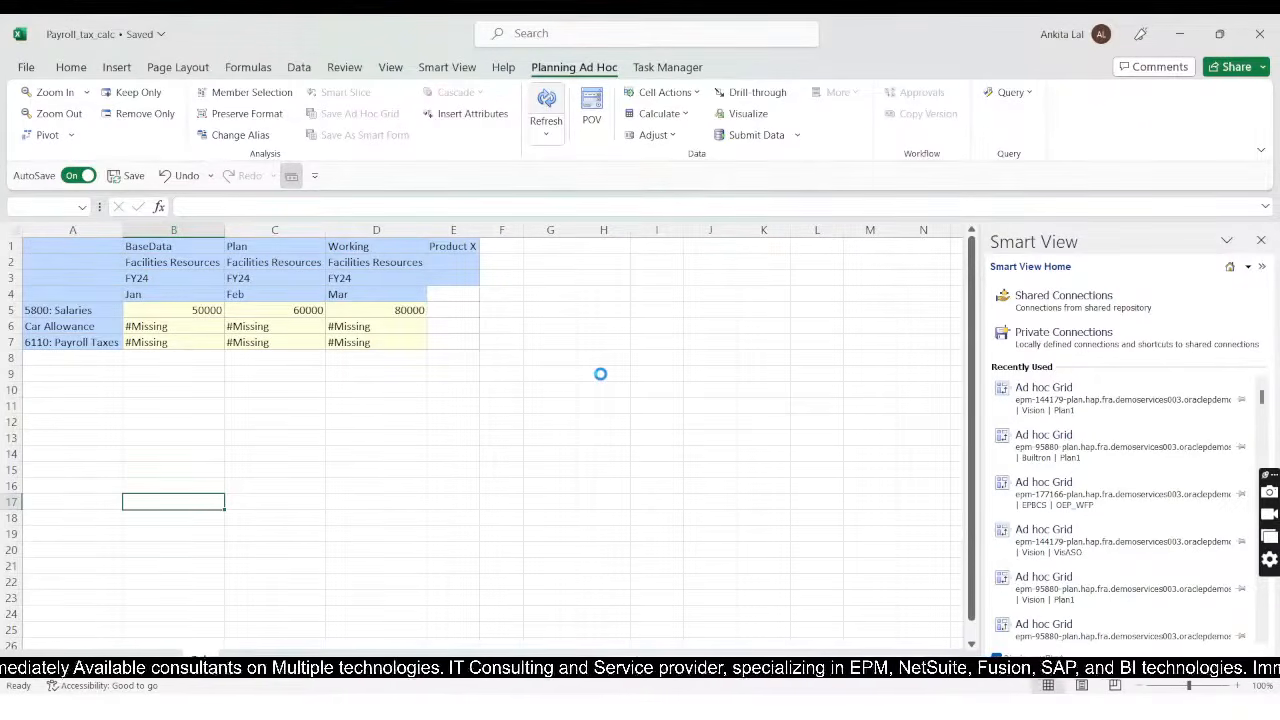
left_click(354, 537)
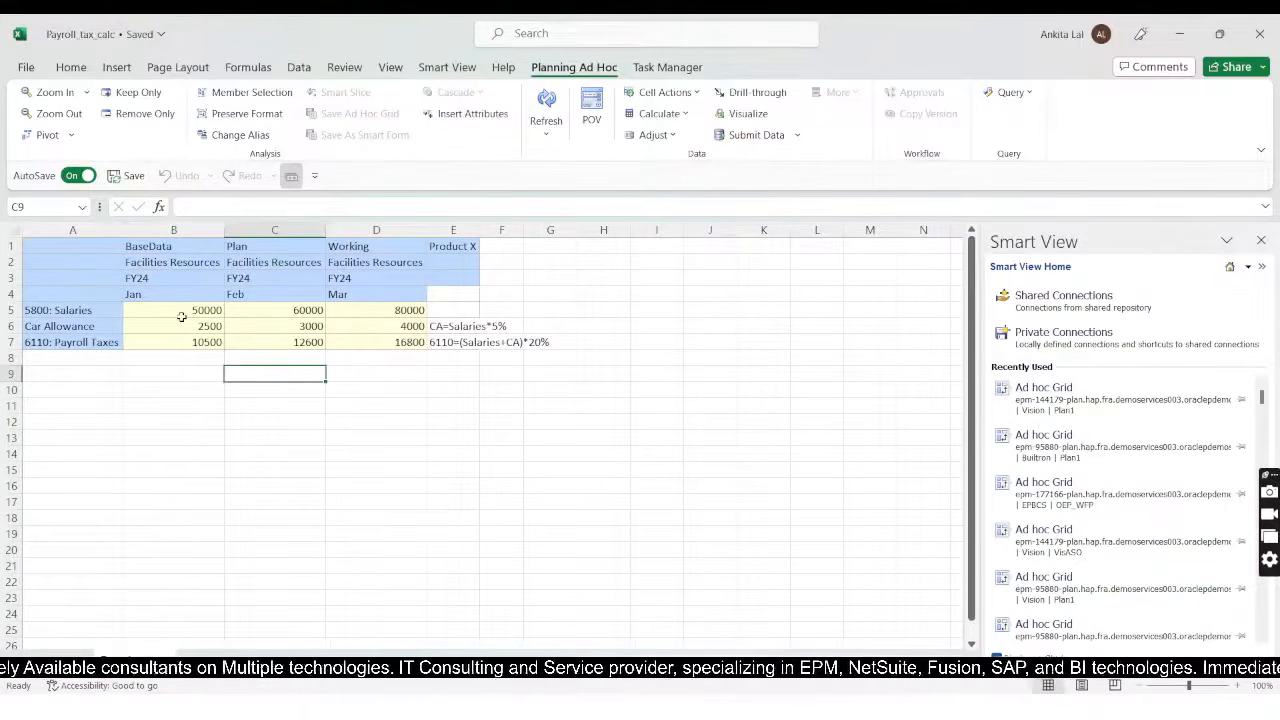
Step: Copy the Jan to Mar Salaries 50000, 60000 and 80000 from the requirements worksheet into the ad hoc grid and submit the data
left_click_drag(181, 315, 370, 311)
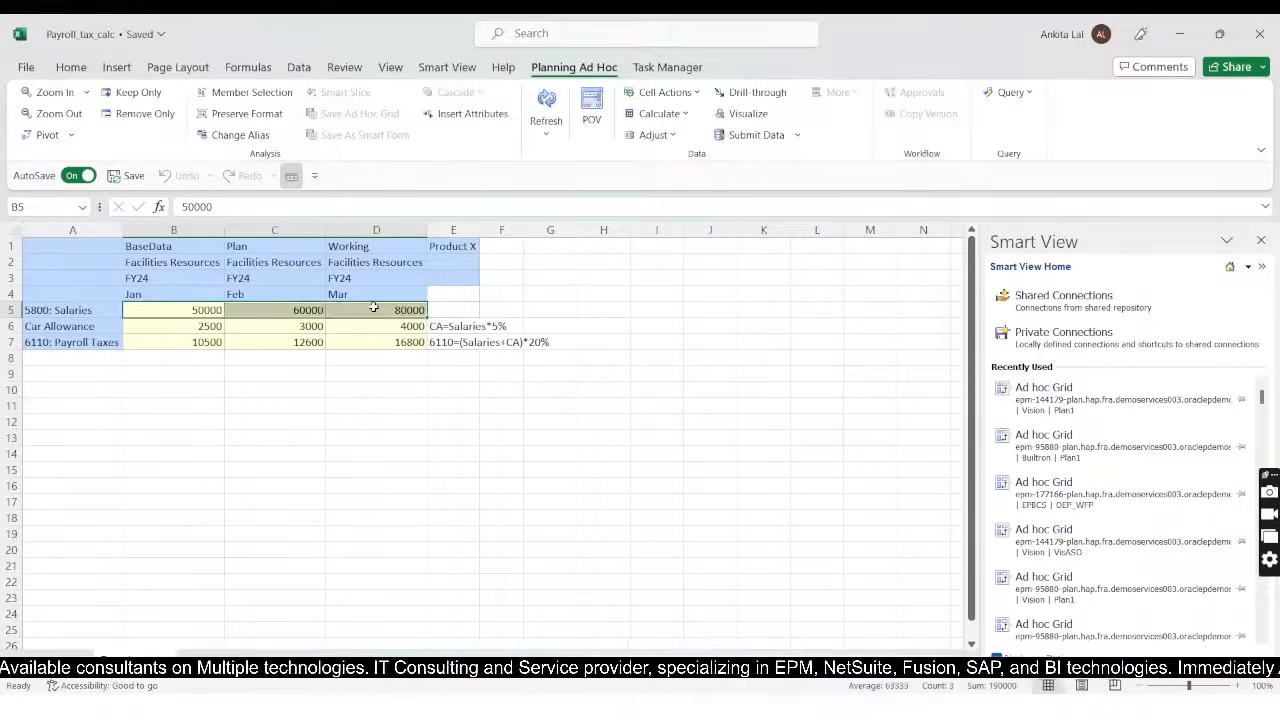
key("ctrl+c")
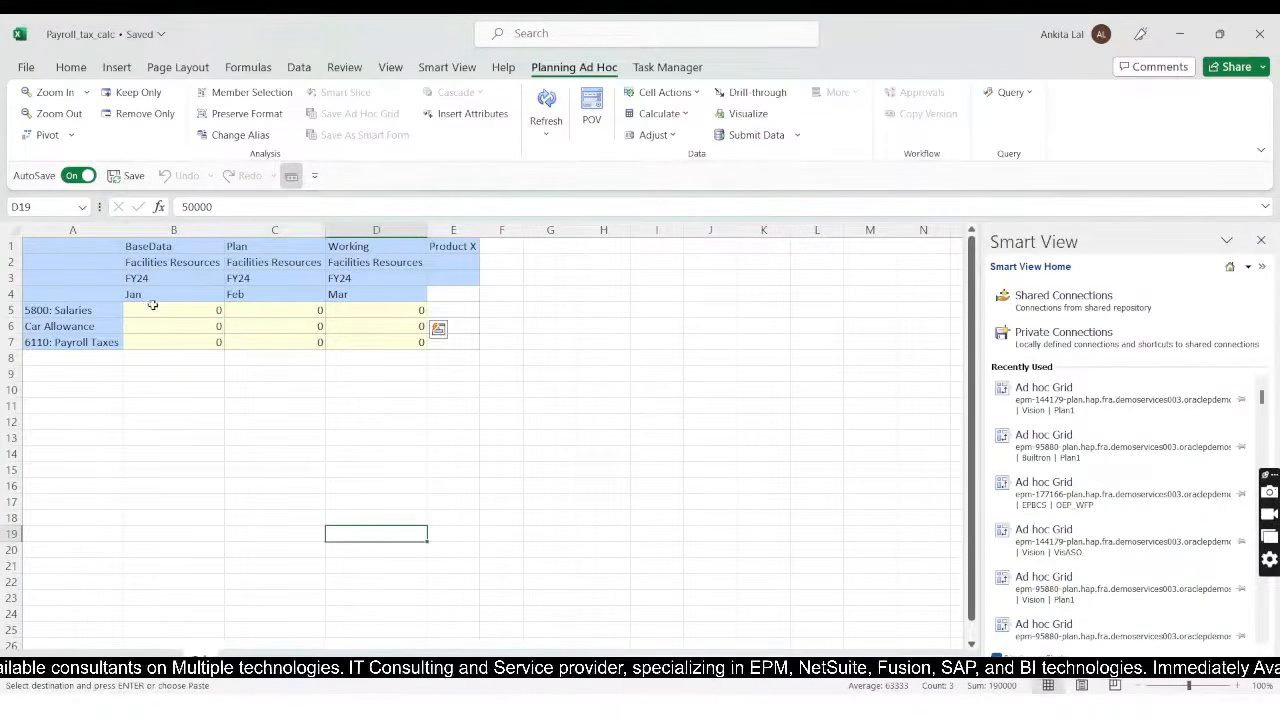
left_click(155, 310)
left_click_drag(155, 310, 376, 311)
key("ctrl+v")
left_click(428, 430)
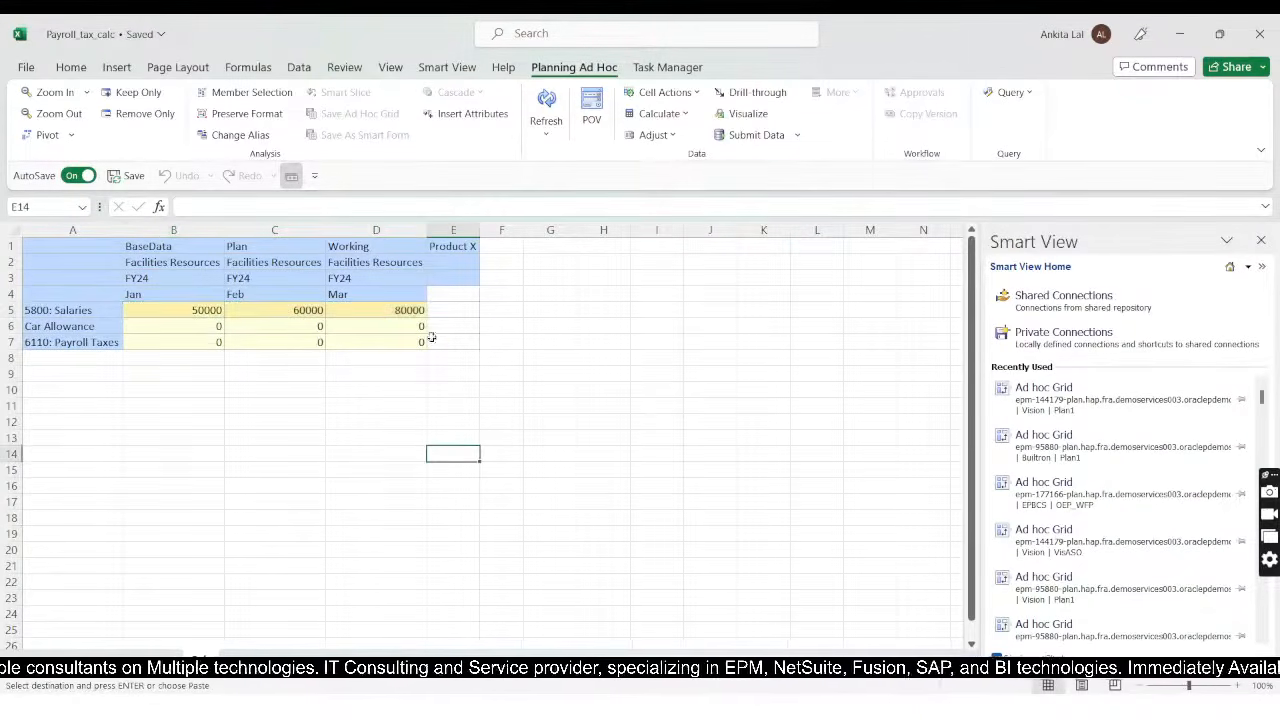
left_click(724, 134)
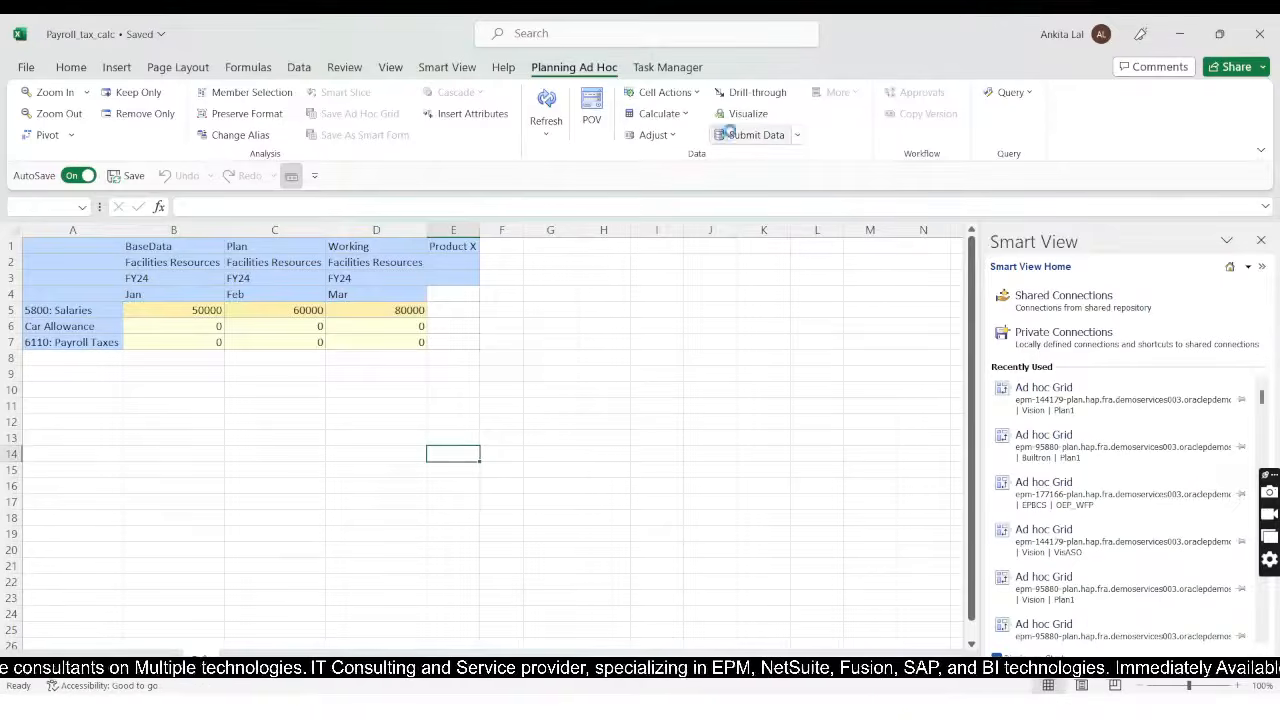
Step: Run the Plan1 business rule Test_payroll_calc with car allowance percent 5 and payroll tax rate 20, and refresh the grid
left_click(670, 116)
left_click(672, 134)
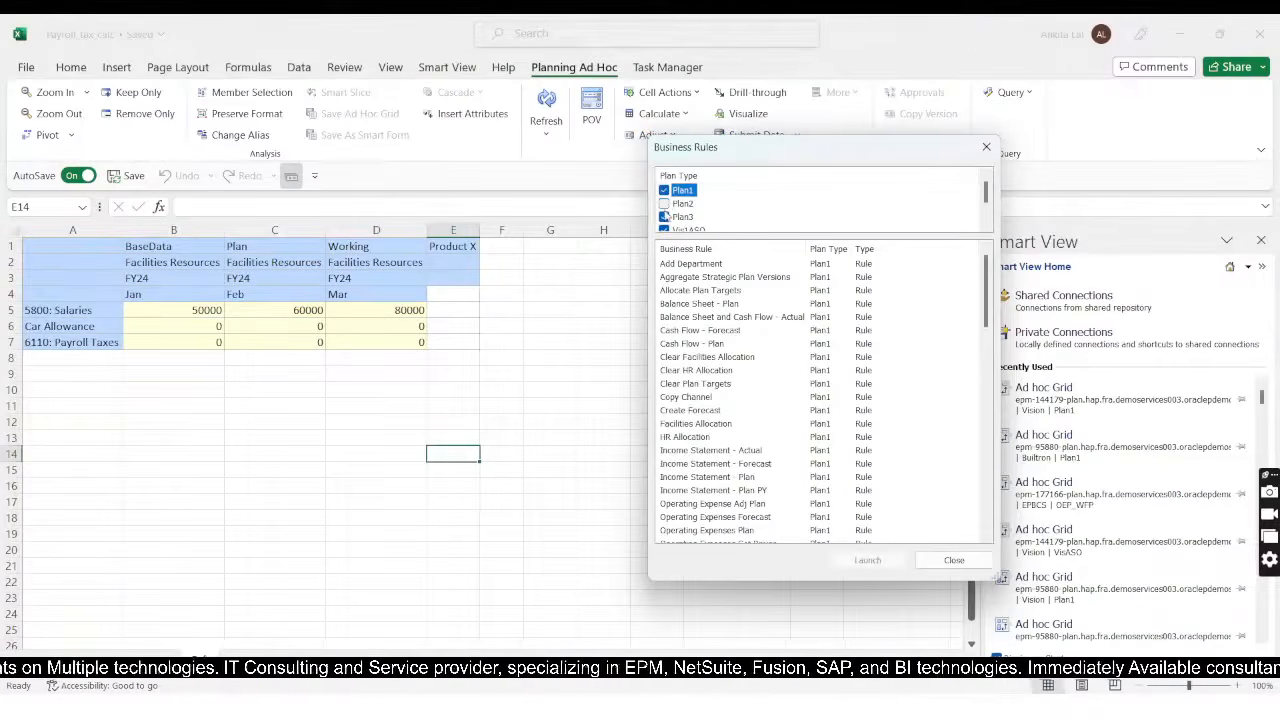
scroll(665, 215, "down", 2)
scroll(740, 386, "down", 15)
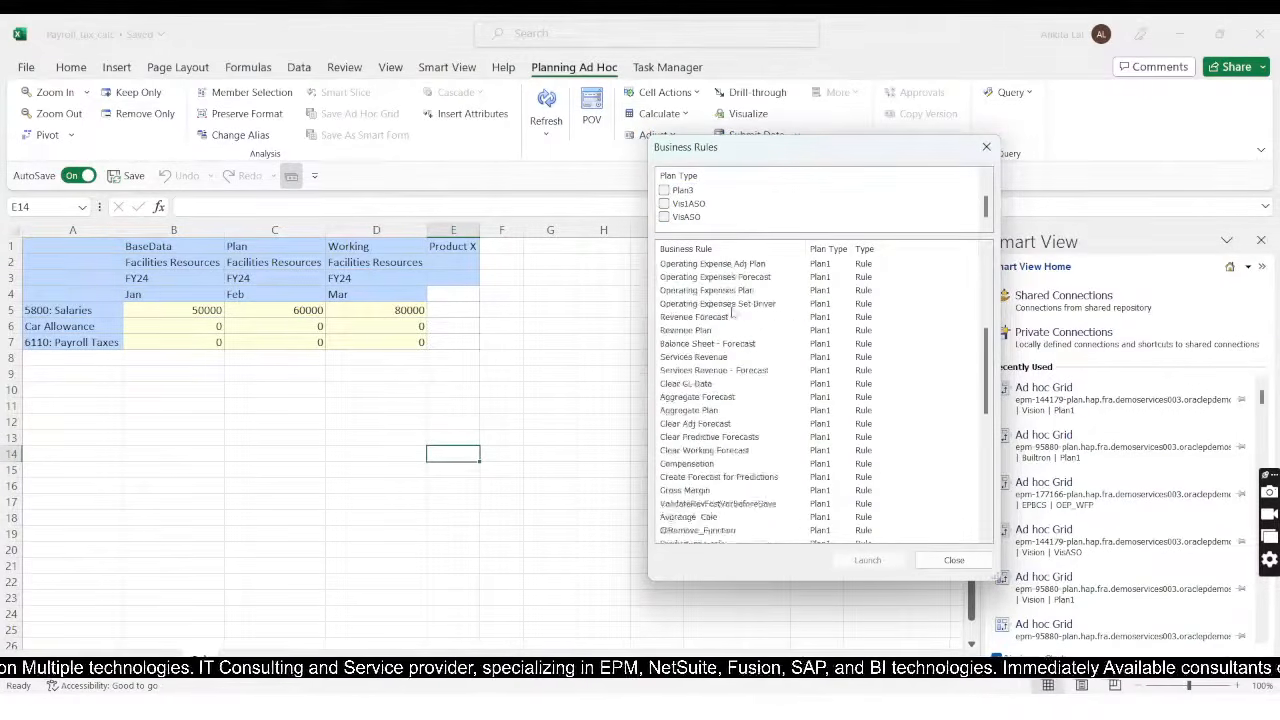
scroll(740, 390, "down", 2)
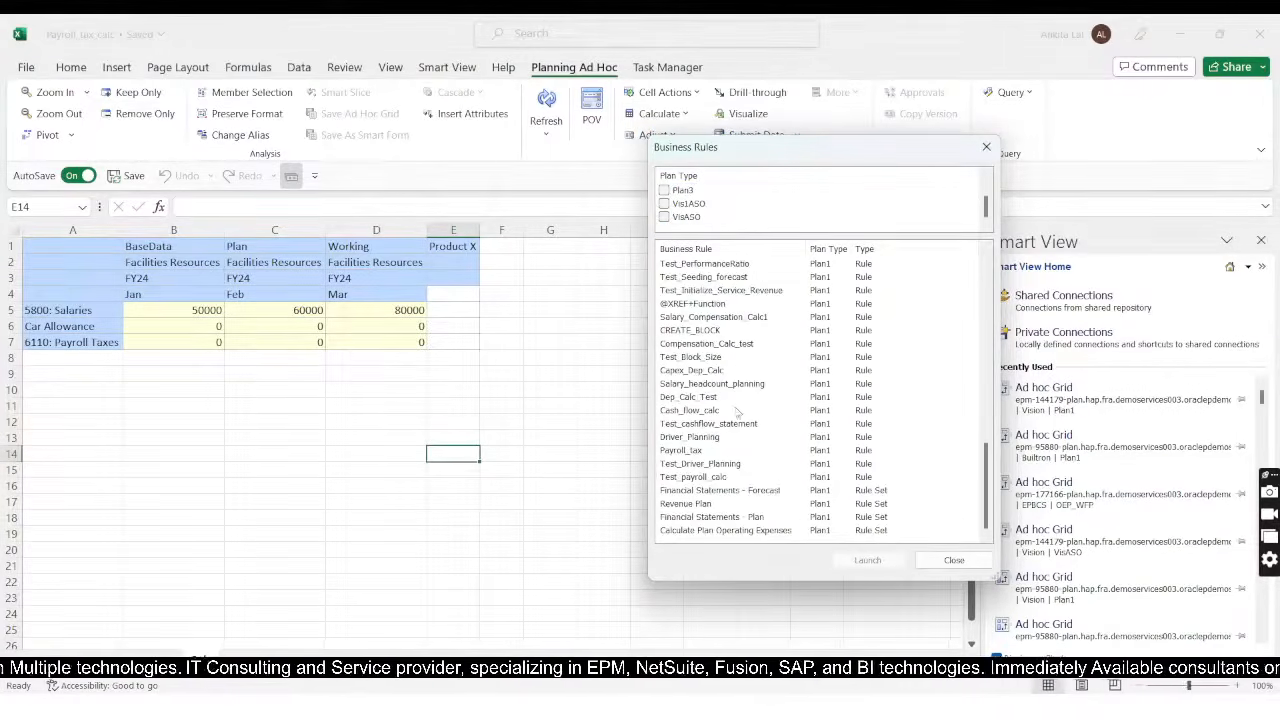
left_click(690, 477)
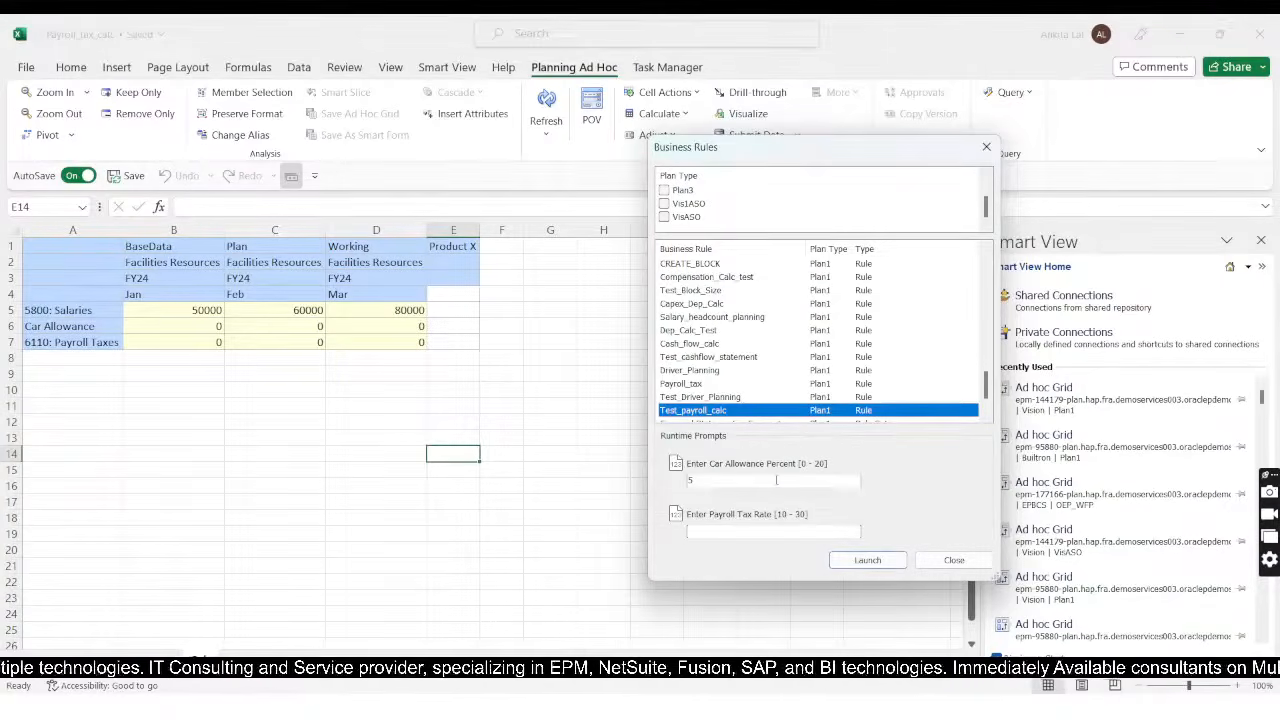
left_click(712, 532)
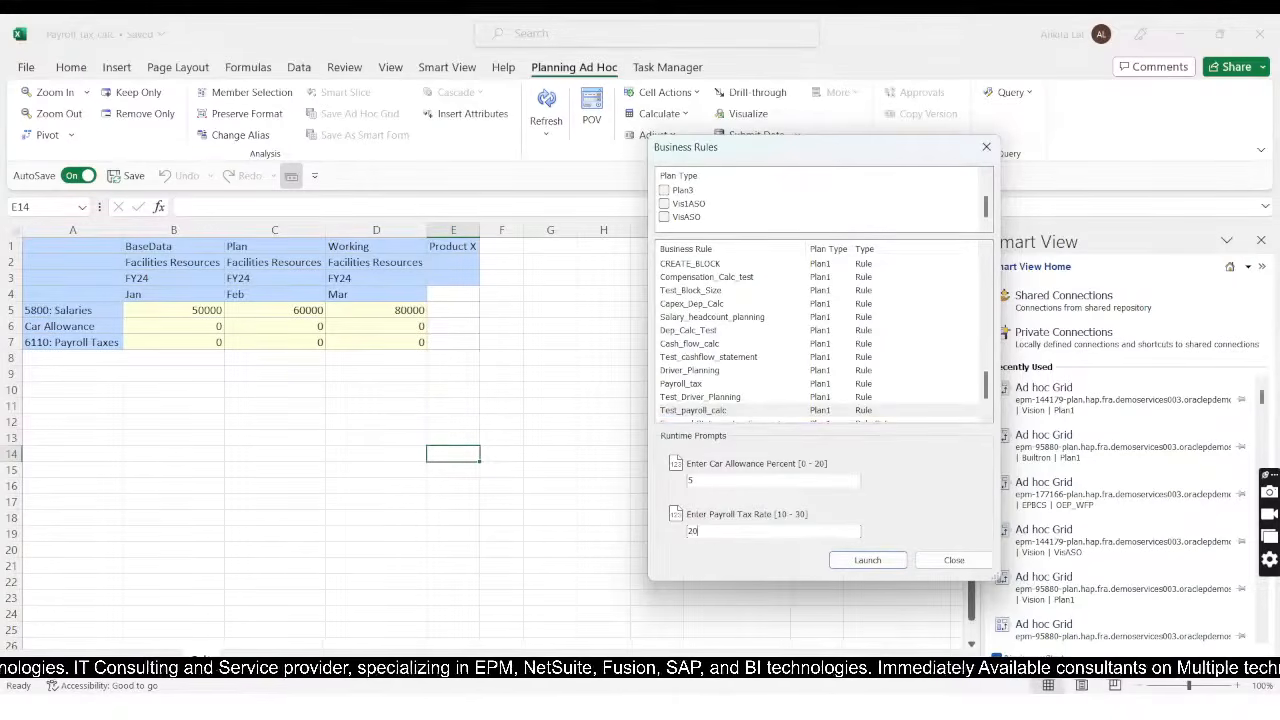
left_click(858, 562)
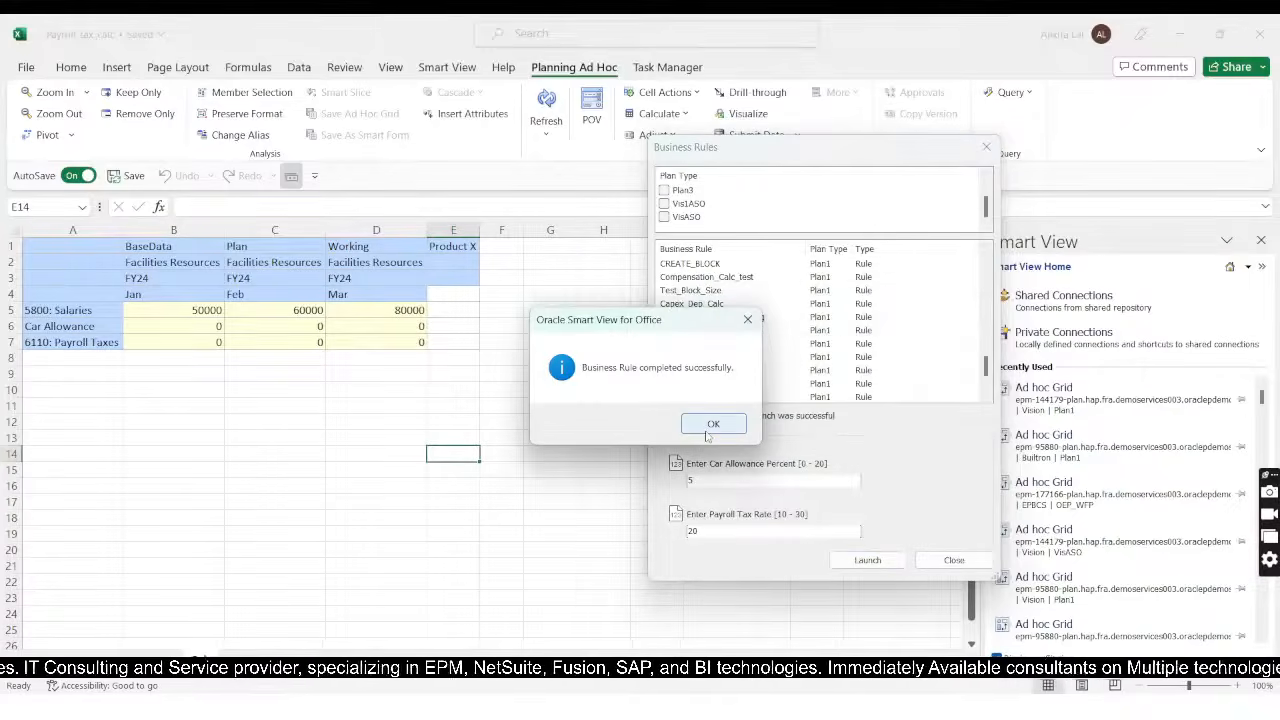
left_click(714, 428)
left_click(945, 562)
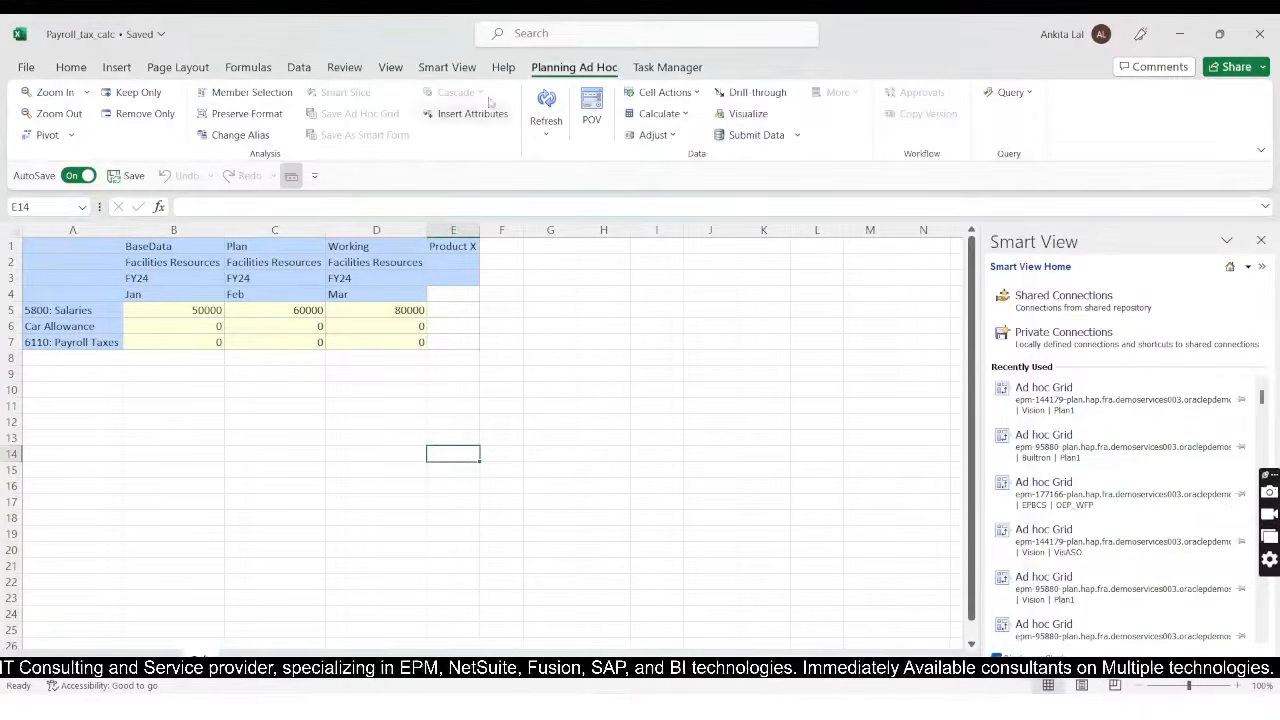
left_click(546, 105)
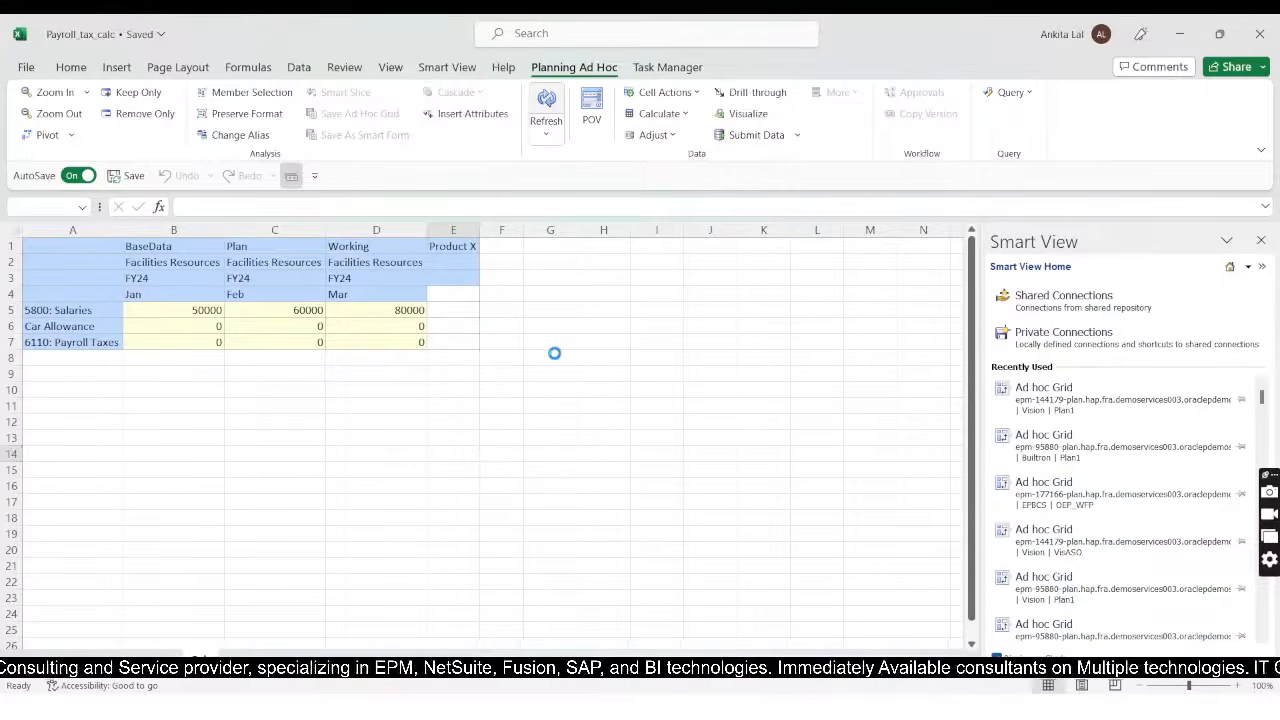
left_click(554, 354)
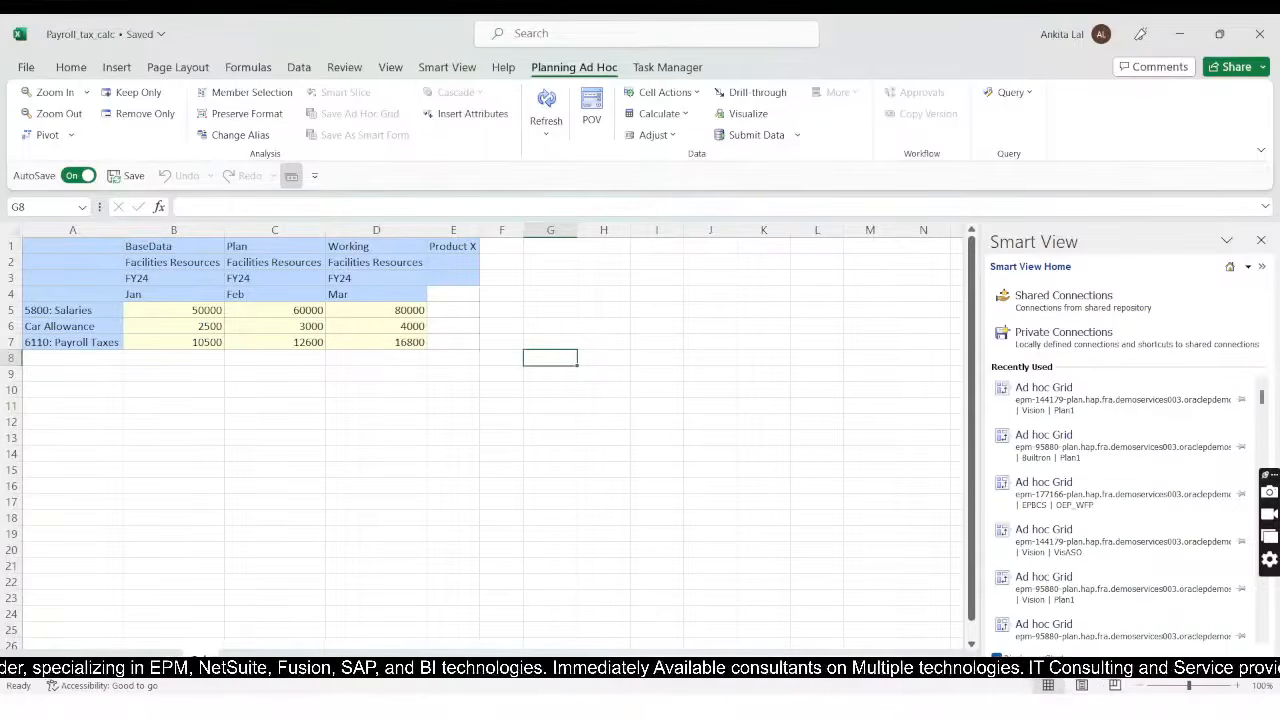
Step: Open the next worksheet and examine its Salaries, Car Allowance and Payroll Taxes grid
left_click(248, 663)
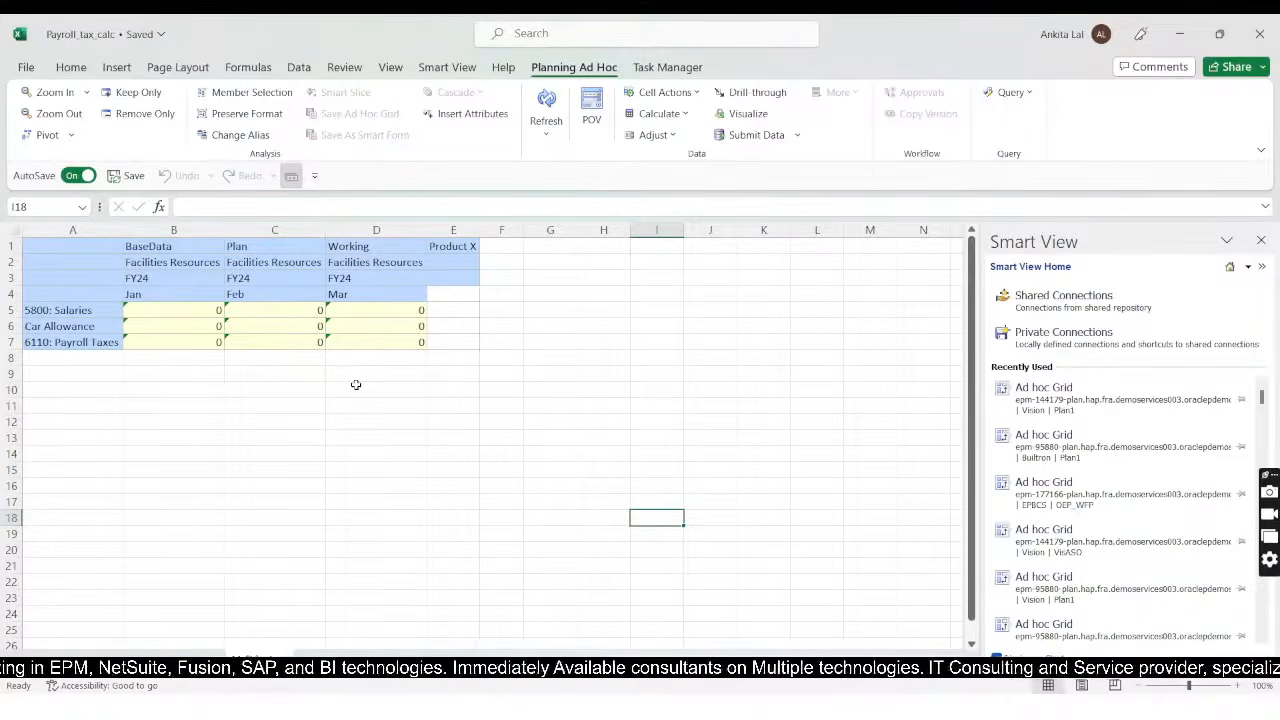
left_click(364, 469)
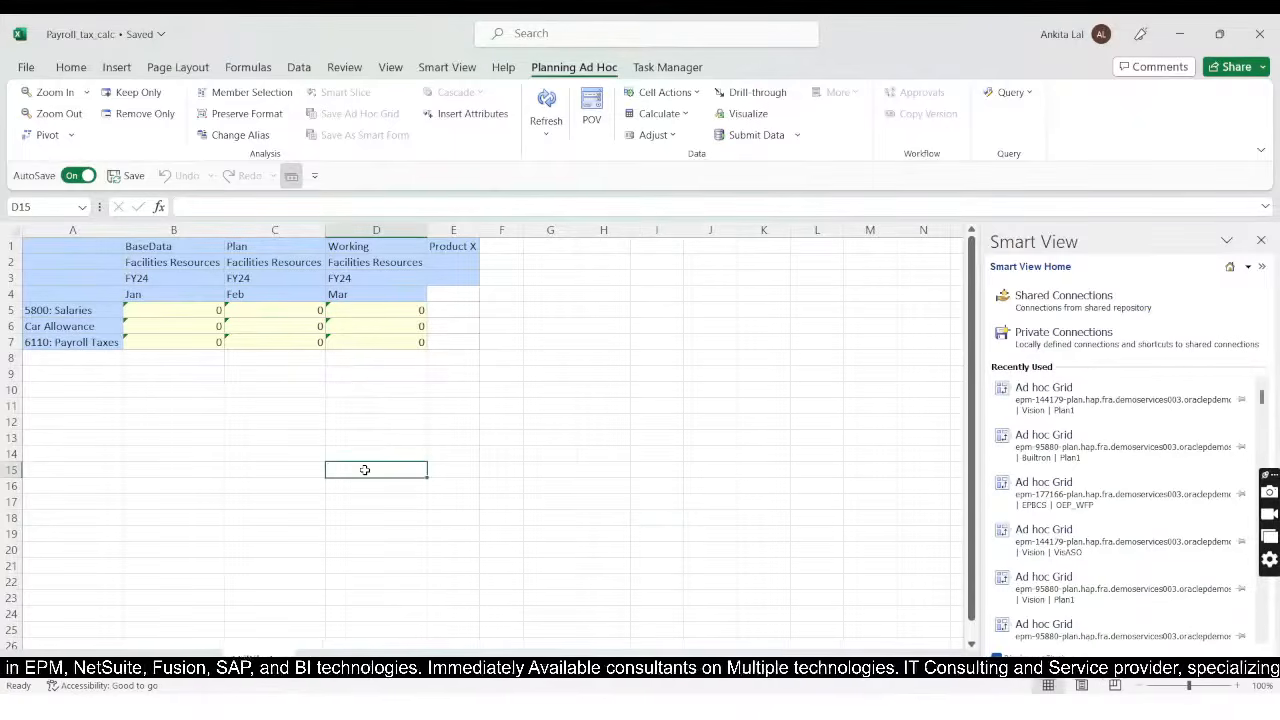
left_click(396, 388)
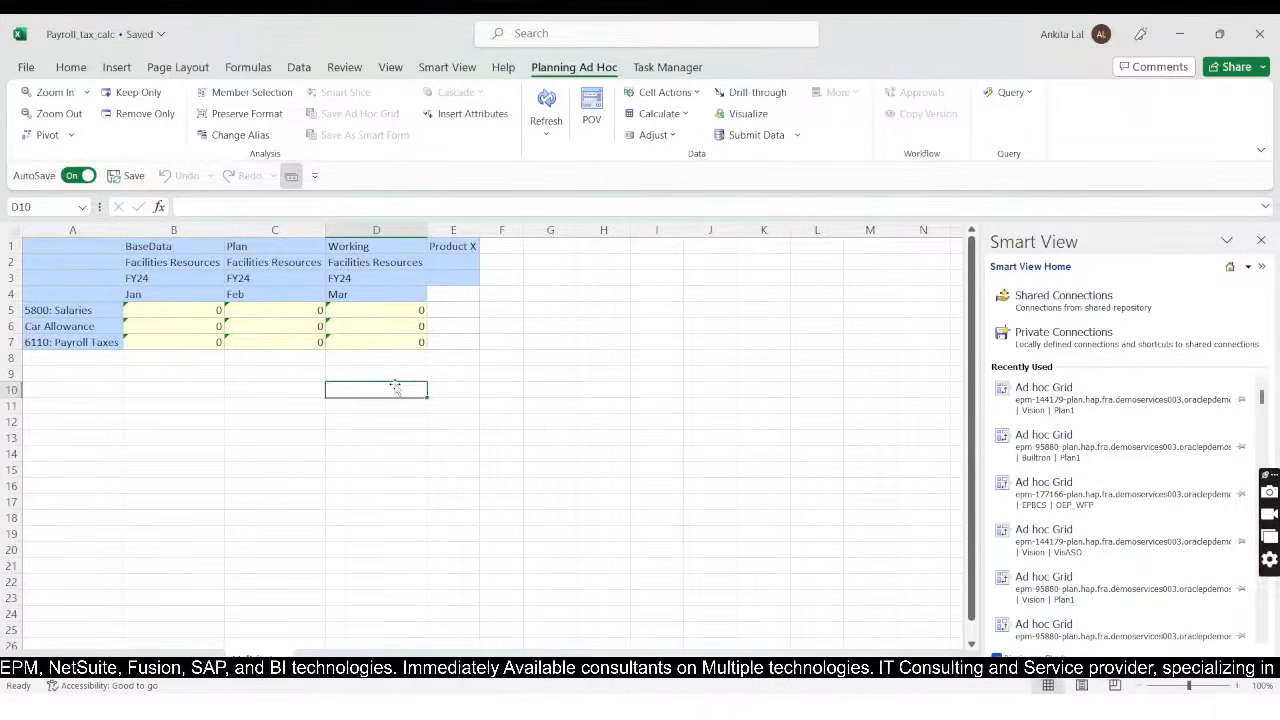
Step: Switch to the BR9 PowerPoint slide show and advance to the closing Thank You slide
key("alt+Tab")
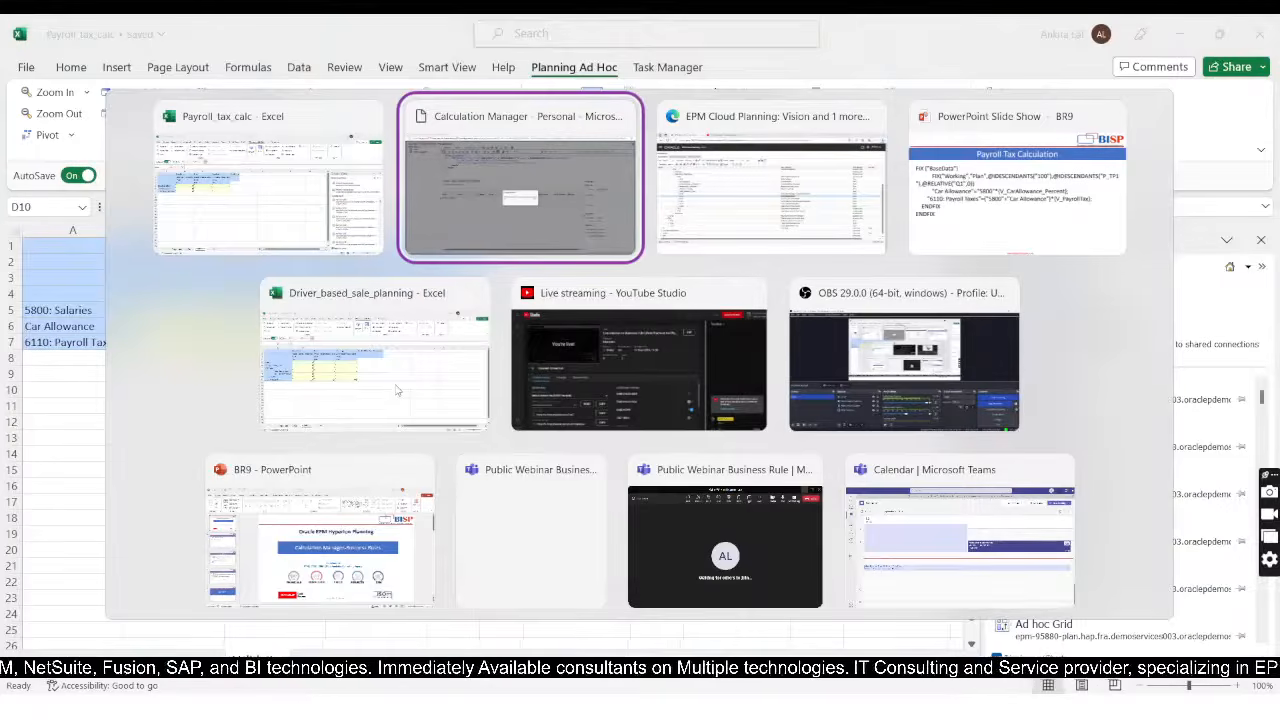
key("alt+Tab")
key("alt+Tab")
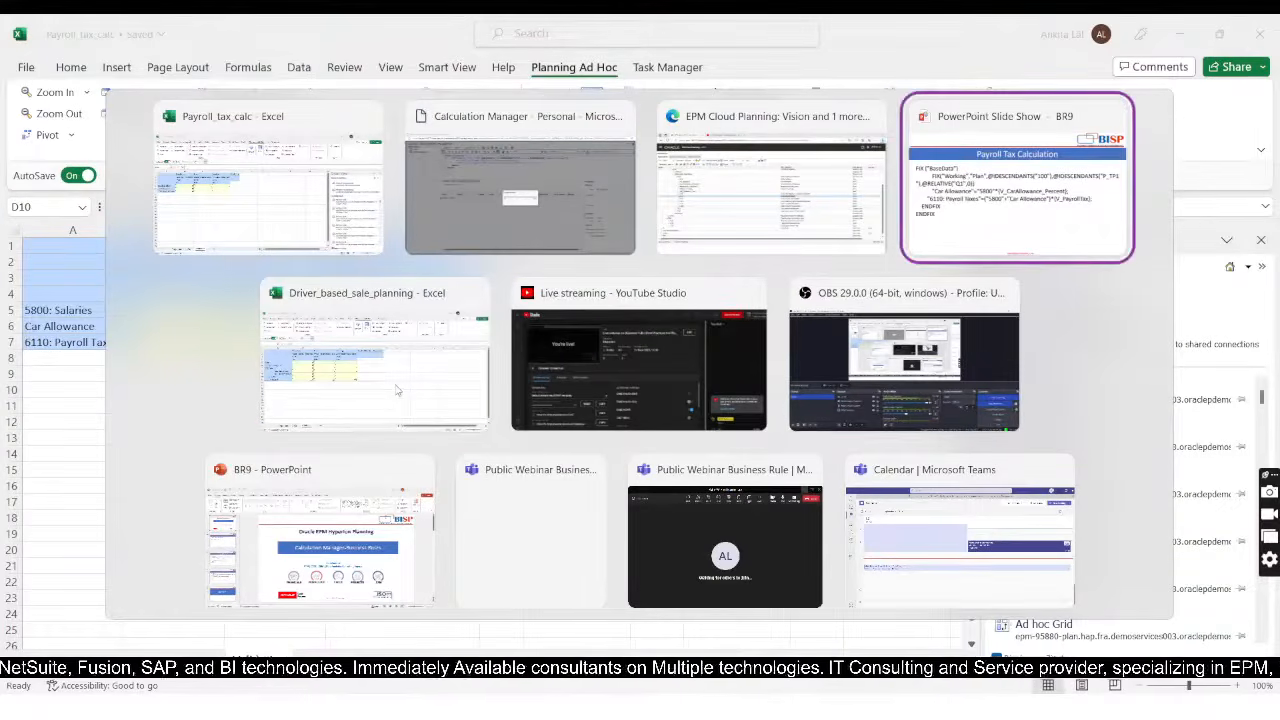
key("alt+Tab")
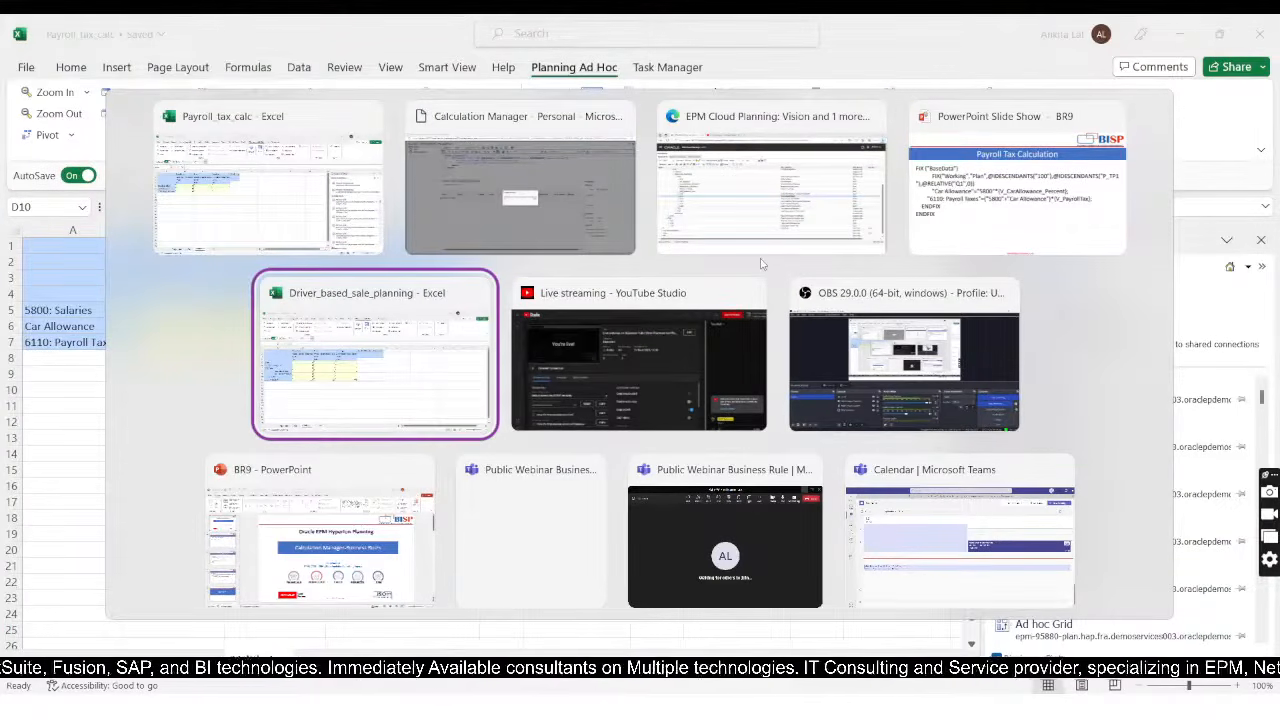
left_click(1017, 185)
key("Right")
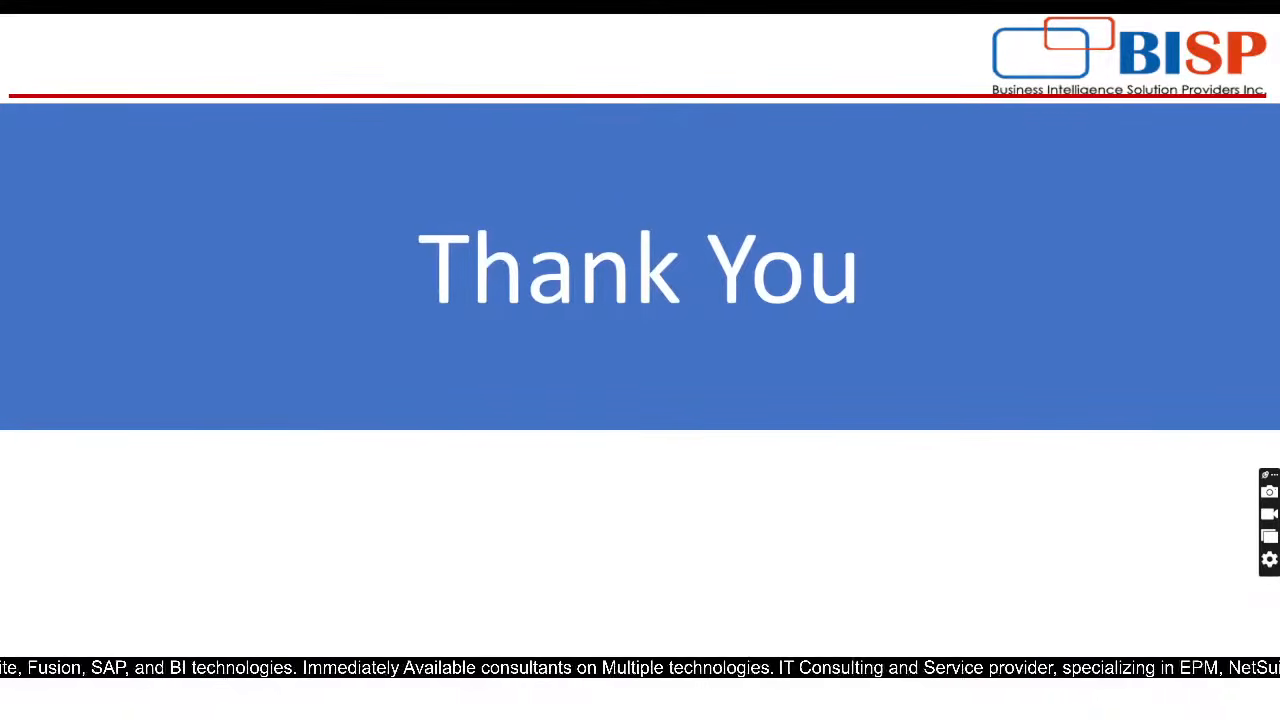